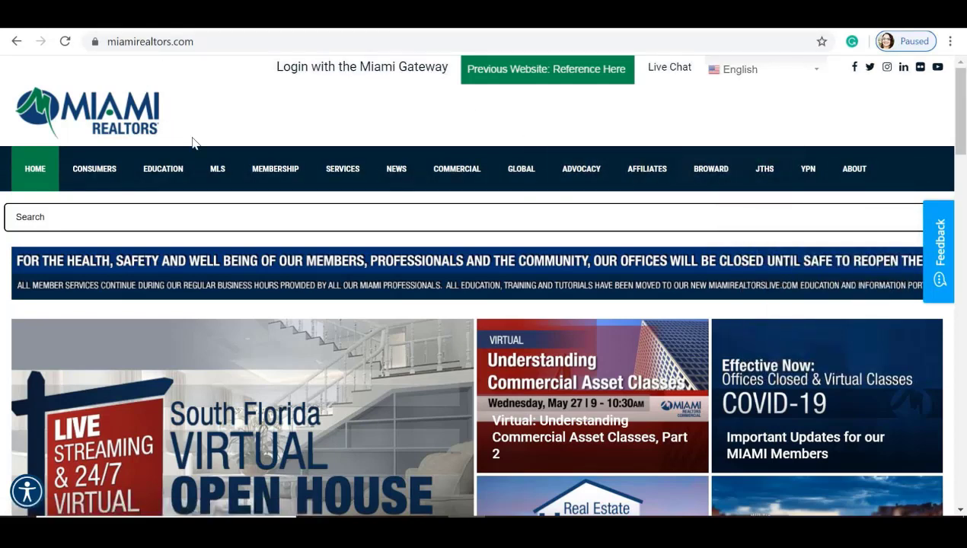
Step: Browse the MLS and Membership menus and the homepage, then switch to the Miami Gateway page
{"action": "mouse_move", "coordinate": [215, 167]}
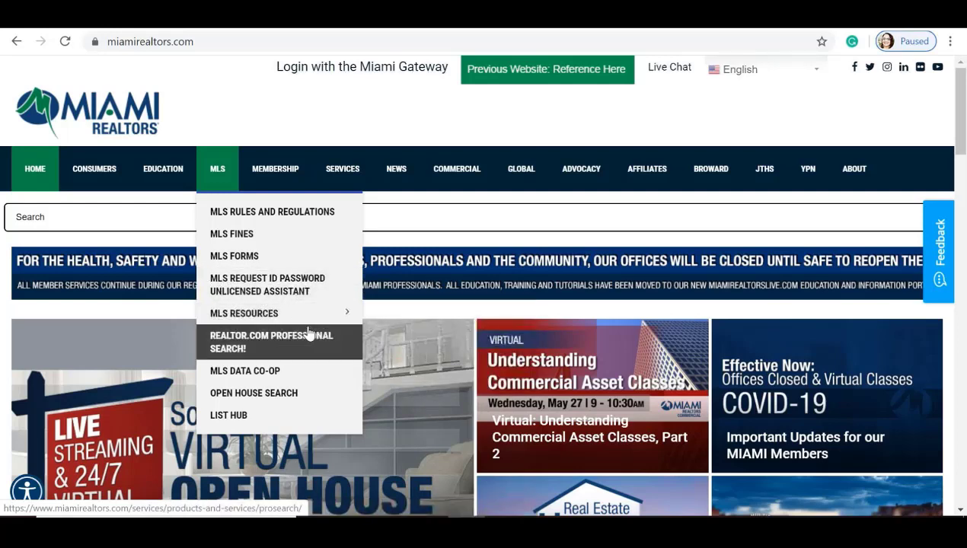
{"action": "mouse_move", "coordinate": [297, 319]}
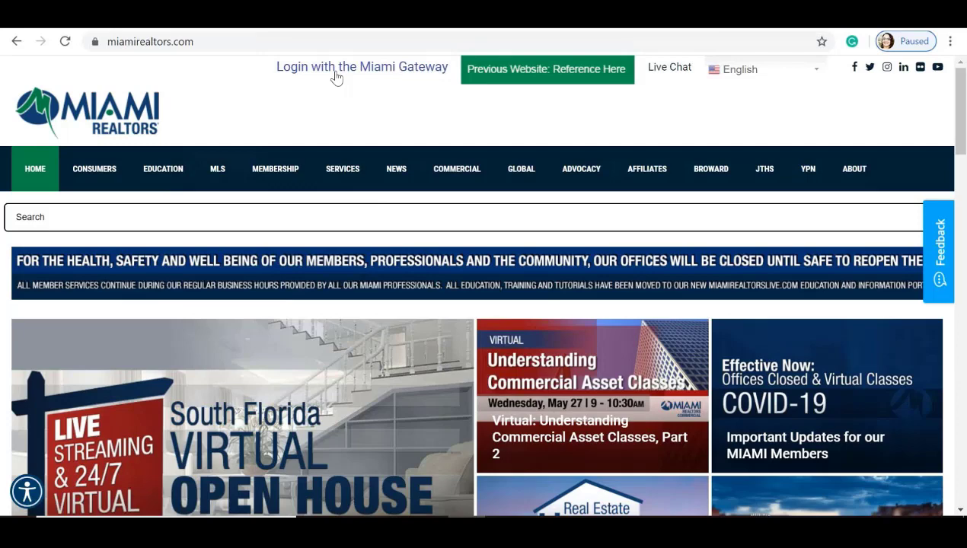
{"action": "mouse_move", "coordinate": [309, 156]}
{"action": "scroll", "coordinate": [311, 155], "scroll_direction": "down", "scroll_amount": 5}
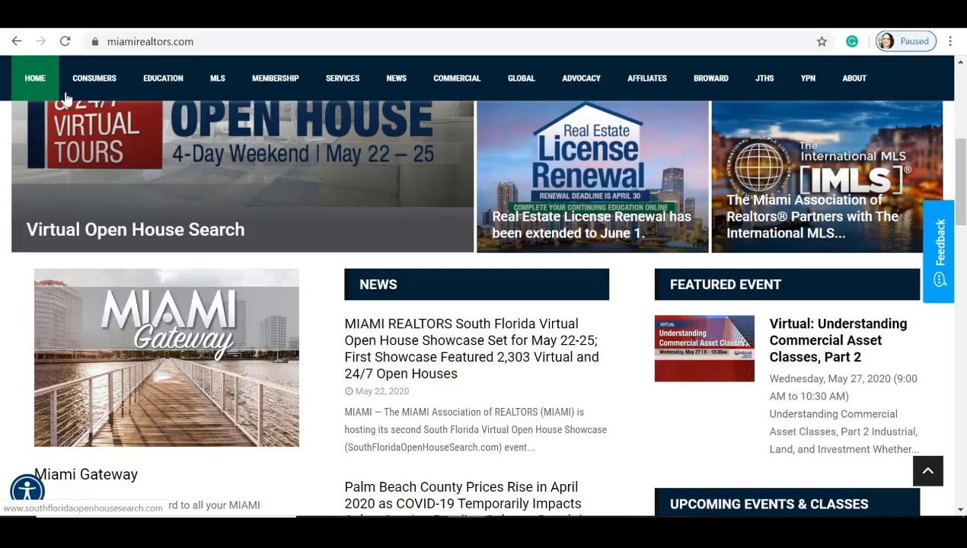
{"action": "left_click", "coordinate": [244, 28]}
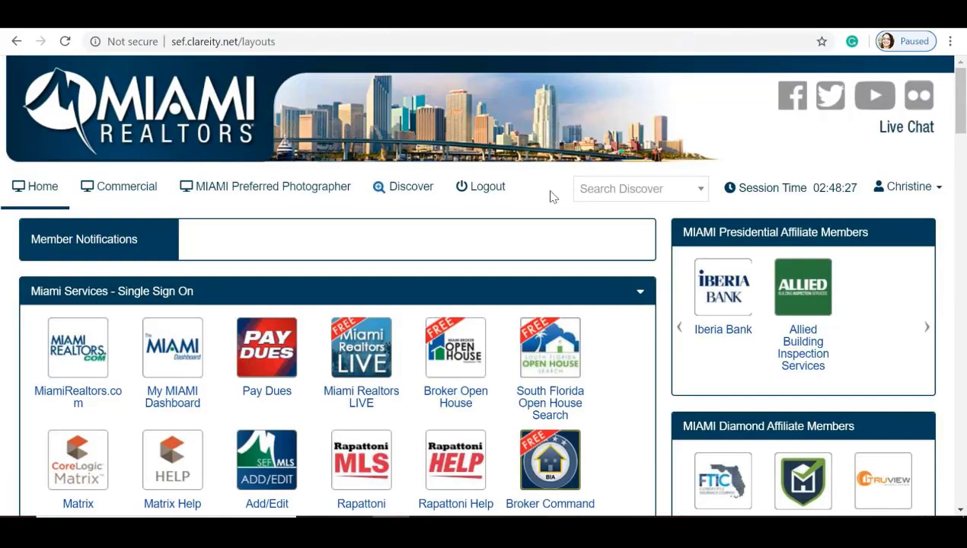
Step: Launch Miami Realtors LIVE from the Gateway's single sign-on services
{"action": "scroll", "coordinate": [521, 221], "scroll_direction": "down", "scroll_amount": 1}
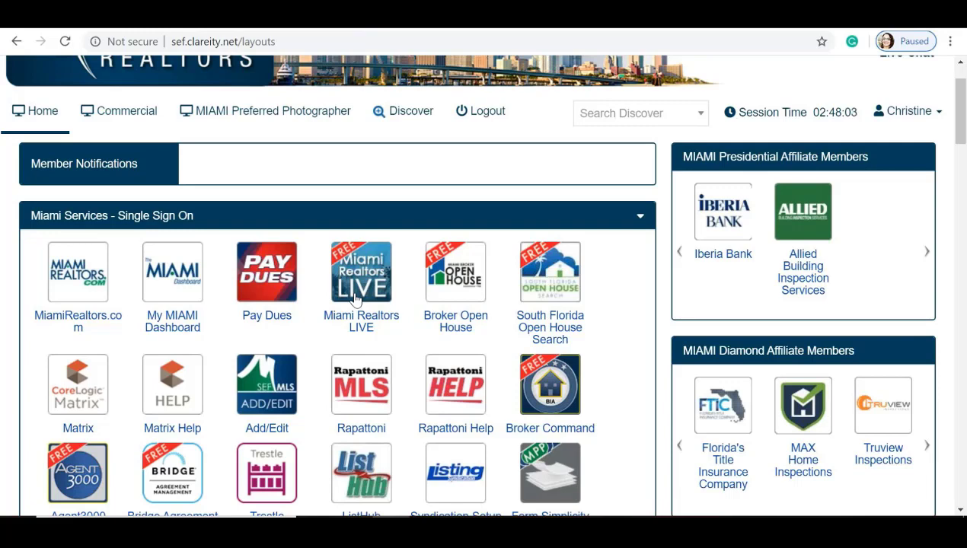
{"action": "left_click", "coordinate": [356, 297]}
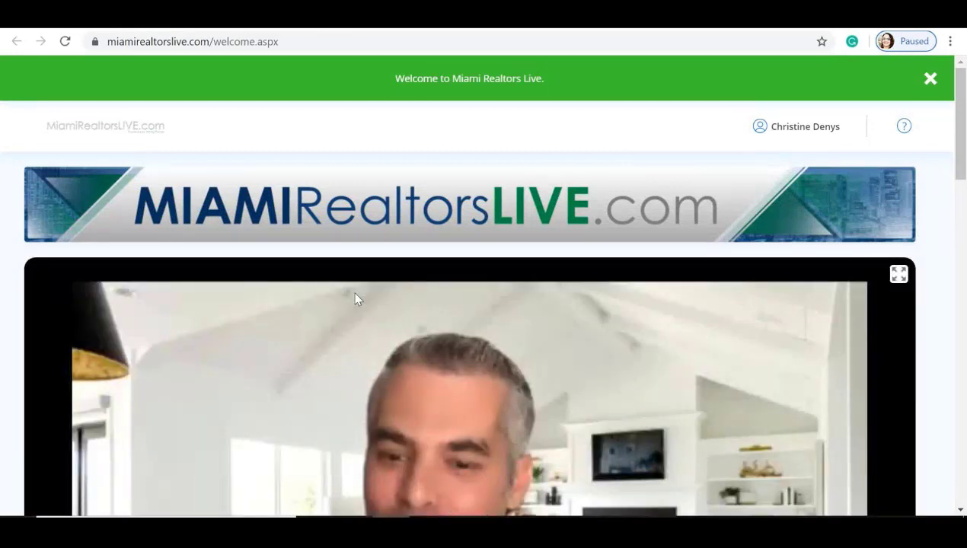
Step: Open the Search Video Seminars catalogue in MiamiRealtorsLIVE
{"action": "scroll", "coordinate": [189, 238], "scroll_direction": "down", "scroll_amount": 3}
{"action": "scroll", "coordinate": [190, 238], "scroll_direction": "down", "scroll_amount": 3}
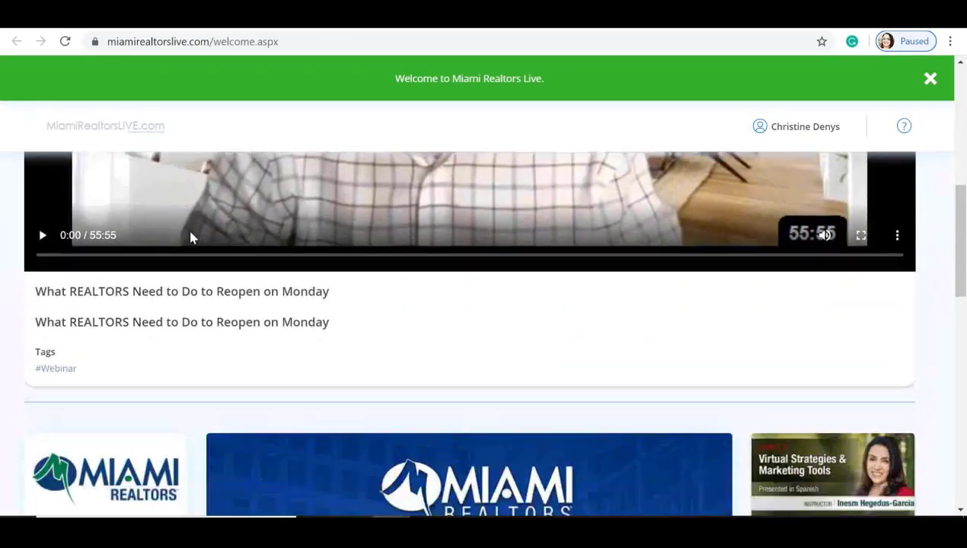
{"action": "scroll", "coordinate": [189, 237], "scroll_direction": "down", "scroll_amount": 4}
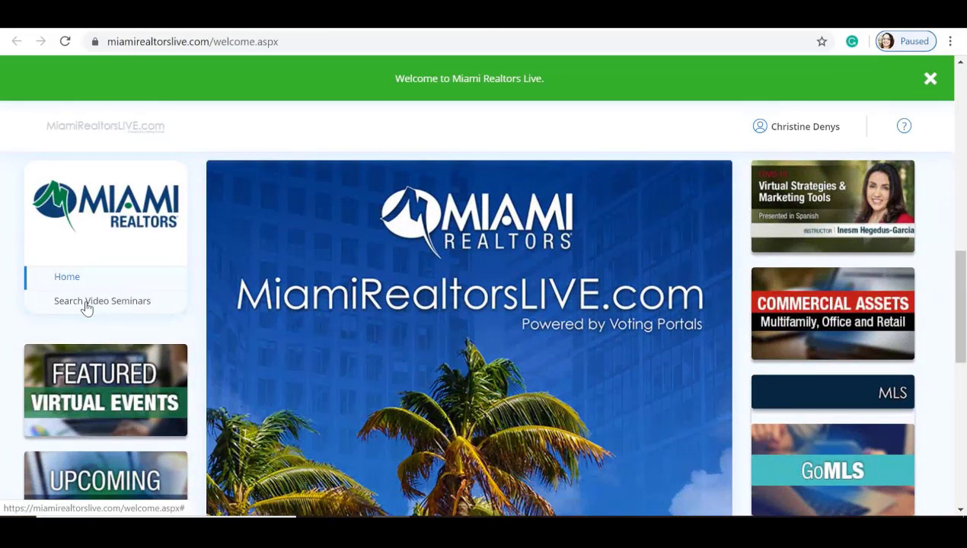
{"action": "left_click", "coordinate": [86, 303]}
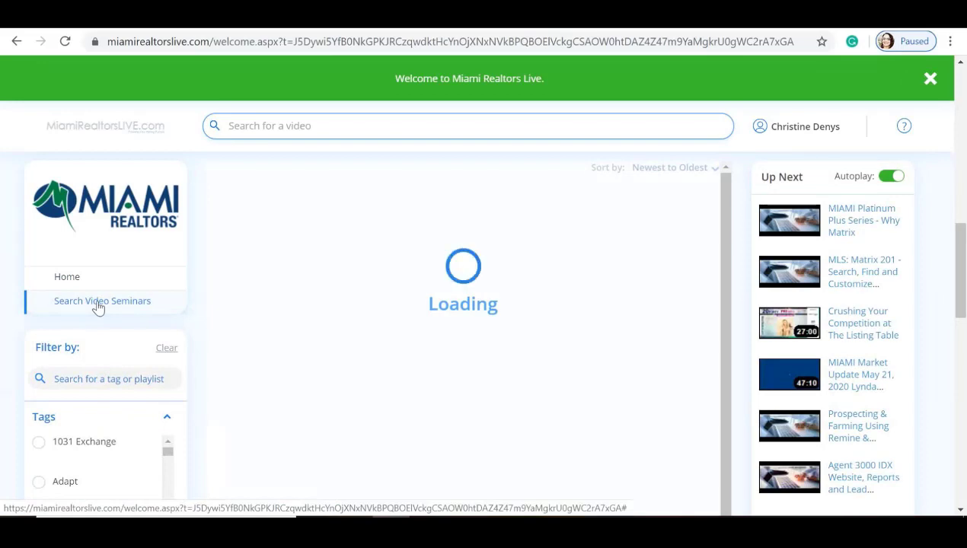
Step: Browse the seminar results, then return to the Miami Gateway page
{"action": "scroll", "coordinate": [238, 303], "scroll_direction": "down", "scroll_amount": 1}
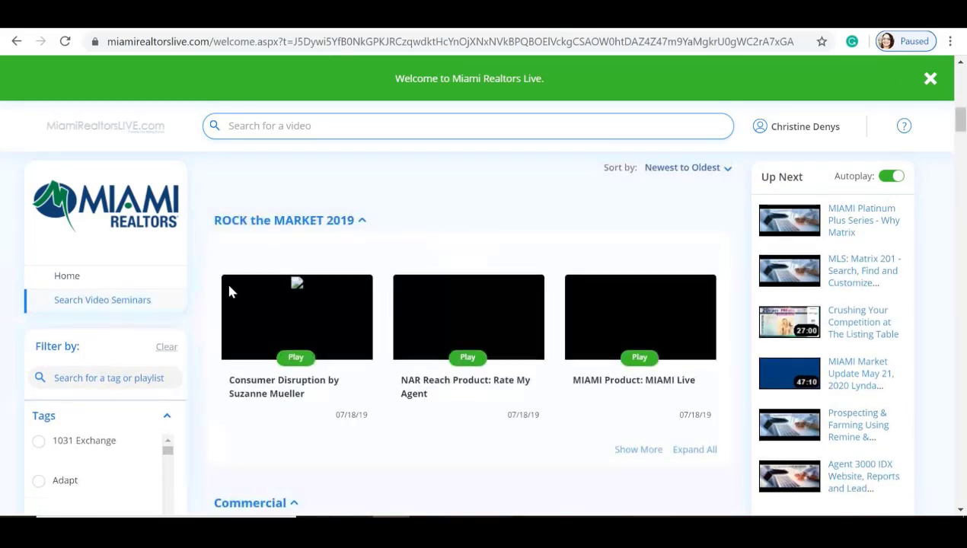
{"action": "scroll", "coordinate": [229, 286], "scroll_direction": "down", "scroll_amount": 2}
{"action": "scroll", "coordinate": [232, 292], "scroll_direction": "down", "scroll_amount": 2}
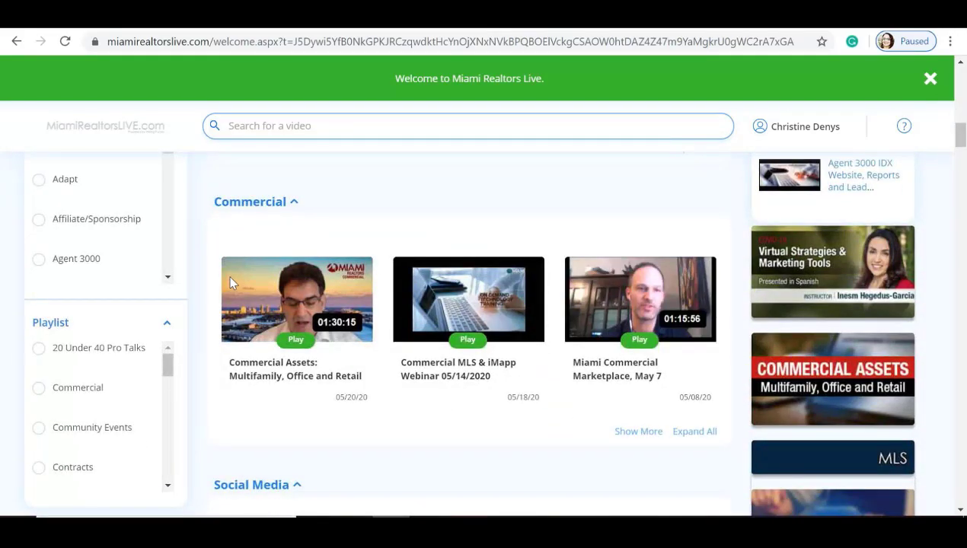
{"action": "left_click", "coordinate": [440, 17]}
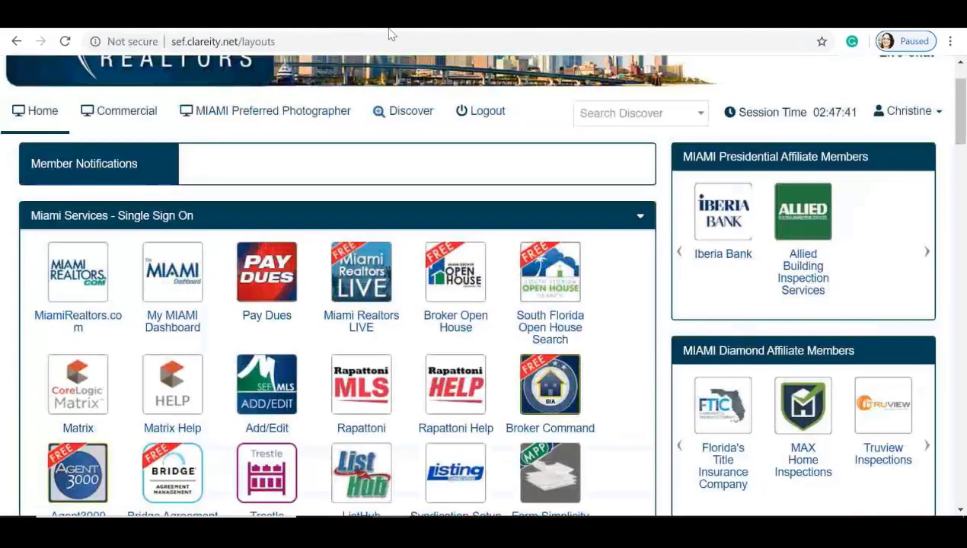
Step: Open and close the Matrix help chat, then launch the Matrix Add/Edit service
{"action": "scroll", "coordinate": [253, 159], "scroll_direction": "down", "scroll_amount": 2}
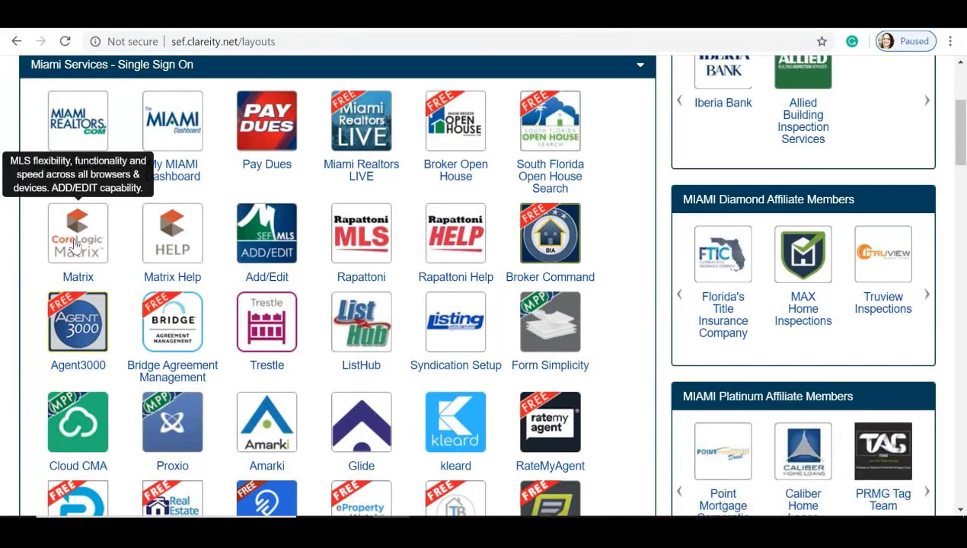
{"action": "left_click", "coordinate": [174, 245]}
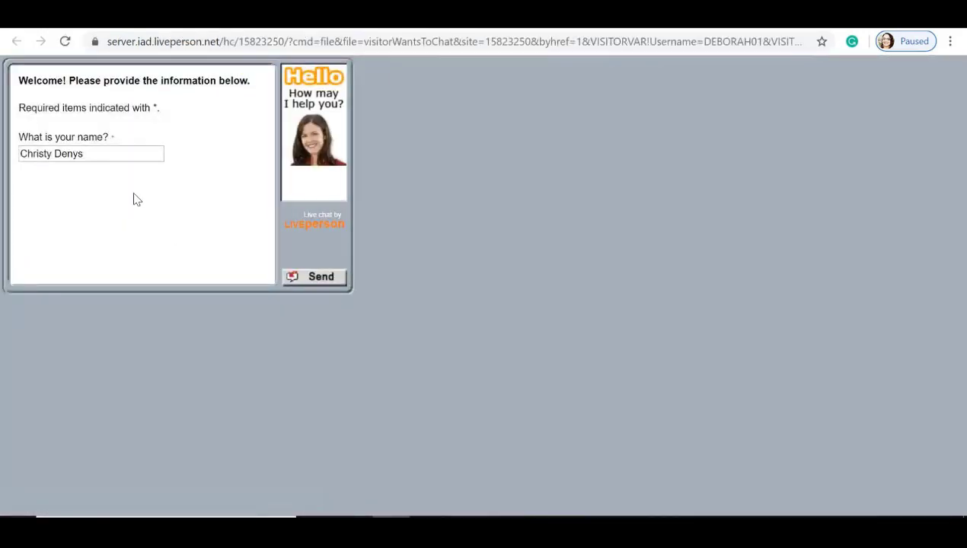
{"action": "left_click", "coordinate": [467, 19]}
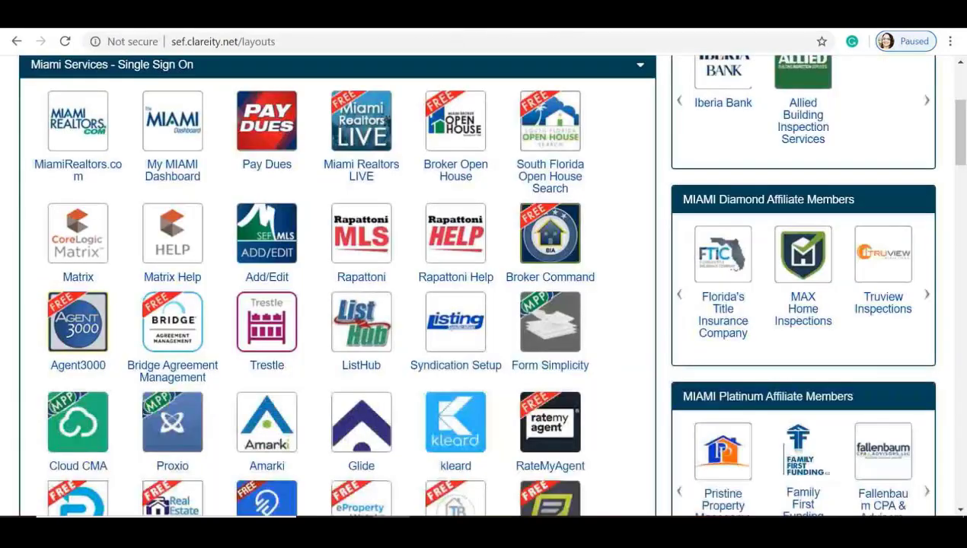
{"action": "left_click", "coordinate": [272, 248]}
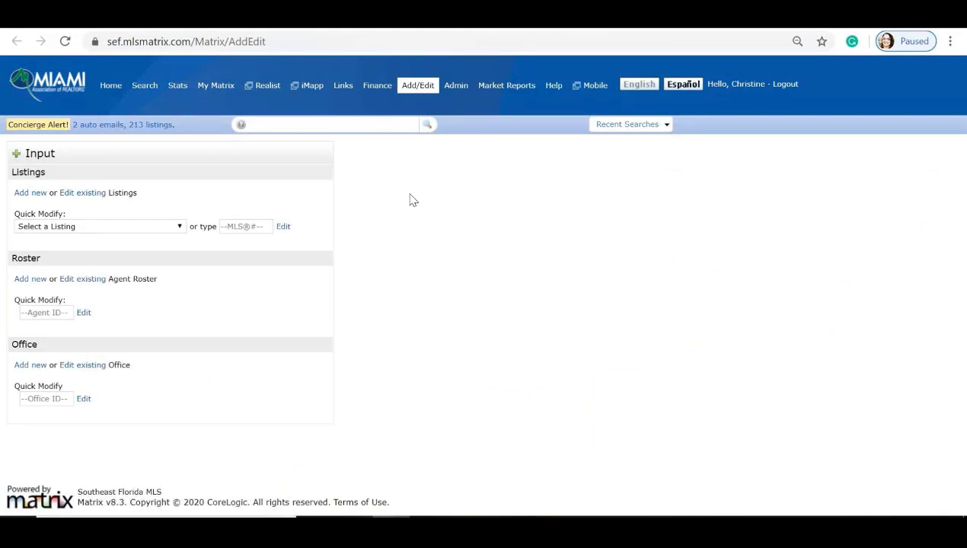
Step: Go to the Matrix Home dashboard from the top navigation
{"action": "mouse_move", "coordinate": [425, 93]}
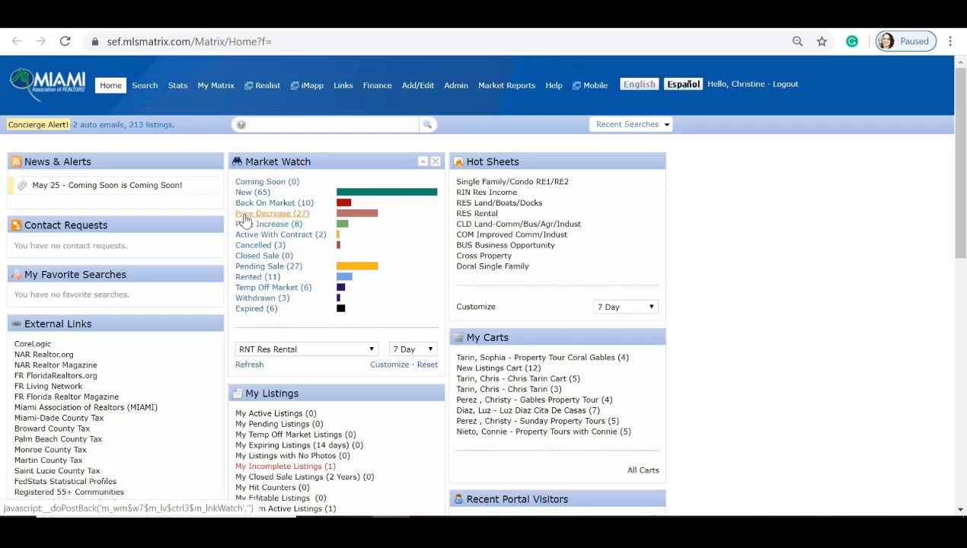
Step: Reset Market Watch, show Single Family/Condo (RE1/RE2) counts, and open its Customize criteria
{"action": "left_click", "coordinate": [428, 365]}
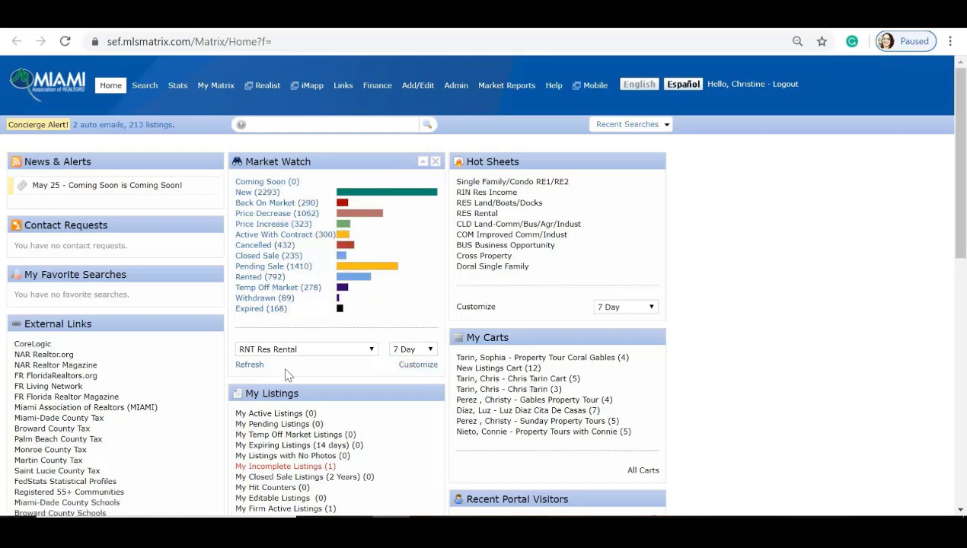
{"action": "left_click", "coordinate": [371, 348]}
{"action": "left_click", "coordinate": [282, 157]}
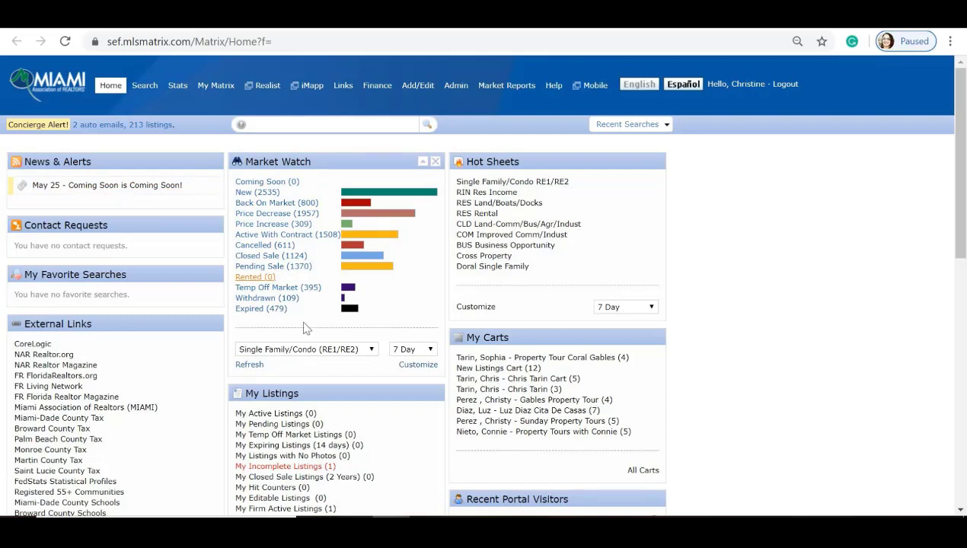
{"action": "left_click", "coordinate": [410, 367]}
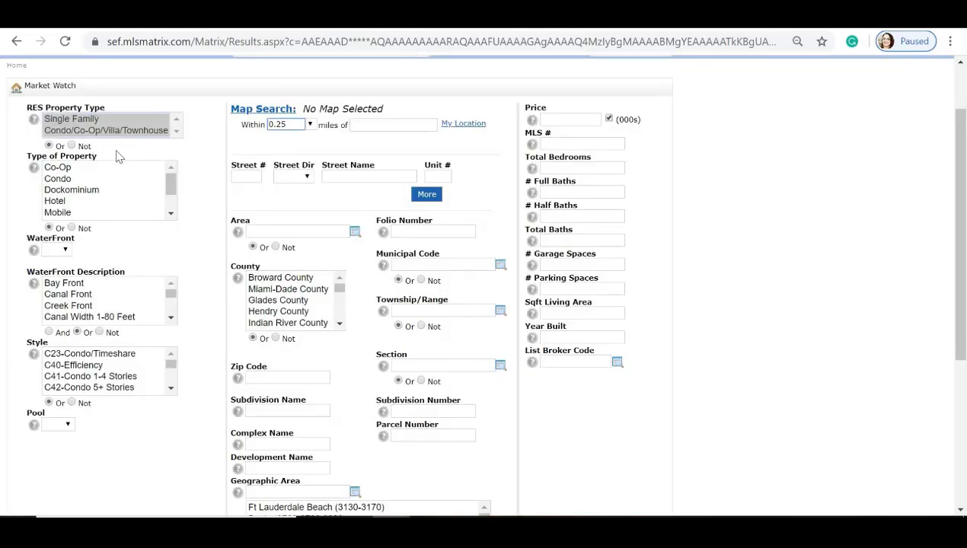
Step: Set the Market Watch City criterion to Doral and save it
{"action": "scroll", "coordinate": [319, 178], "scroll_direction": "down", "scroll_amount": 3}
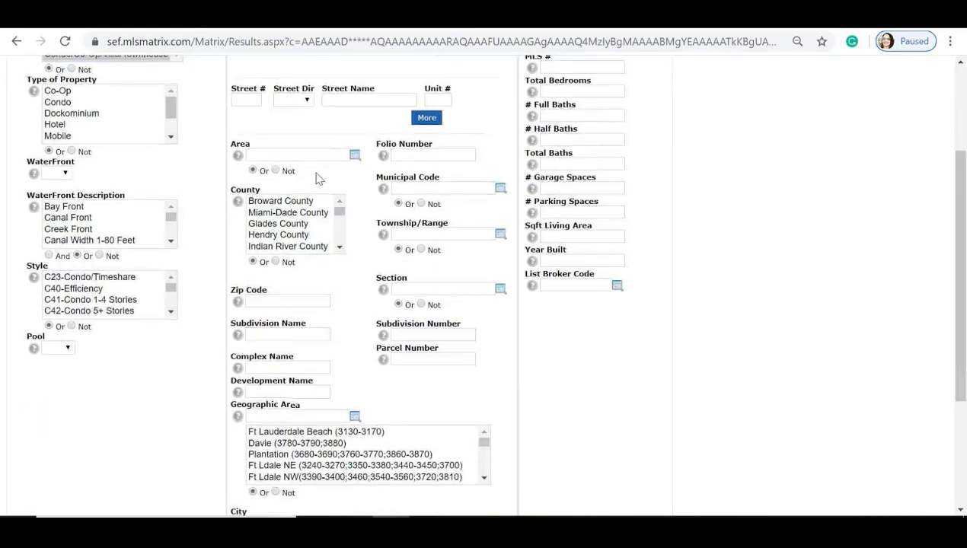
{"action": "scroll", "coordinate": [318, 178], "scroll_direction": "down", "scroll_amount": 1}
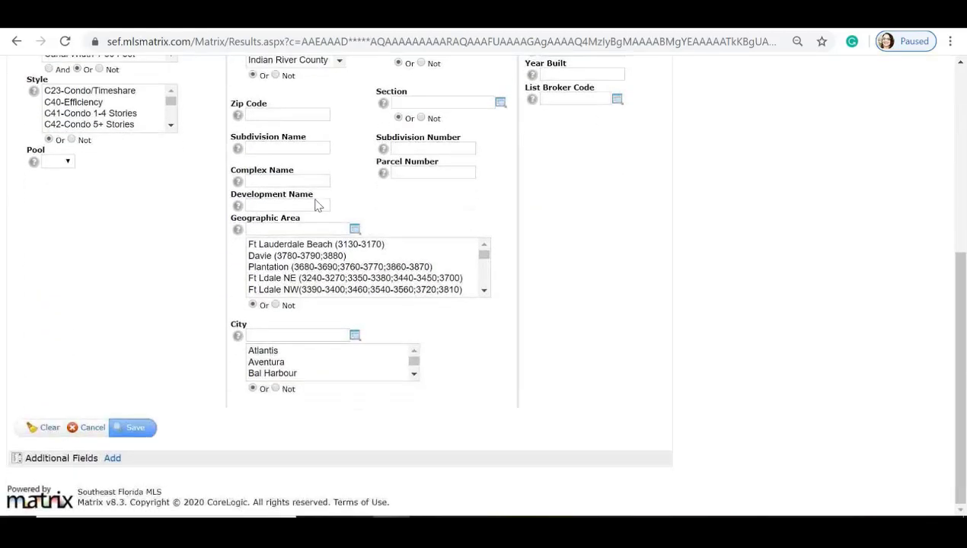
{"action": "left_click", "coordinate": [301, 335]}
{"action": "type", "text": "Doral"}
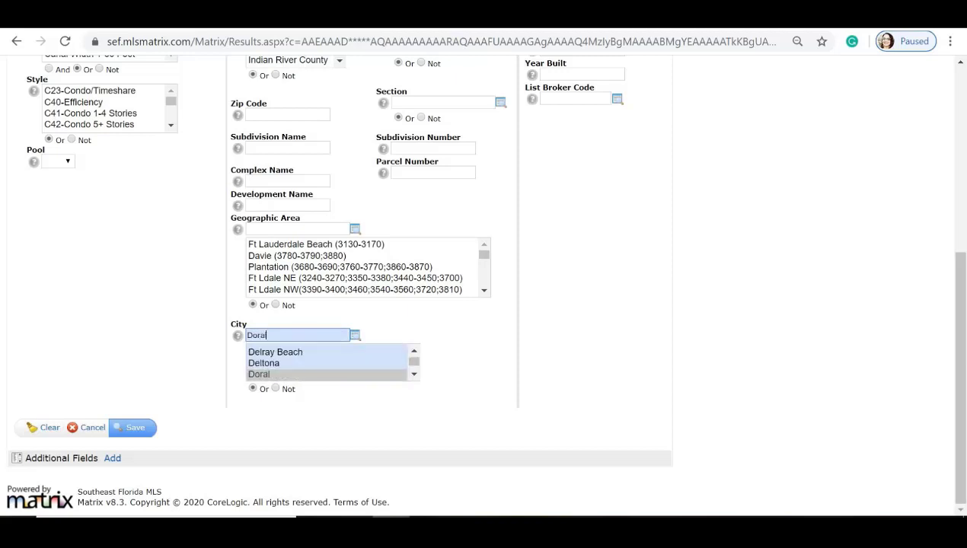
{"action": "left_click", "coordinate": [255, 374]}
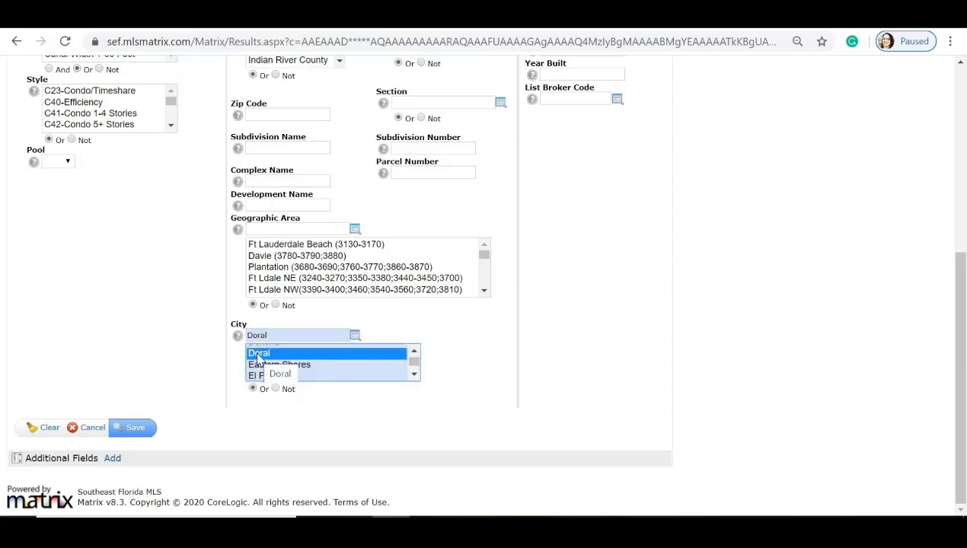
{"action": "left_click", "coordinate": [135, 431]}
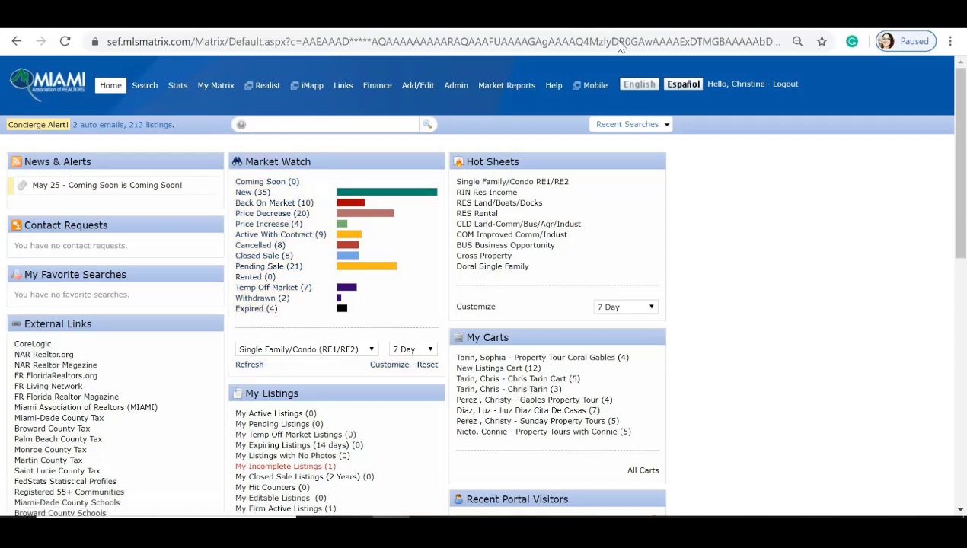
Step: List the 35 new Doral listings and view ML# A10865129 in full detail
{"action": "left_click", "coordinate": [256, 198]}
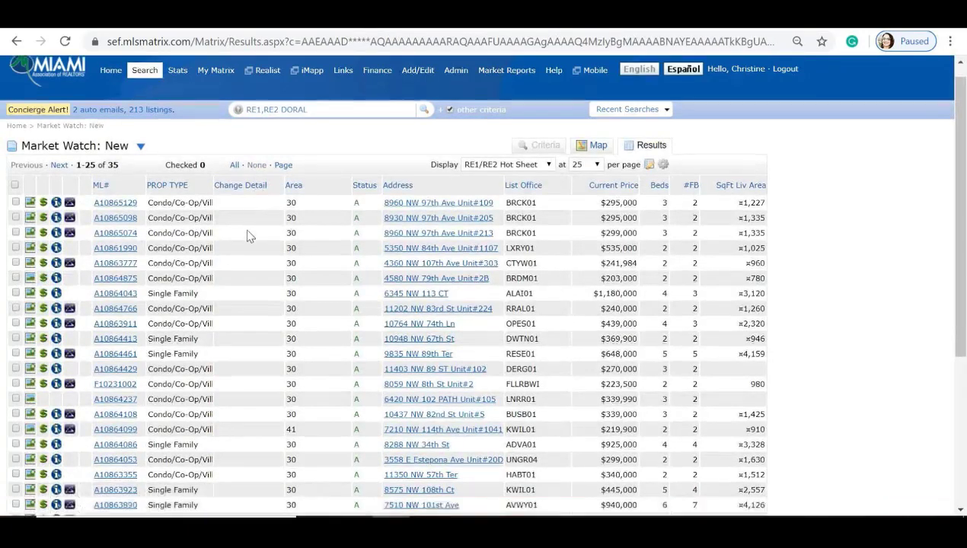
{"action": "scroll", "coordinate": [247, 233], "scroll_direction": "down", "scroll_amount": 2}
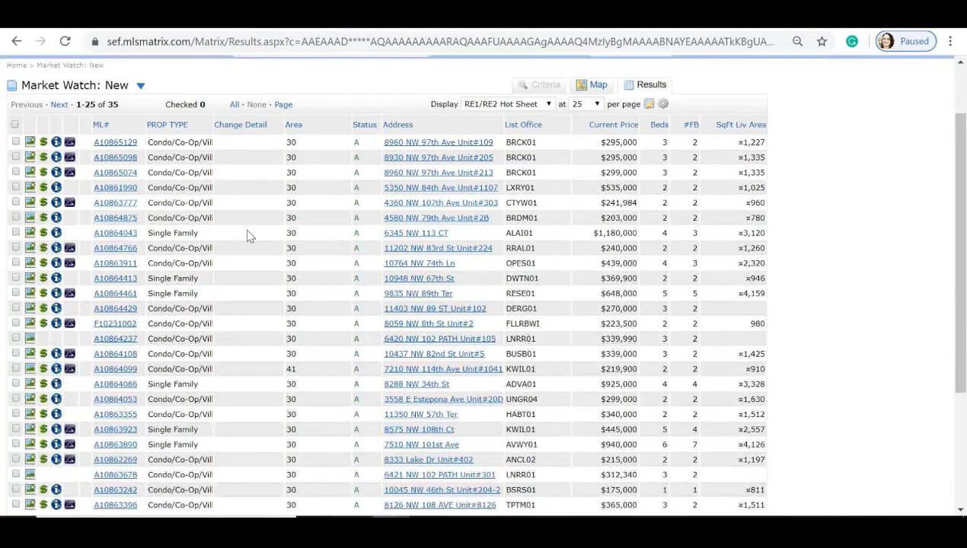
{"action": "left_click", "coordinate": [108, 143]}
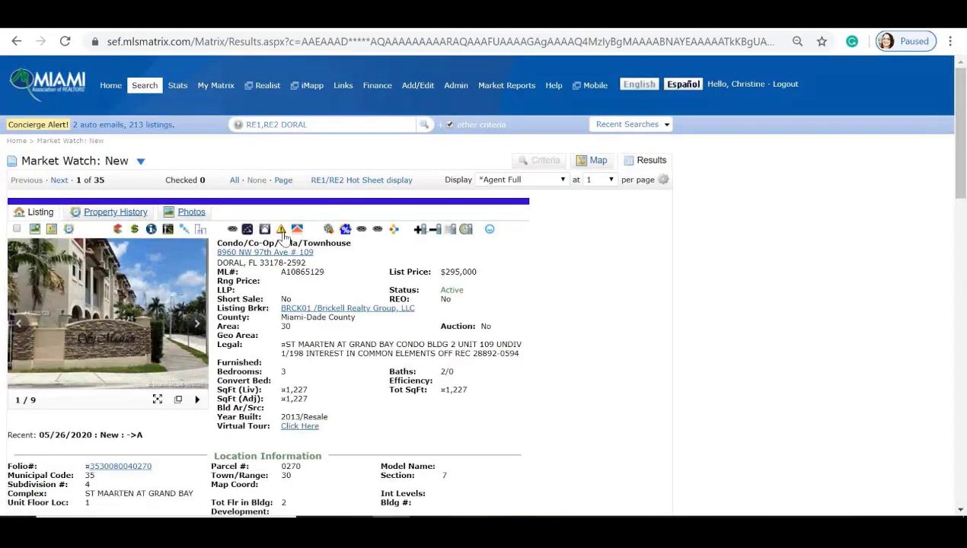
{"action": "scroll", "coordinate": [283, 236], "scroll_direction": "down", "scroll_amount": 1}
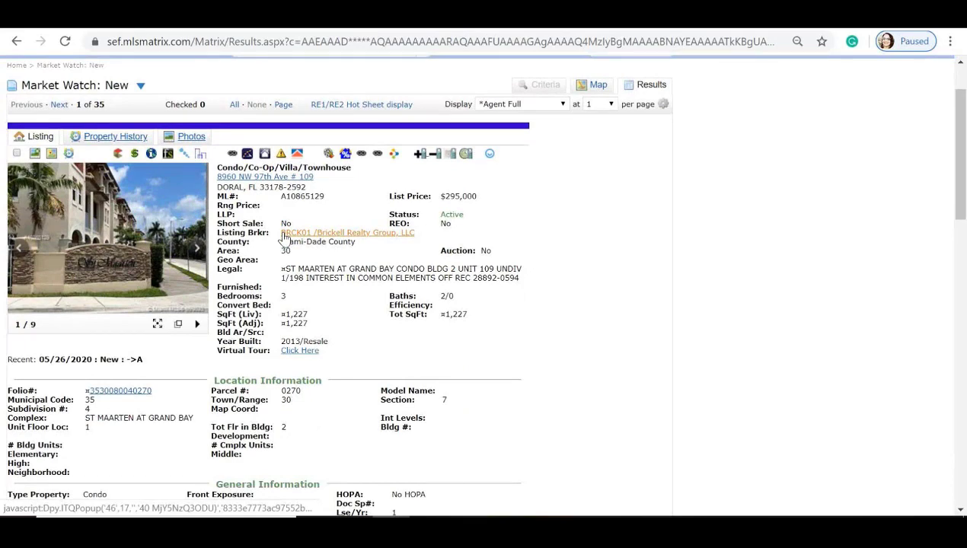
{"action": "scroll", "coordinate": [283, 236], "scroll_direction": "up", "scroll_amount": 1}
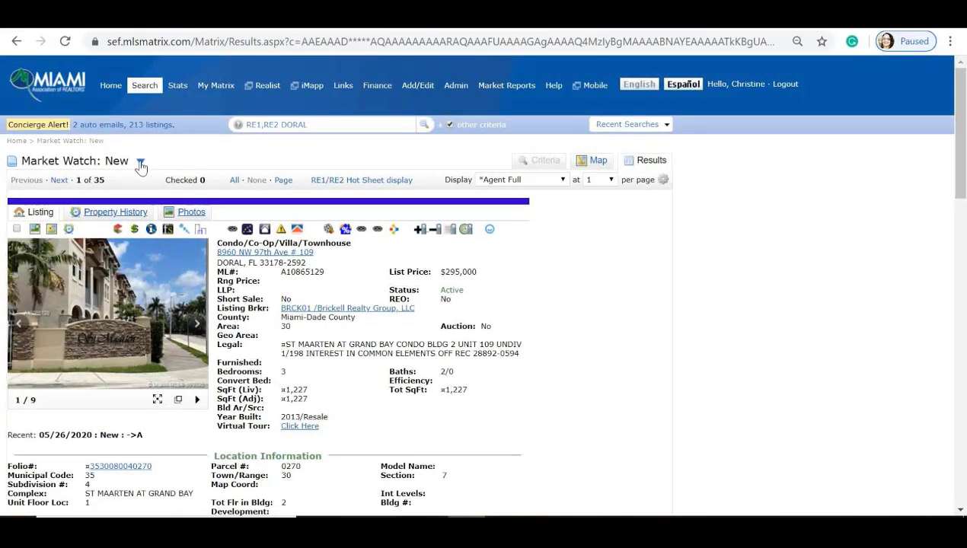
{"action": "left_click", "coordinate": [140, 165]}
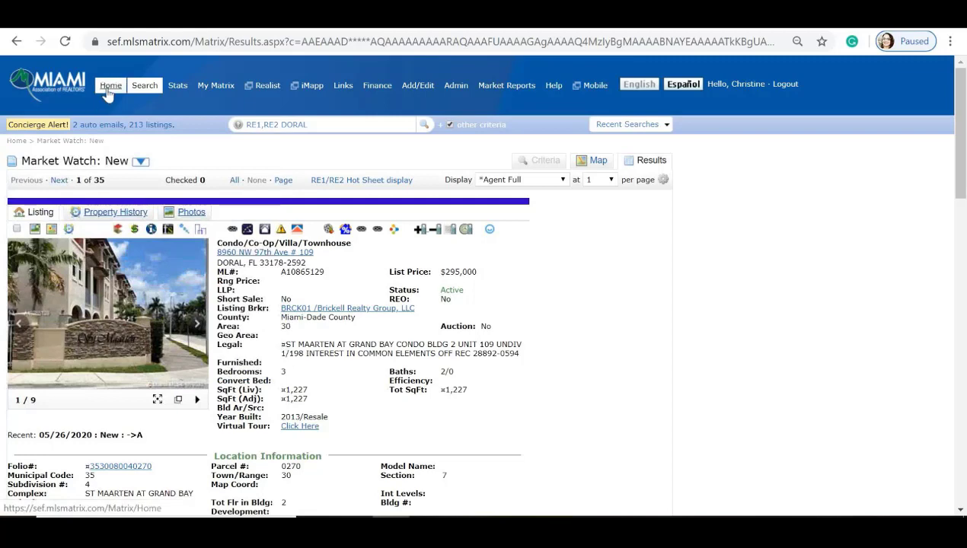
Step: On the Home dashboard, set Market Watch to RNT Res Rental over 7 Day
{"action": "left_click", "coordinate": [110, 87]}
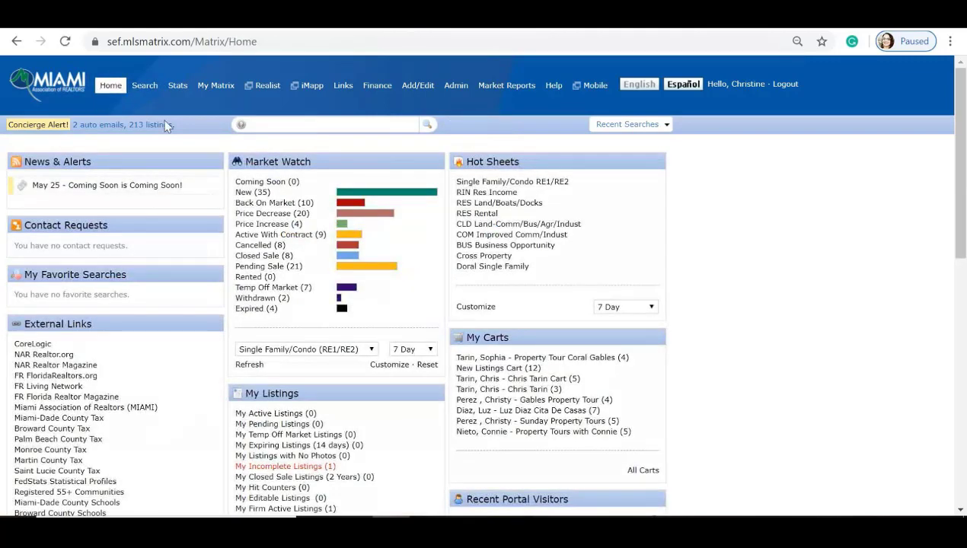
{"action": "left_click", "coordinate": [373, 349]}
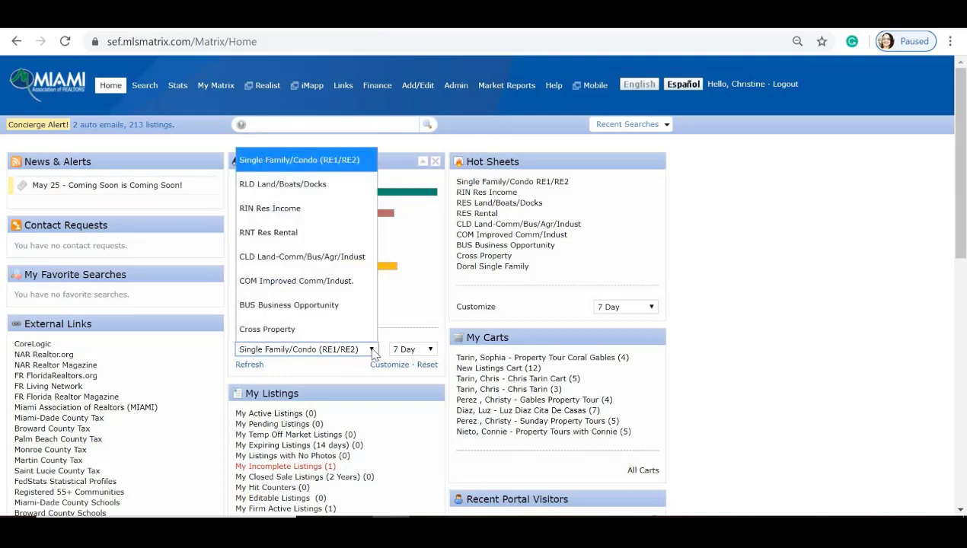
{"action": "left_click", "coordinate": [293, 242]}
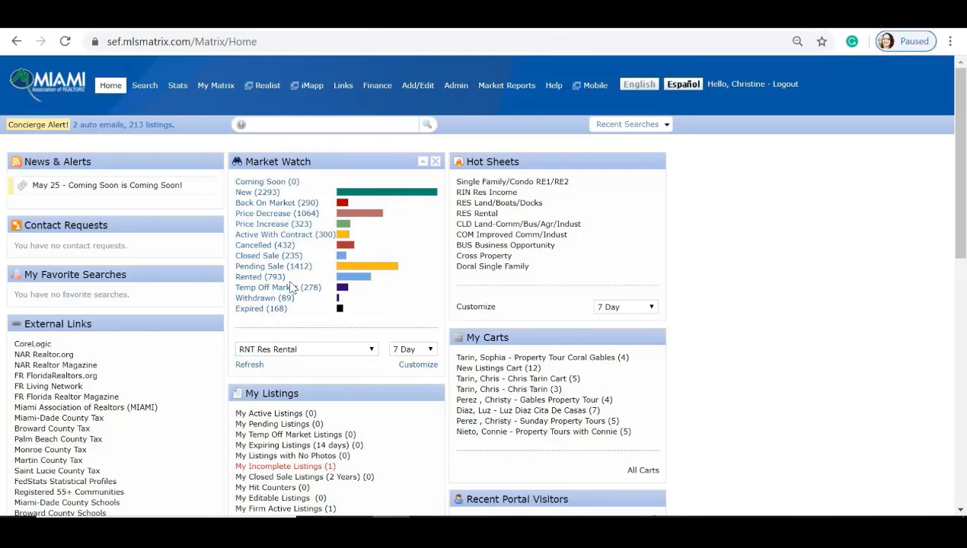
{"action": "left_click", "coordinate": [304, 349]}
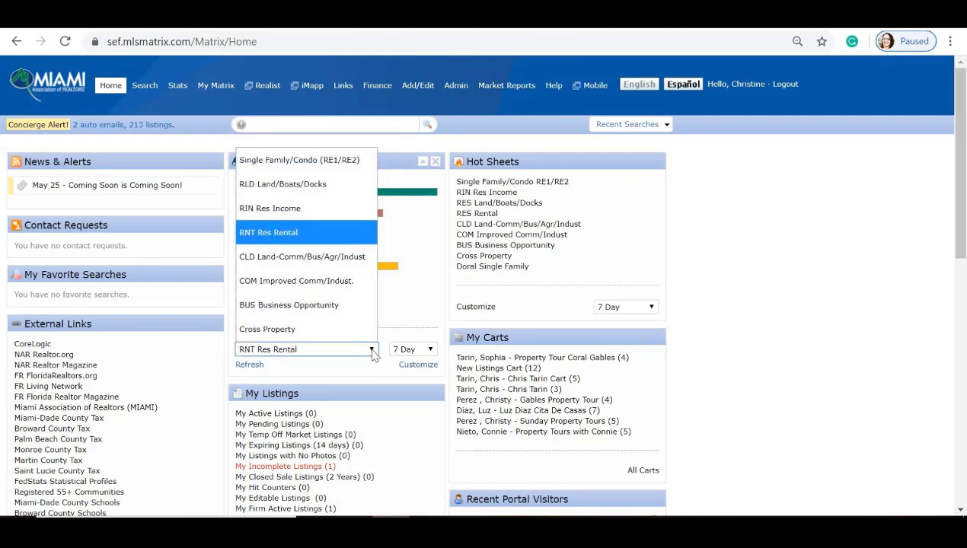
{"action": "left_click", "coordinate": [372, 352]}
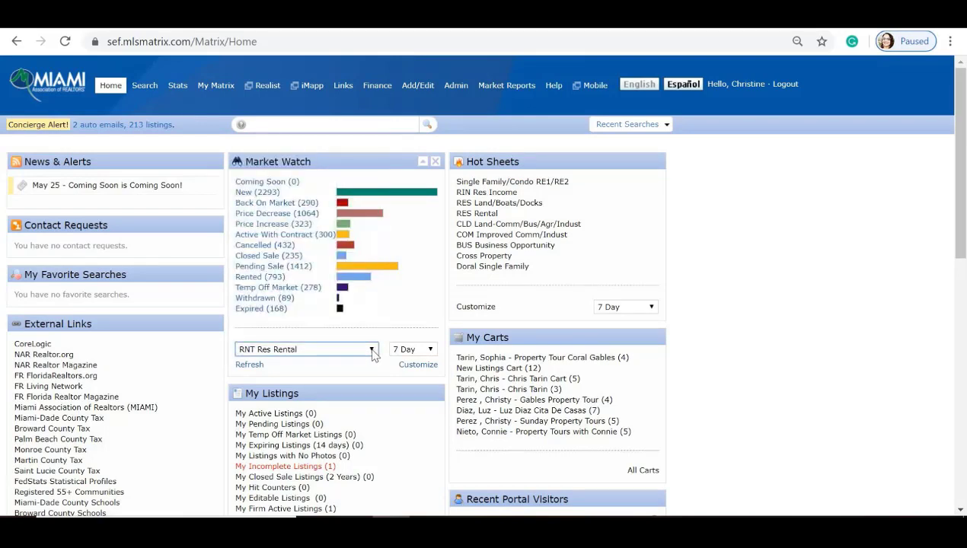
{"action": "left_click", "coordinate": [431, 350]}
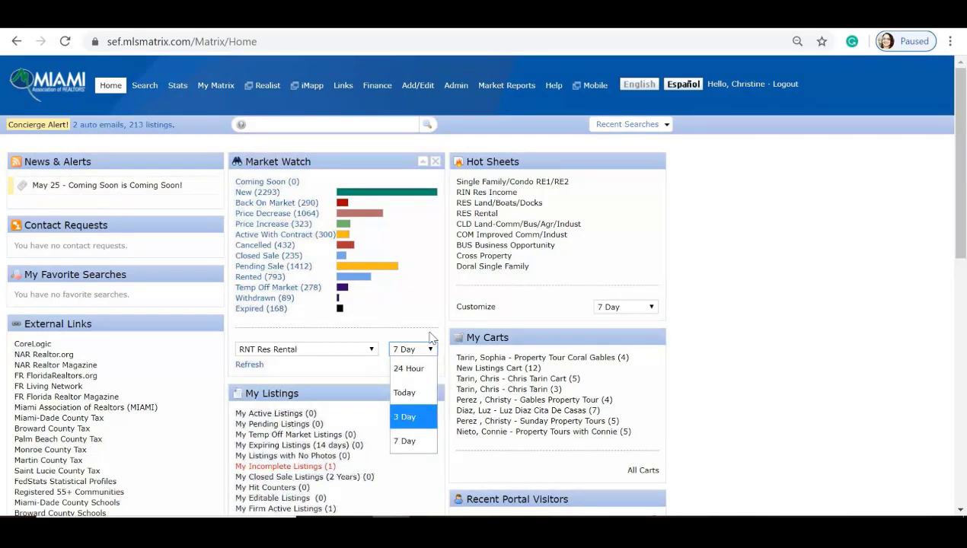
{"action": "left_click", "coordinate": [430, 316]}
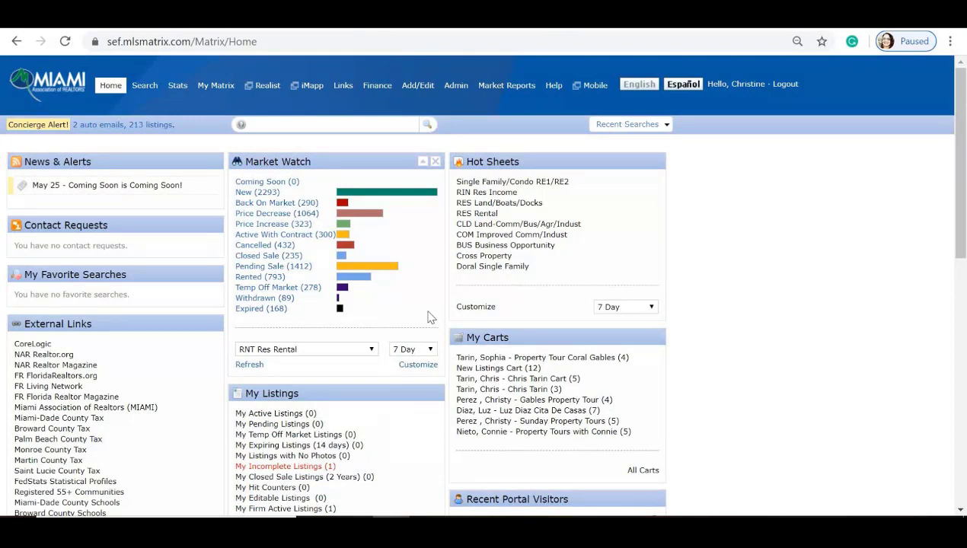
Step: Customize the rental Market Watch with City set to Doral and save it
{"action": "left_click", "coordinate": [414, 368]}
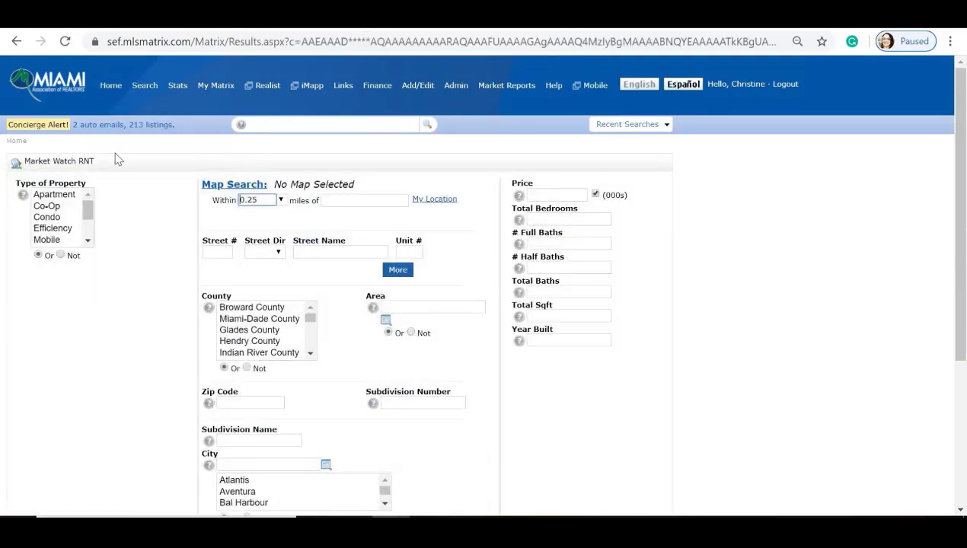
{"action": "scroll", "coordinate": [186, 214], "scroll_direction": "down", "scroll_amount": 2}
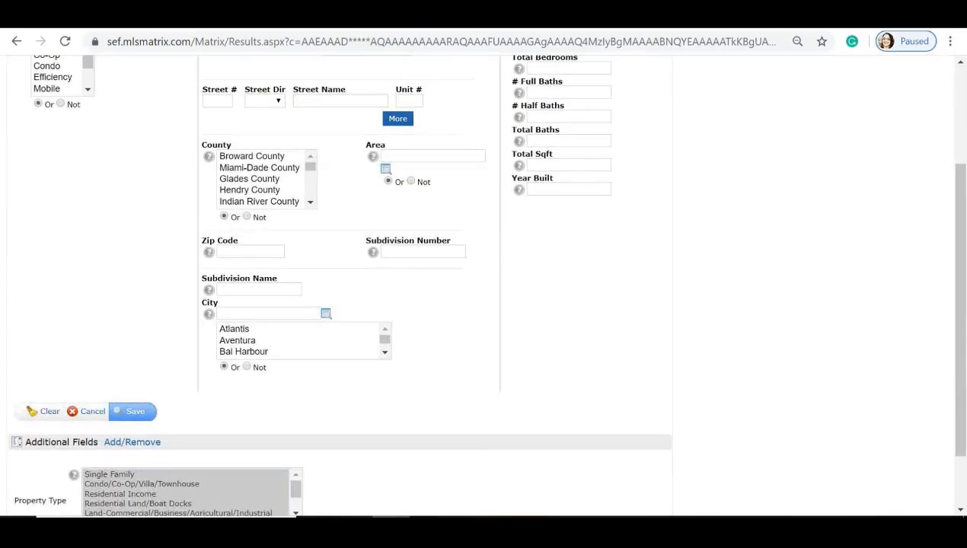
{"action": "left_click", "coordinate": [266, 313]}
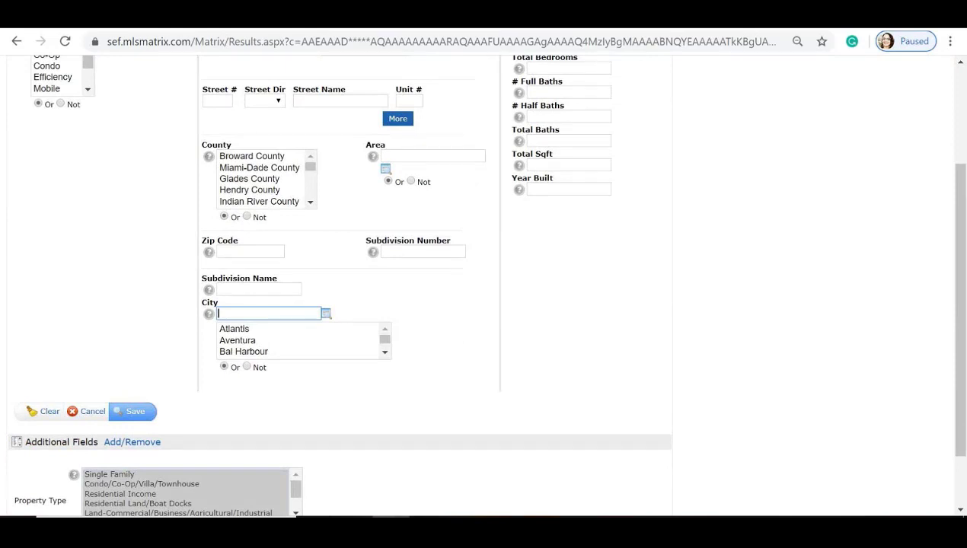
{"action": "type", "text": "Doral"}
{"action": "scroll", "coordinate": [533, 292], "scroll_direction": "up", "scroll_amount": 2}
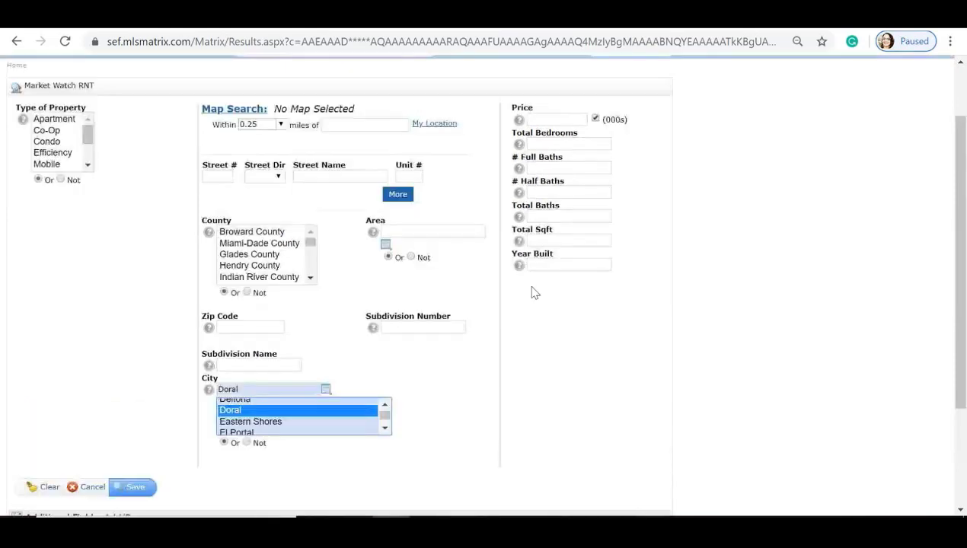
{"action": "scroll", "coordinate": [517, 289], "scroll_direction": "down", "scroll_amount": 1}
{"action": "mouse_move", "coordinate": [566, 120]}
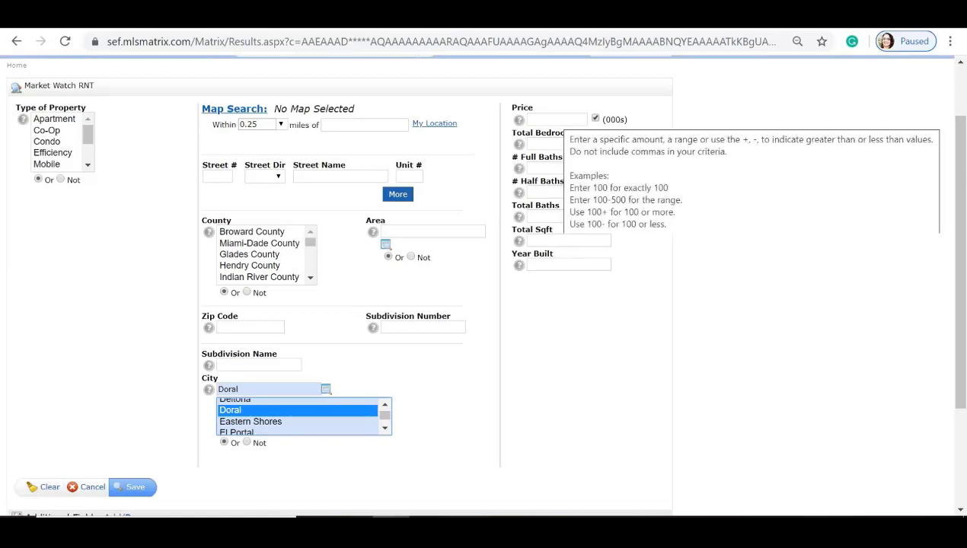
{"action": "mouse_move", "coordinate": [518, 144]}
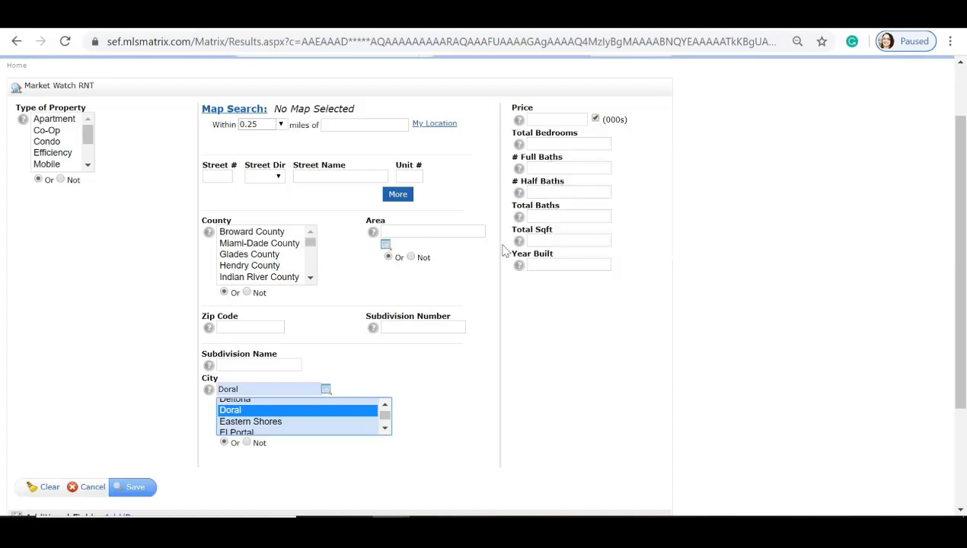
{"action": "scroll", "coordinate": [481, 263], "scroll_direction": "down", "scroll_amount": 1}
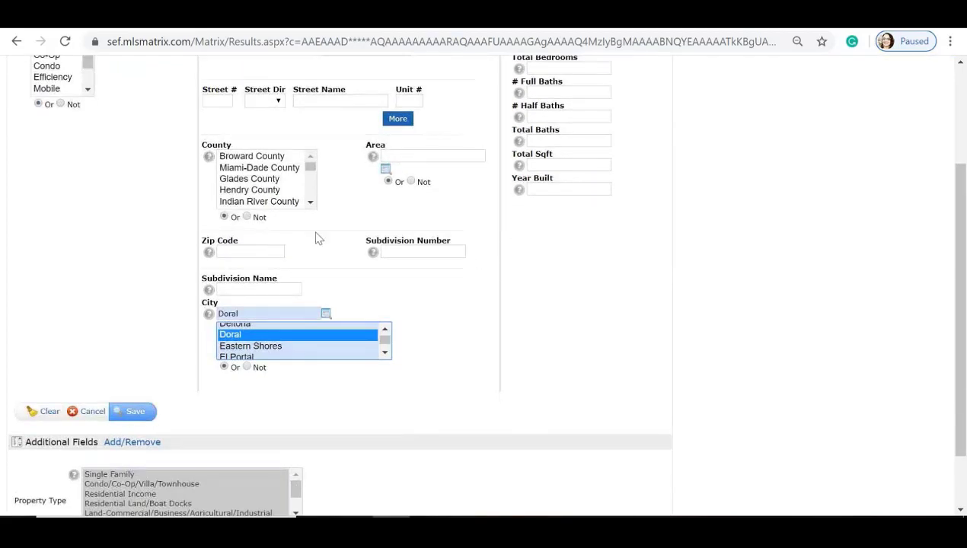
{"action": "left_click", "coordinate": [134, 413]}
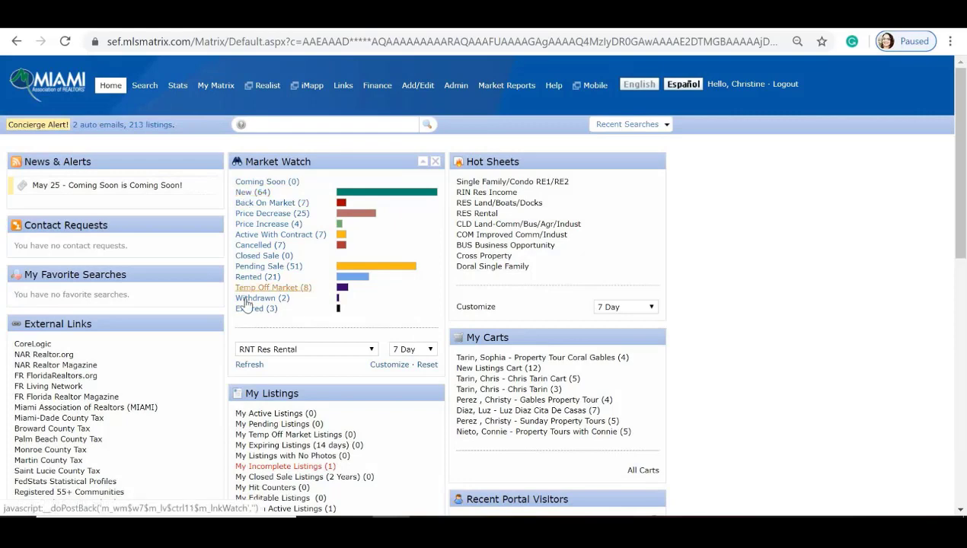
Step: List the past 7 days' expired Doral listings, filtered to Single Family/Condo (RE1/RE2)
{"action": "left_click", "coordinate": [243, 312]}
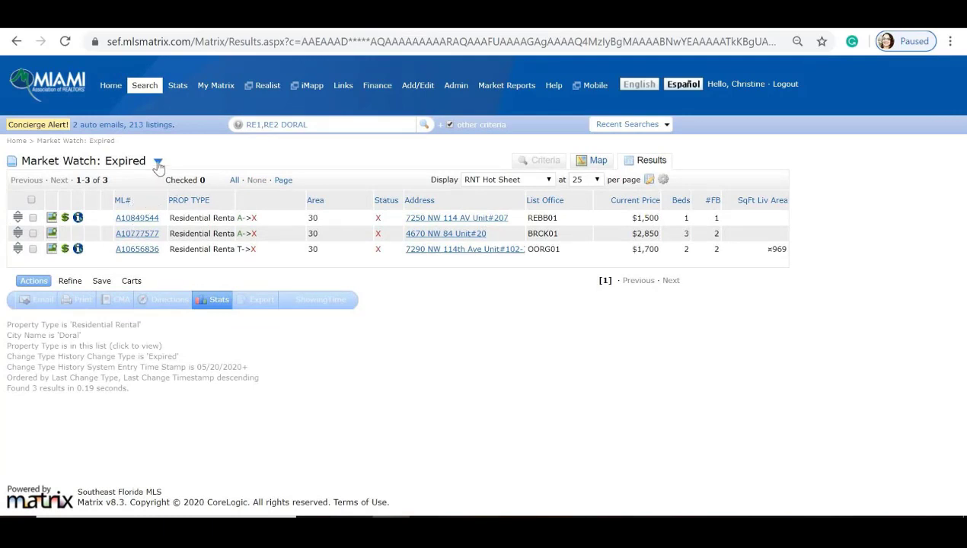
{"action": "left_click", "coordinate": [158, 164]}
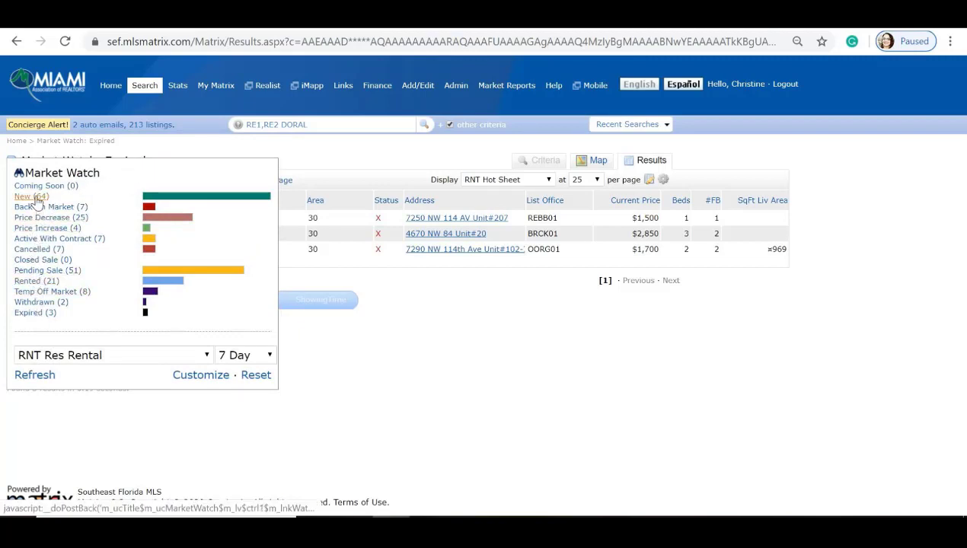
{"action": "left_click", "coordinate": [268, 358]}
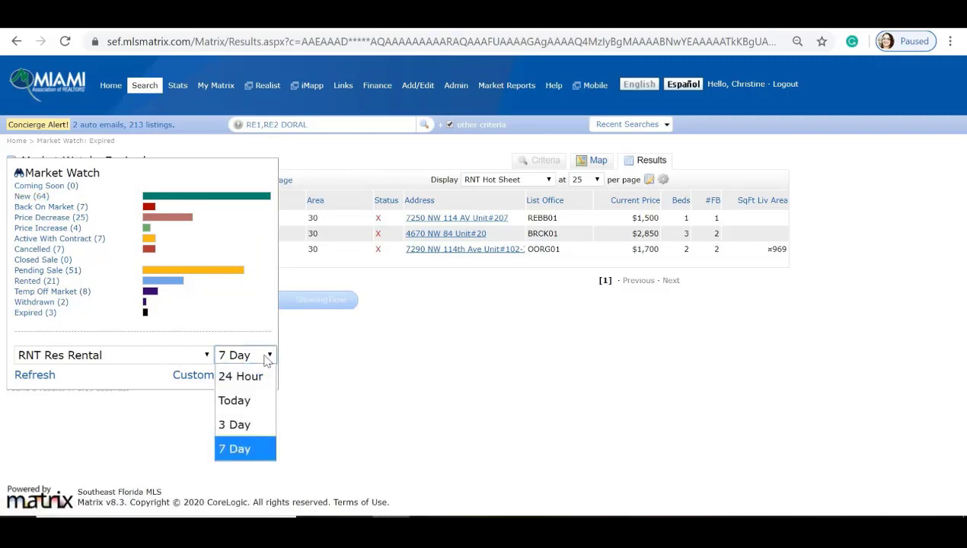
{"action": "left_click", "coordinate": [268, 357]}
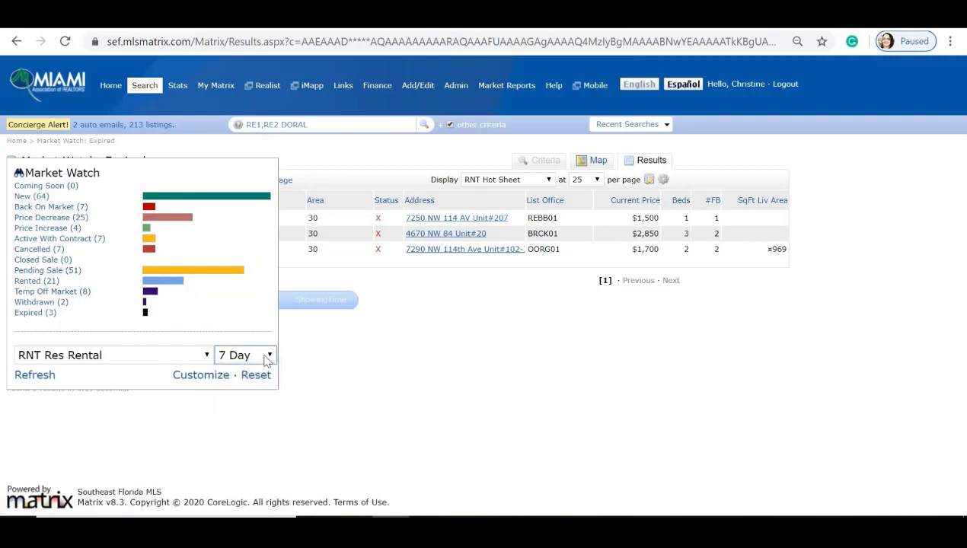
{"action": "left_click", "coordinate": [207, 356]}
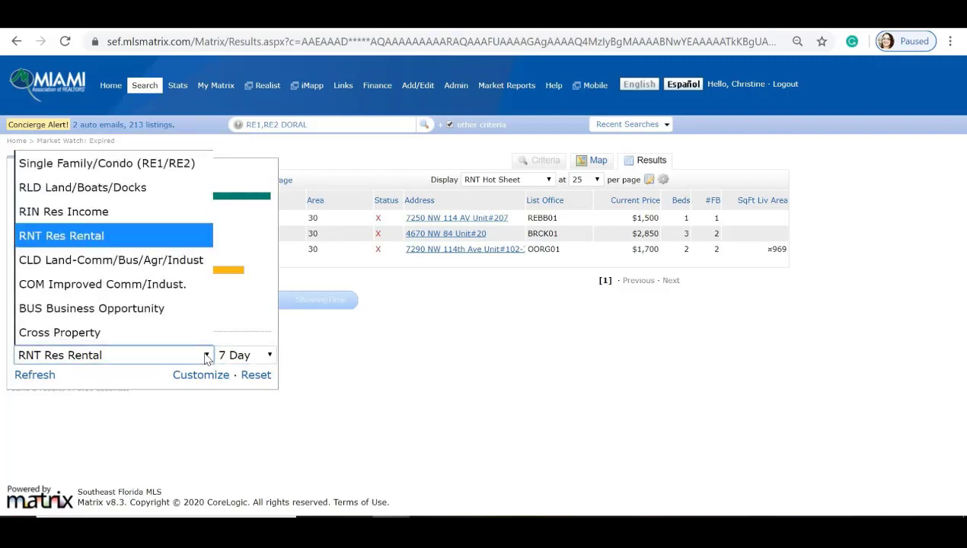
{"action": "left_click", "coordinate": [162, 164]}
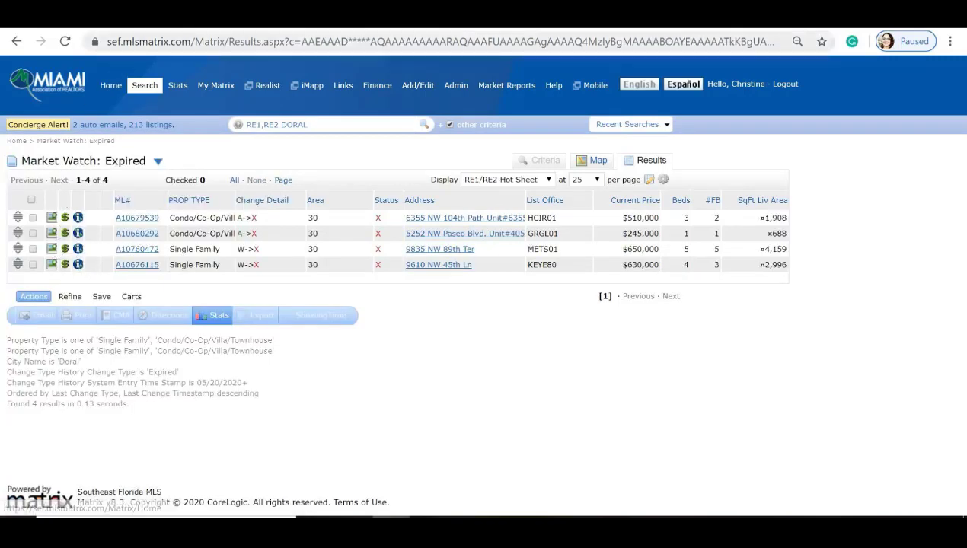
{"action": "left_click", "coordinate": [110, 87]}
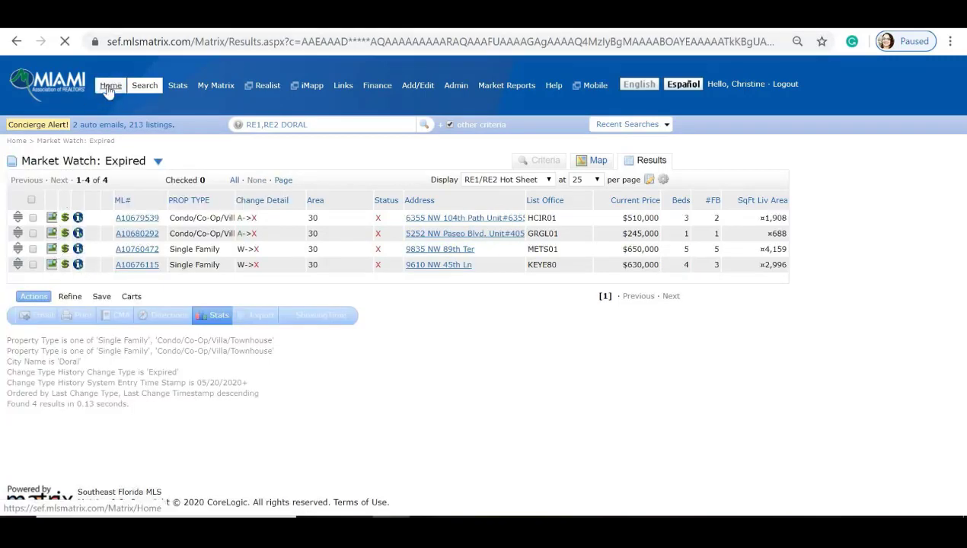
Step: Go to the Stats module to see presets like ADOM vs List Price Median
{"action": "mouse_move", "coordinate": [145, 88]}
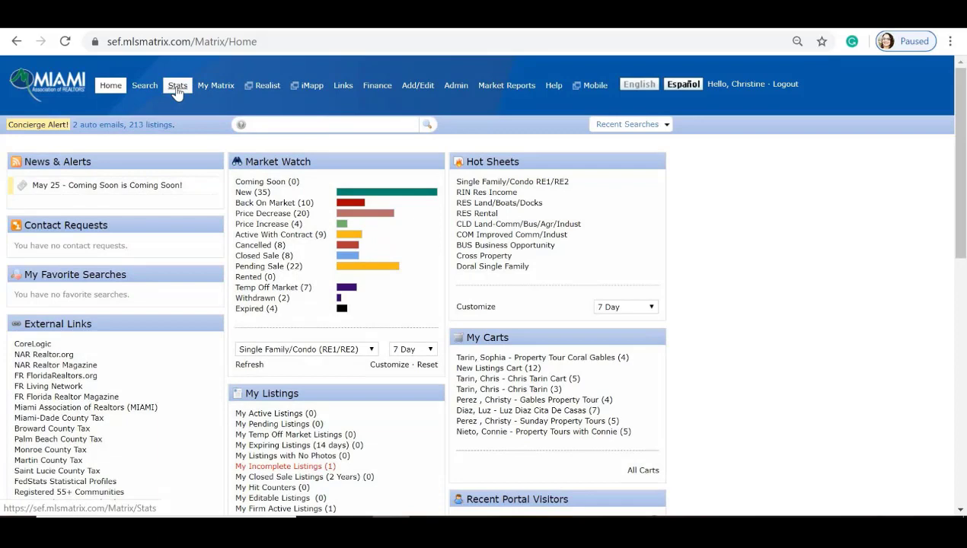
{"action": "left_click", "coordinate": [177, 88]}
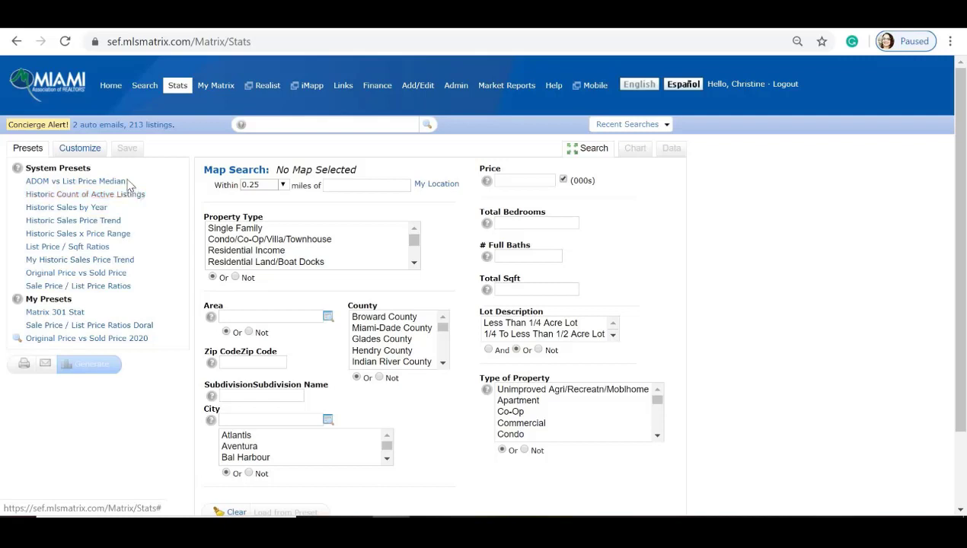
Step: Generate the ADOM vs List Price Median preset with the City criterion set to Doral only
{"action": "left_click", "coordinate": [76, 181]}
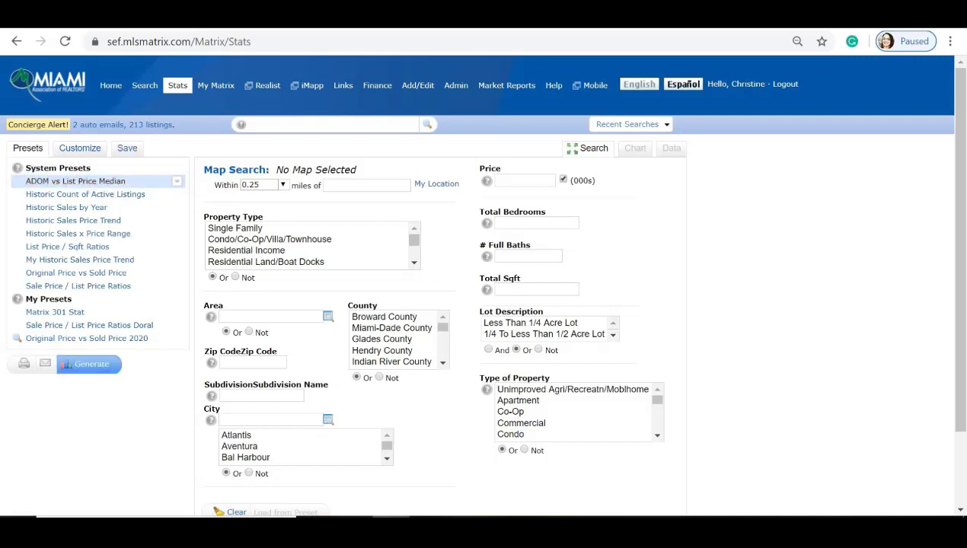
{"action": "scroll", "coordinate": [480, 285], "scroll_direction": "down", "scroll_amount": 1}
{"action": "left_click", "coordinate": [270, 345]}
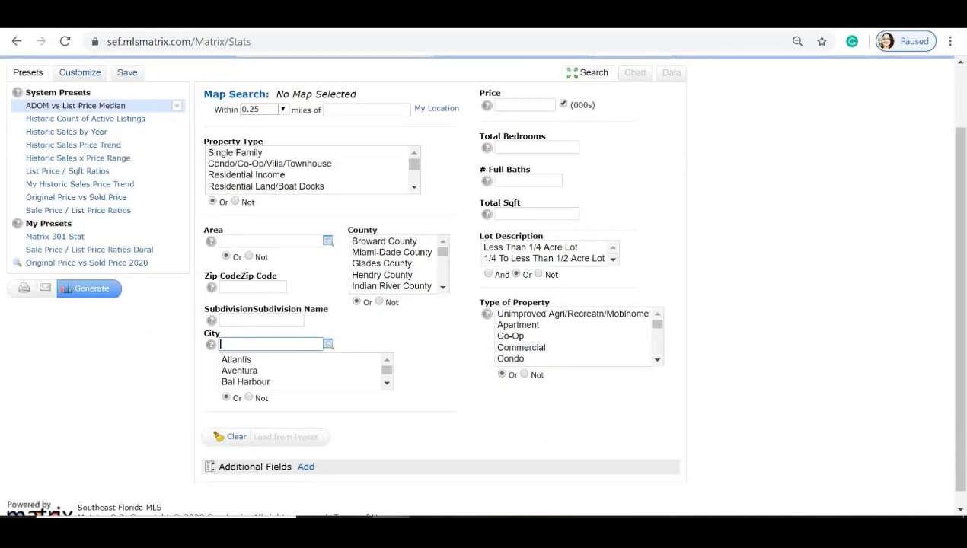
{"action": "type", "text": "D"}
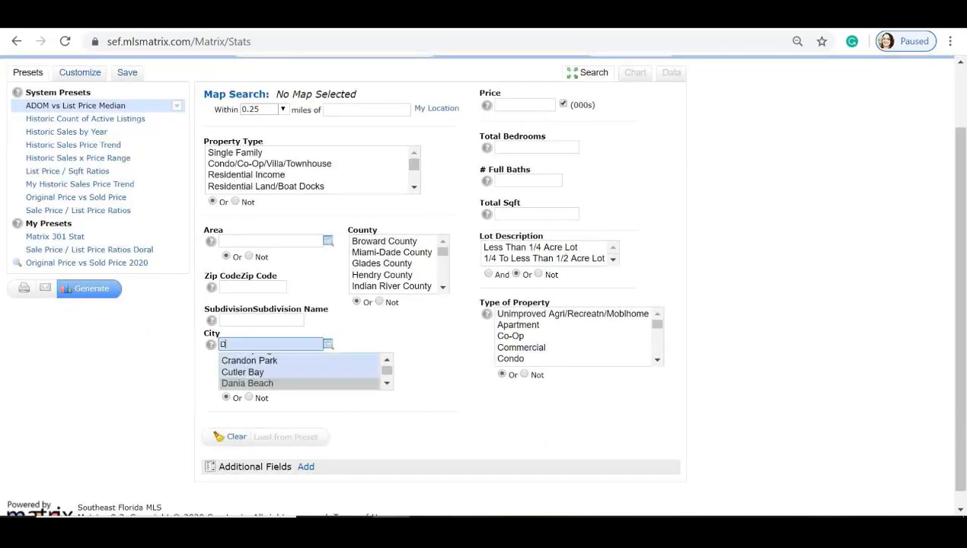
{"action": "type", "text": "oral"}
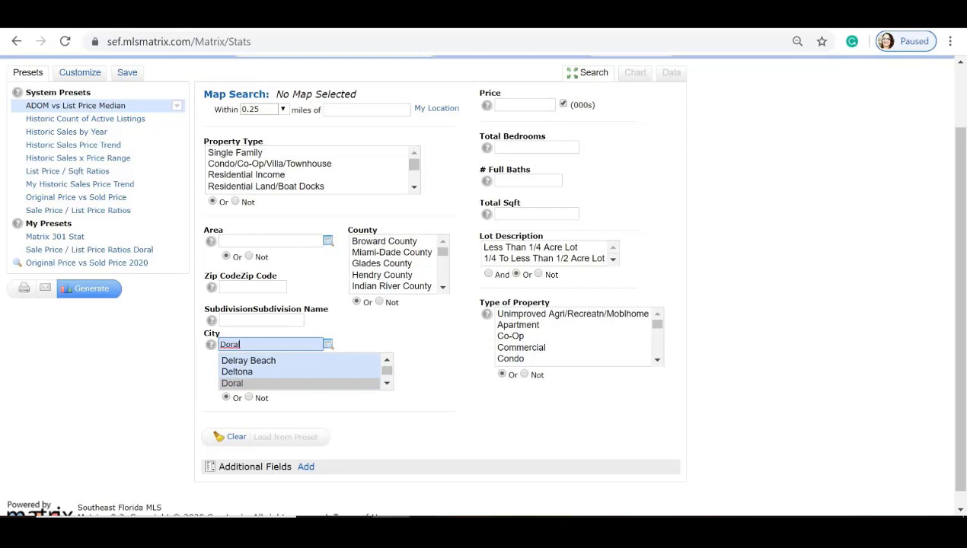
{"action": "left_click", "coordinate": [238, 384]}
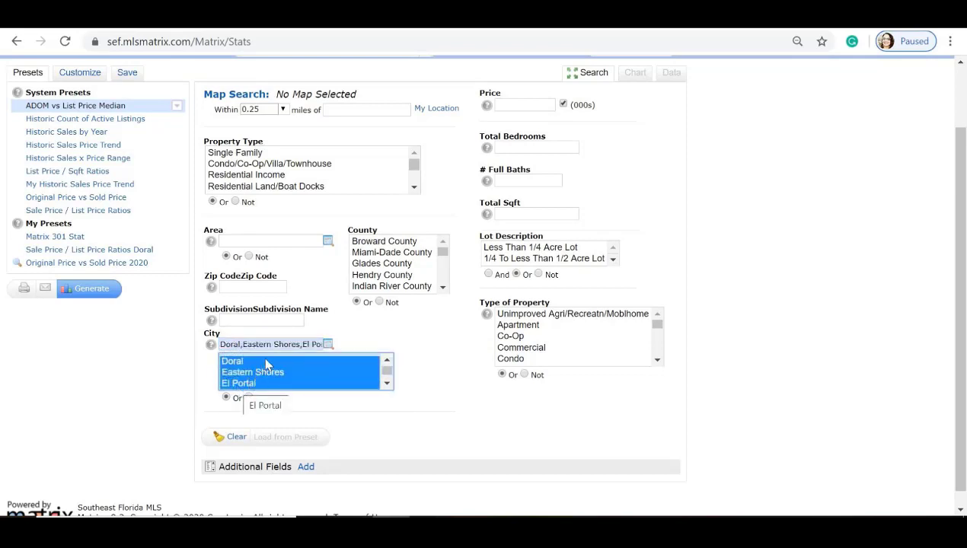
{"action": "left_click", "coordinate": [275, 373]}
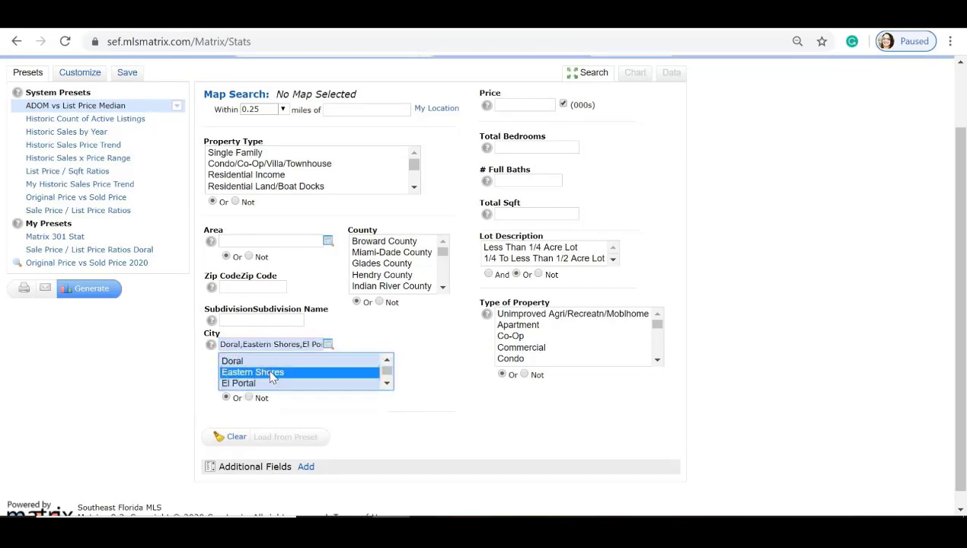
{"action": "left_click", "coordinate": [255, 363]}
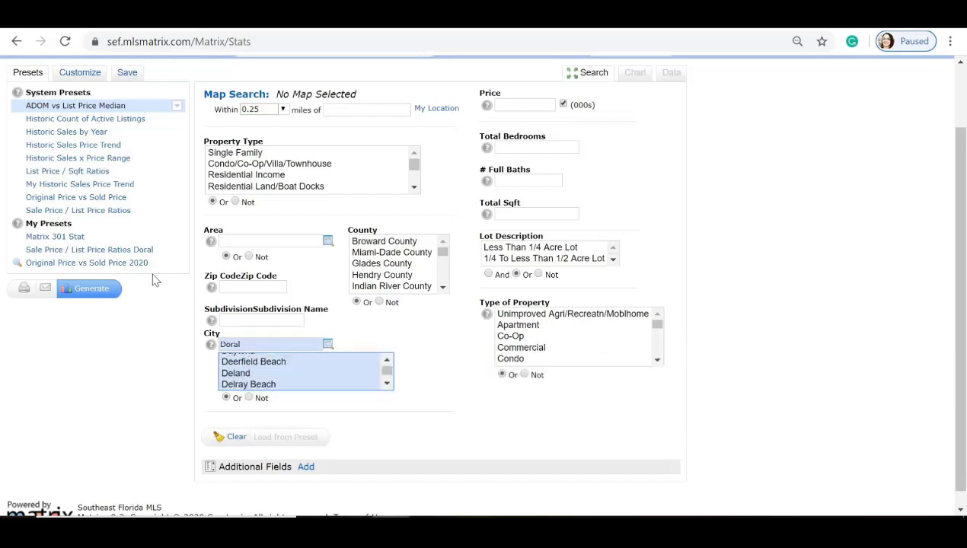
{"action": "left_click", "coordinate": [90, 294]}
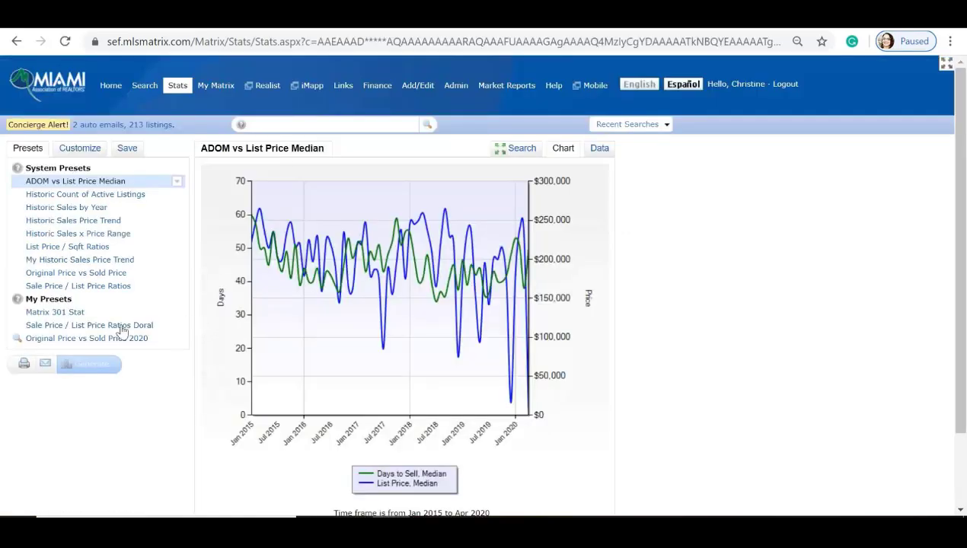
Step: Review the ADOM results as a monthly data table, then pick Historic Count of Active Listings
{"action": "left_click", "coordinate": [599, 149]}
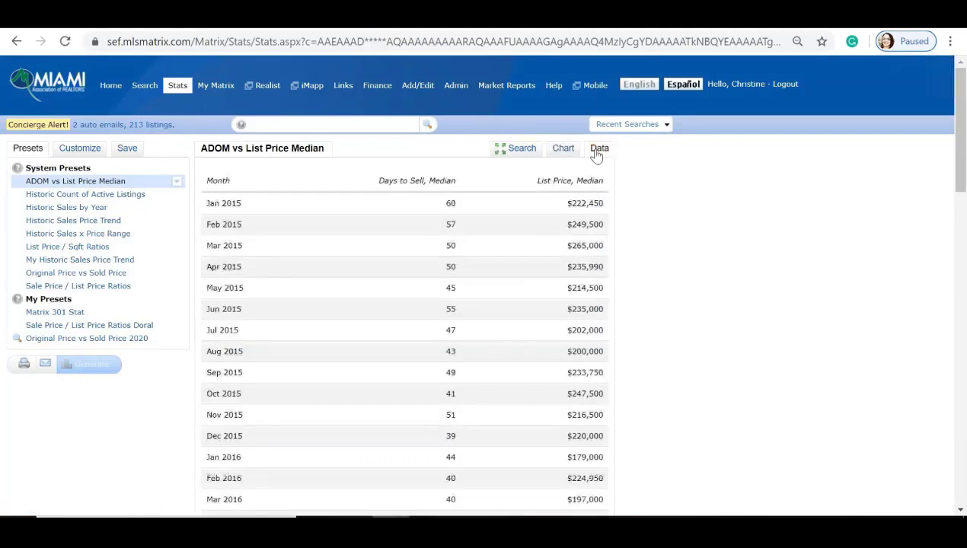
{"action": "scroll", "coordinate": [659, 232], "scroll_direction": "down", "scroll_amount": 1}
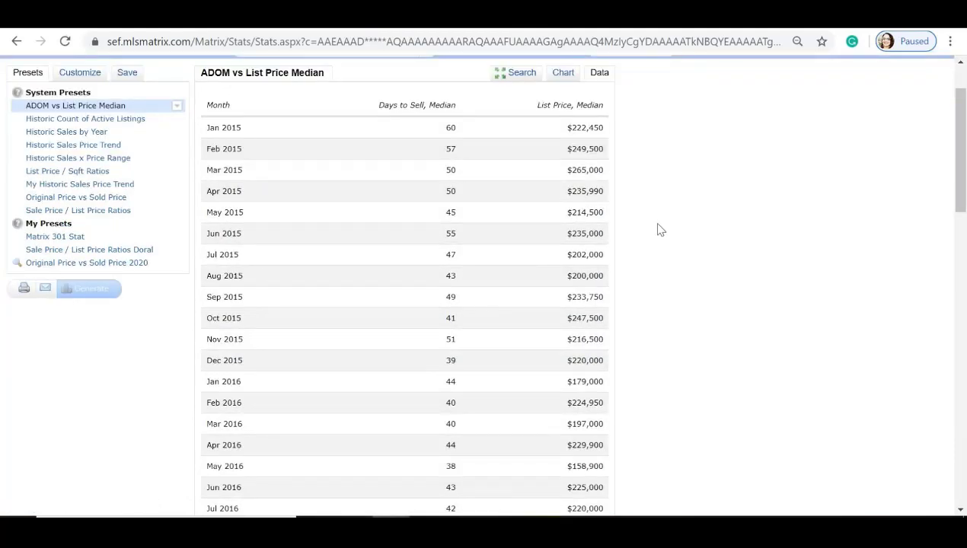
{"action": "scroll", "coordinate": [659, 230], "scroll_direction": "down", "scroll_amount": 5}
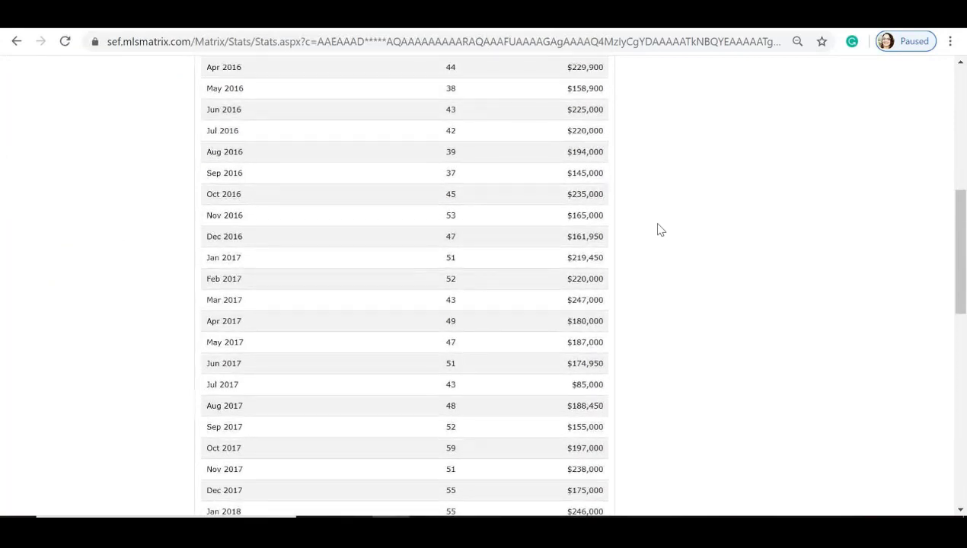
{"action": "scroll", "coordinate": [660, 230], "scroll_direction": "down", "scroll_amount": 6}
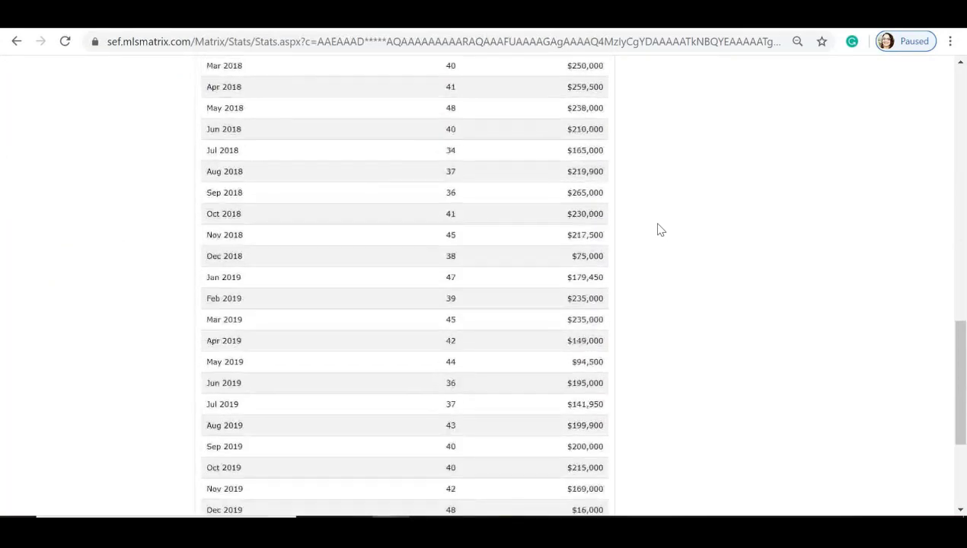
{"action": "scroll", "coordinate": [659, 230], "scroll_direction": "down", "scroll_amount": 3}
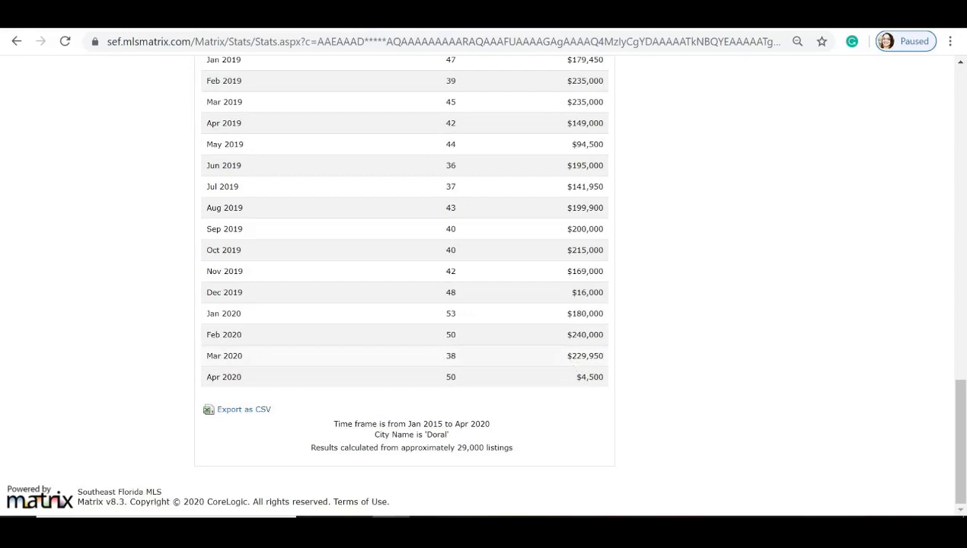
{"action": "scroll", "coordinate": [646, 351], "scroll_direction": "up", "scroll_amount": 1}
{"action": "scroll", "coordinate": [645, 351], "scroll_direction": "up", "scroll_amount": 6}
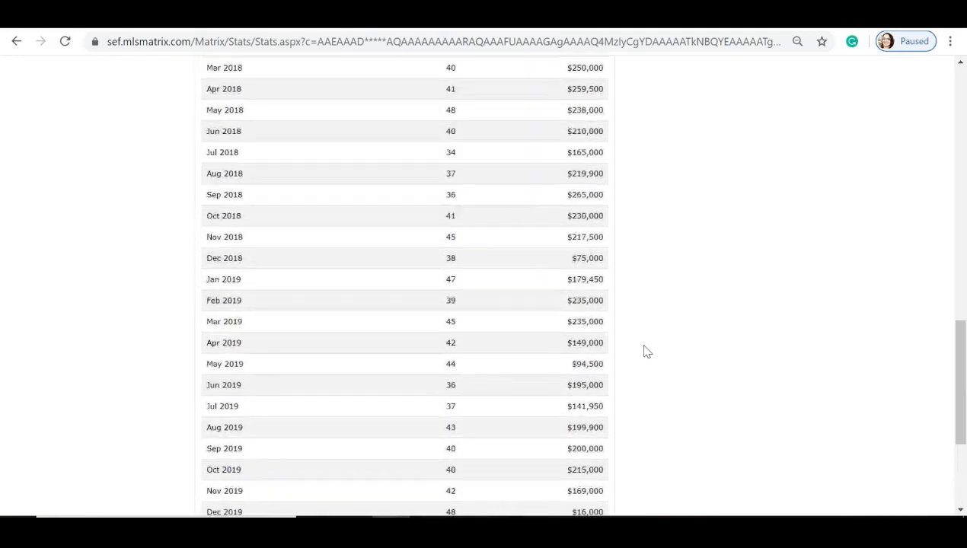
{"action": "scroll", "coordinate": [645, 350], "scroll_direction": "up", "scroll_amount": 8}
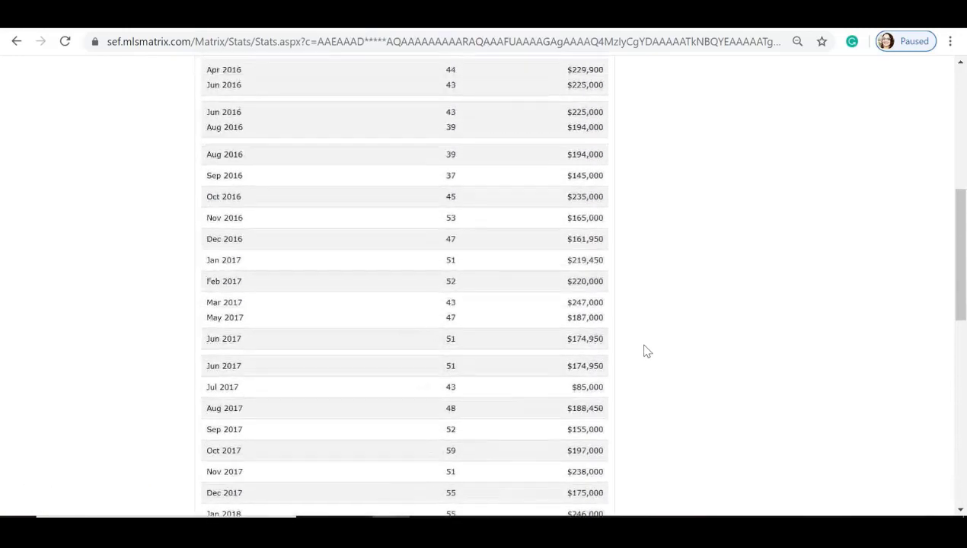
{"action": "scroll", "coordinate": [645, 351], "scroll_direction": "up", "scroll_amount": 1}
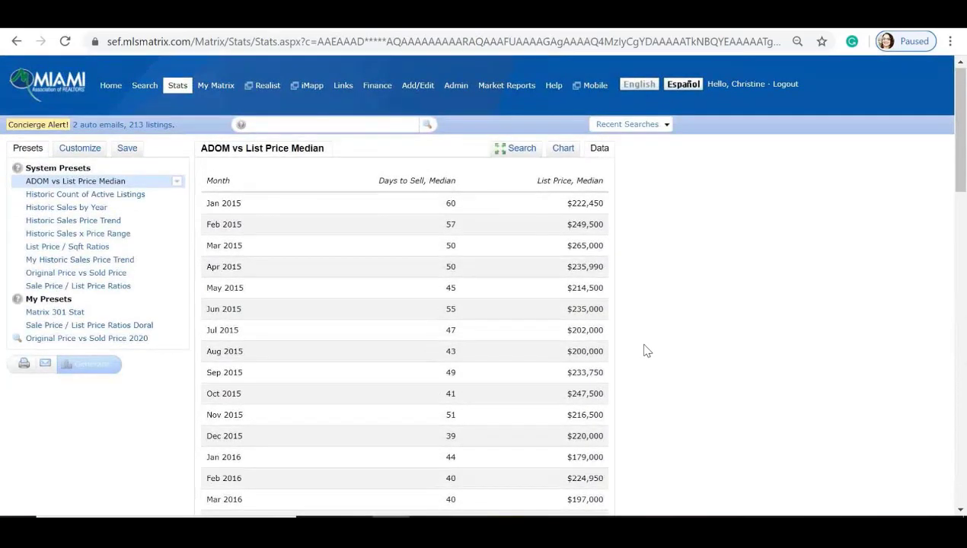
{"action": "left_click", "coordinate": [53, 196]}
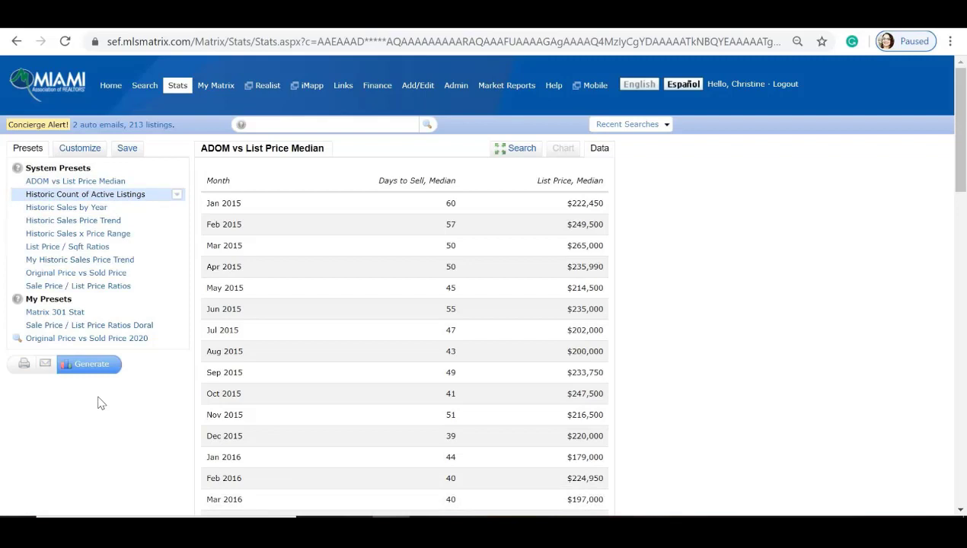
Step: Generate Doral's Historic Count of Active Listings, check the chart, and return to the table
{"action": "left_click", "coordinate": [96, 368]}
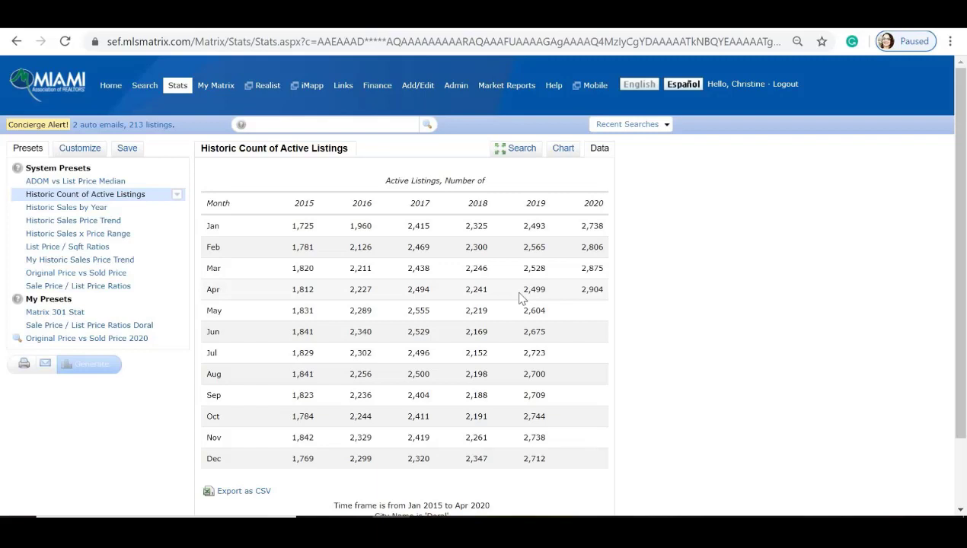
{"action": "left_click", "coordinate": [573, 150]}
{"action": "scroll", "coordinate": [372, 185], "scroll_direction": "down", "scroll_amount": 1}
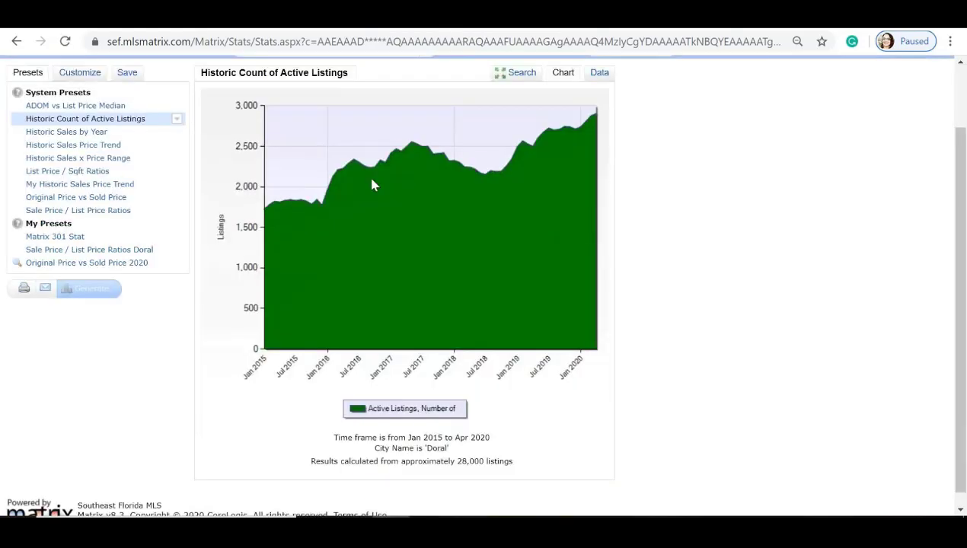
{"action": "mouse_move", "coordinate": [373, 185]}
{"action": "scroll", "coordinate": [419, 228], "scroll_direction": "up", "scroll_amount": 1}
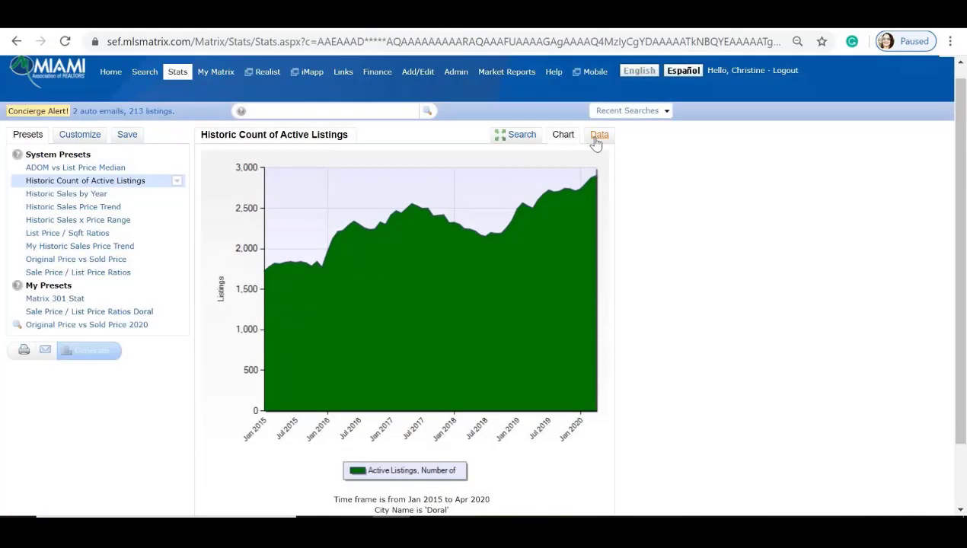
{"action": "left_click", "coordinate": [600, 138]}
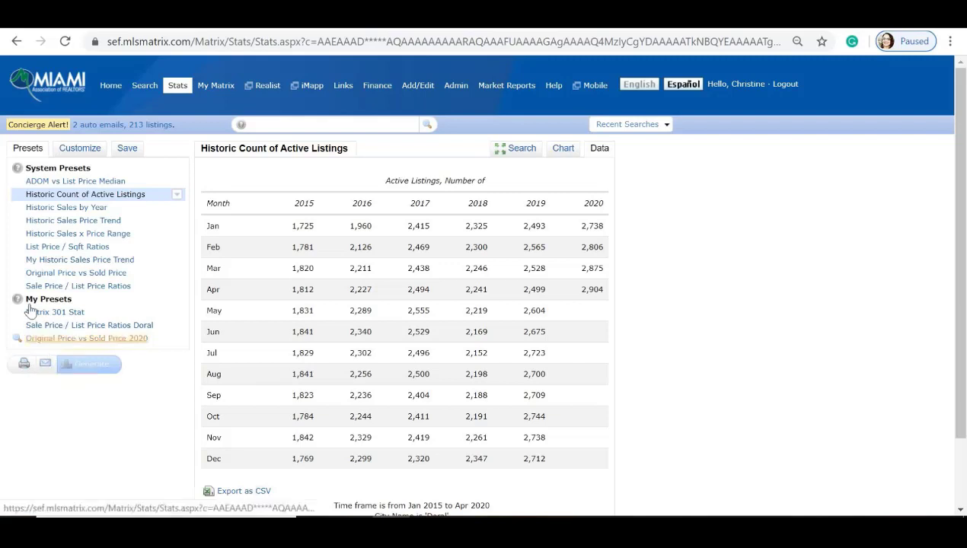
Step: Run the Historic Sales by Year and Historic Sales Price Trend stats, then select Historic Sales x Price Range
{"action": "left_click", "coordinate": [55, 209]}
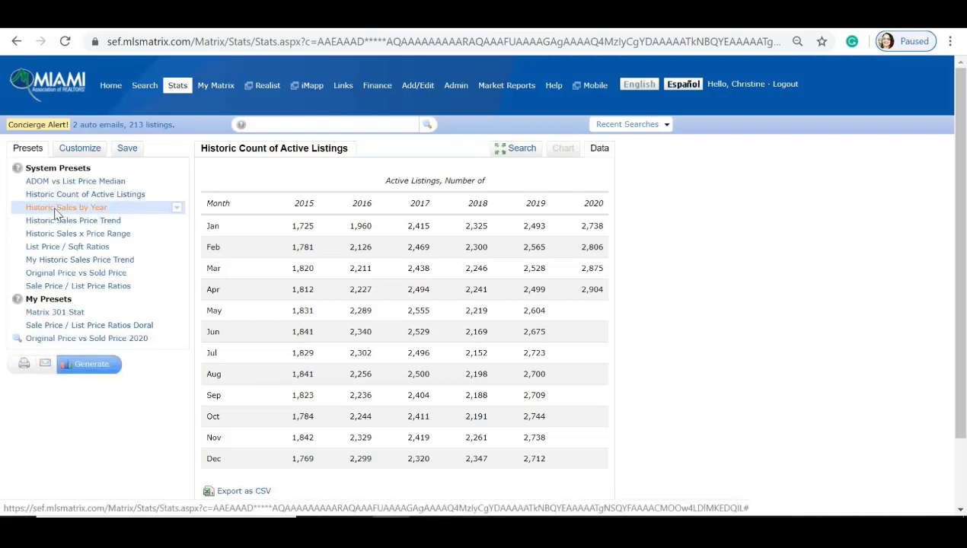
{"action": "left_click", "coordinate": [97, 368]}
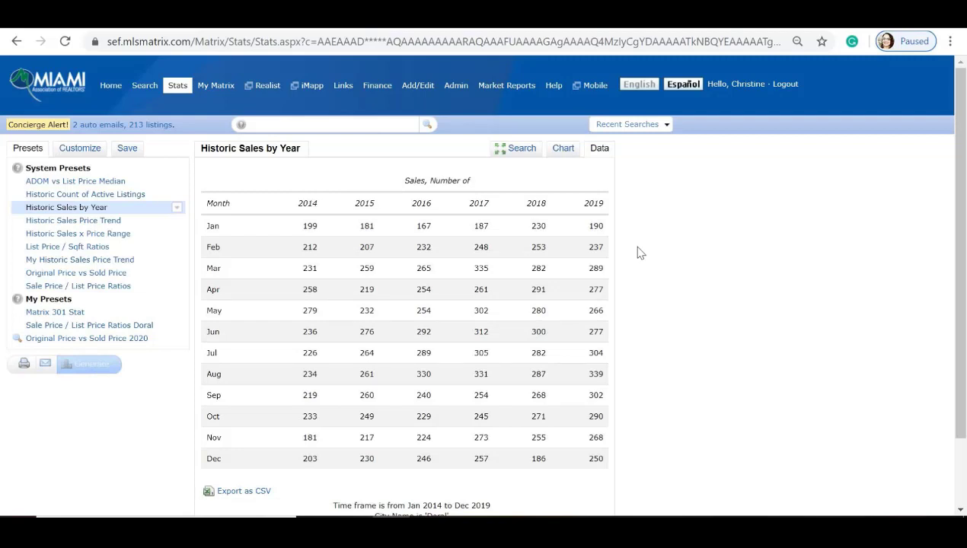
{"action": "left_click", "coordinate": [68, 220]}
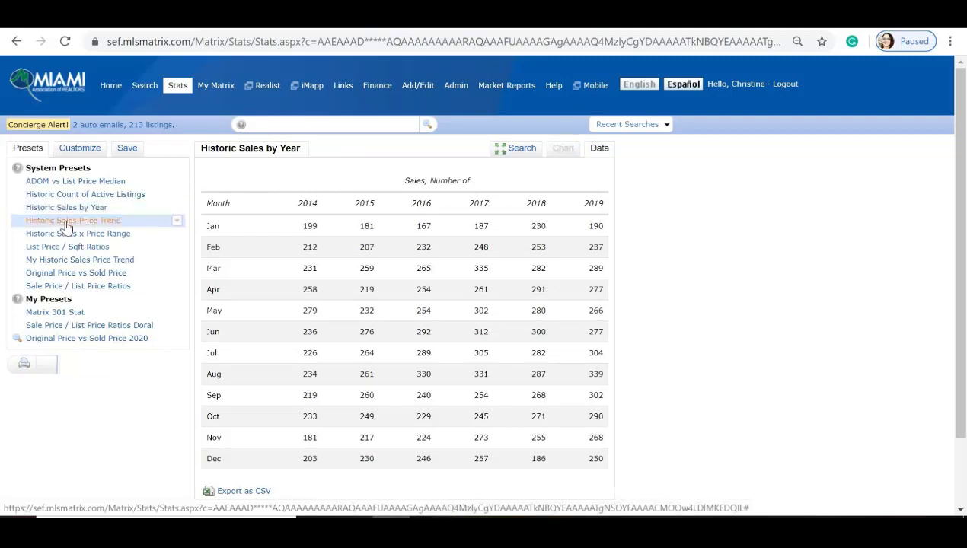
{"action": "left_click", "coordinate": [90, 362]}
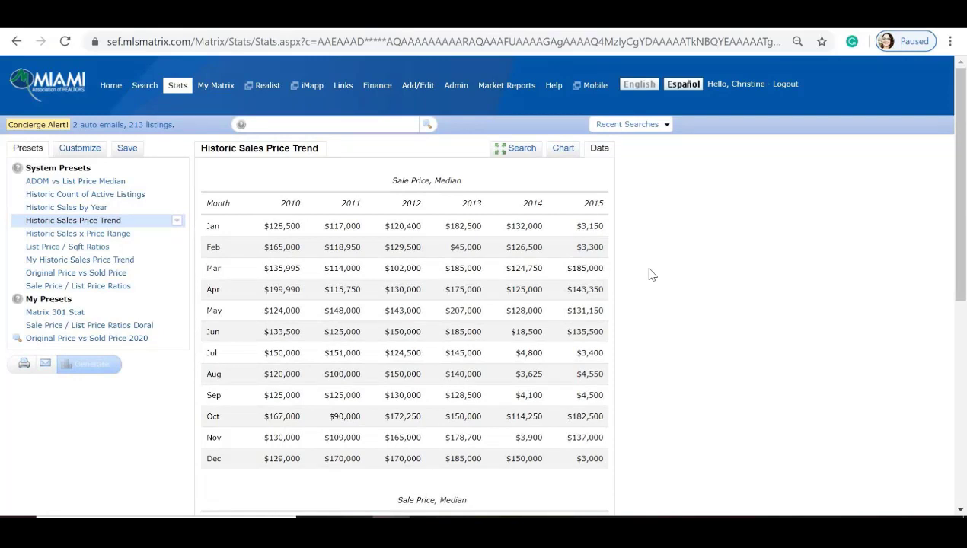
{"action": "left_click", "coordinate": [80, 237]}
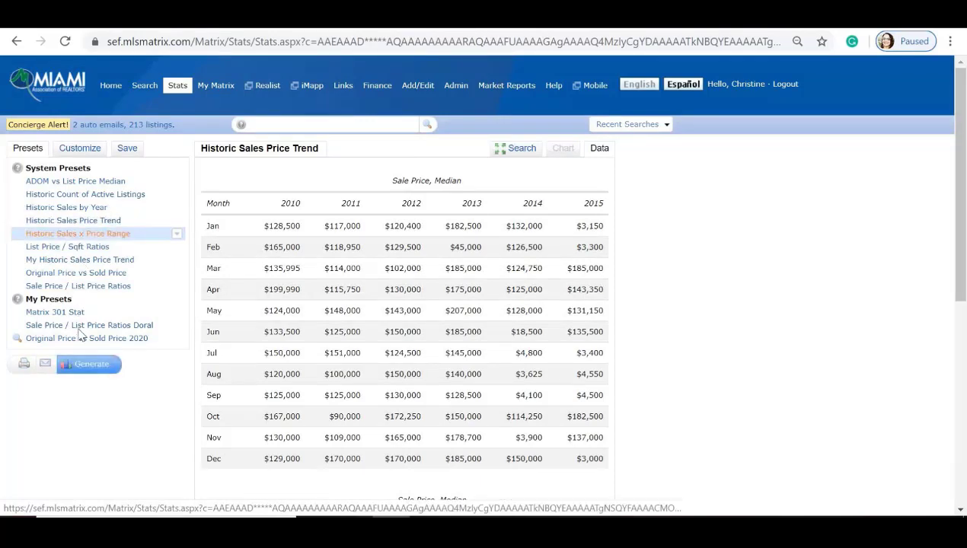
Step: Generate and review Doral's 2018–2020 sales counts by price band, then select List Price / Sqft Ratios
{"action": "left_click", "coordinate": [90, 368]}
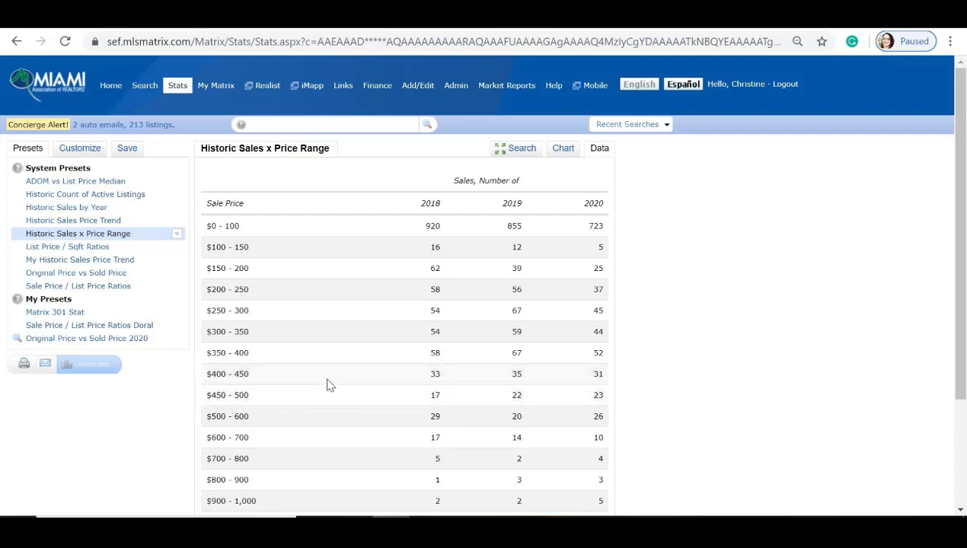
{"action": "scroll", "coordinate": [636, 235], "scroll_direction": "down", "scroll_amount": 1}
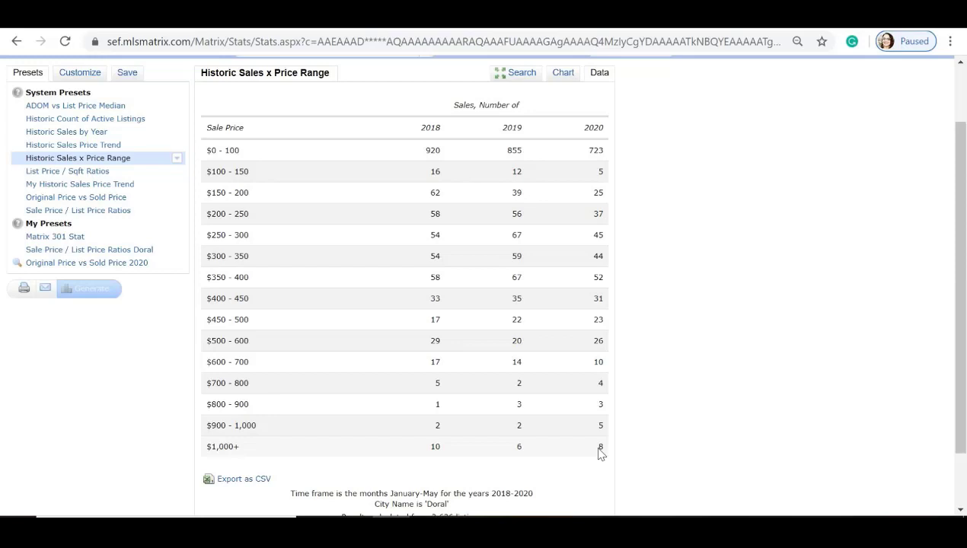
{"action": "left_click", "coordinate": [84, 171]}
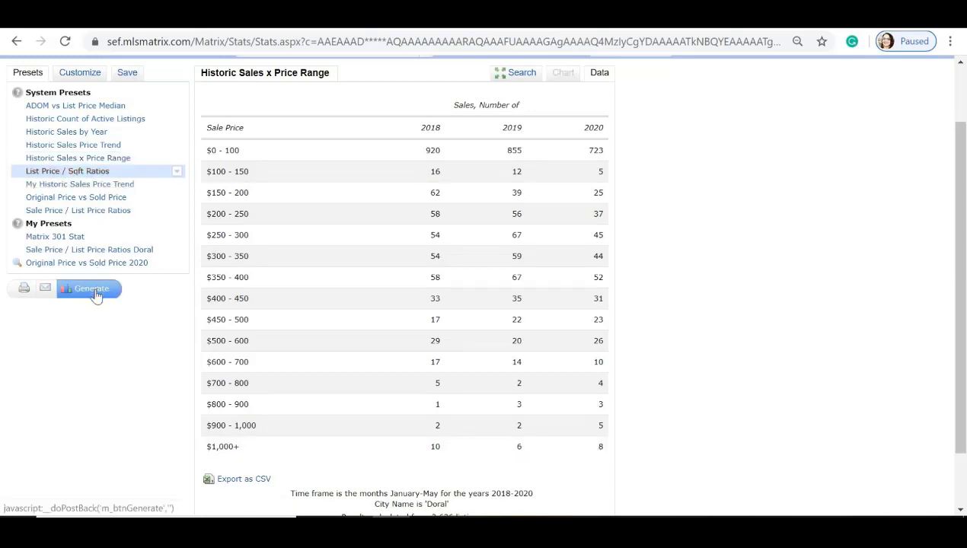
Step: Generate and review Doral's List Price / Sqft Ratios table, then run My Historic Sales Price Trend
{"action": "left_click", "coordinate": [94, 291]}
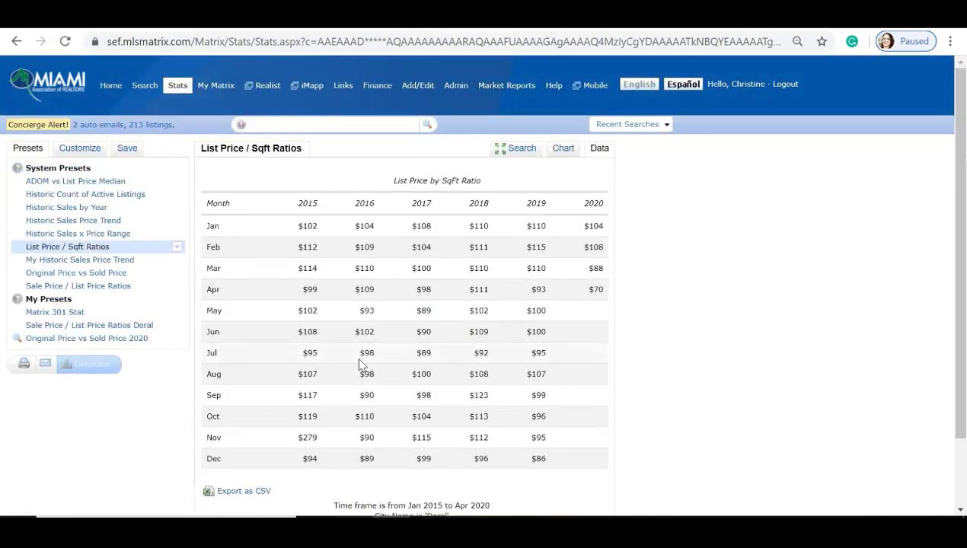
{"action": "scroll", "coordinate": [355, 355], "scroll_direction": "down", "scroll_amount": 2}
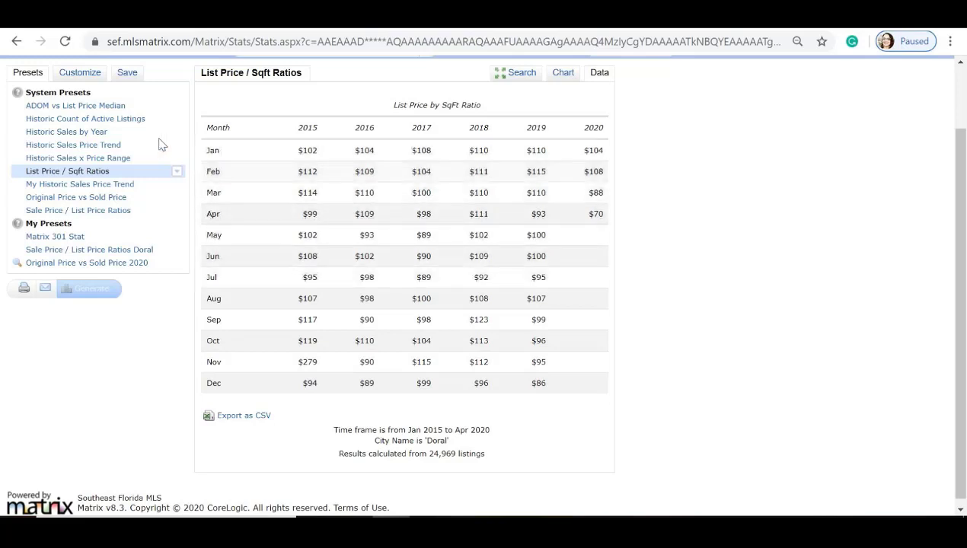
{"action": "left_click", "coordinate": [66, 191]}
{"action": "left_click", "coordinate": [95, 295]}
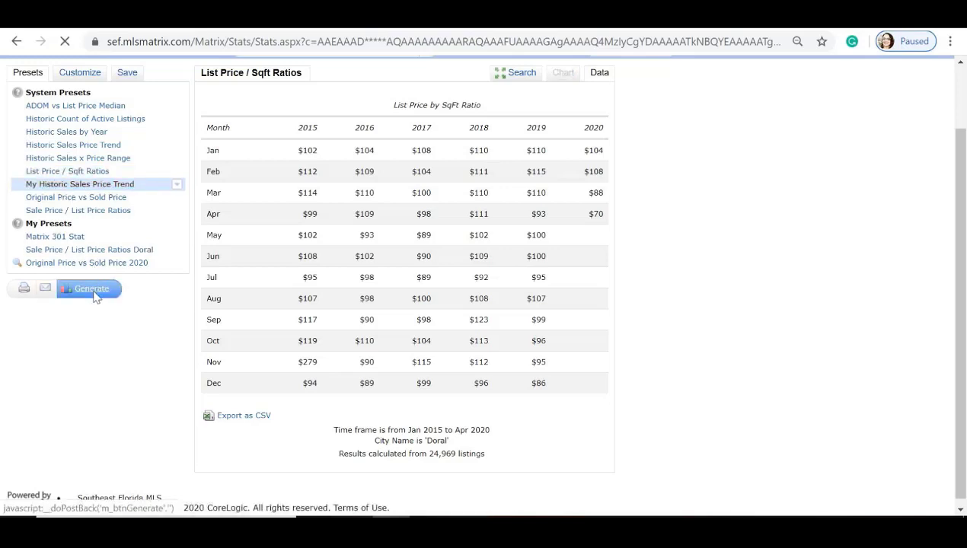
Step: Generate Original Price vs Sold Price, then the Sale Price / List Price Ratios table for Doral
{"action": "left_click", "coordinate": [76, 272]}
{"action": "left_click", "coordinate": [102, 365]}
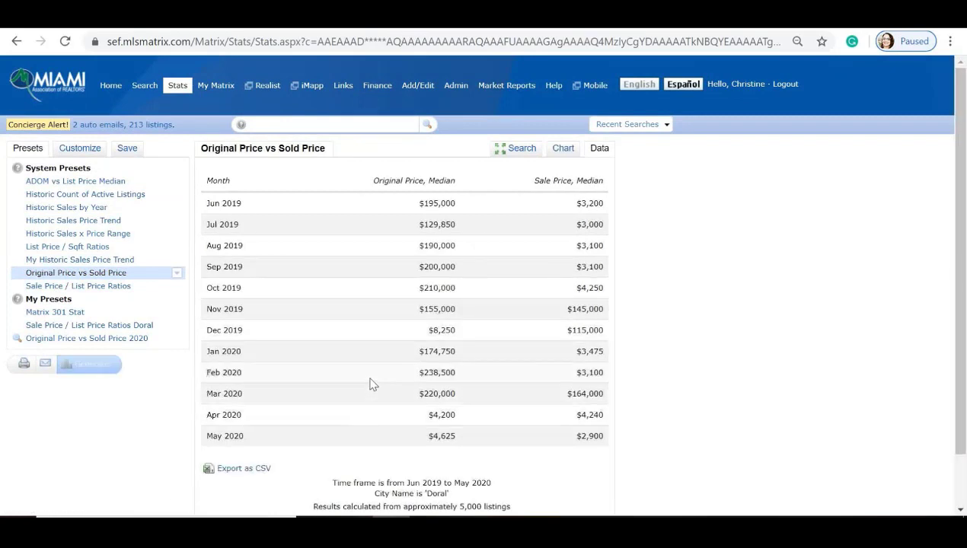
{"action": "scroll", "coordinate": [372, 384], "scroll_direction": "down", "scroll_amount": 1}
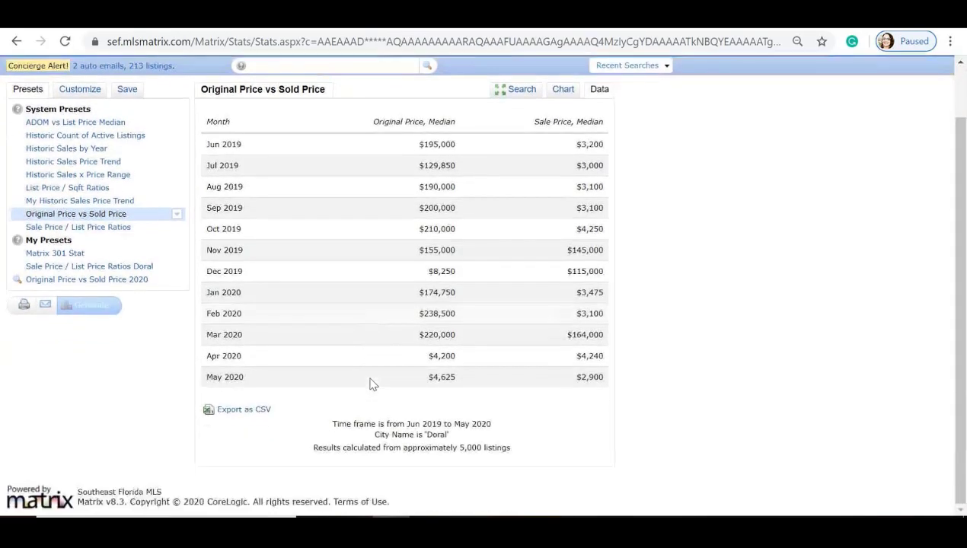
{"action": "left_click", "coordinate": [78, 227]}
{"action": "left_click", "coordinate": [91, 306]}
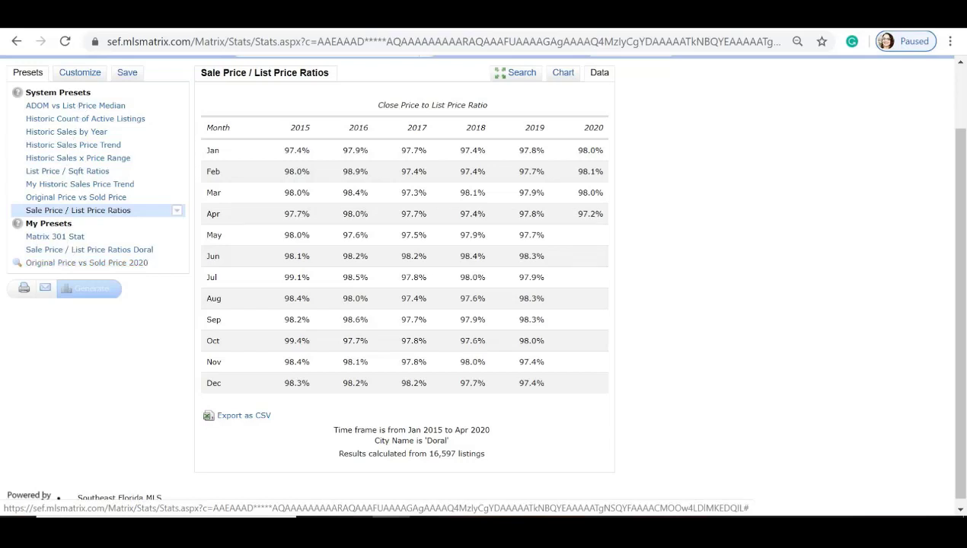
Step: Recalculate as Year to Date 2020 Close Price to Original Price Ratio, Smooth Area chart, grouped by Month
{"action": "left_click", "coordinate": [82, 77]}
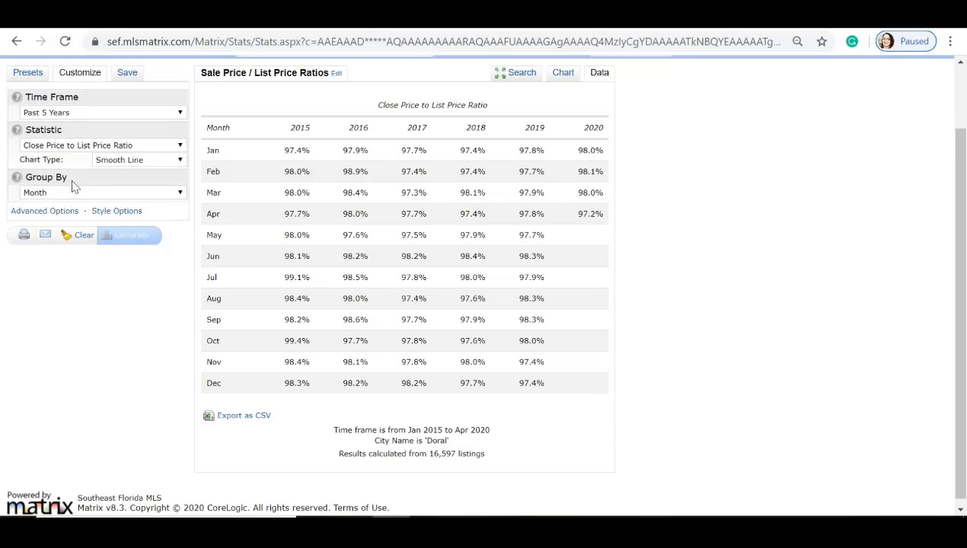
{"action": "left_click", "coordinate": [178, 114]}
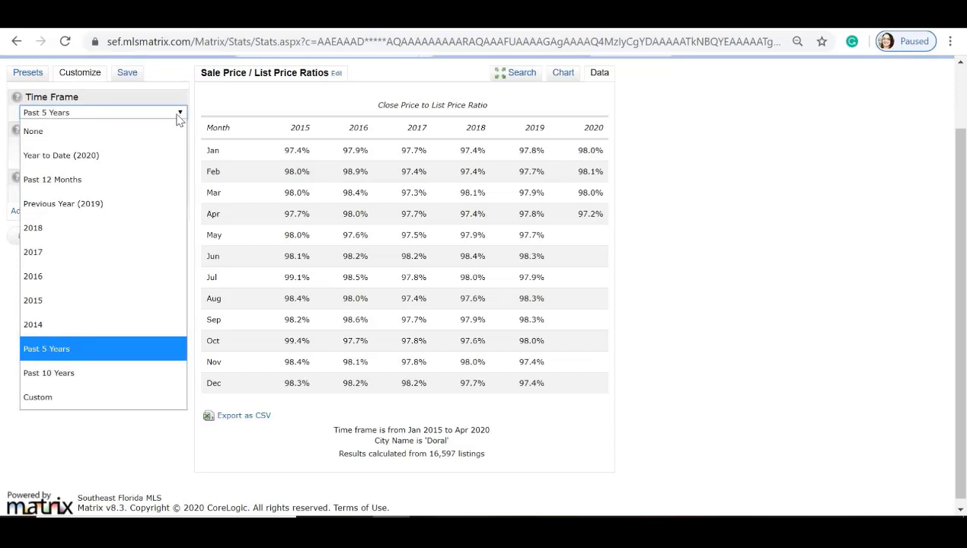
{"action": "left_click", "coordinate": [131, 155]}
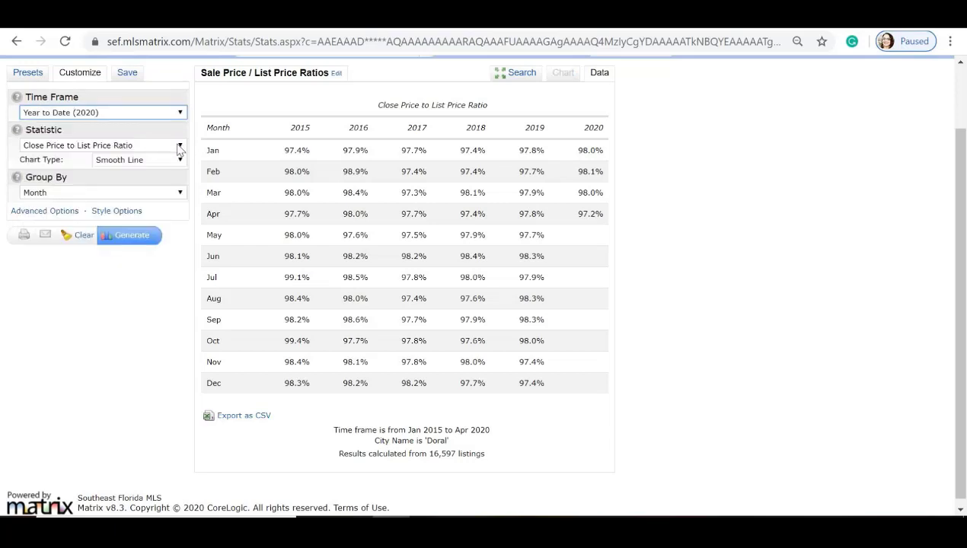
{"action": "left_click", "coordinate": [179, 146]}
{"action": "left_click", "coordinate": [111, 309]}
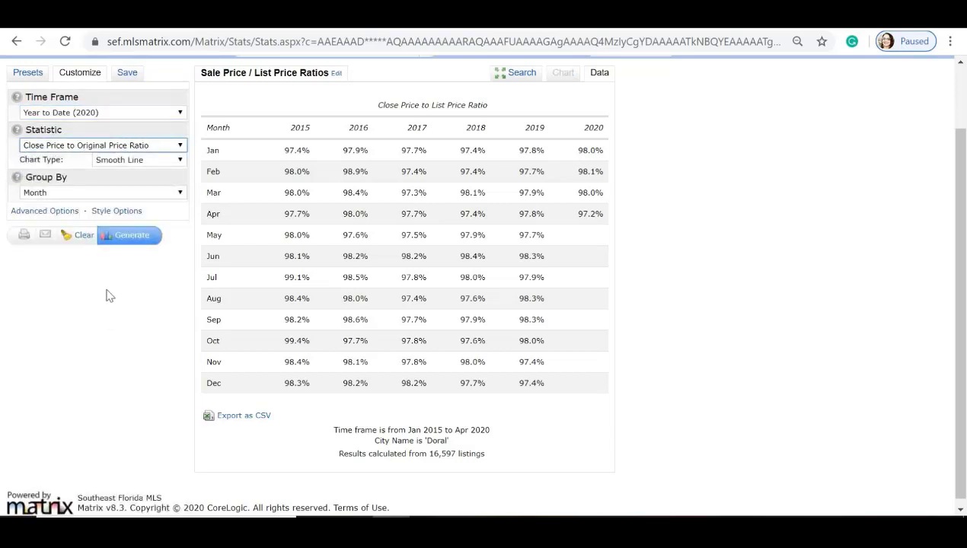
{"action": "left_click", "coordinate": [180, 161]}
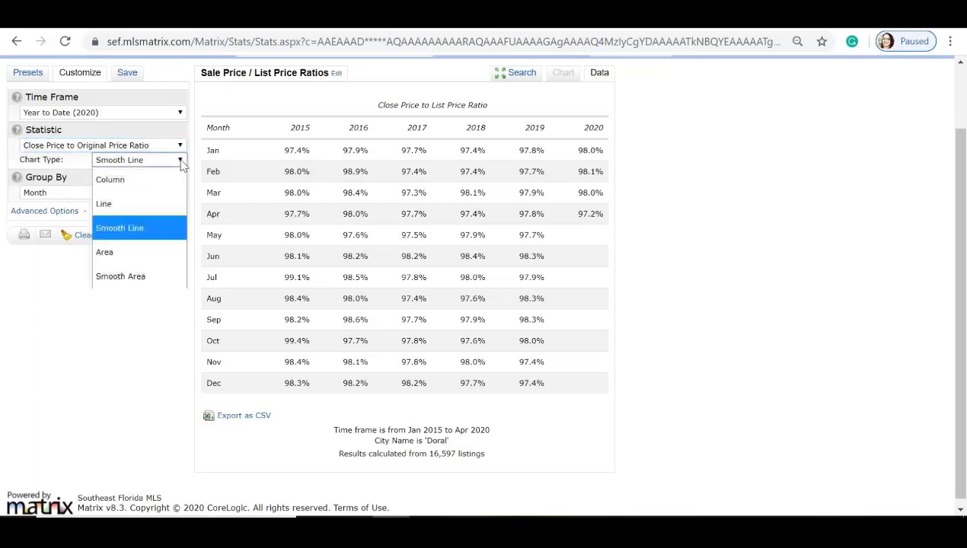
{"action": "left_click", "coordinate": [137, 275]}
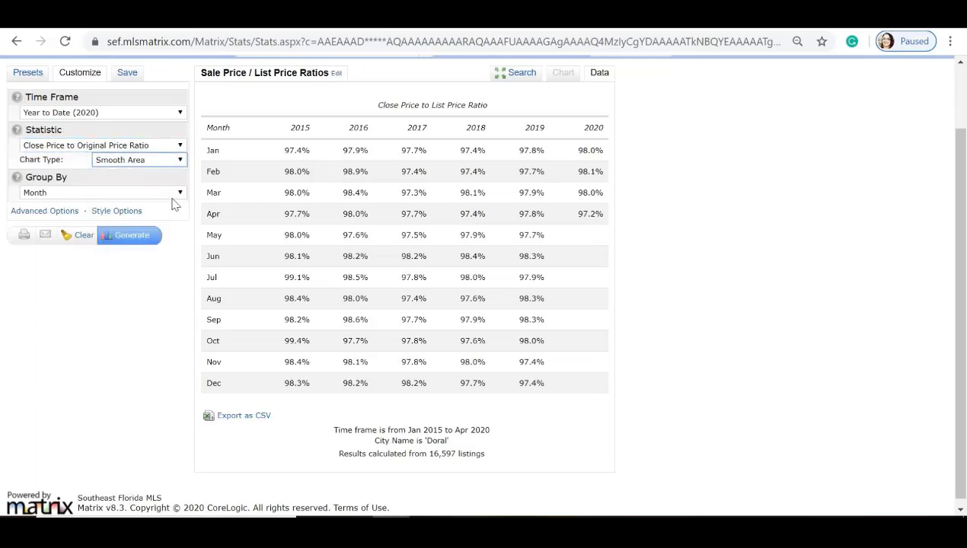
{"action": "left_click", "coordinate": [175, 195]}
{"action": "left_click", "coordinate": [136, 257]}
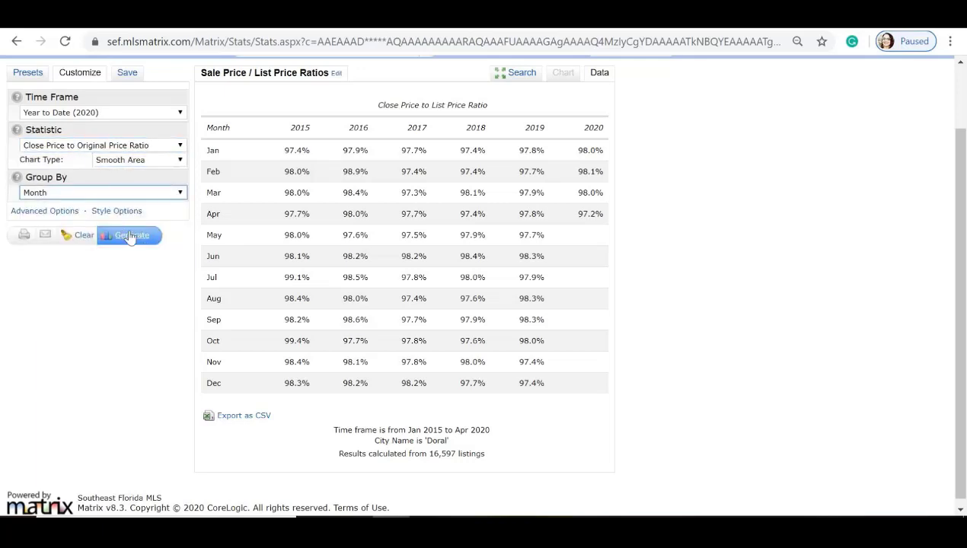
{"action": "left_click", "coordinate": [131, 236]}
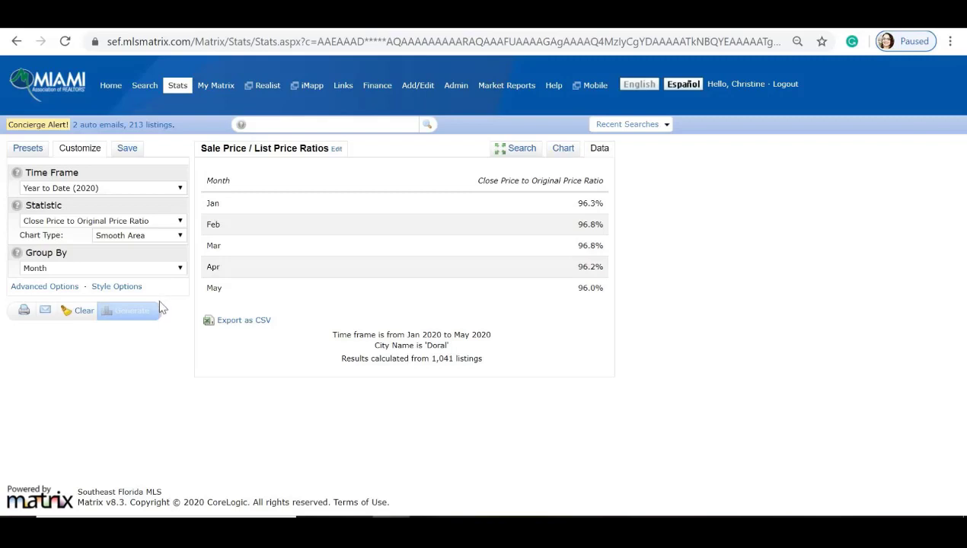
Step: Save a copy of the stat as the preset 'Sale Price / List Price Ratios Doral'
{"action": "left_click", "coordinate": [130, 150]}
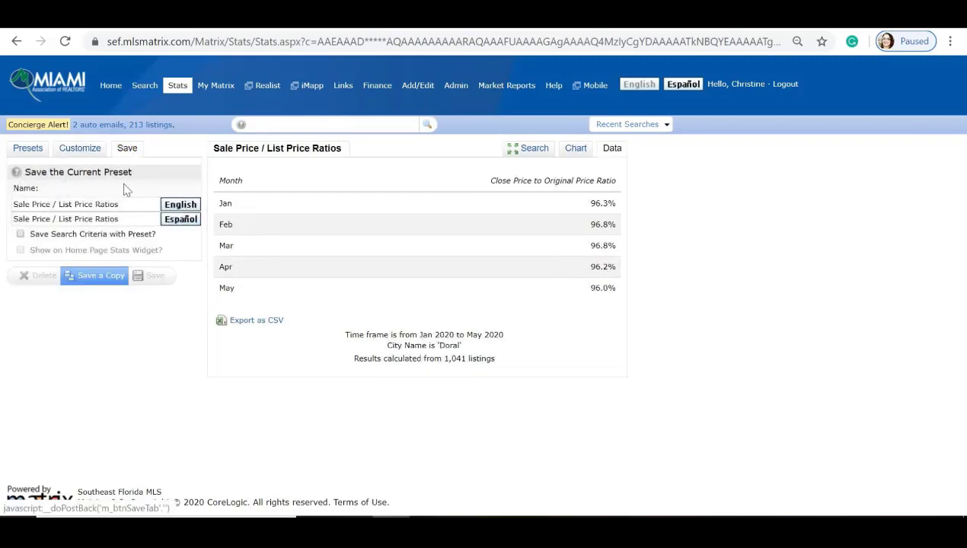
{"action": "left_click", "coordinate": [119, 204]}
{"action": "type", "text": "Doral"}
{"action": "left_click", "coordinate": [101, 276]}
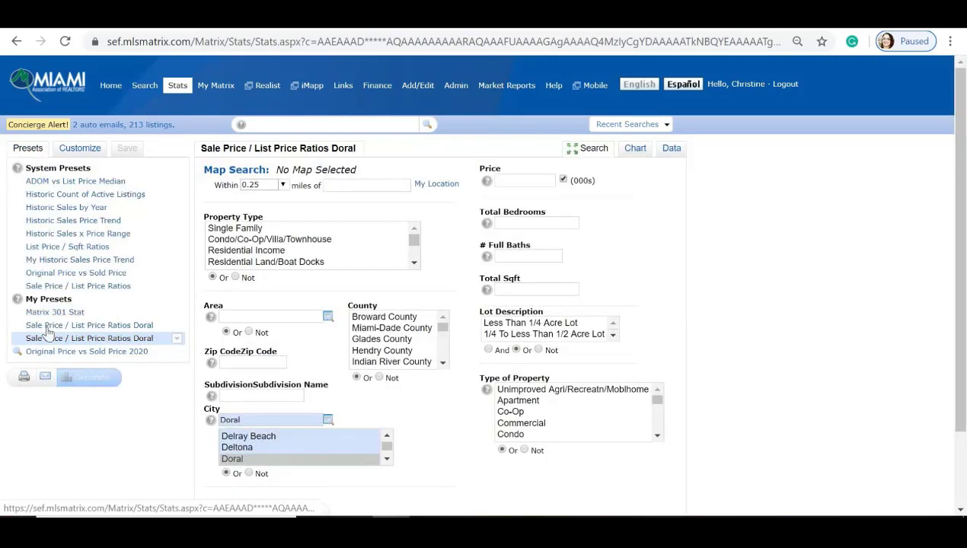
Step: Open the new Doral preset from My Presets, then switch to the MIAMI Realtors site
{"action": "left_click", "coordinate": [53, 312]}
{"action": "left_click", "coordinate": [49, 339]}
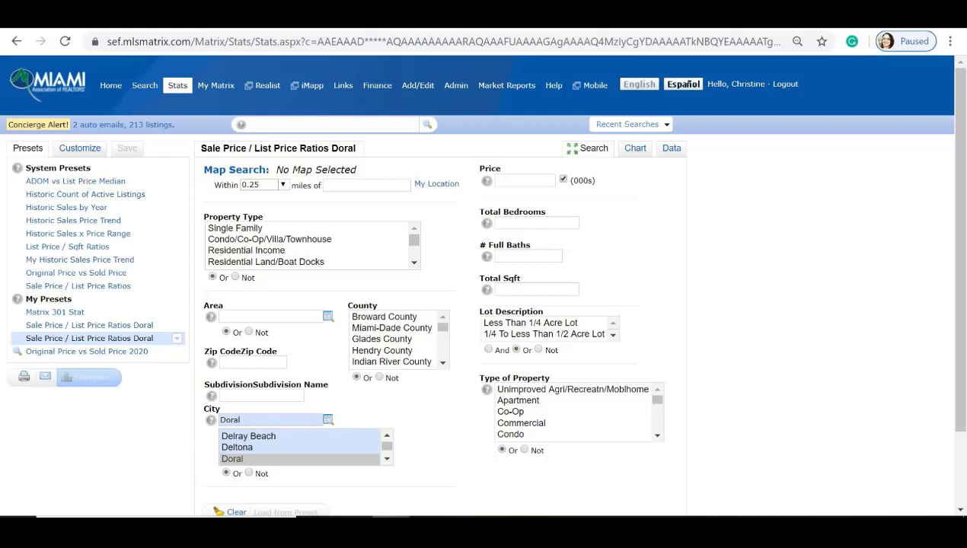
{"action": "left_click", "coordinate": [91, 14]}
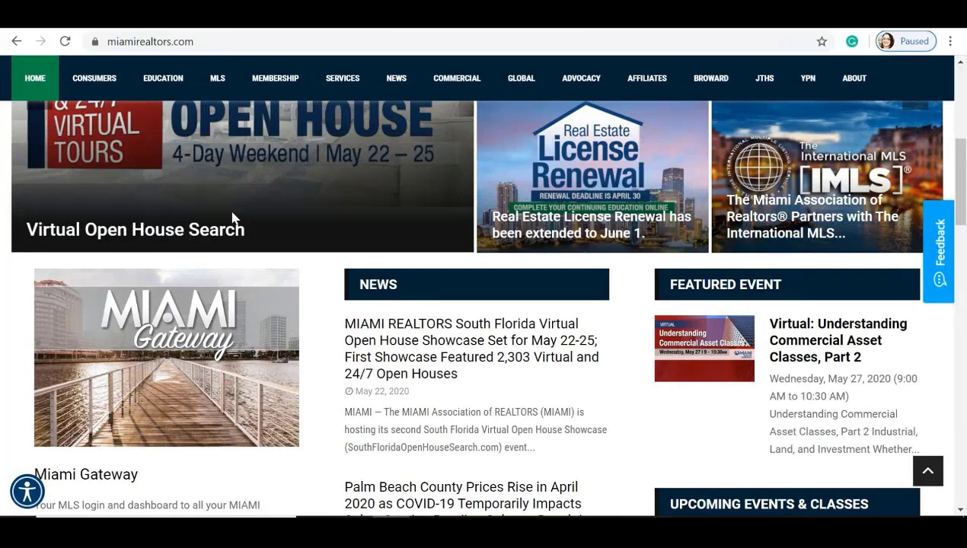
Step: Go through NEWS > South Florida Market Intel to the April 2020 South Florida Market Stats page
{"action": "scroll", "coordinate": [232, 218], "scroll_direction": "up", "scroll_amount": 5}
{"action": "mouse_move", "coordinate": [399, 176]}
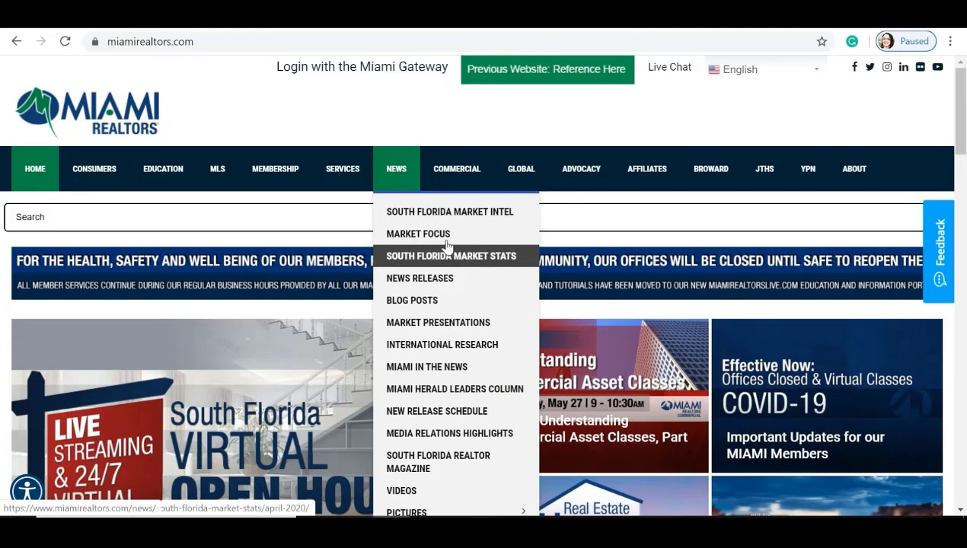
{"action": "left_click", "coordinate": [411, 218]}
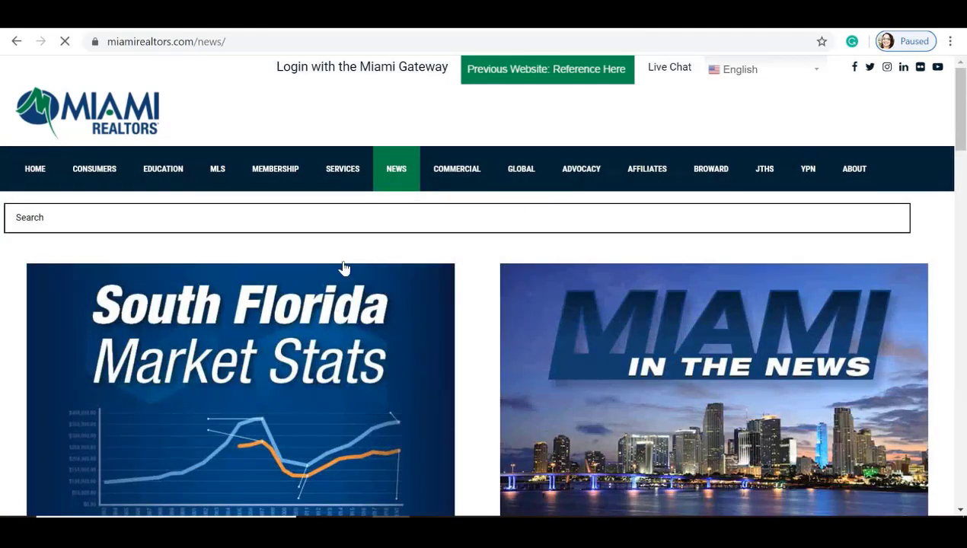
{"action": "scroll", "coordinate": [328, 280], "scroll_direction": "down", "scroll_amount": 2}
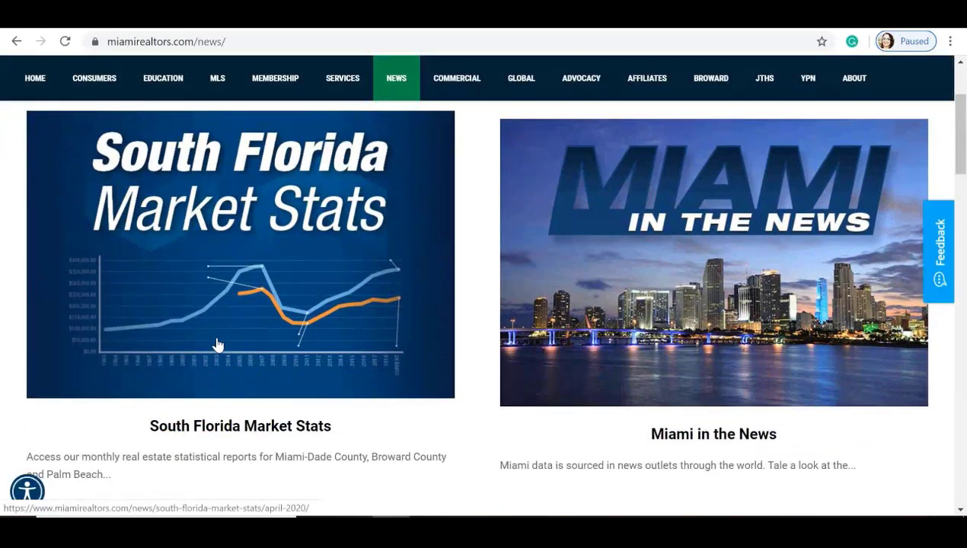
{"action": "left_click", "coordinate": [215, 341]}
{"action": "scroll", "coordinate": [221, 341], "scroll_direction": "down", "scroll_amount": 3}
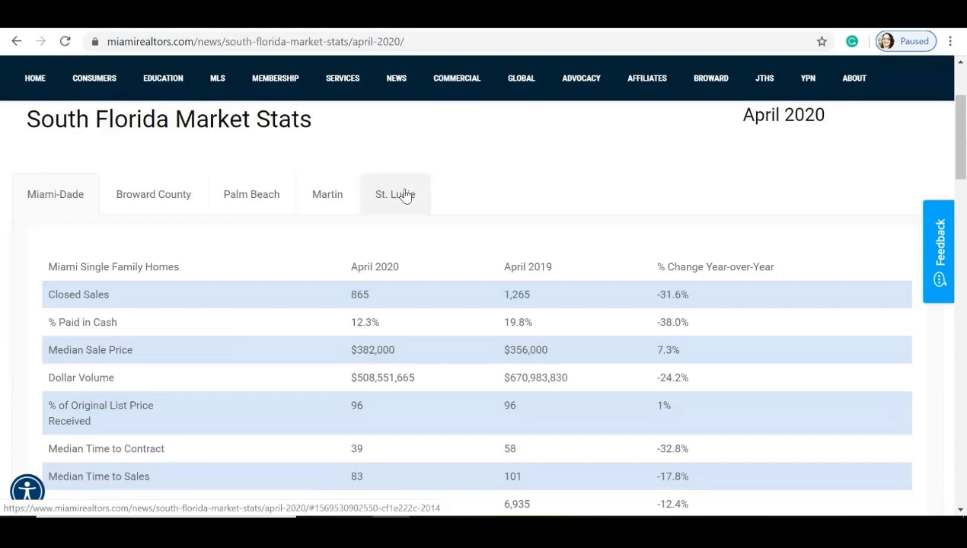
{"action": "scroll", "coordinate": [188, 180], "scroll_direction": "down", "scroll_amount": 1}
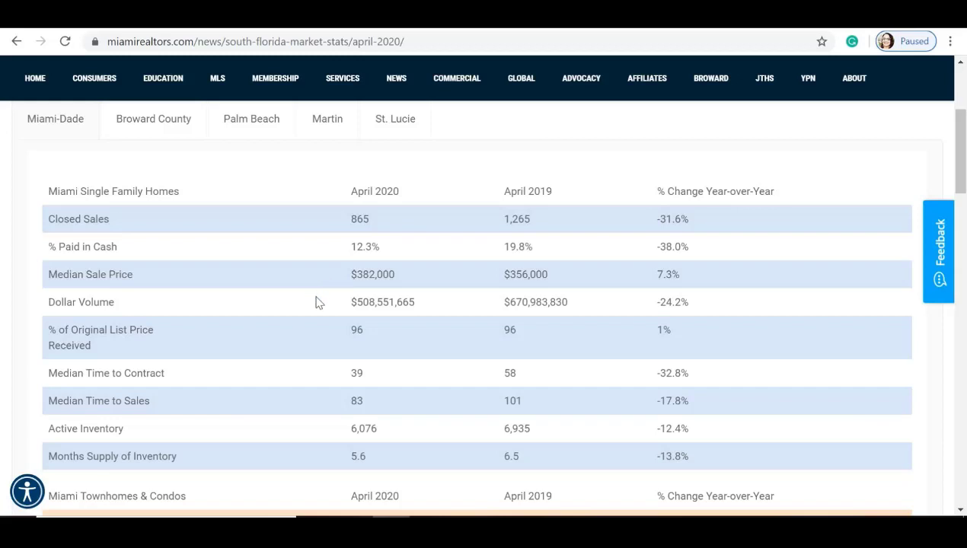
{"action": "scroll", "coordinate": [318, 302], "scroll_direction": "down", "scroll_amount": 1}
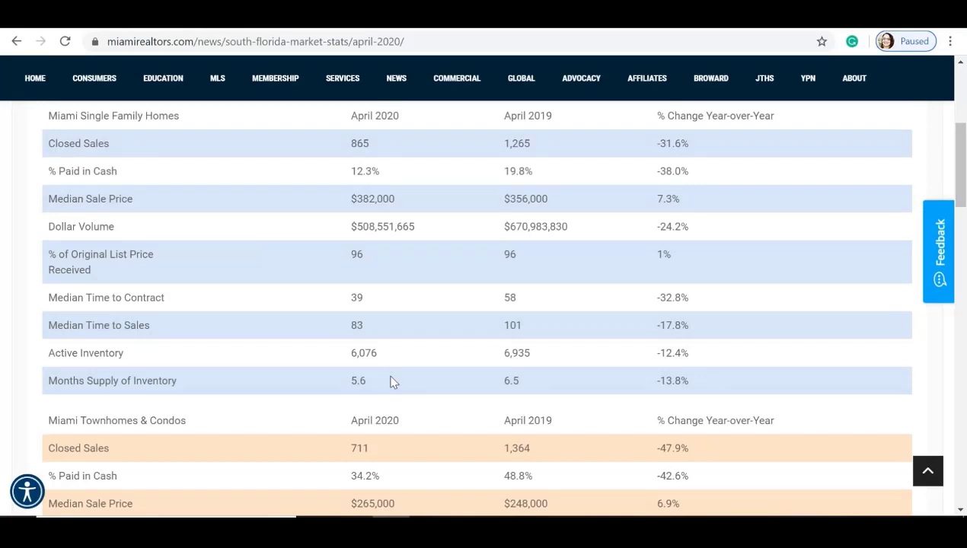
{"action": "scroll", "coordinate": [393, 382], "scroll_direction": "down", "scroll_amount": 4}
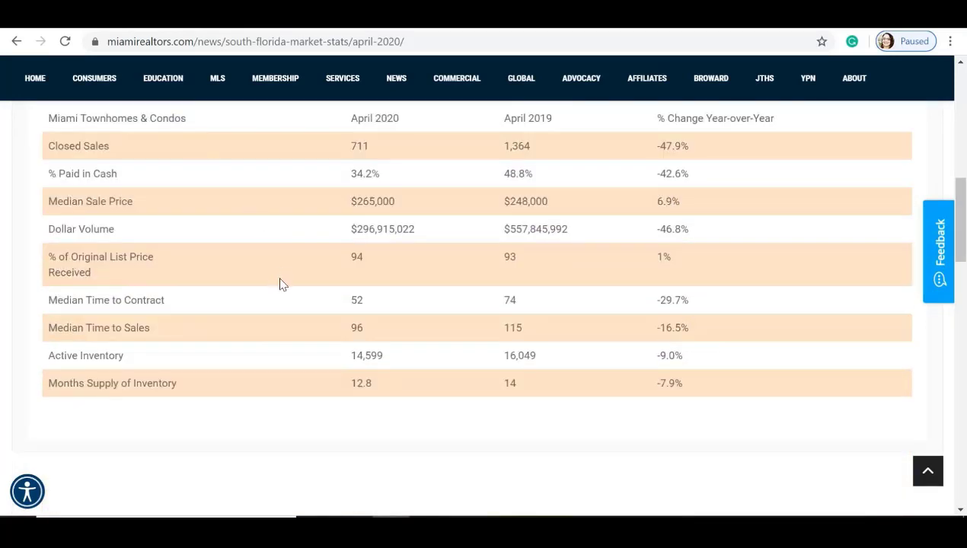
{"action": "scroll", "coordinate": [280, 283], "scroll_direction": "up", "scroll_amount": 1}
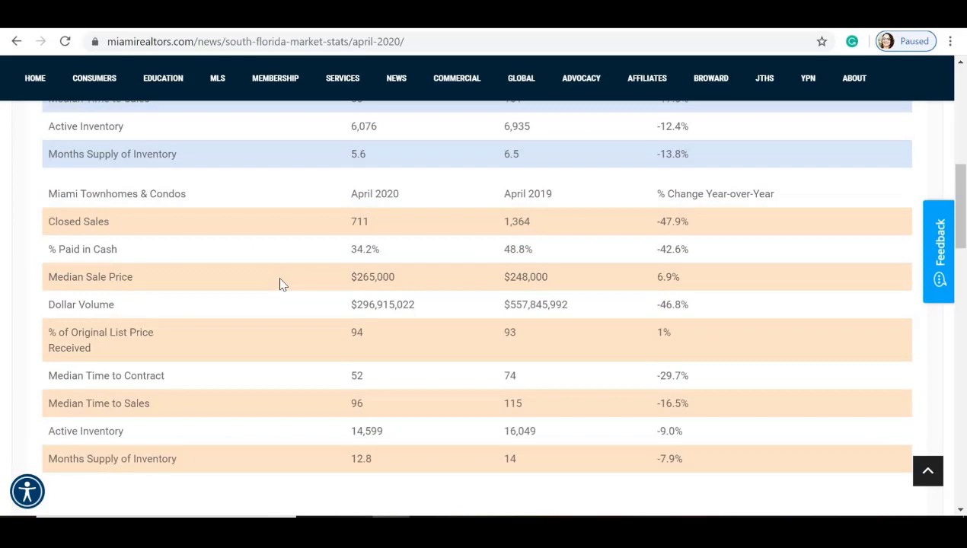
{"action": "scroll", "coordinate": [280, 284], "scroll_direction": "up", "scroll_amount": 10}
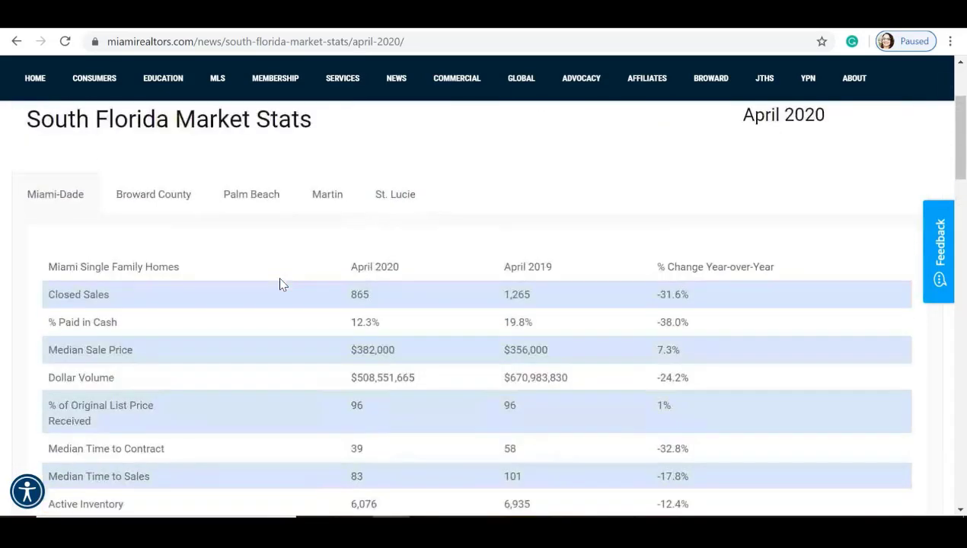
{"action": "left_click", "coordinate": [410, 161]}
{"action": "scroll", "coordinate": [613, 295], "scroll_direction": "down", "scroll_amount": 5}
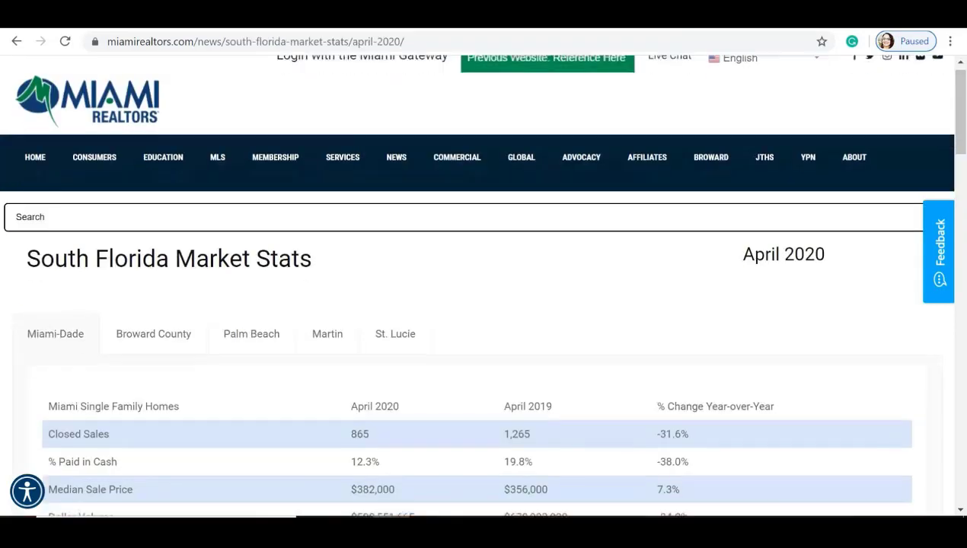
Step: Open the Miami-Dade County Single Family Homes summary PDF, then return to the Matrix Stats tab
{"action": "scroll", "coordinate": [283, 264], "scroll_direction": "down", "scroll_amount": 15}
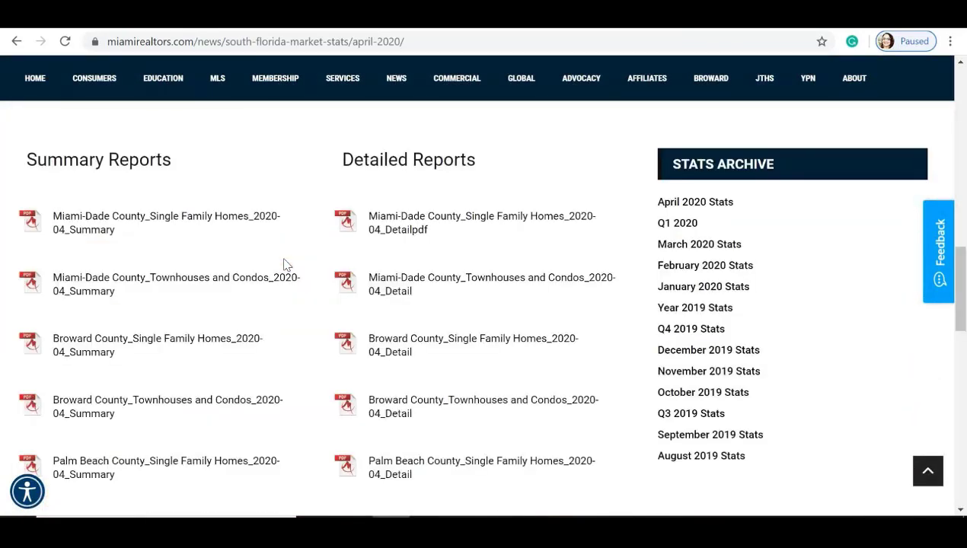
{"action": "left_click", "coordinate": [189, 220]}
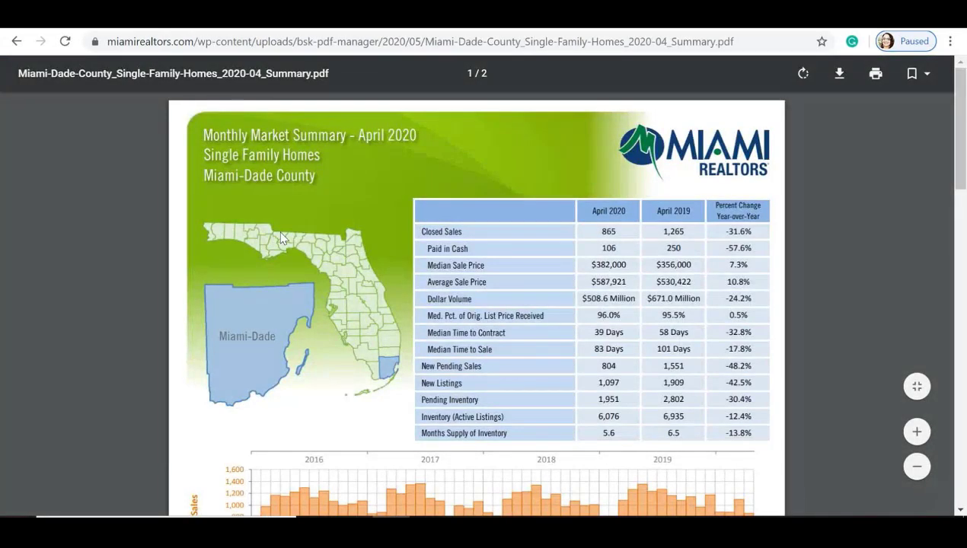
{"action": "scroll", "coordinate": [279, 230], "scroll_direction": "down", "scroll_amount": 10}
{"action": "scroll", "coordinate": [281, 239], "scroll_direction": "down", "scroll_amount": 2}
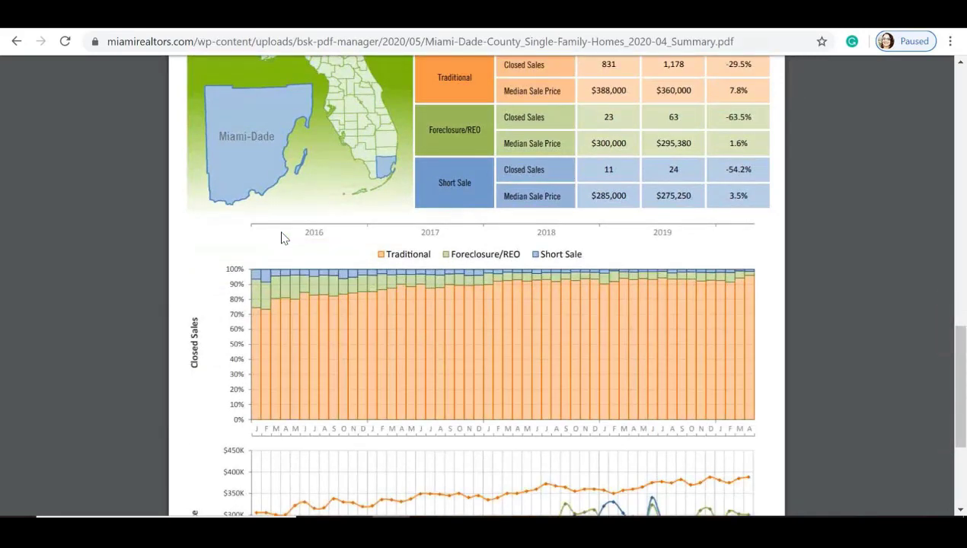
{"action": "scroll", "coordinate": [278, 230], "scroll_direction": "down", "scroll_amount": 2}
{"action": "left_click", "coordinate": [262, 27]}
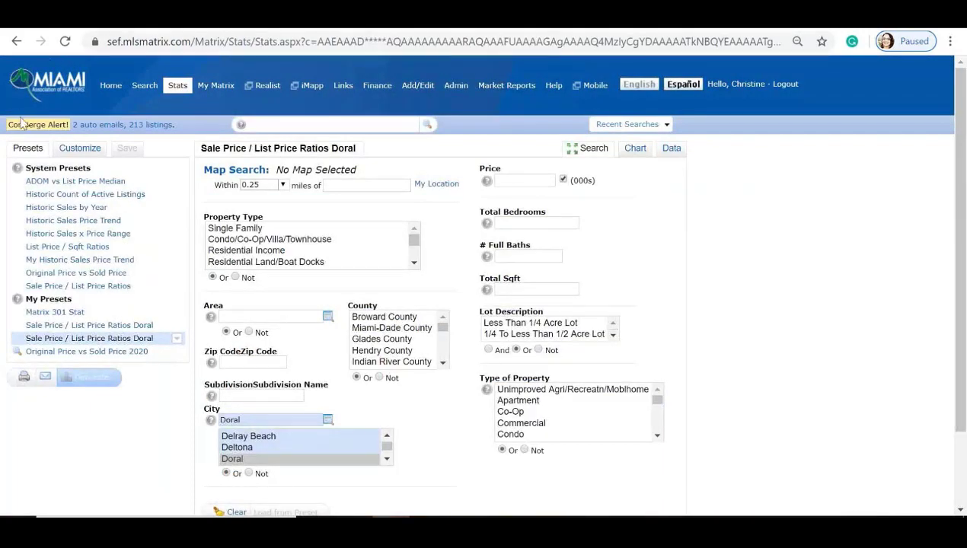
Step: Return to the Matrix Home dashboard and bring up the Search dropdown
{"action": "left_click", "coordinate": [111, 86]}
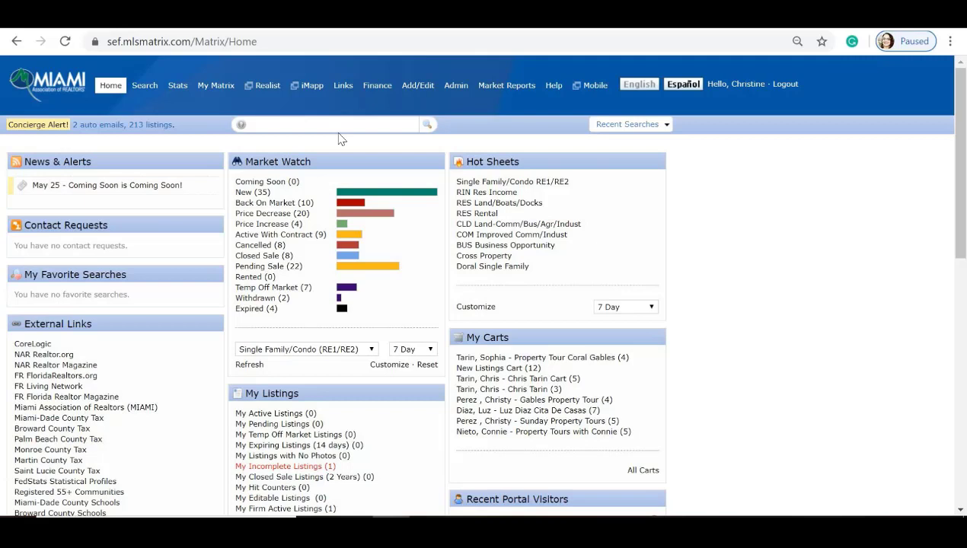
{"action": "mouse_move", "coordinate": [142, 89]}
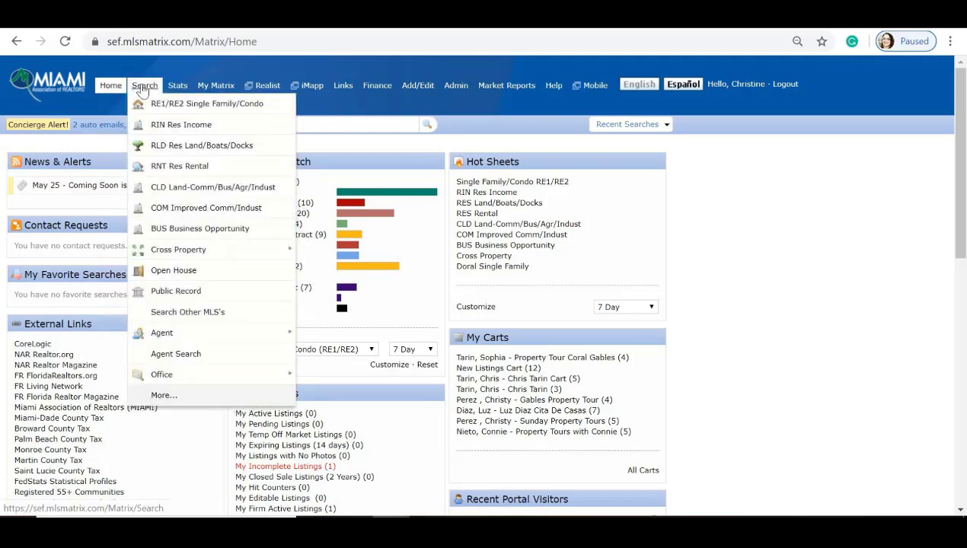
Step: In the RE1/RE2 Single Family/Condo search, include Closed Sales for 0-365 days, Single Family, Single
{"action": "left_click", "coordinate": [225, 111]}
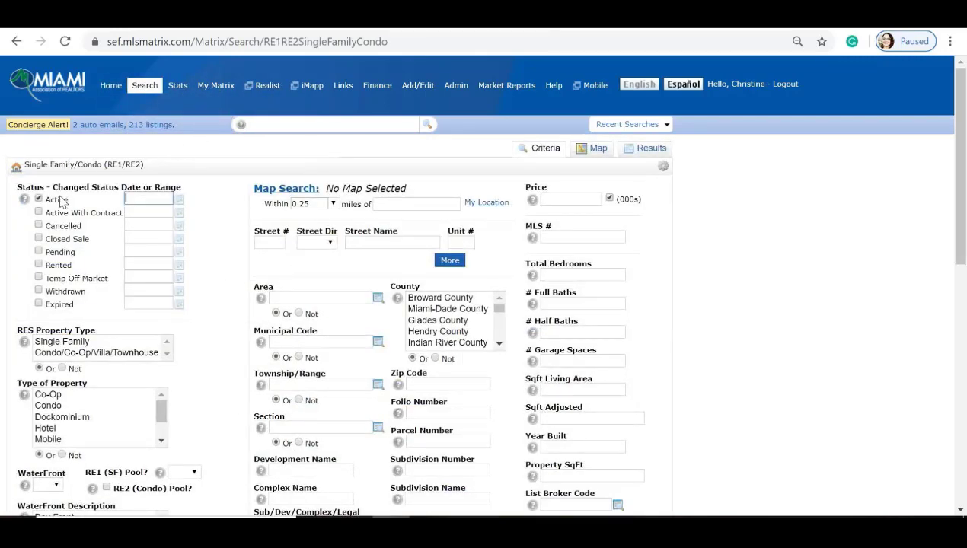
{"action": "left_click", "coordinate": [38, 239]}
{"action": "left_click", "coordinate": [148, 237]}
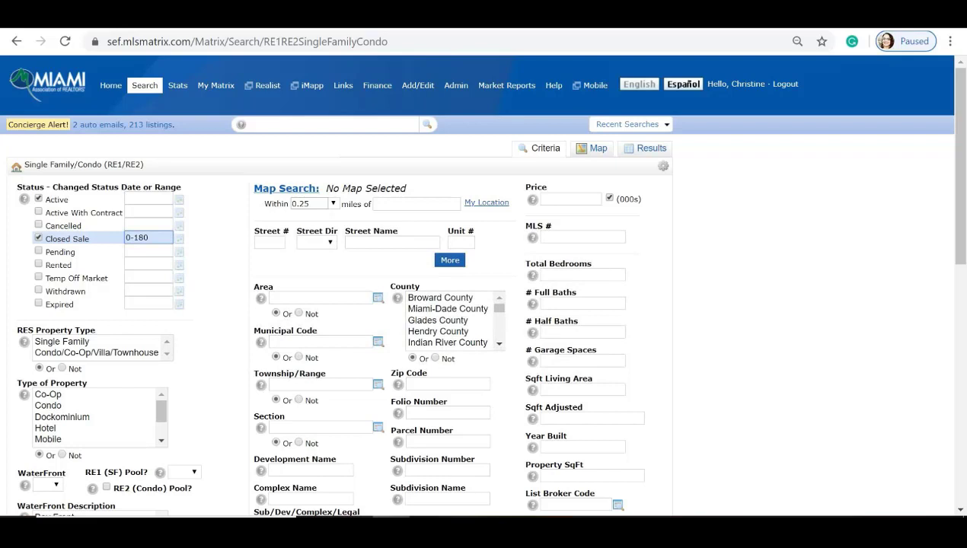
{"action": "key", "text": "BackSpace"}
{"action": "key", "text": "BackSpace"}
{"action": "key", "text": "BackSpace"}
{"action": "type", "text": "365"}
{"action": "left_click", "coordinate": [64, 342]}
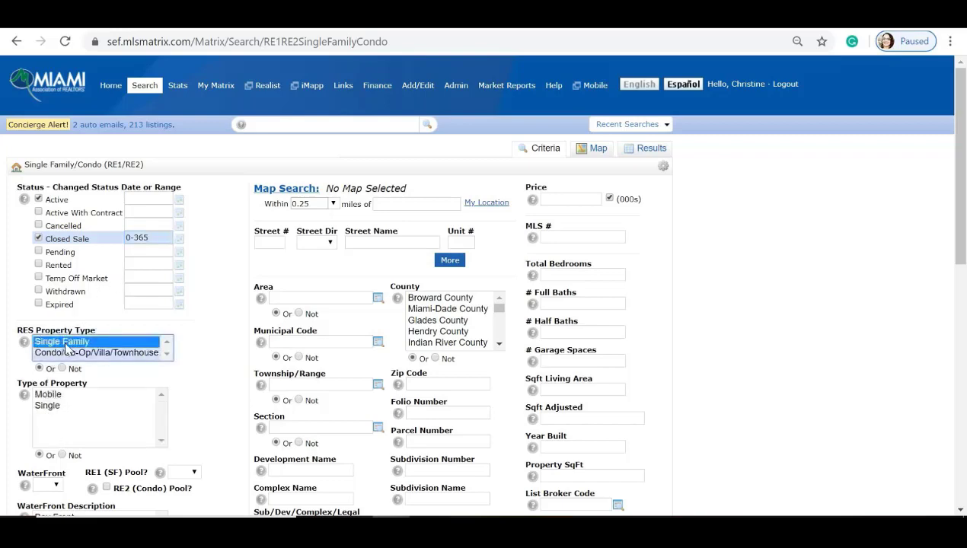
{"action": "left_click", "coordinate": [63, 406]}
Step: Set the City to Doral and show the 551 matching results
{"action": "scroll", "coordinate": [217, 294], "scroll_direction": "down", "scroll_amount": 2}
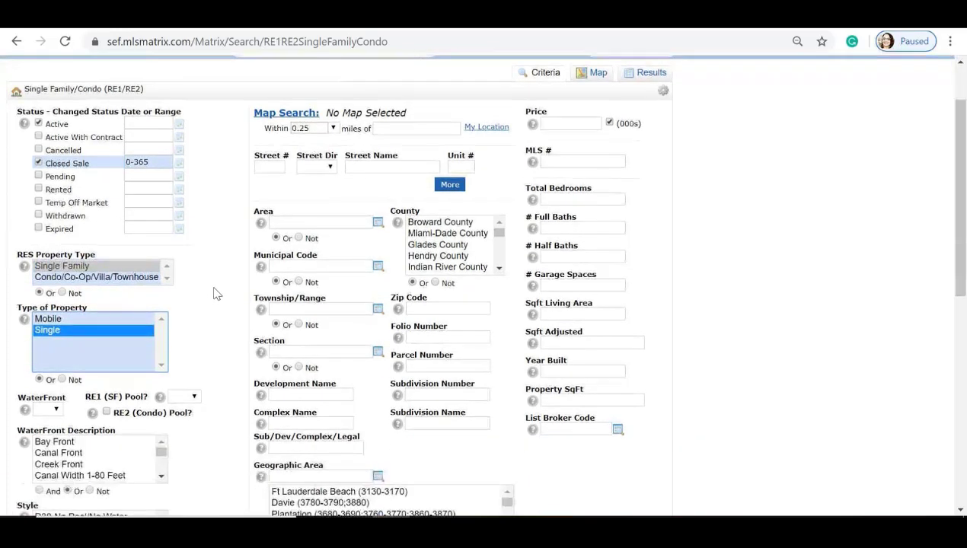
{"action": "scroll", "coordinate": [217, 294], "scroll_direction": "down", "scroll_amount": 2}
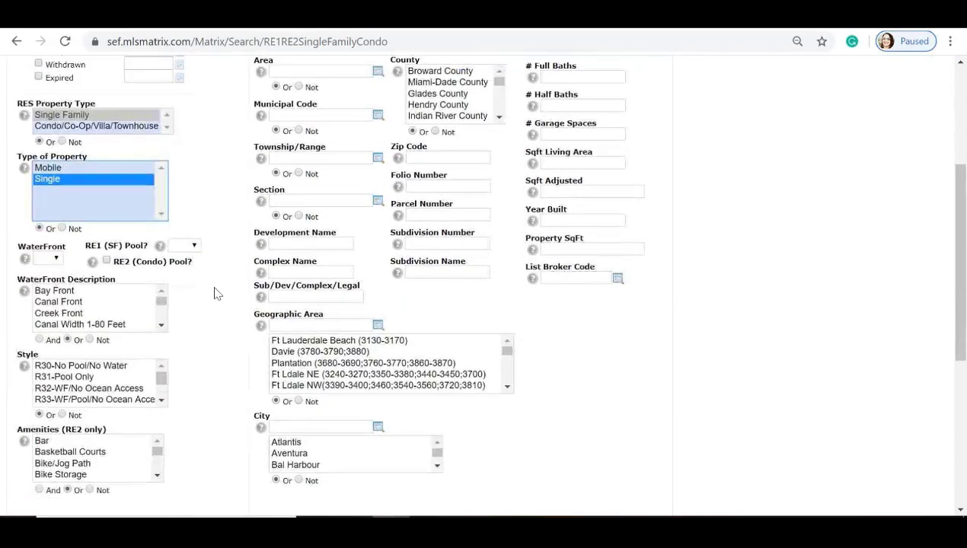
{"action": "left_click", "coordinate": [320, 351]}
{"action": "type", "text": "doral"}
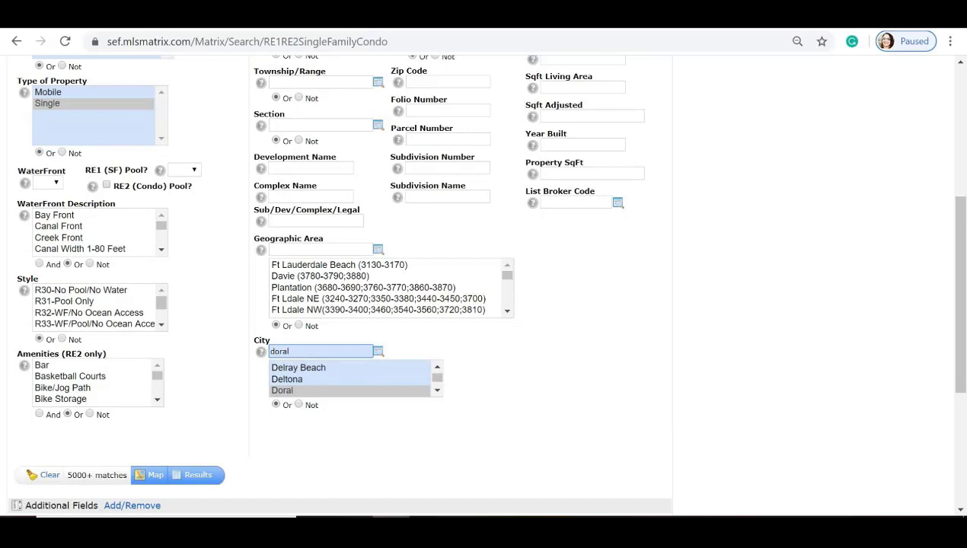
{"action": "left_click", "coordinate": [286, 390]}
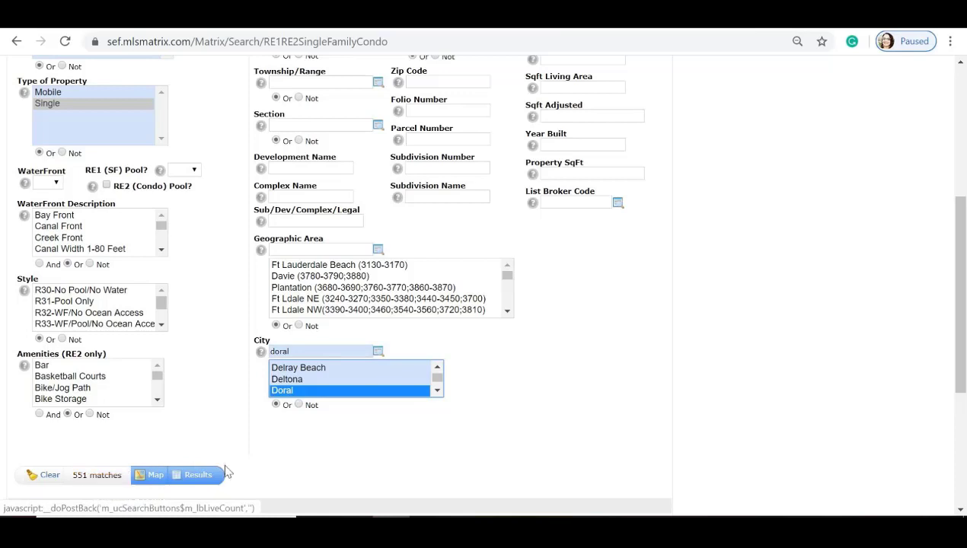
{"action": "left_click", "coordinate": [198, 476]}
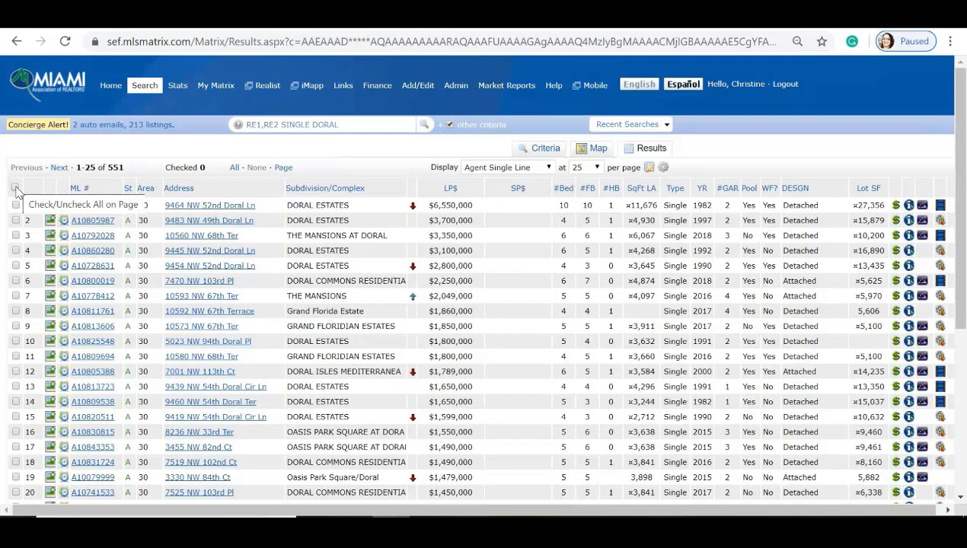
Step: Check all 551 Doral results, not only the first page of 25
{"action": "left_click", "coordinate": [15, 188]}
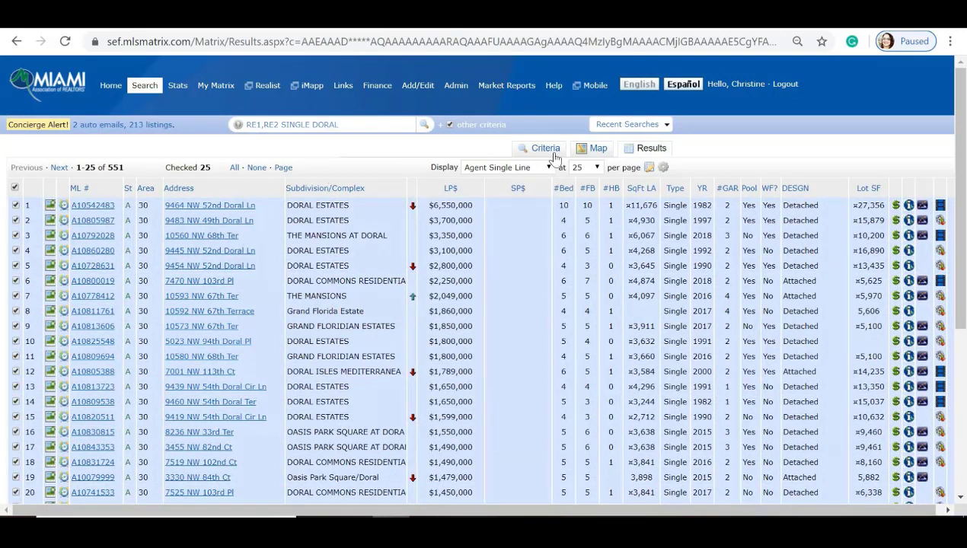
{"action": "left_click", "coordinate": [599, 168]}
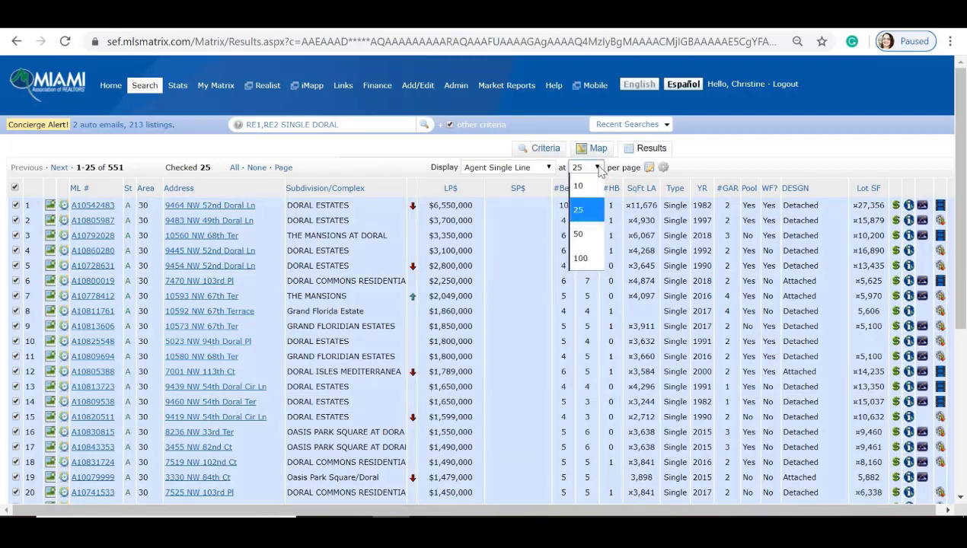
{"action": "left_click", "coordinate": [598, 170]}
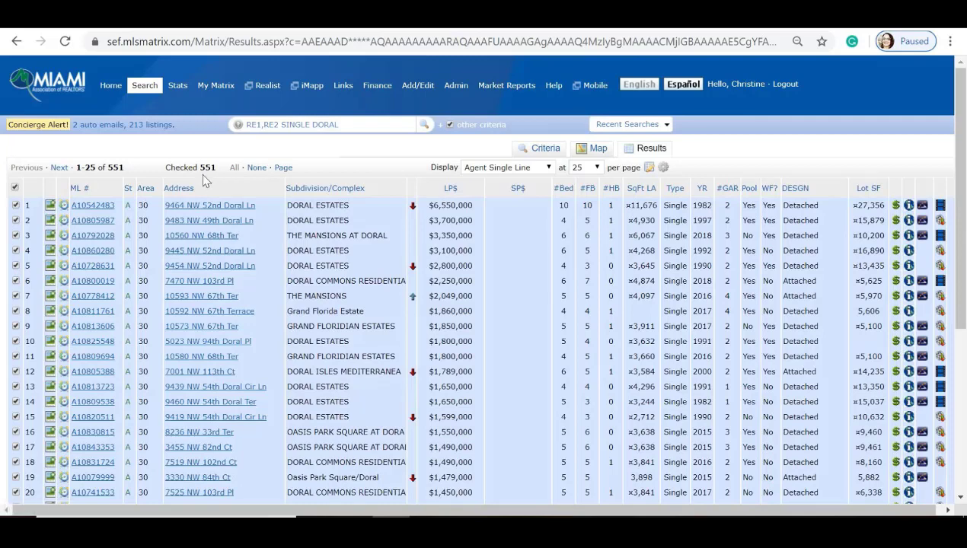
{"action": "scroll", "coordinate": [202, 175], "scroll_direction": "down", "scroll_amount": 3}
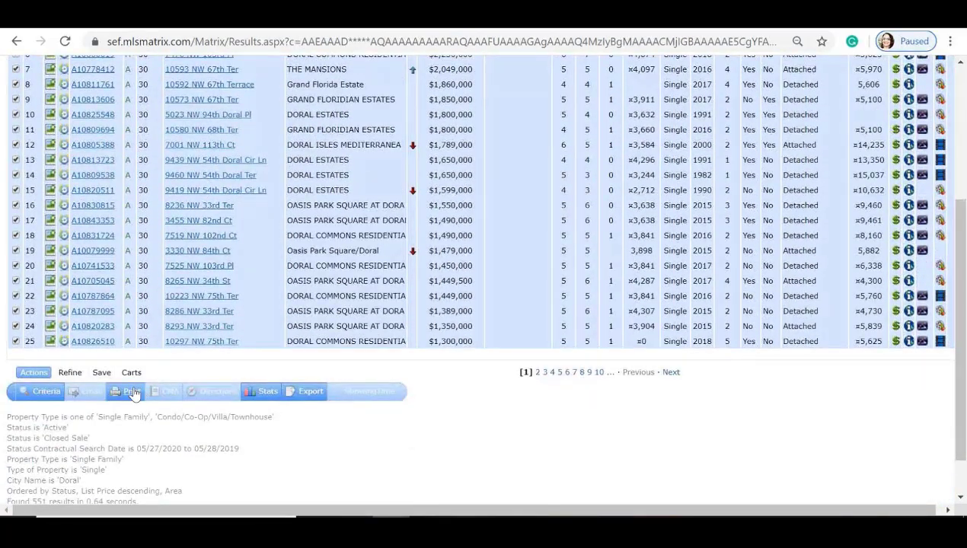
Step: Print the checked listings to PDF in 1004MC Report Summary format
{"action": "left_click", "coordinate": [132, 391]}
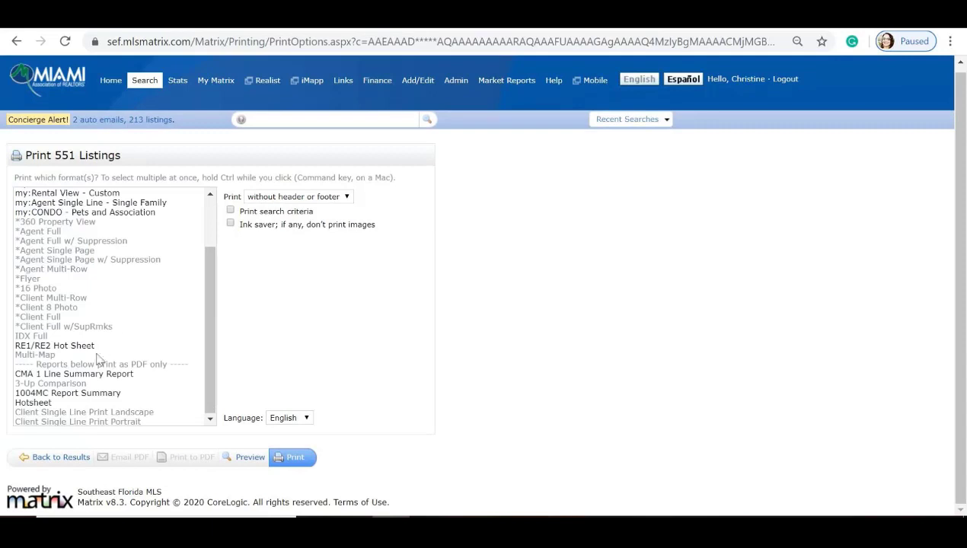
{"action": "left_click", "coordinate": [73, 393]}
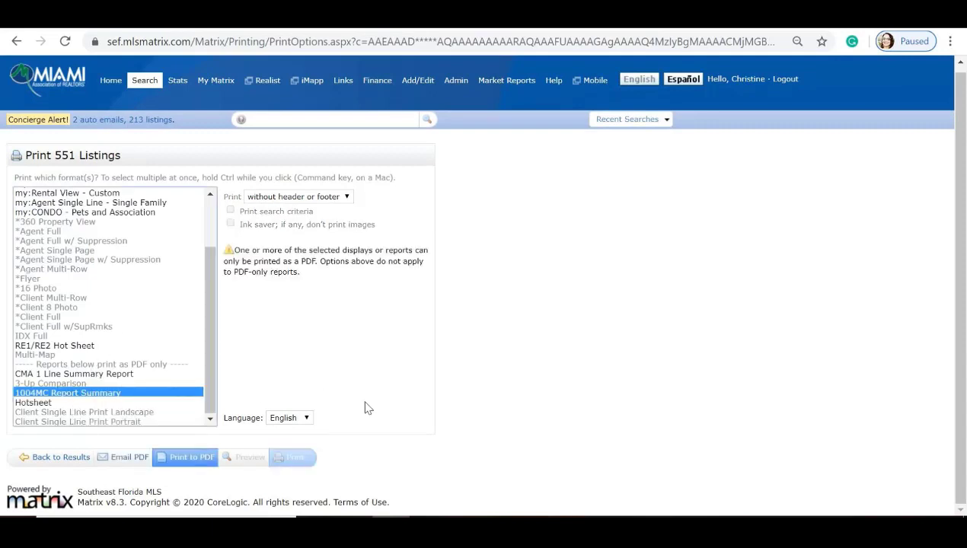
{"action": "left_click", "coordinate": [189, 459]}
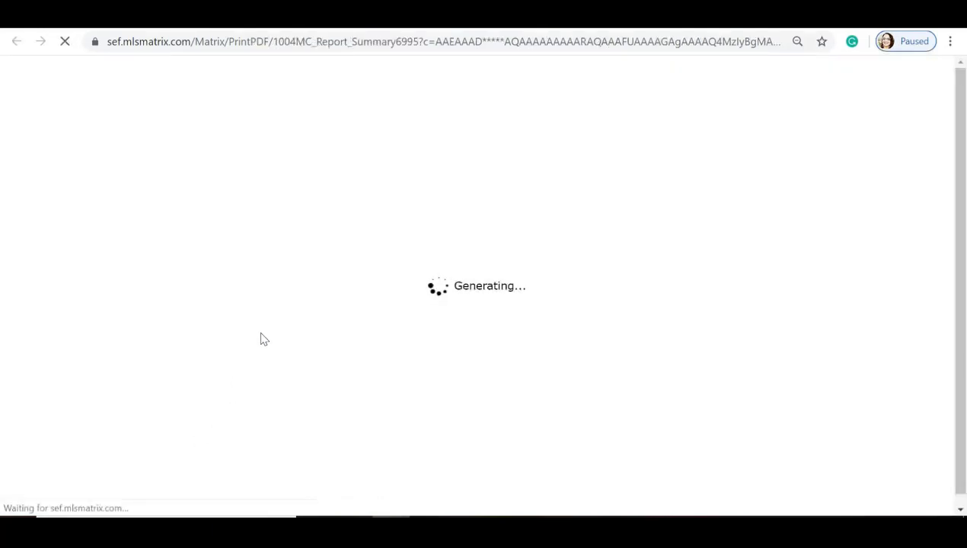
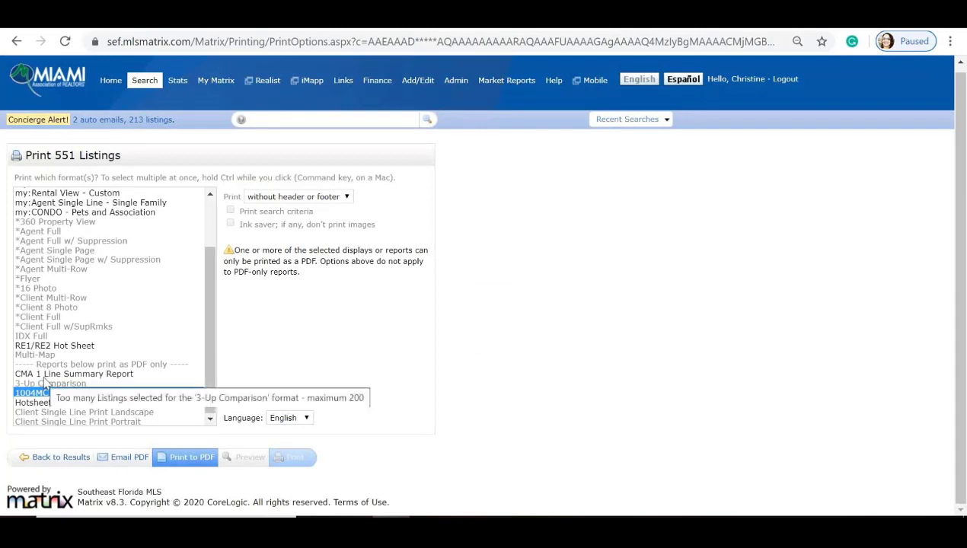
Step: Choose CMA 1 Line Summary Report as the print format for the 551 Doral listings
{"action": "left_click", "coordinate": [45, 375]}
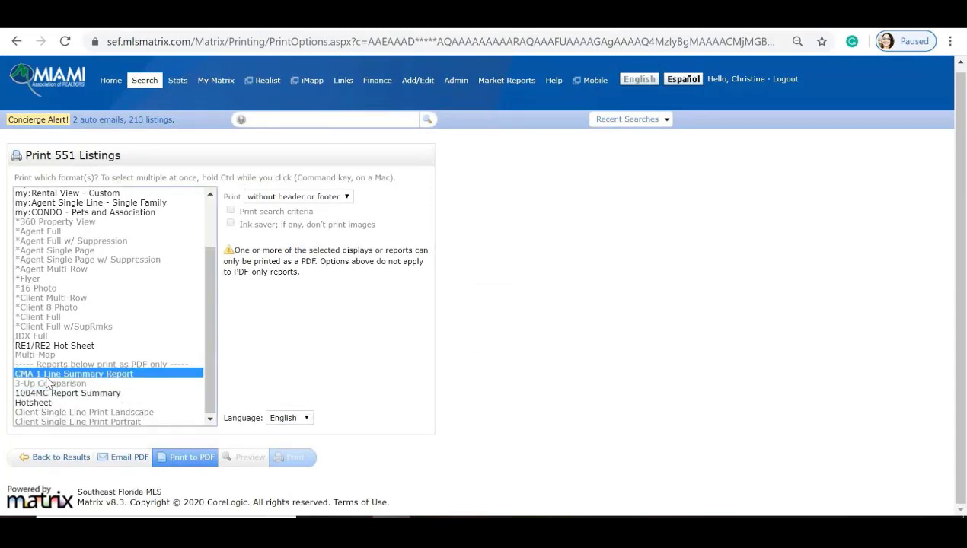
{"action": "left_click", "coordinate": [191, 458]}
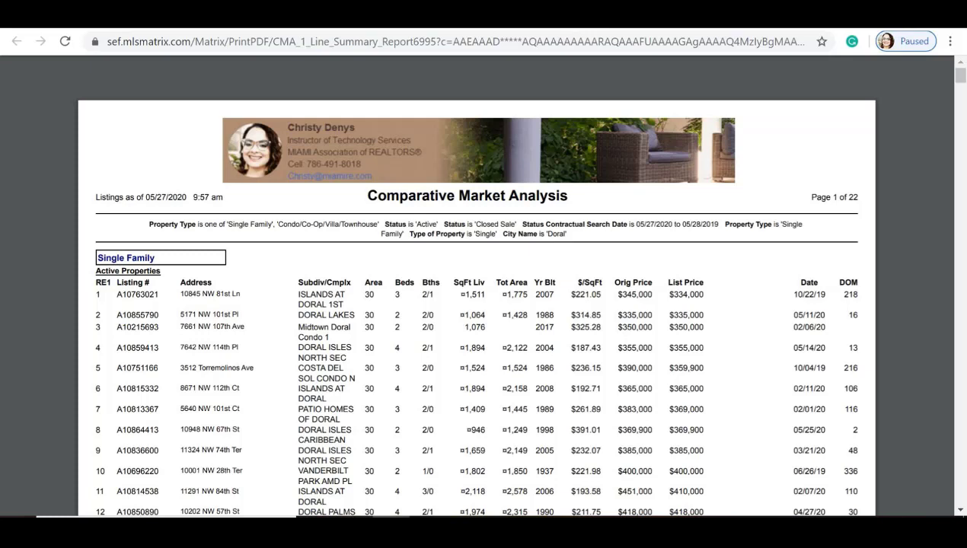
{"action": "scroll", "coordinate": [483, 304], "scroll_direction": "down", "scroll_amount": 5}
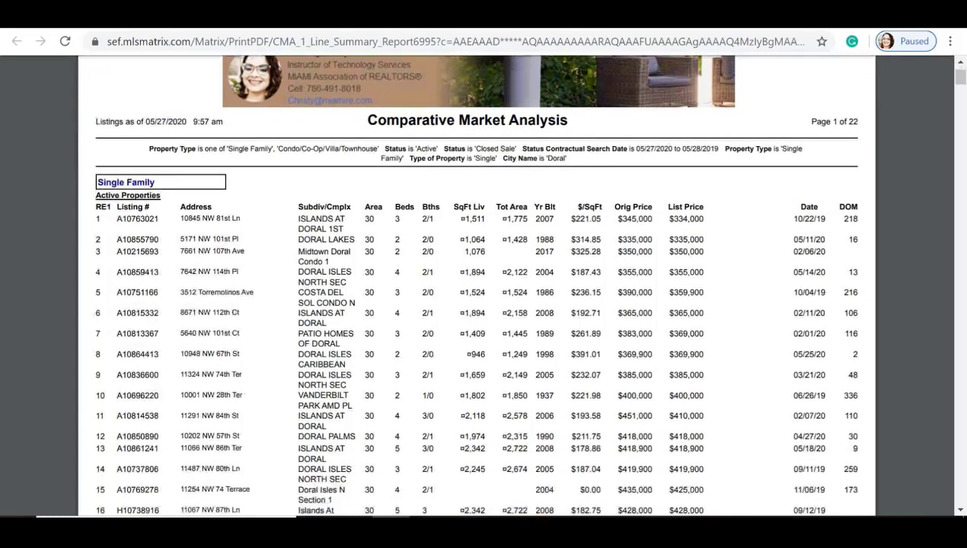
{"action": "scroll", "coordinate": [484, 305], "scroll_direction": "down", "scroll_amount": 2}
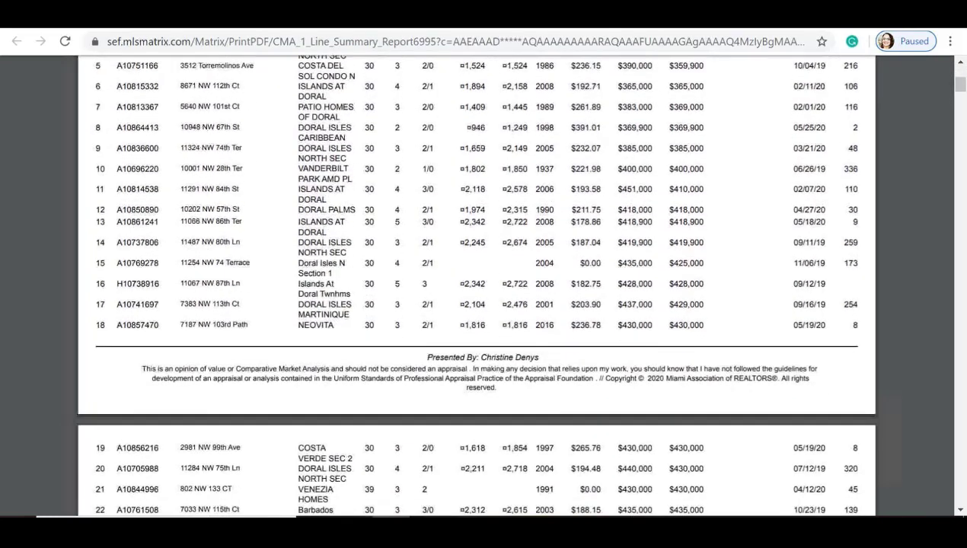
{"action": "scroll", "coordinate": [483, 304], "scroll_direction": "up", "scroll_amount": 3}
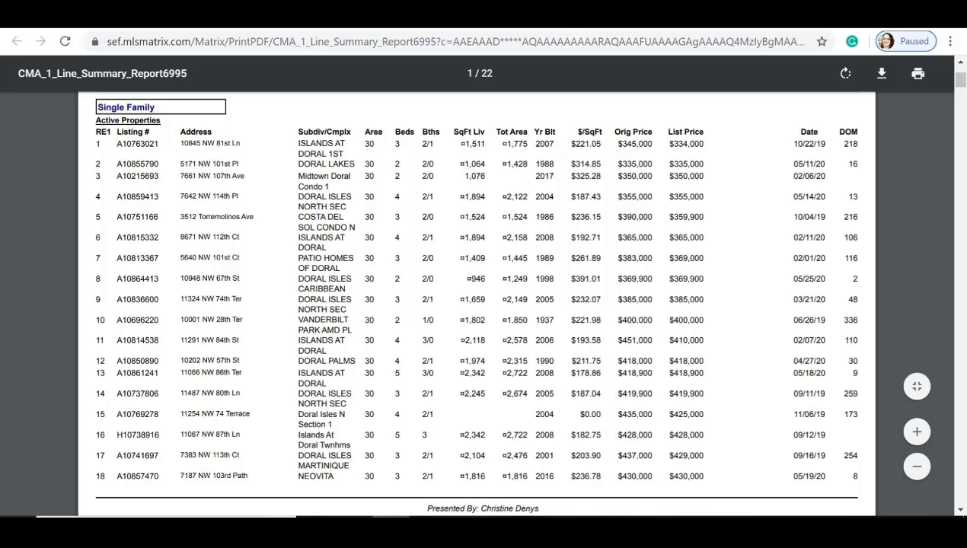
{"action": "scroll", "coordinate": [476, 301], "scroll_direction": "up", "scroll_amount": 1}
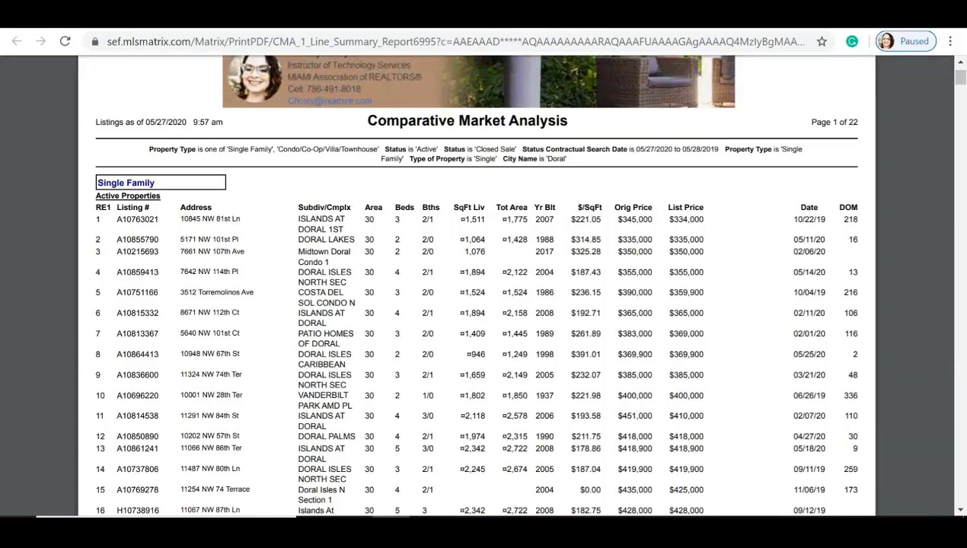
{"action": "scroll", "coordinate": [477, 285], "scroll_direction": "down", "scroll_amount": 7}
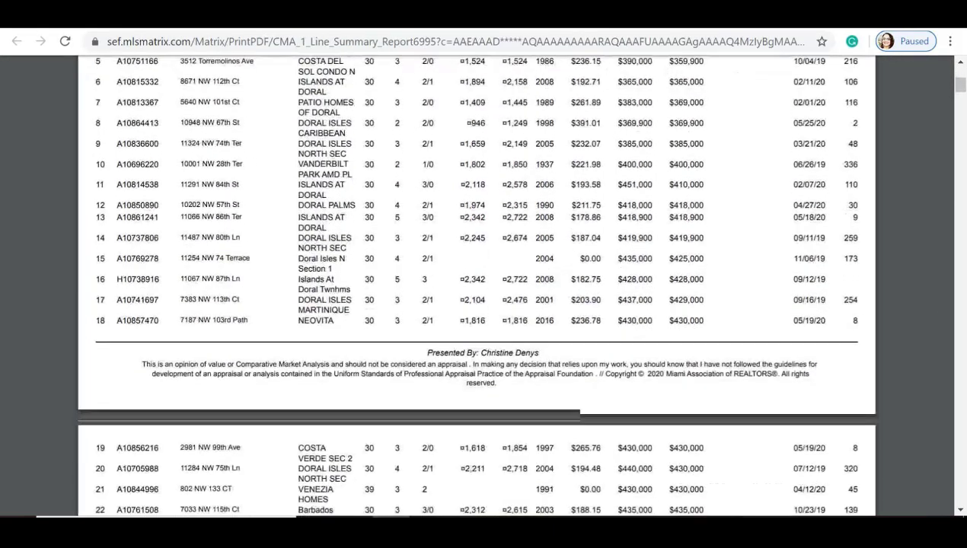
{"action": "scroll", "coordinate": [477, 285], "scroll_direction": "down", "scroll_amount": 14}
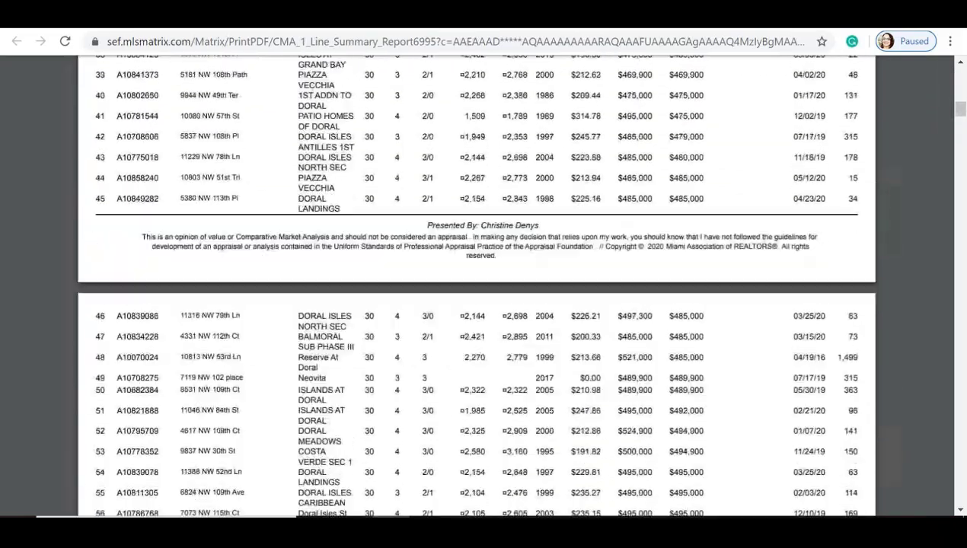
{"action": "scroll", "coordinate": [477, 285], "scroll_direction": "down", "scroll_amount": 12}
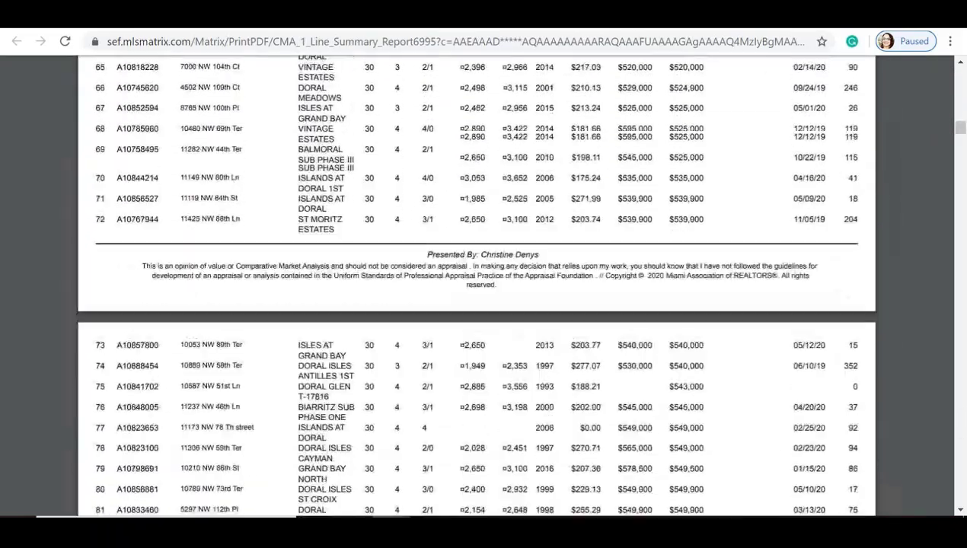
{"action": "scroll", "coordinate": [476, 286], "scroll_direction": "down", "scroll_amount": 12}
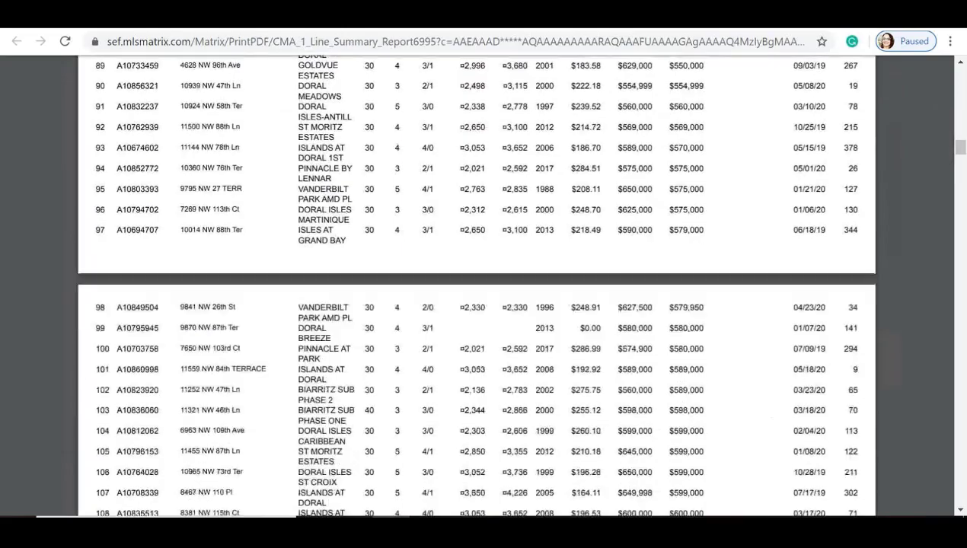
{"action": "scroll", "coordinate": [476, 285], "scroll_direction": "down", "scroll_amount": 20}
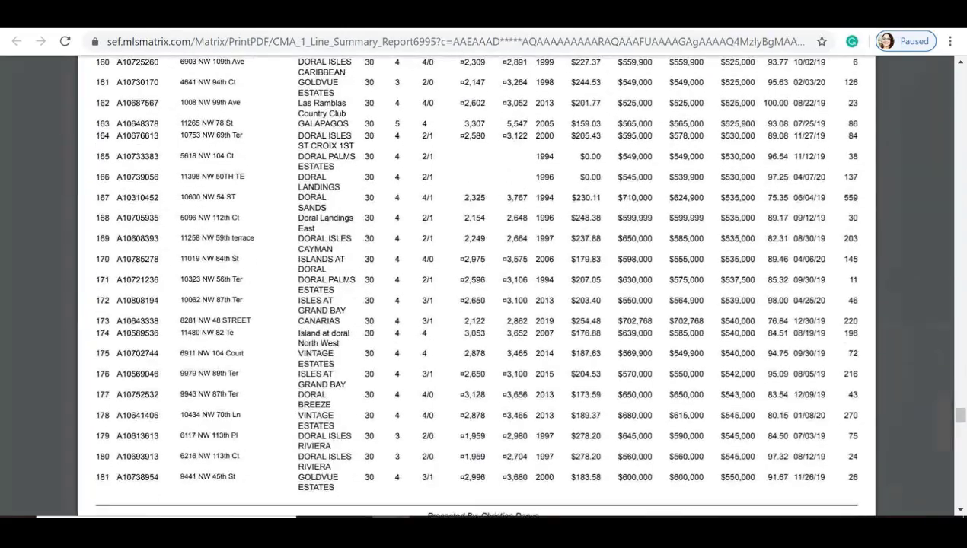
{"action": "scroll", "coordinate": [477, 286], "scroll_direction": "down", "scroll_amount": 15}
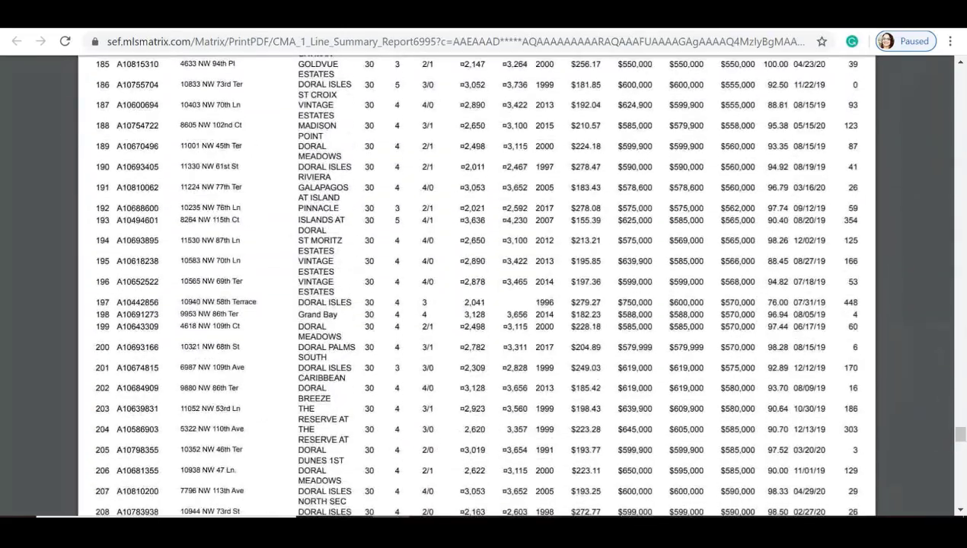
{"action": "scroll", "coordinate": [476, 285], "scroll_direction": "down", "scroll_amount": 20}
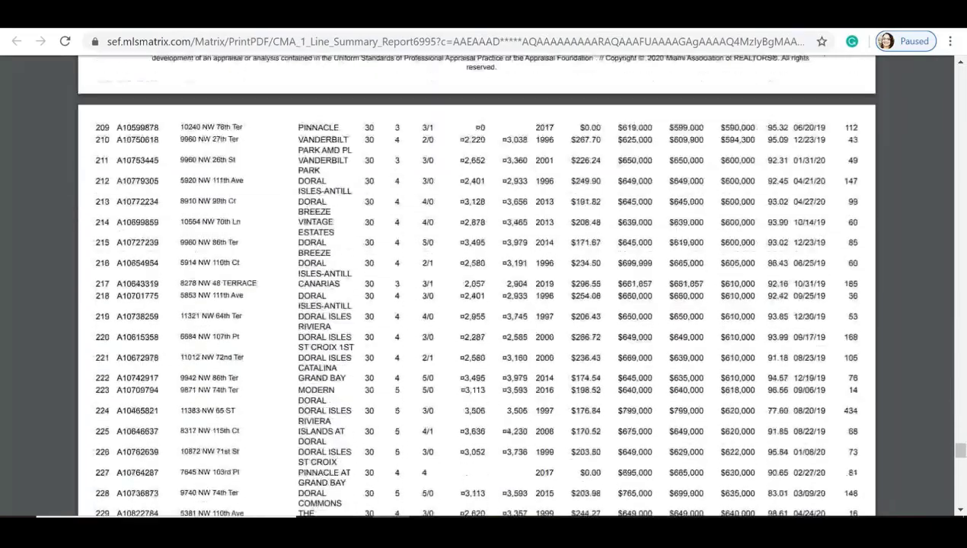
{"action": "scroll", "coordinate": [477, 286], "scroll_direction": "down", "scroll_amount": 20}
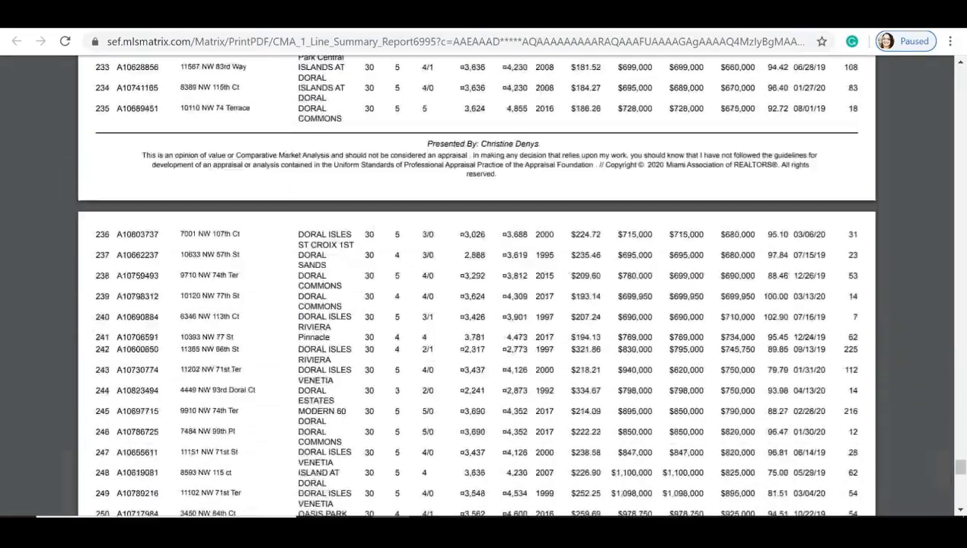
{"action": "scroll", "coordinate": [476, 286], "scroll_direction": "down", "scroll_amount": 15}
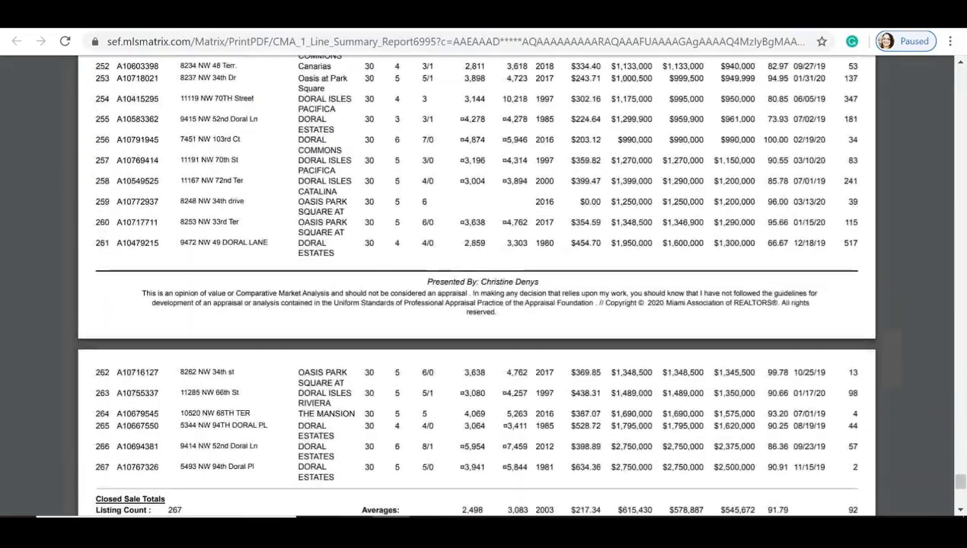
{"action": "scroll", "coordinate": [476, 285], "scroll_direction": "down", "scroll_amount": 2}
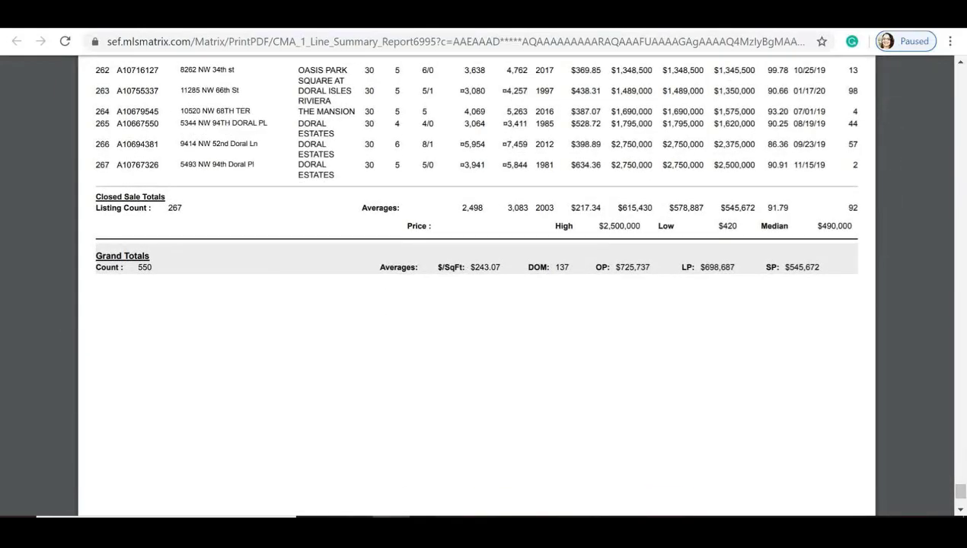
{"action": "scroll", "coordinate": [476, 285], "scroll_direction": "up", "scroll_amount": 2}
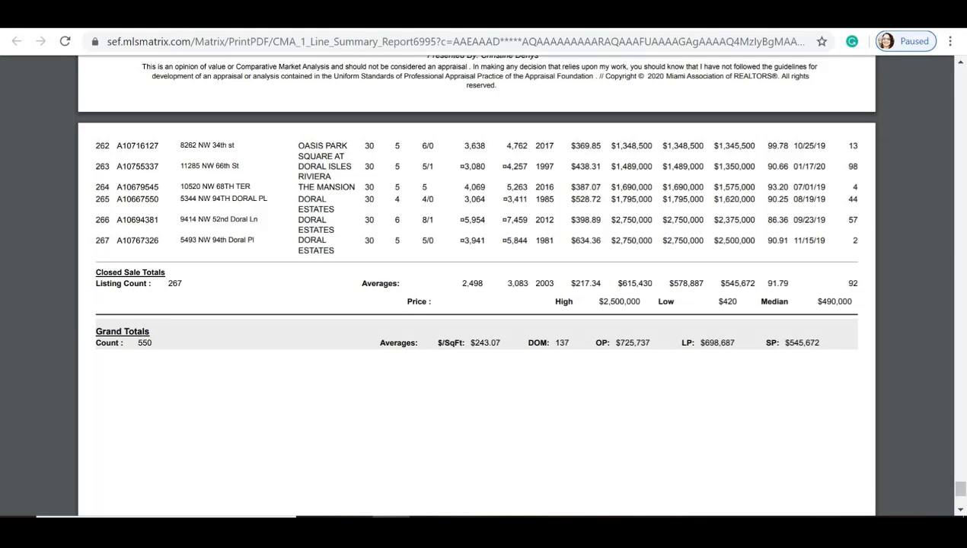
{"action": "scroll", "coordinate": [300, 295], "scroll_direction": "up", "scroll_amount": 2}
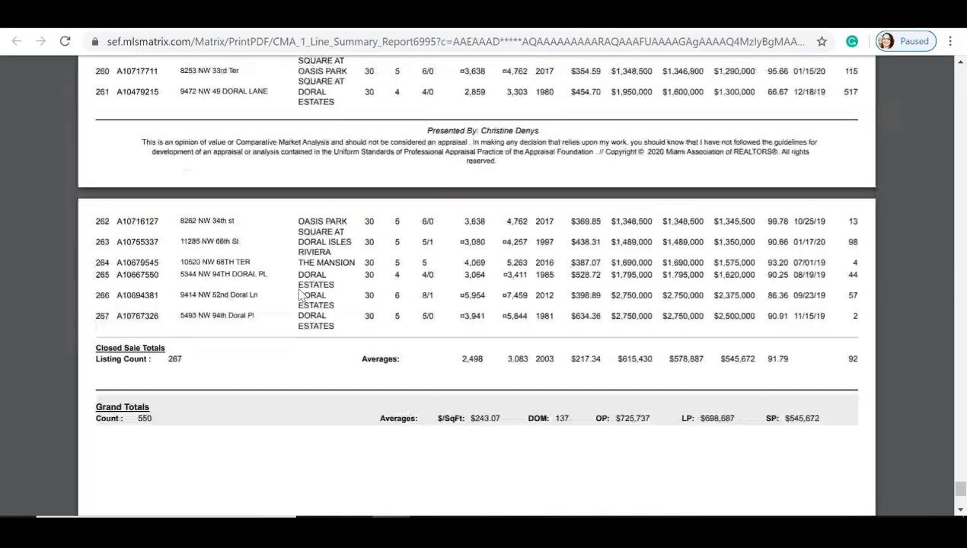
{"action": "scroll", "coordinate": [480, 284], "scroll_direction": "up", "scroll_amount": 10}
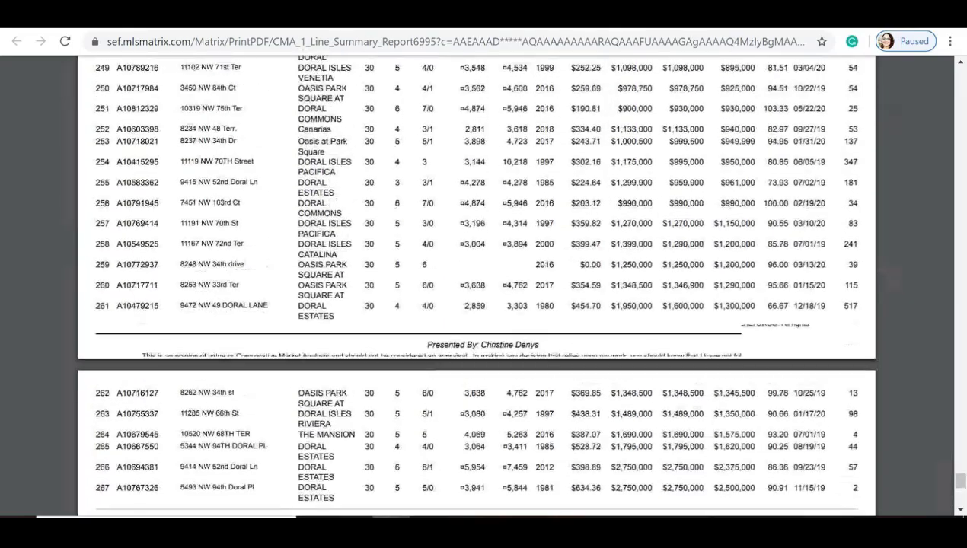
{"action": "scroll", "coordinate": [479, 284], "scroll_direction": "up", "scroll_amount": 20}
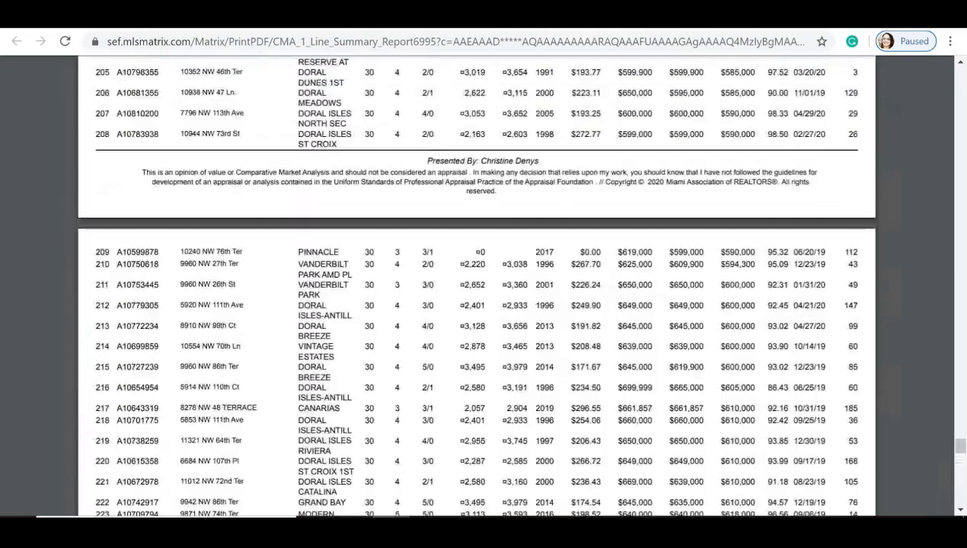
{"action": "scroll", "coordinate": [480, 284], "scroll_direction": "up", "scroll_amount": 20}
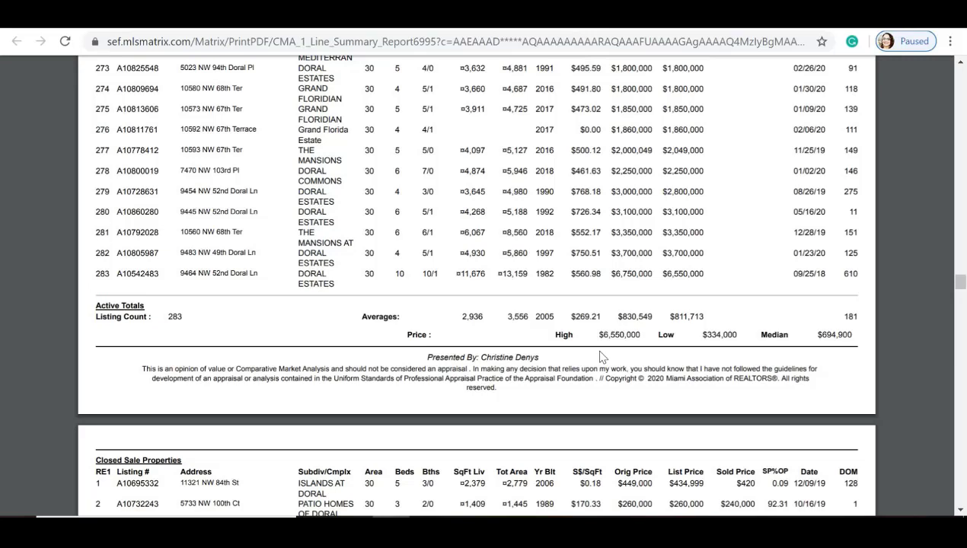
{"action": "key", "text": "ctrl+w"}
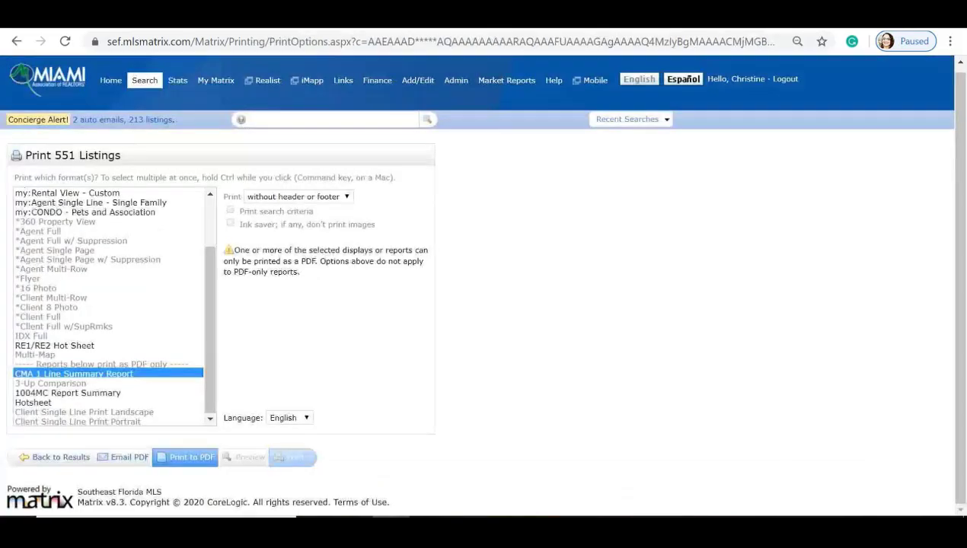
Step: Add *Doral Estates* to Sub/Dev/Complex/Legal in the search criteria and show the 24 results
{"action": "left_click", "coordinate": [44, 462]}
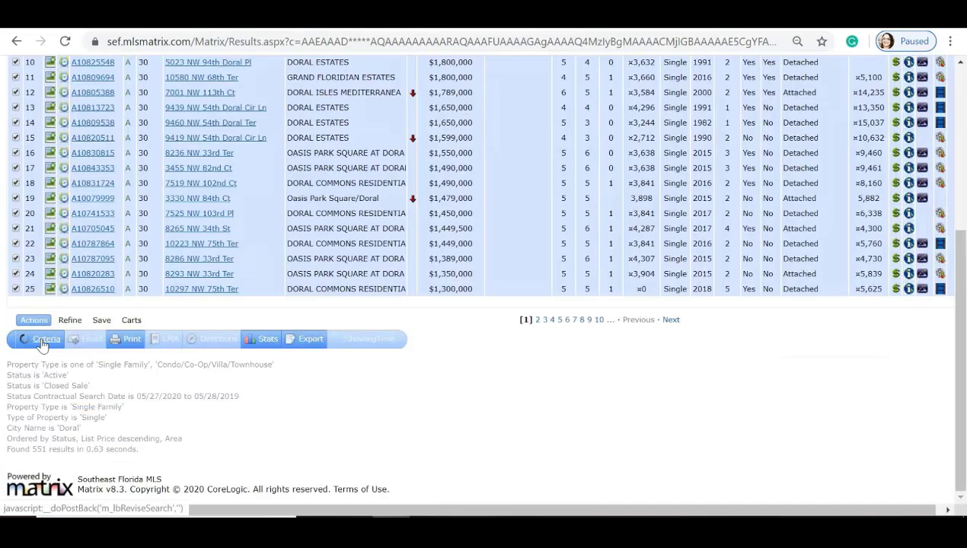
{"action": "left_click", "coordinate": [38, 340]}
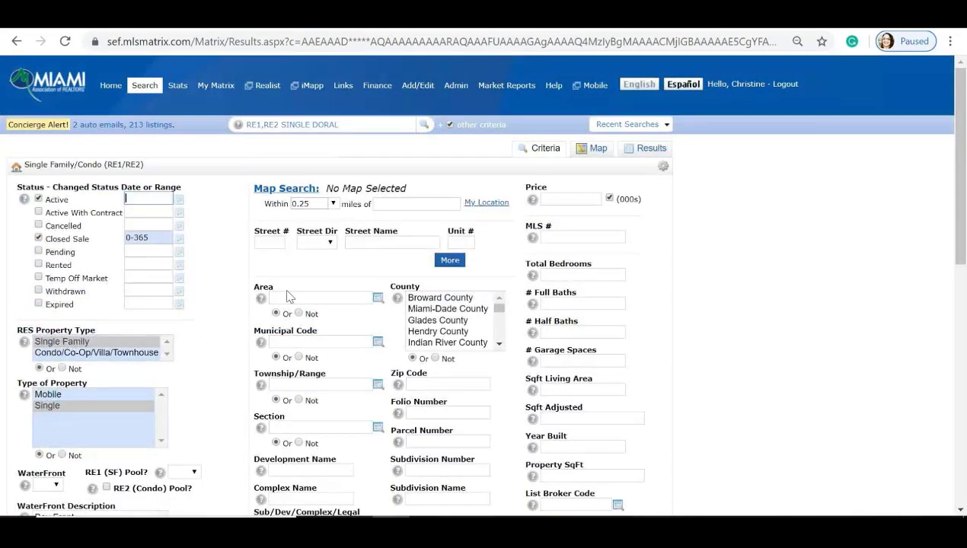
{"action": "scroll", "coordinate": [248, 319], "scroll_direction": "down", "scroll_amount": 4}
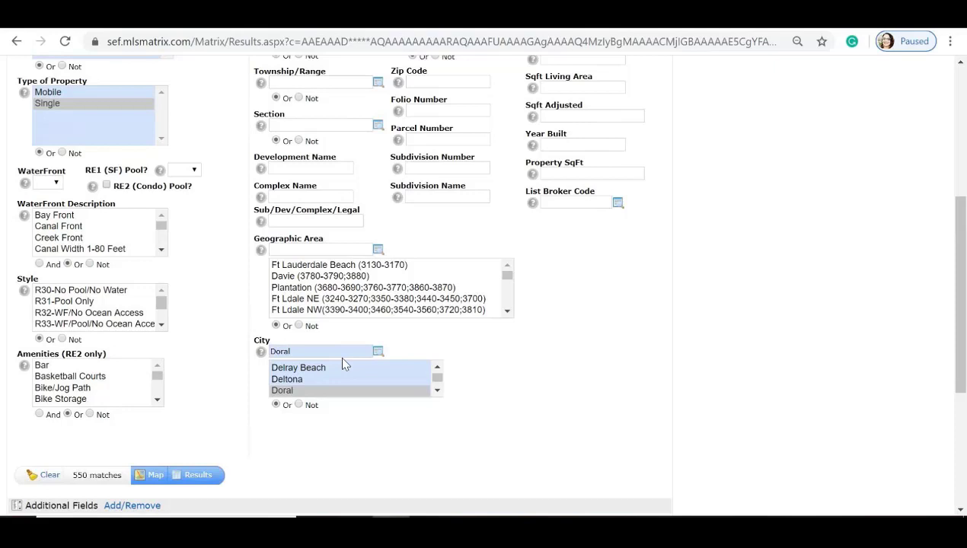
{"action": "left_click", "coordinate": [331, 221]}
{"action": "type", "text": "*Doral Estates*"}
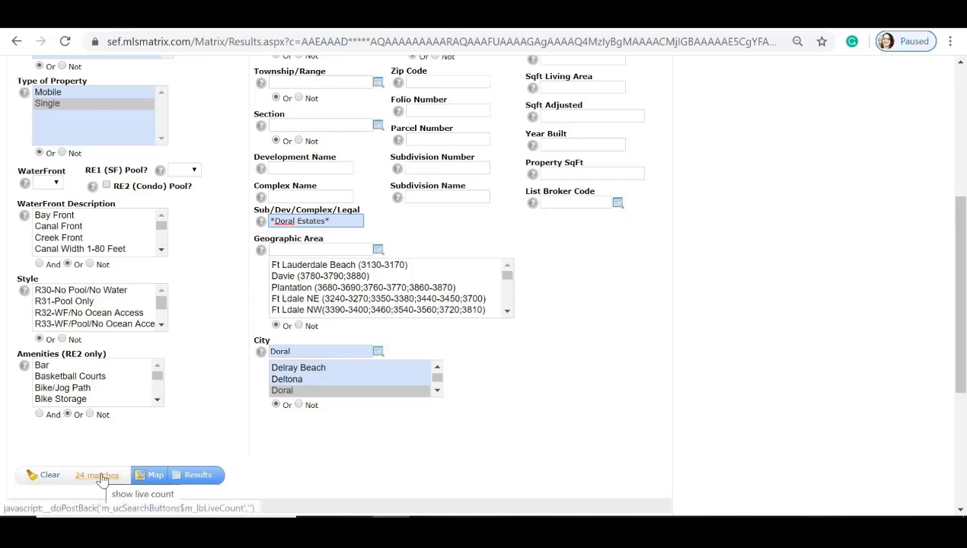
{"action": "scroll", "coordinate": [160, 442], "scroll_direction": "up", "scroll_amount": 4}
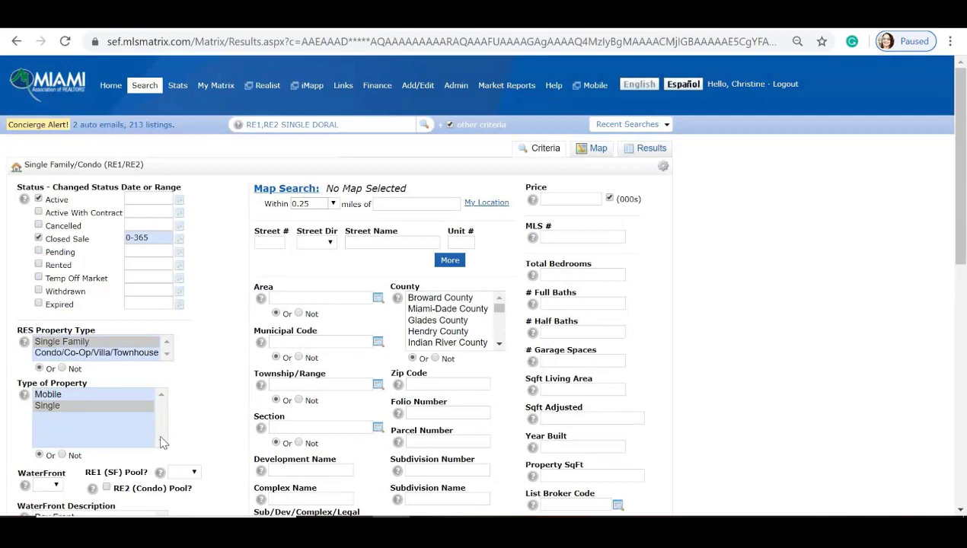
{"action": "scroll", "coordinate": [164, 440], "scroll_direction": "down", "scroll_amount": 4}
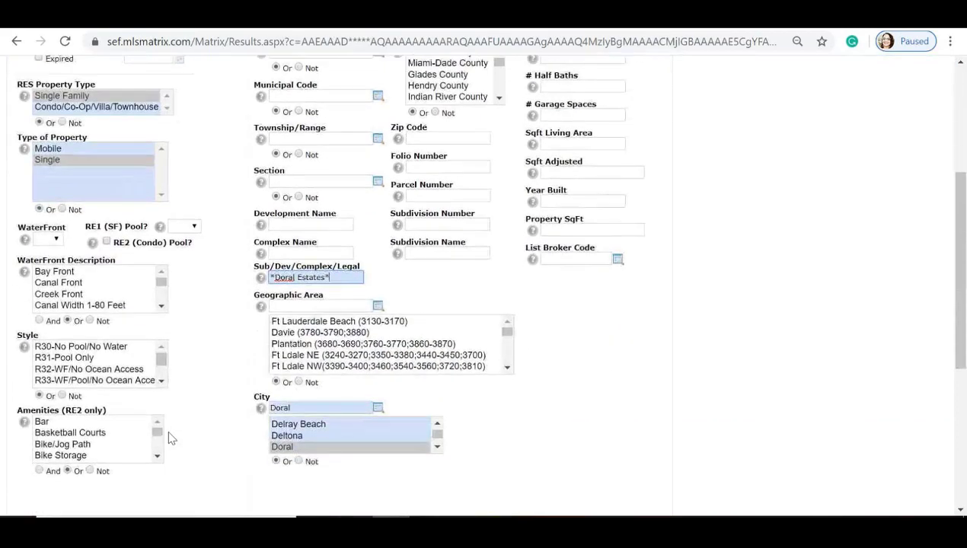
{"action": "left_click", "coordinate": [198, 476]}
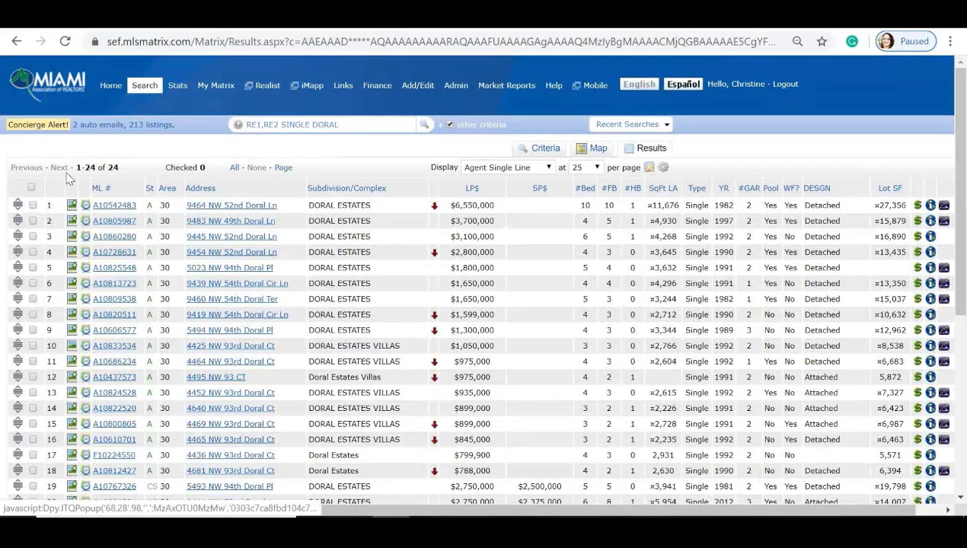
Step: Check all 24 Doral Estates listings and bring up their print options
{"action": "left_click", "coordinate": [234, 167]}
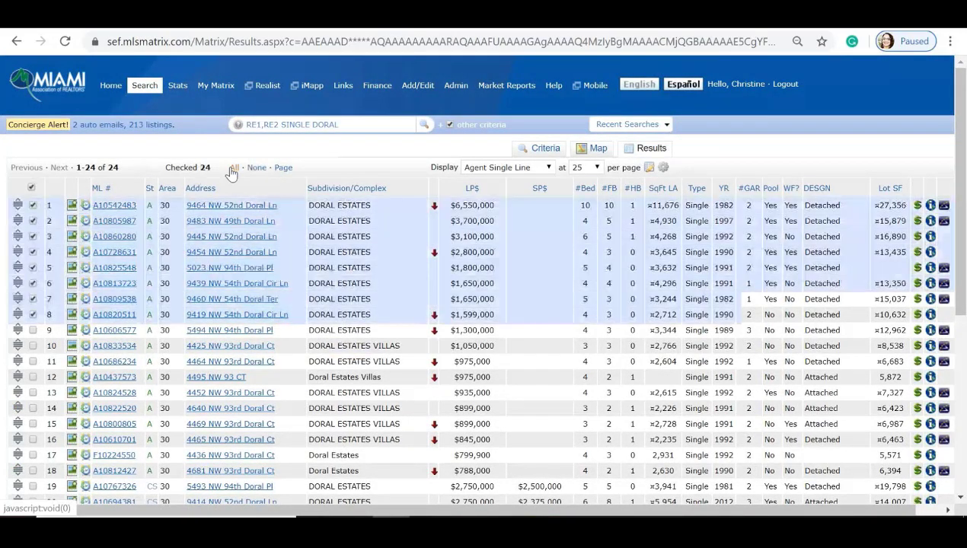
{"action": "scroll", "coordinate": [196, 229], "scroll_direction": "down", "scroll_amount": 3}
{"action": "scroll", "coordinate": [196, 229], "scroll_direction": "down", "scroll_amount": 1}
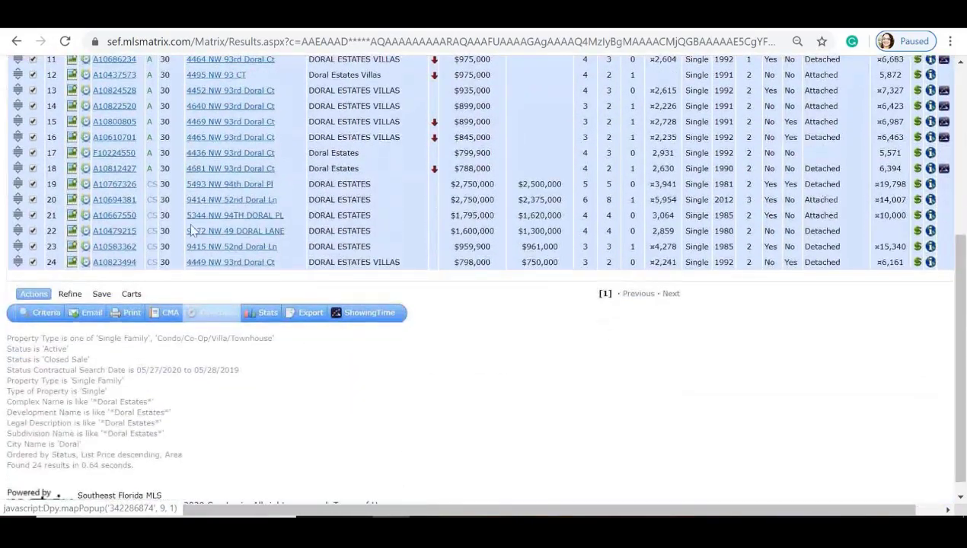
{"action": "left_click", "coordinate": [131, 315]}
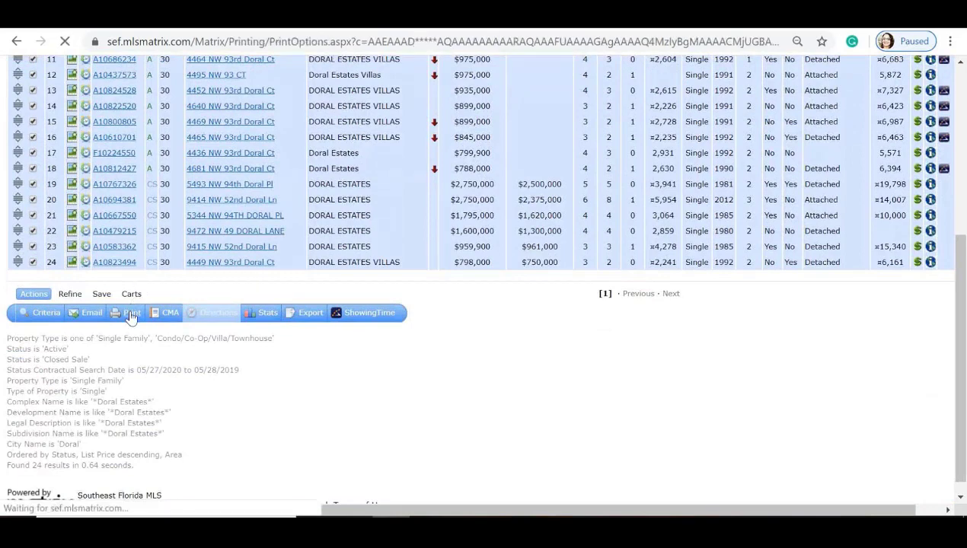
Step: Print the 1004MC Report Summary to PDF, then select the CMA 1 Line Summary Report format
{"action": "scroll", "coordinate": [113, 270], "scroll_direction": "down", "scroll_amount": 1}
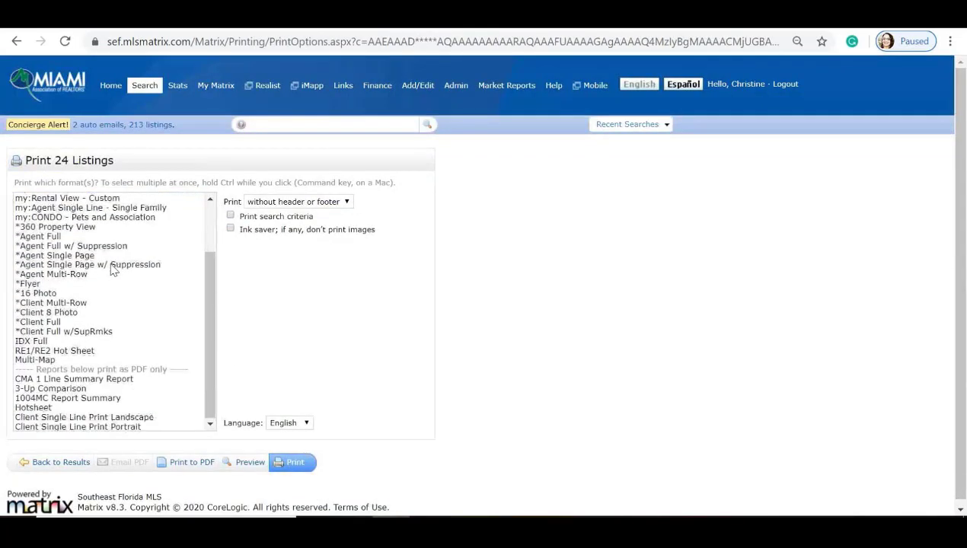
{"action": "left_click", "coordinate": [59, 399]}
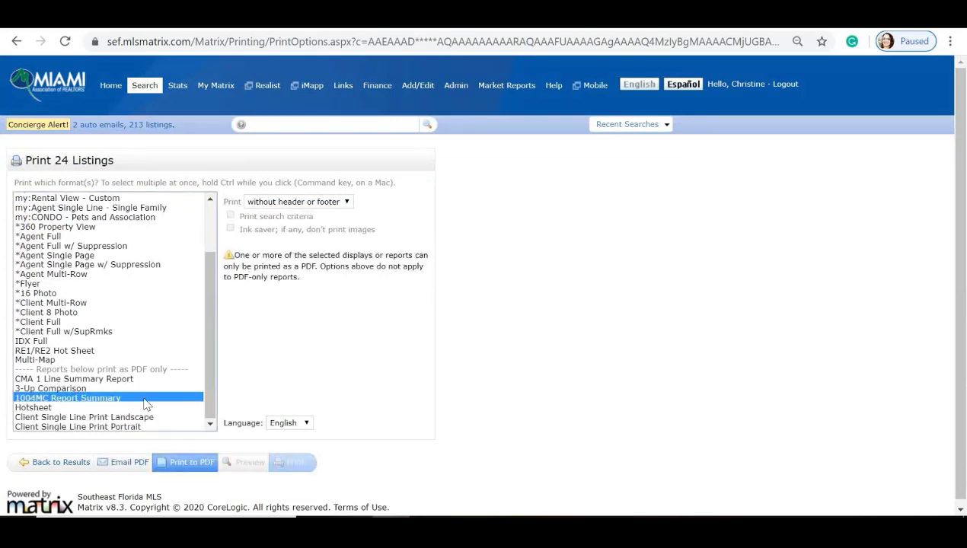
{"action": "left_click", "coordinate": [179, 462]}
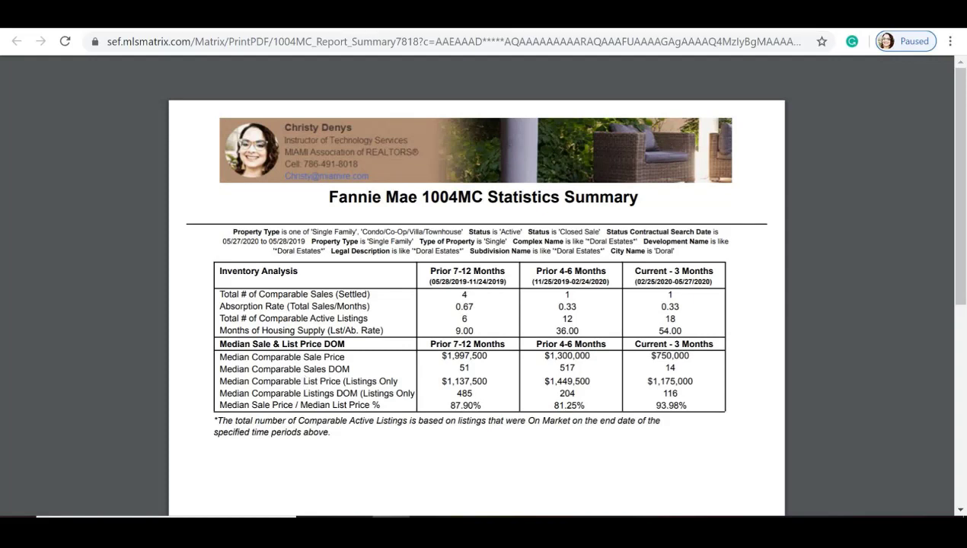
{"action": "left_click", "coordinate": [641, 15]}
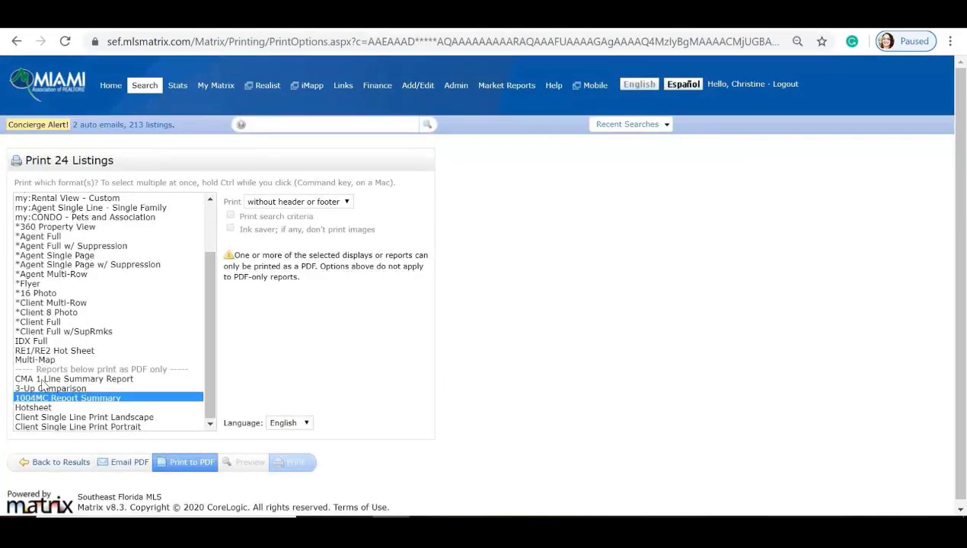
{"action": "left_click", "coordinate": [114, 377]}
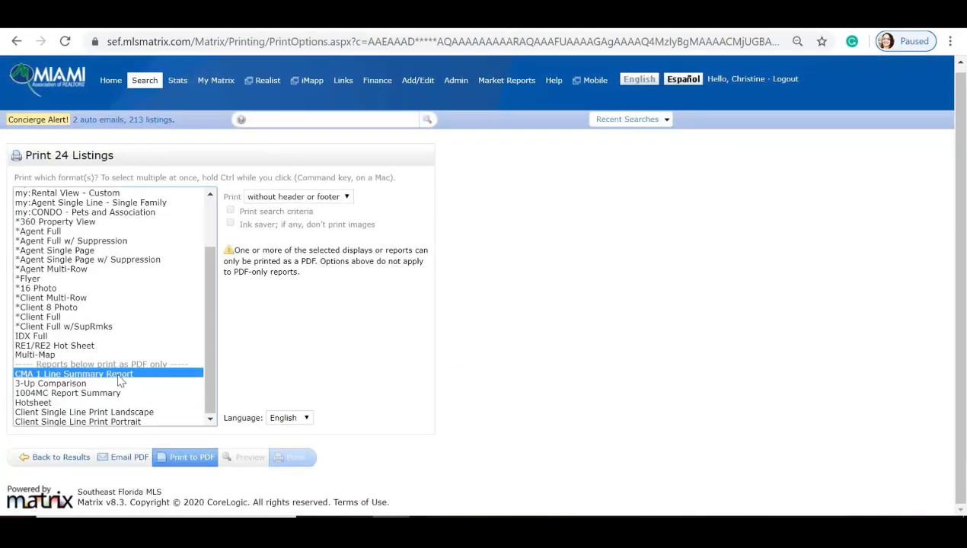
Step: Generate the Doral Estates CMA 1 Line Summary PDF showing 18 active and 6 closed sales
{"action": "left_click", "coordinate": [189, 457]}
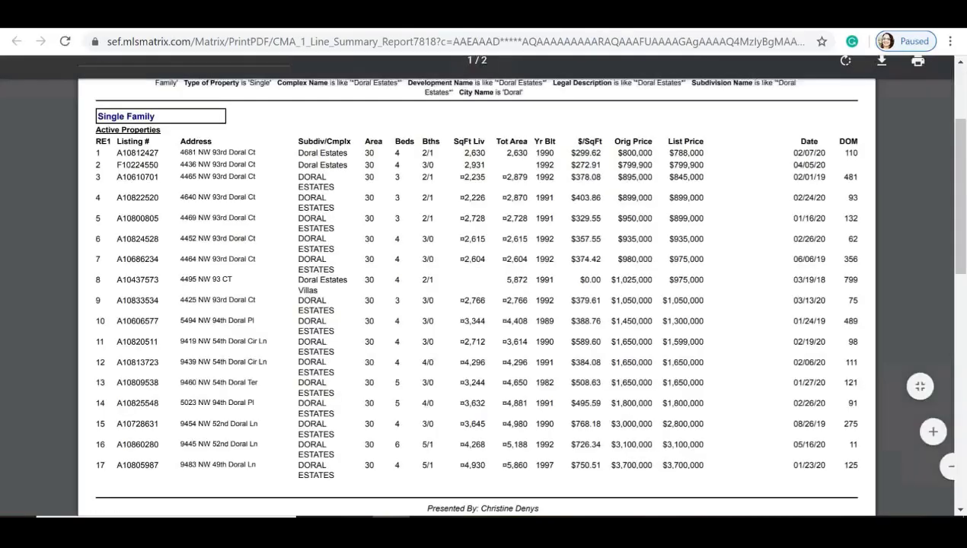
{"action": "scroll", "coordinate": [479, 282], "scroll_direction": "down", "scroll_amount": 5}
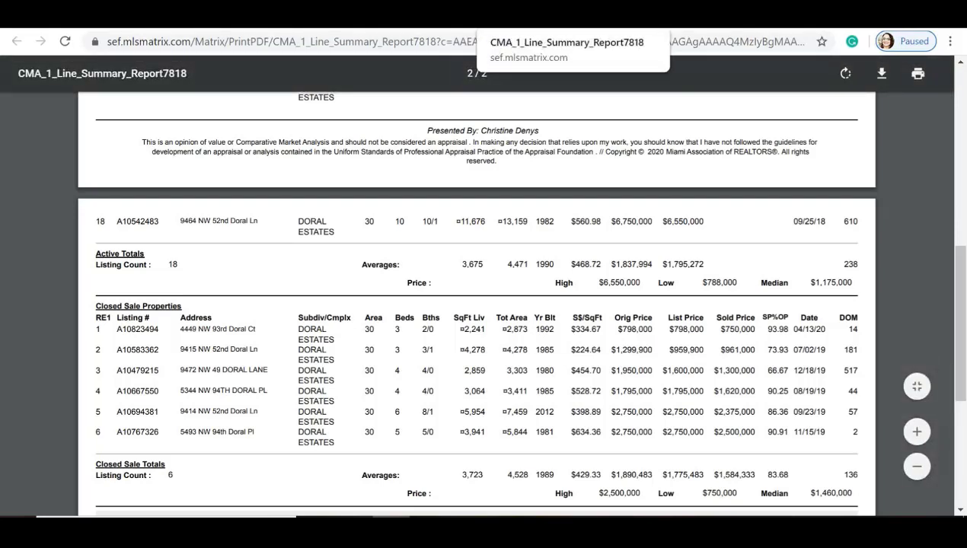
{"action": "left_click", "coordinate": [592, 16]}
{"action": "left_click", "coordinate": [40, 394]}
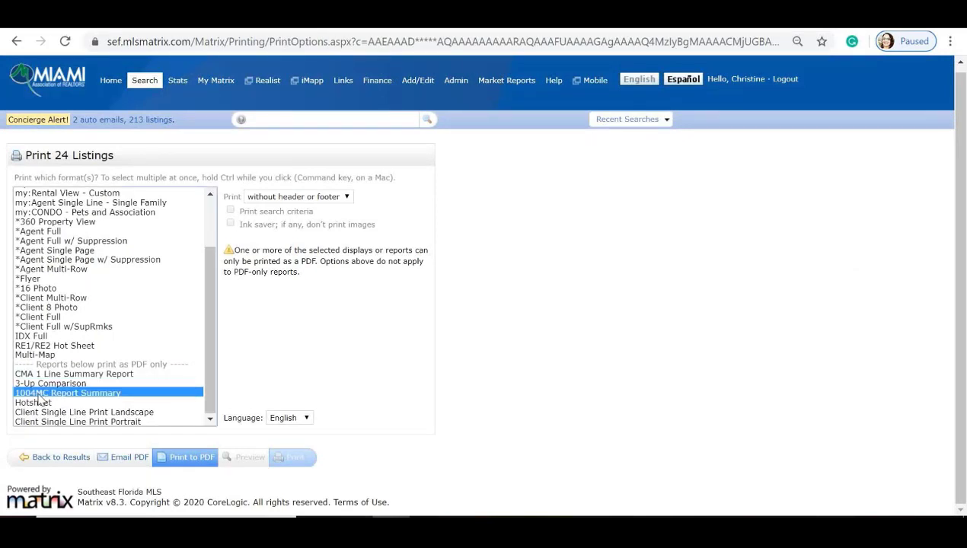
Step: Sort the 24 results by subdivision and uncheck the eight Doral Estates Villas listings in rows 17–24
{"action": "left_click", "coordinate": [55, 459]}
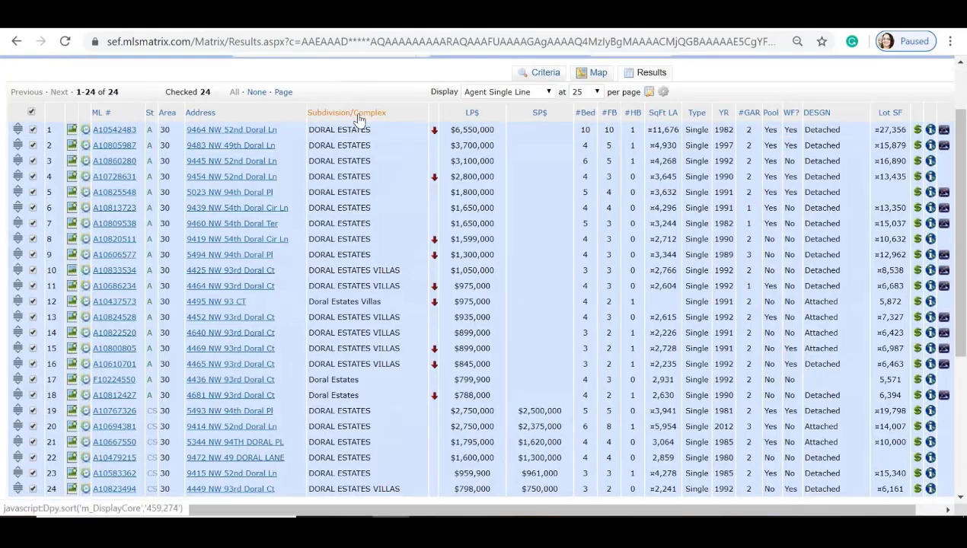
{"action": "left_click", "coordinate": [358, 119]}
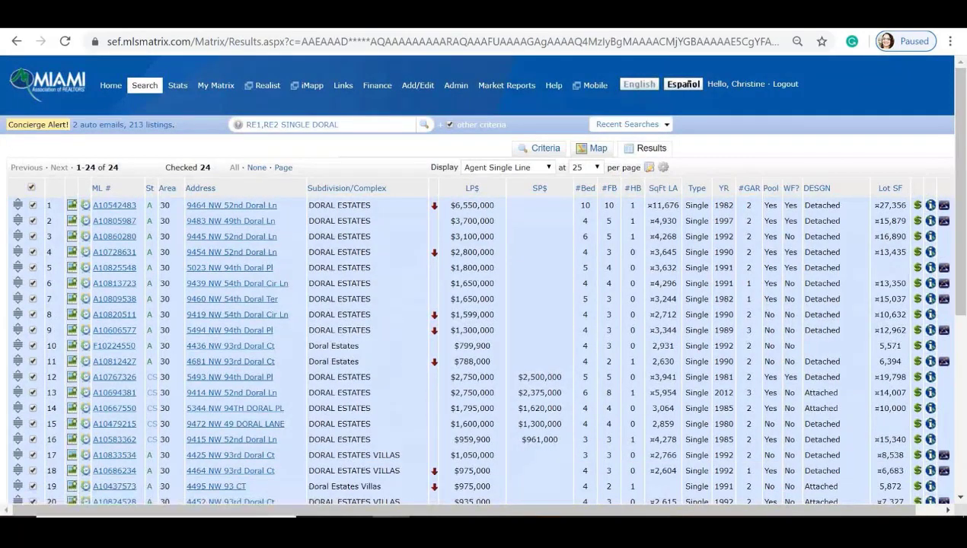
{"action": "scroll", "coordinate": [31, 294], "scroll_direction": "down", "scroll_amount": 2}
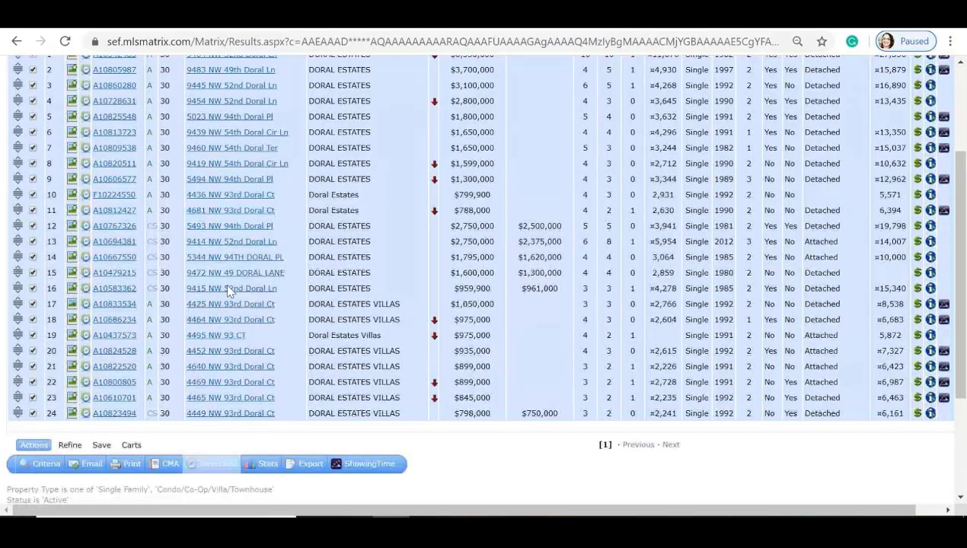
{"action": "left_click", "coordinate": [33, 303]}
{"action": "left_click", "coordinate": [32, 319]}
{"action": "left_click", "coordinate": [33, 335]}
{"action": "left_click", "coordinate": [32, 351]}
{"action": "left_click", "coordinate": [33, 366]}
{"action": "left_click", "coordinate": [33, 383]}
{"action": "left_click", "coordinate": [33, 398]}
{"action": "left_click", "coordinate": [33, 413]}
Step: Narrow the results to the 16 checked listings and reopen the search criteria
{"action": "scroll", "coordinate": [36, 381], "scroll_direction": "down", "scroll_amount": 1}
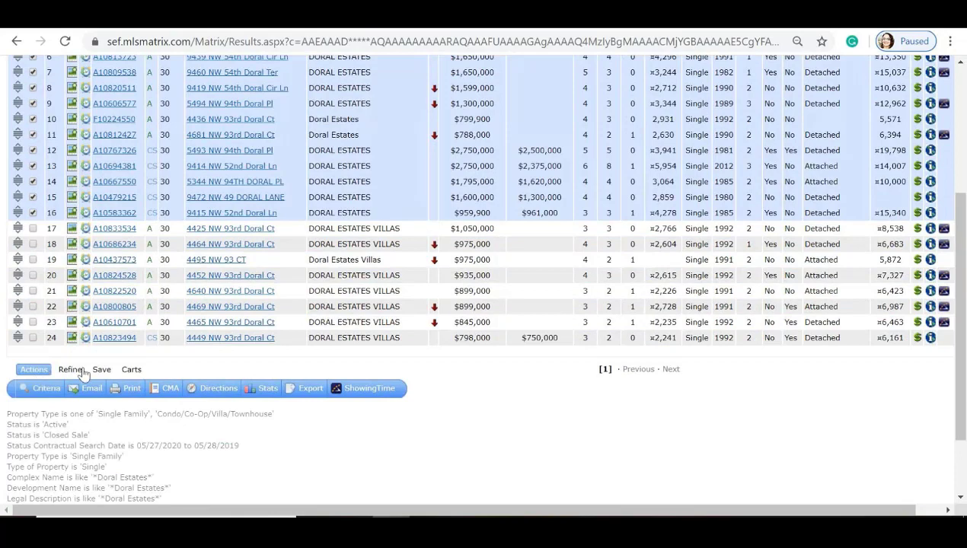
{"action": "left_click", "coordinate": [76, 370]}
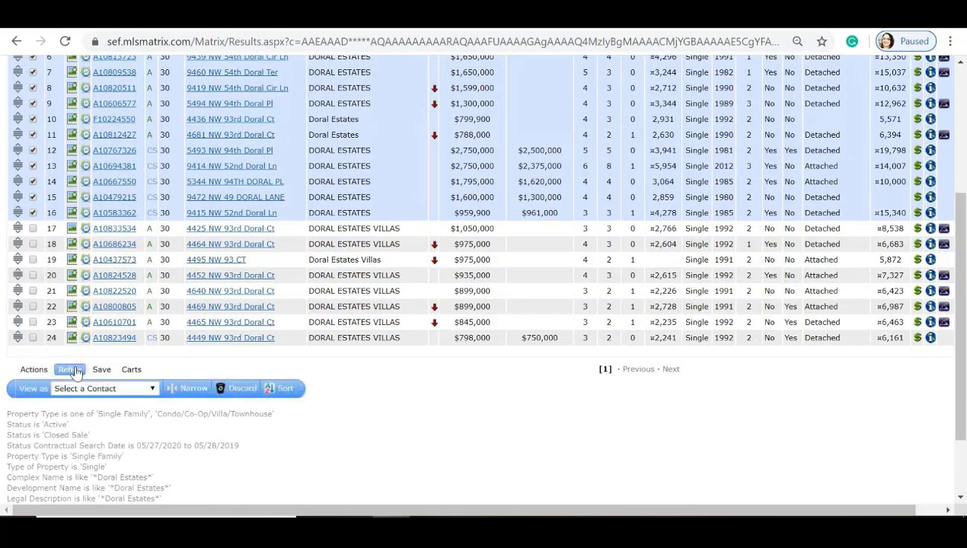
{"action": "left_click", "coordinate": [188, 389]}
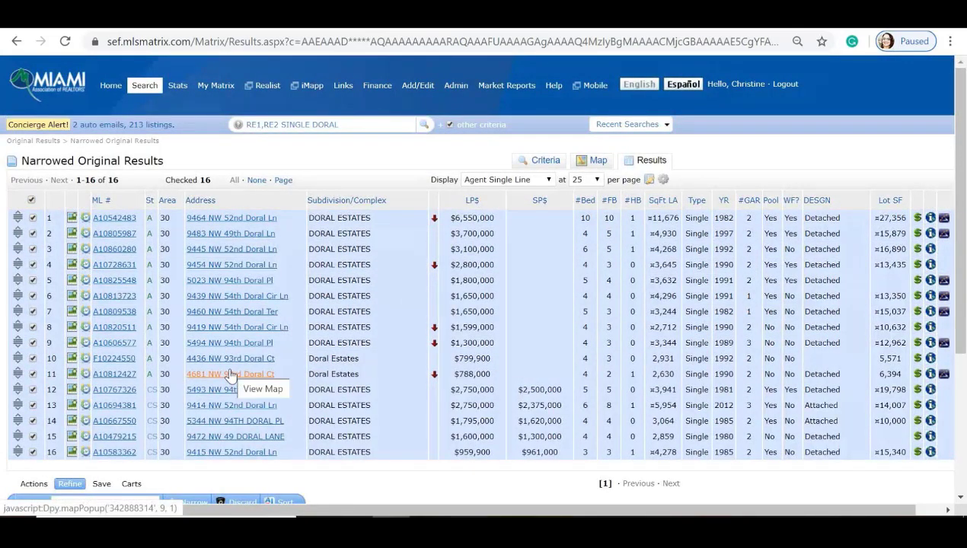
{"action": "scroll", "coordinate": [191, 381], "scroll_direction": "down", "scroll_amount": 1}
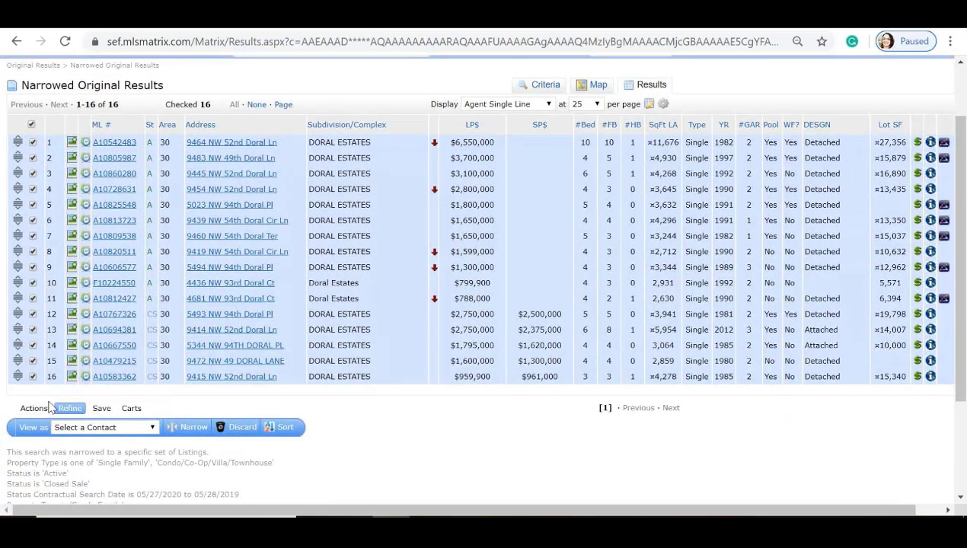
{"action": "scroll", "coordinate": [52, 405], "scroll_direction": "up", "scroll_amount": 1}
{"action": "scroll", "coordinate": [42, 418], "scroll_direction": "down", "scroll_amount": 1}
{"action": "left_click", "coordinate": [34, 409]}
{"action": "left_click", "coordinate": [42, 428]}
{"action": "scroll", "coordinate": [38, 432], "scroll_direction": "down", "scroll_amount": 1}
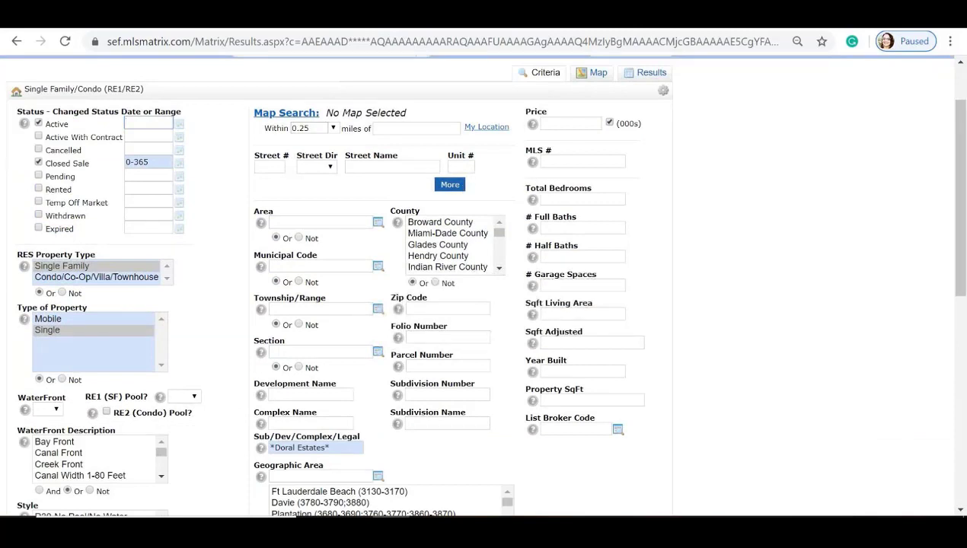
Step: Rerun the search requiring at least 3 total bedrooms and 3 full baths
{"action": "left_click", "coordinate": [545, 198]}
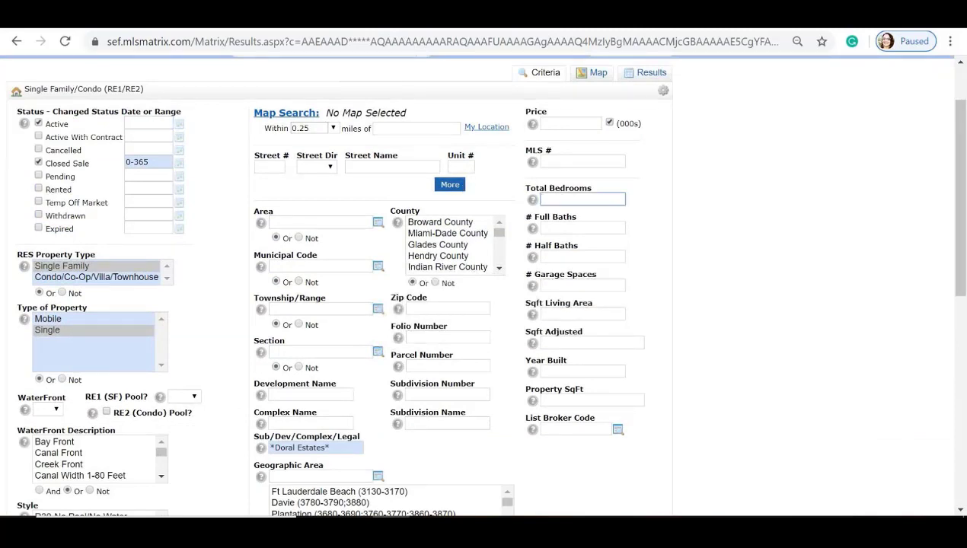
{"action": "type", "text": "3"}
{"action": "key", "text": "Tab"}
{"action": "type", "text": "3"}
{"action": "scroll", "coordinate": [641, 209], "scroll_direction": "down", "scroll_amount": 1}
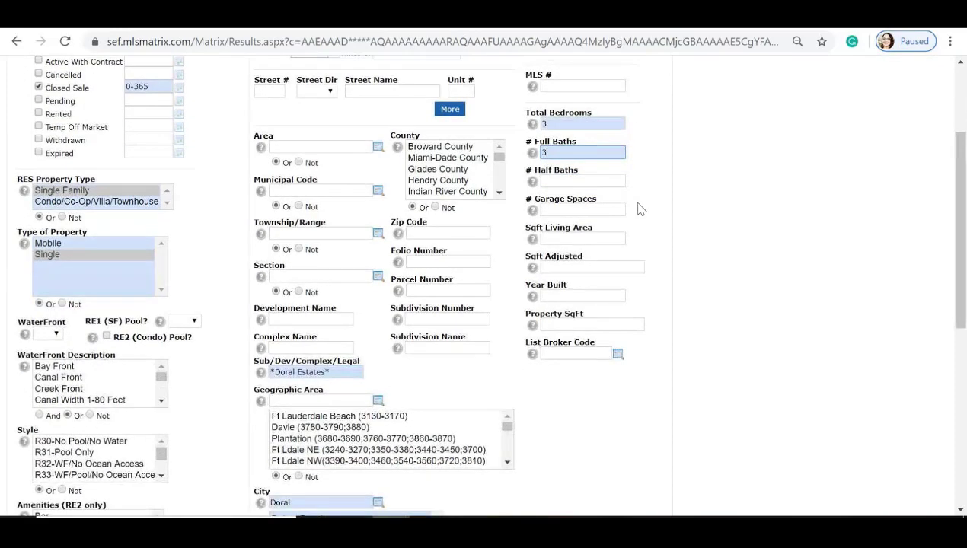
{"action": "scroll", "coordinate": [642, 210], "scroll_direction": "down", "scroll_amount": 3}
{"action": "left_click", "coordinate": [197, 406]}
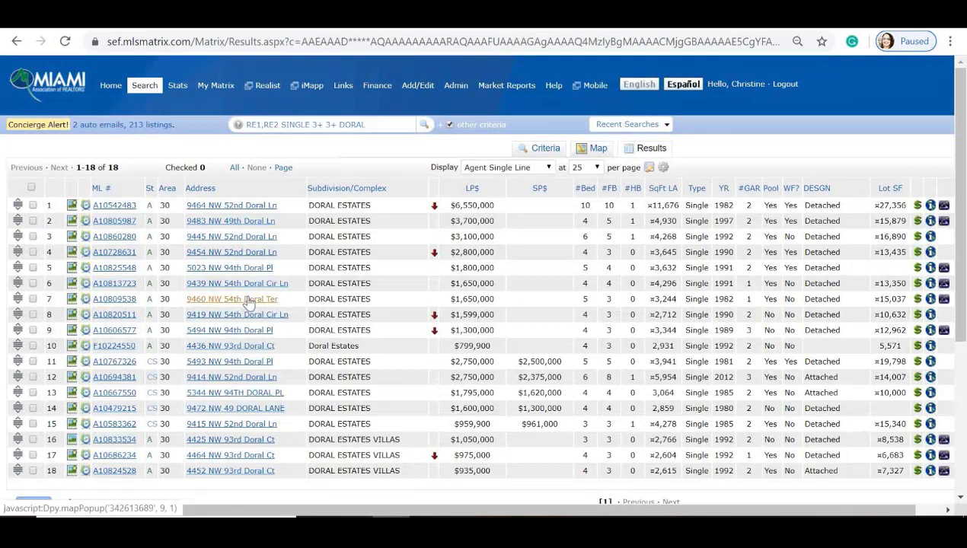
Step: Check all 18 resulting listings and bring up their print options
{"action": "left_click", "coordinate": [31, 187]}
{"action": "scroll", "coordinate": [250, 272], "scroll_direction": "down", "scroll_amount": 2}
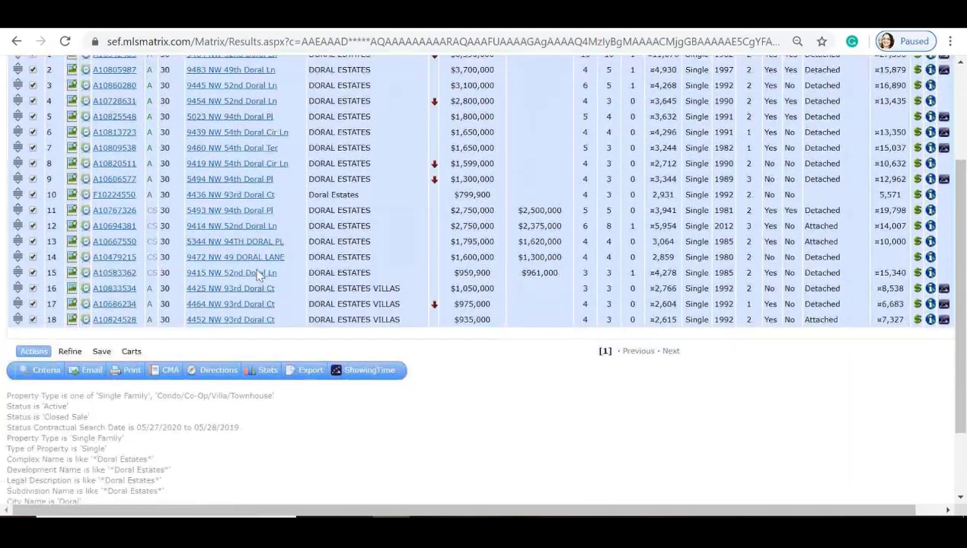
{"action": "left_click", "coordinate": [133, 375]}
Step: Generate the 18-listing CMA 1 Line Summary PDF with 13 active and 5 closed sales
{"action": "scroll", "coordinate": [82, 274], "scroll_direction": "down", "scroll_amount": 3}
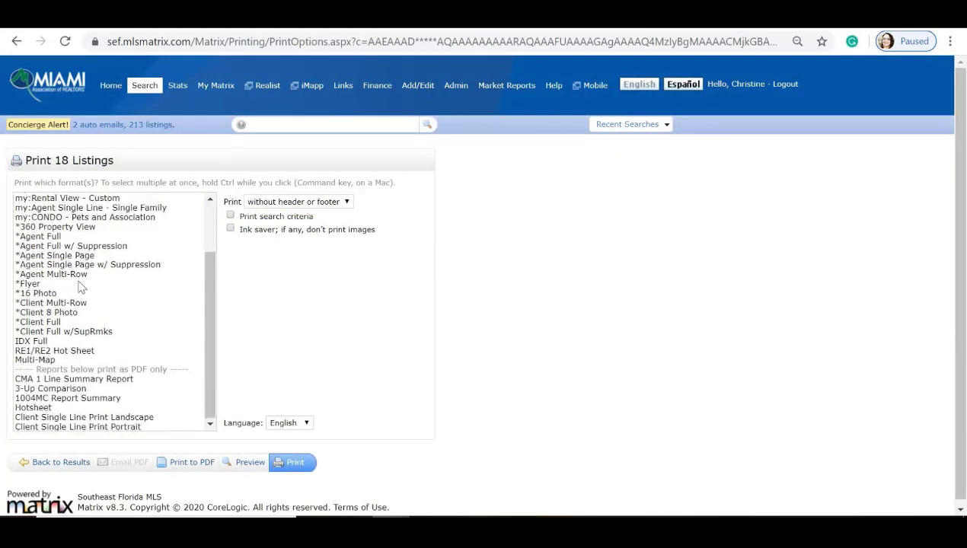
{"action": "left_click", "coordinate": [65, 379]}
{"action": "left_click", "coordinate": [173, 460]}
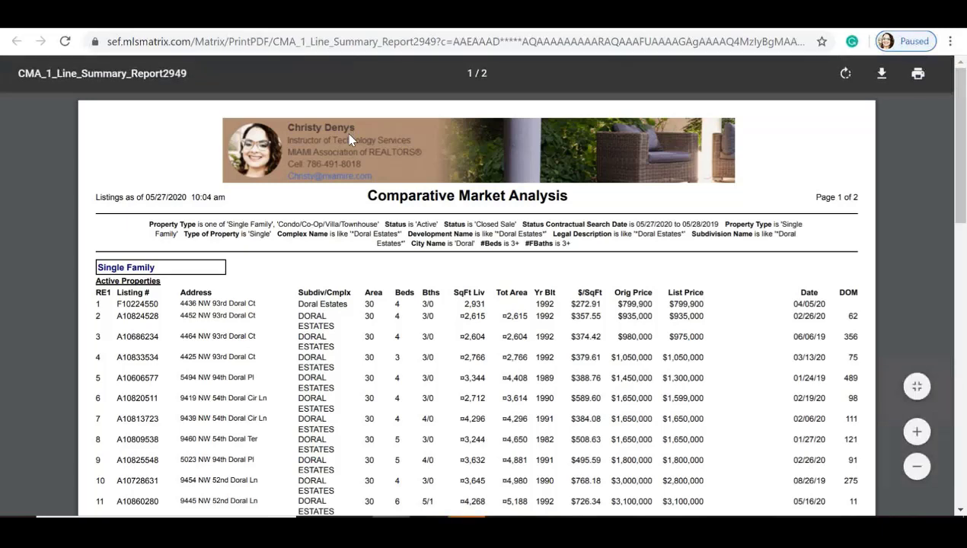
{"action": "scroll", "coordinate": [487, 304], "scroll_direction": "down", "scroll_amount": 6}
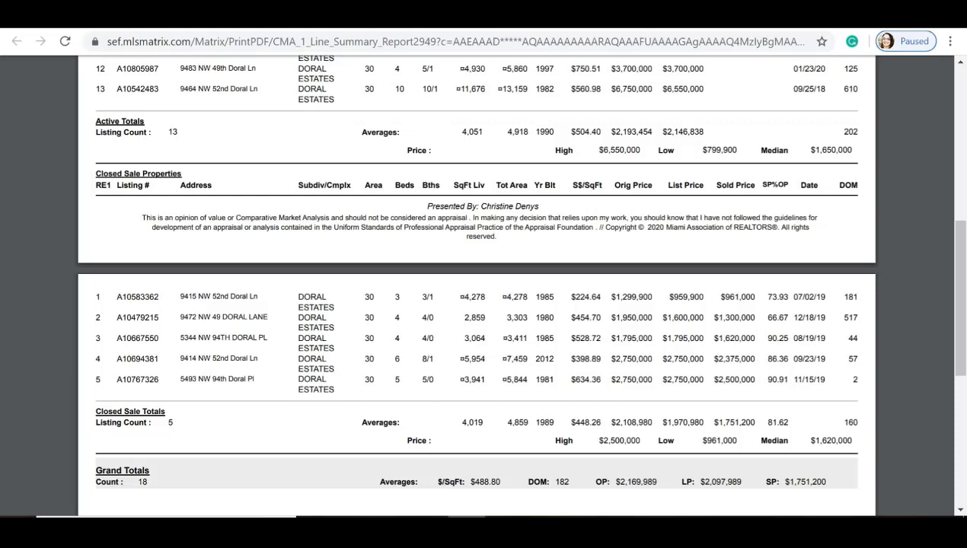
{"action": "left_click", "coordinate": [609, 17]}
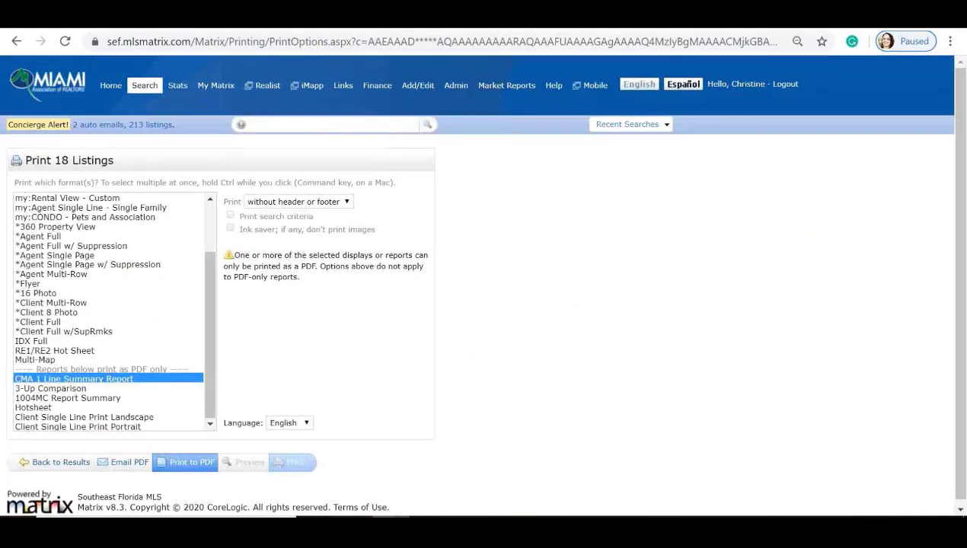
Step: Start a new CMA from the saved CMAs list on the Matrix home dashboard
{"action": "left_click", "coordinate": [105, 89]}
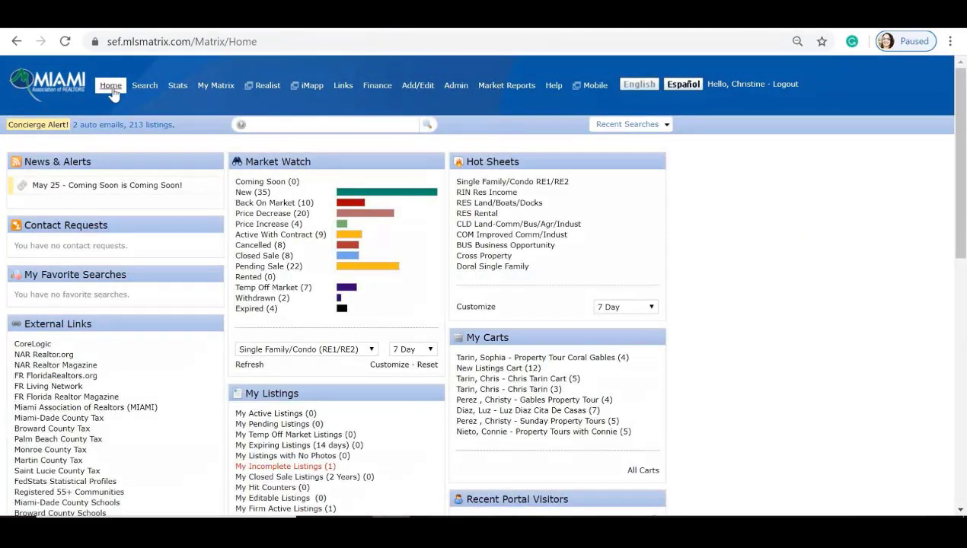
{"action": "mouse_move", "coordinate": [214, 89]}
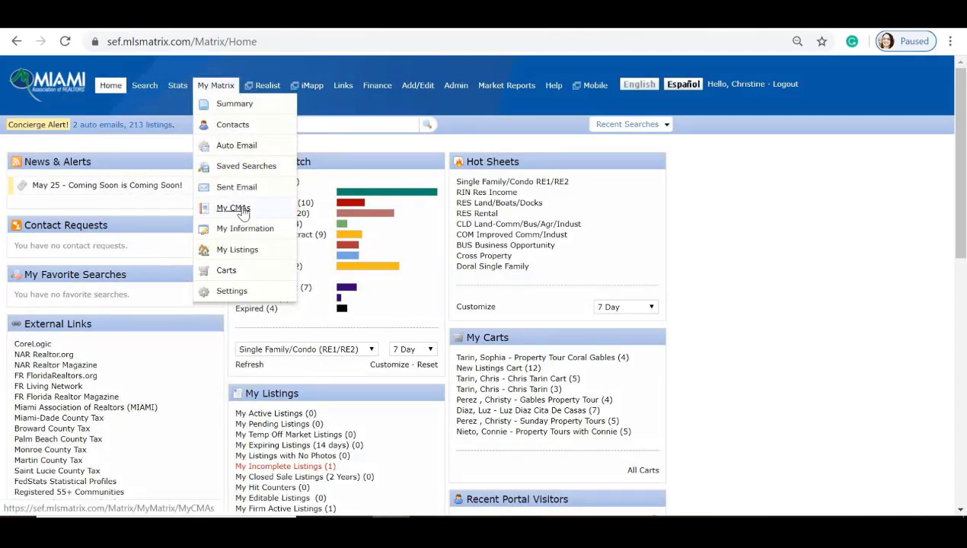
{"action": "left_click", "coordinate": [242, 212]}
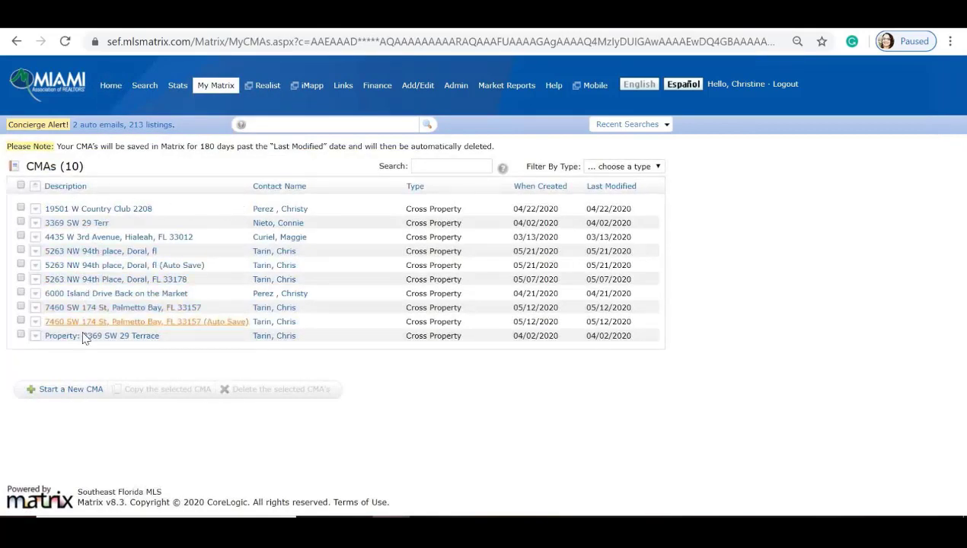
{"action": "left_click", "coordinate": [76, 391]}
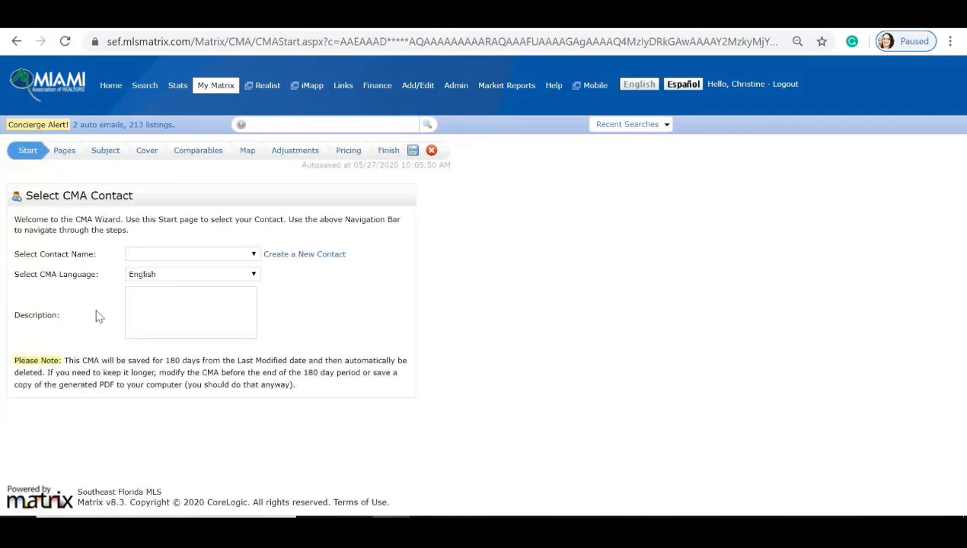
Step: Assign the client contact and paste the subject property's address as the CMA description
{"action": "left_click", "coordinate": [146, 254]}
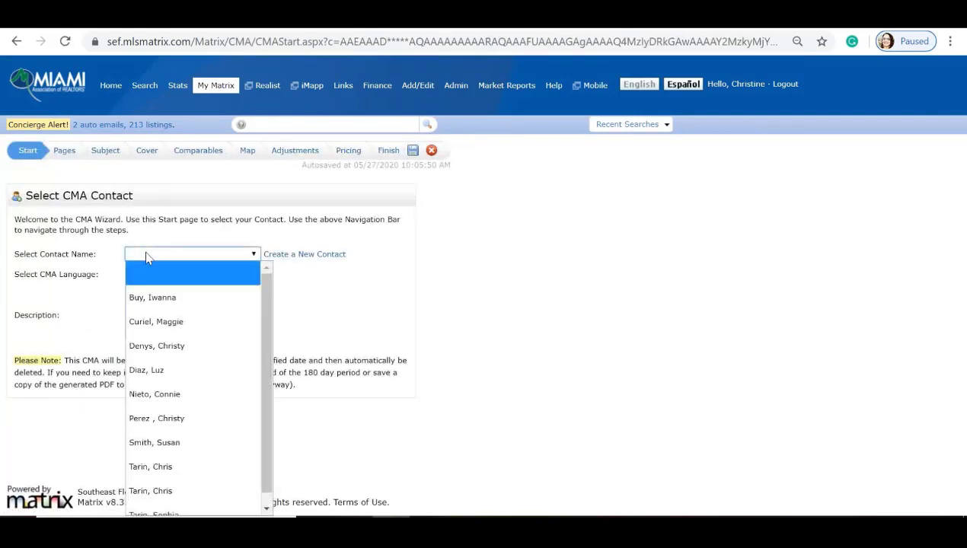
{"action": "scroll", "coordinate": [176, 336], "scroll_direction": "down", "scroll_amount": 1}
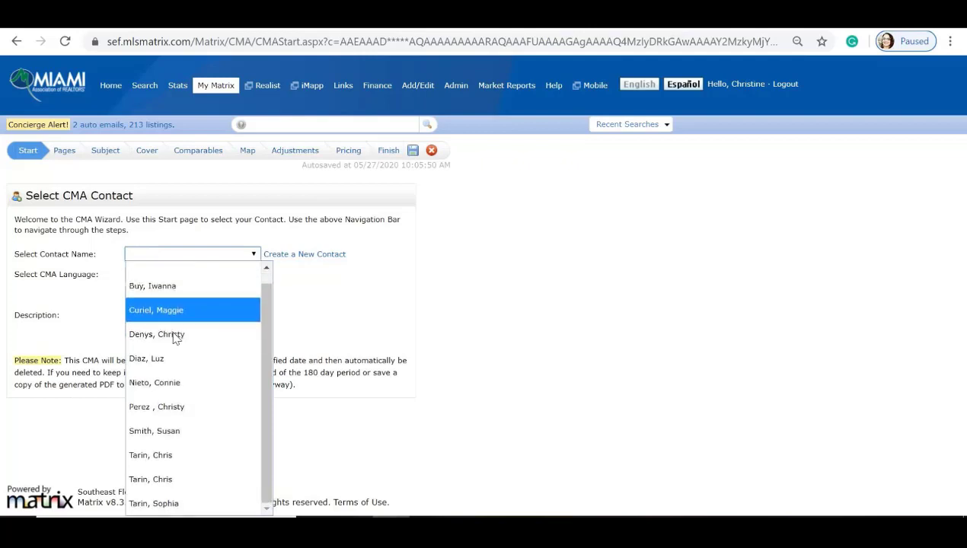
{"action": "left_click", "coordinate": [151, 456]}
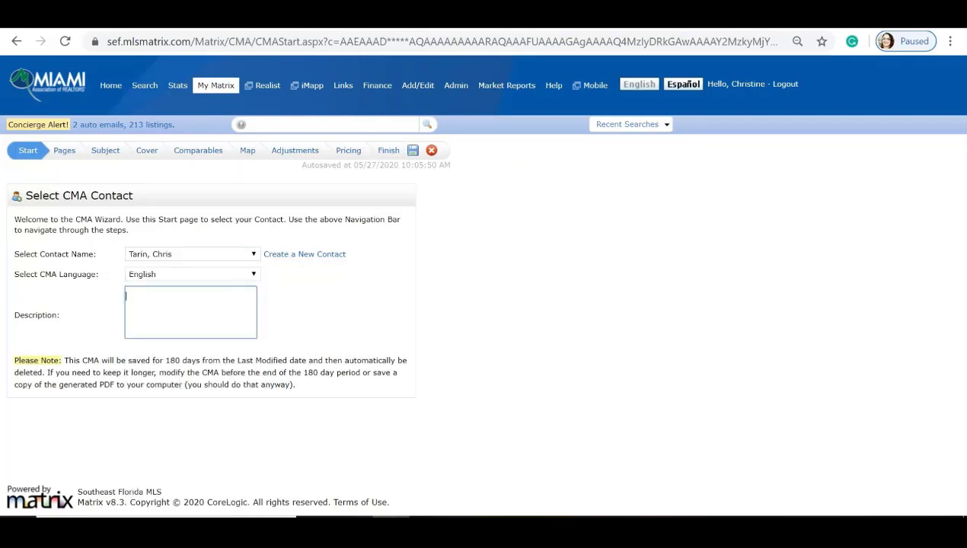
{"action": "left_click_drag", "start_coordinate": [150, 312], "coordinate": [126, 296]}
{"action": "right_click", "coordinate": [136, 303]}
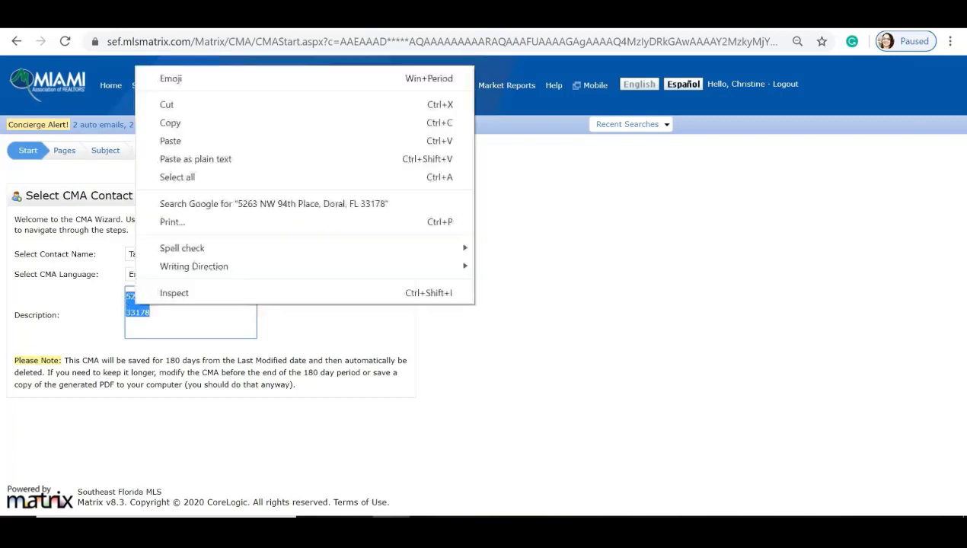
{"action": "left_click", "coordinate": [201, 124]}
{"action": "key", "text": "Right"}
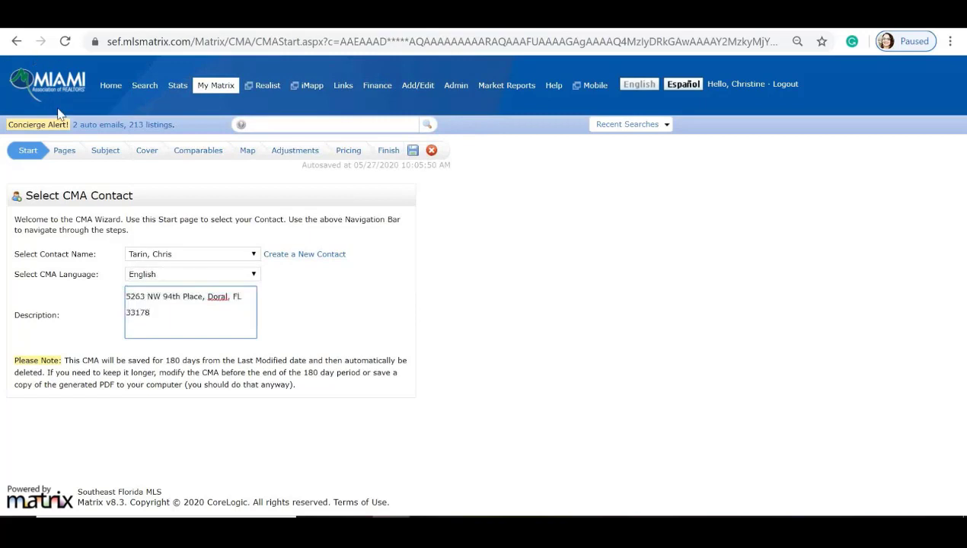
{"action": "left_click", "coordinate": [64, 151]}
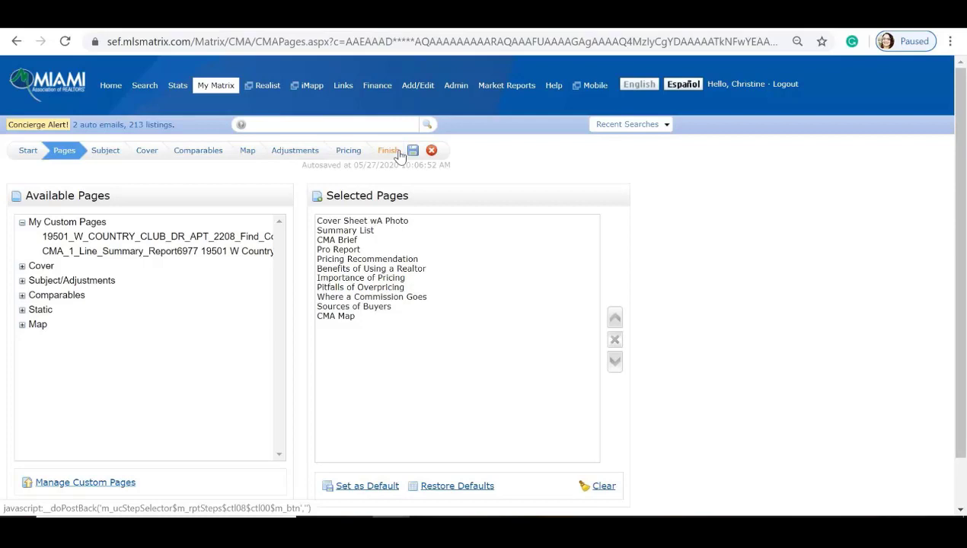
Step: Select all eleven pages from Cover Sheet wA Photo through CMA Map and remove them
{"action": "left_click", "coordinate": [354, 222]}
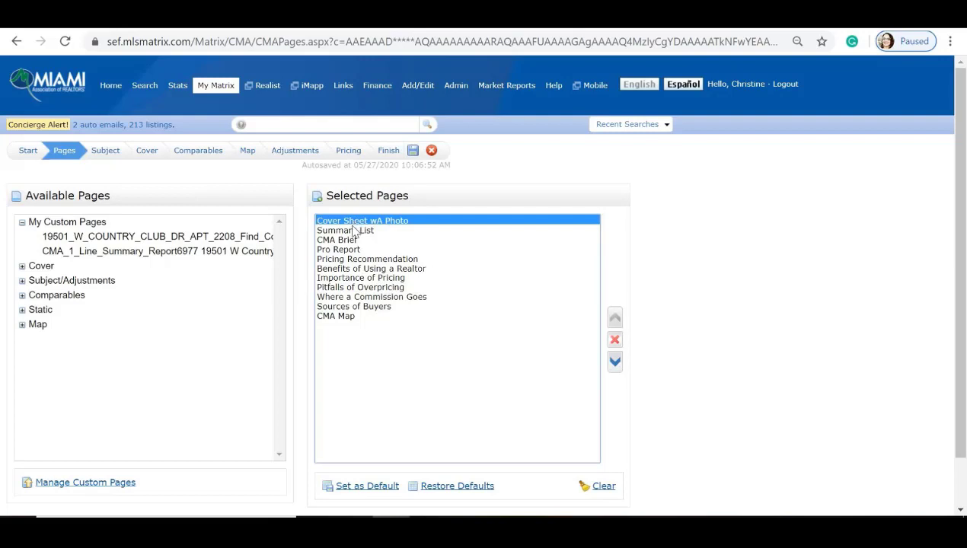
{"action": "left_click", "coordinate": [344, 230], "text": "ctrl"}
{"action": "left_click", "coordinate": [339, 250], "text": "ctrl"}
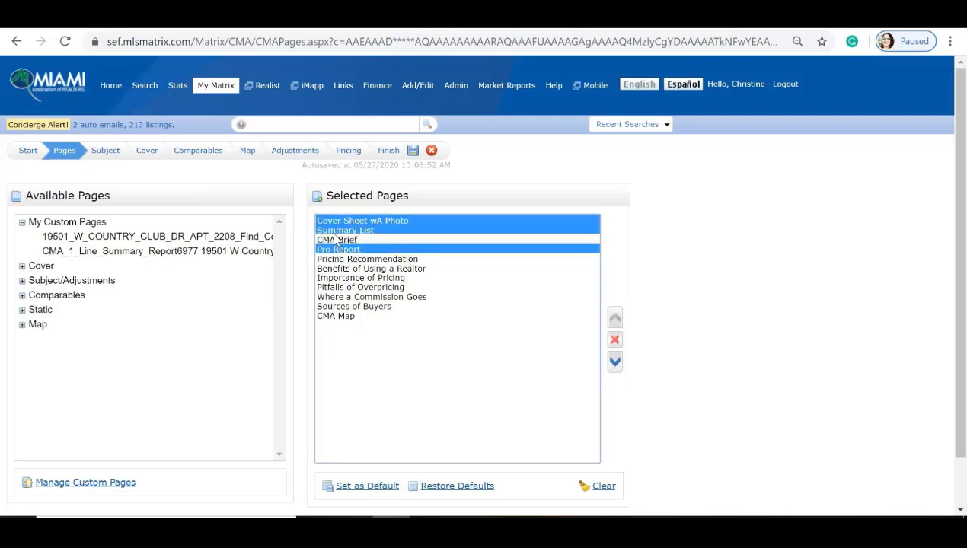
{"action": "left_click", "coordinate": [335, 240], "text": "ctrl"}
{"action": "left_click", "coordinate": [336, 260], "text": "ctrl"}
{"action": "left_click", "coordinate": [339, 270], "text": "ctrl"}
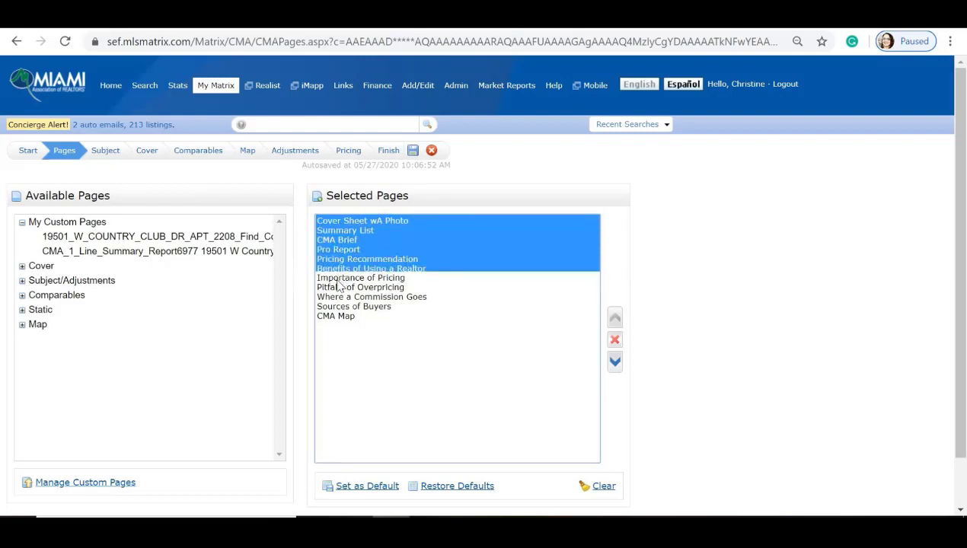
{"action": "left_click", "coordinate": [340, 278], "text": "ctrl"}
{"action": "left_click", "coordinate": [340, 287], "text": "ctrl"}
{"action": "left_click", "coordinate": [340, 297], "text": "ctrl"}
{"action": "left_click", "coordinate": [340, 307], "text": "ctrl"}
{"action": "left_click", "coordinate": [340, 316], "text": "ctrl"}
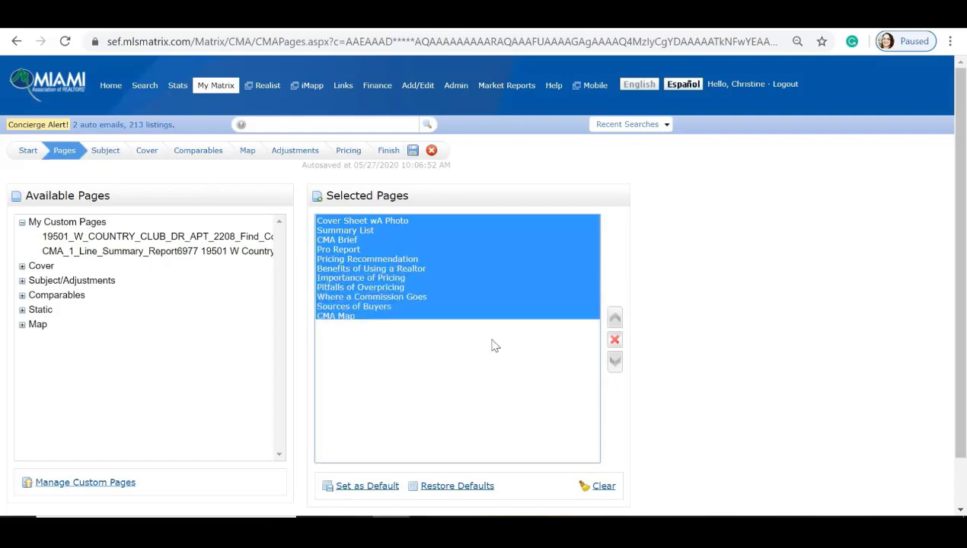
{"action": "left_click", "coordinate": [613, 342]}
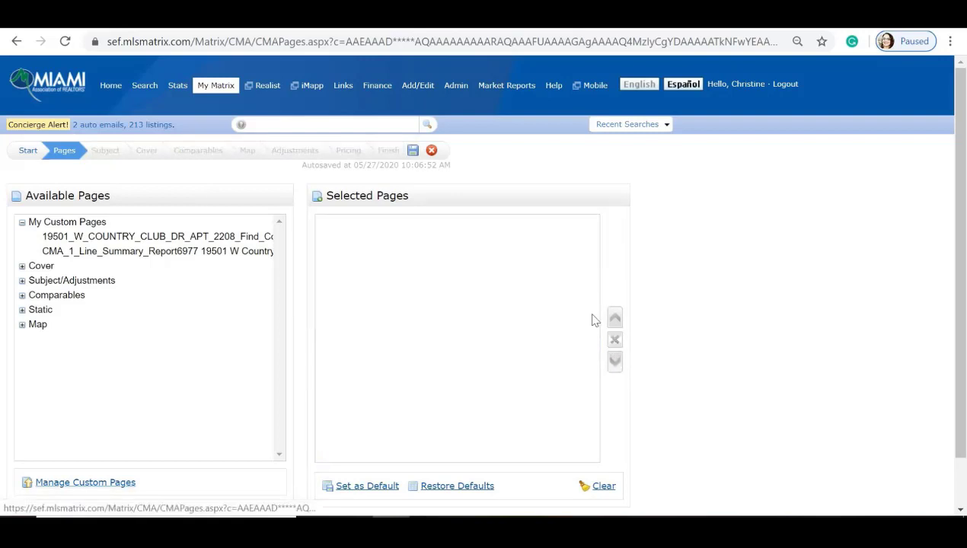
{"action": "left_click", "coordinate": [22, 223]}
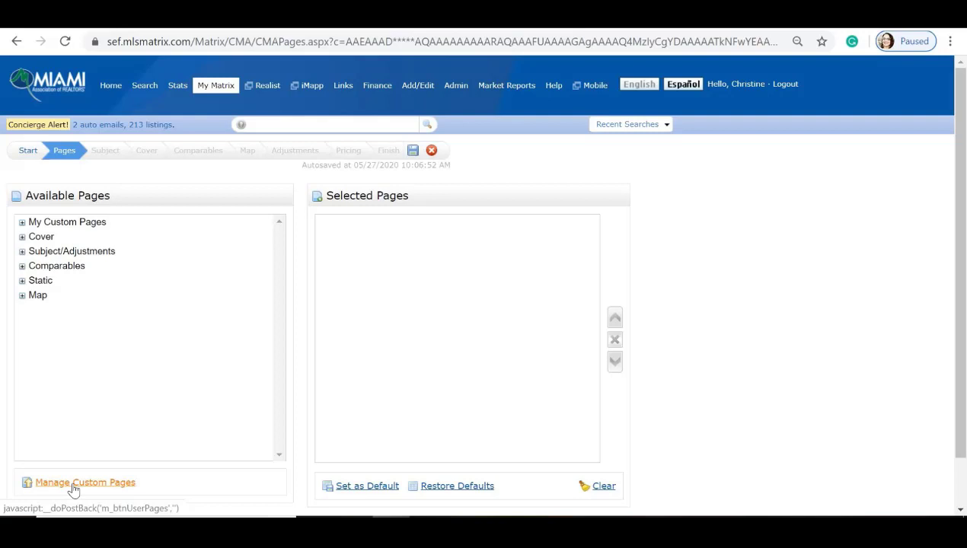
Step: Add My Custom Pages plus all Cover, Subject/Adjustments, Comparables, Static and Map pages to the report
{"action": "left_click_drag", "start_coordinate": [70, 223], "coordinate": [338, 226]}
{"action": "left_click", "coordinate": [44, 238]}
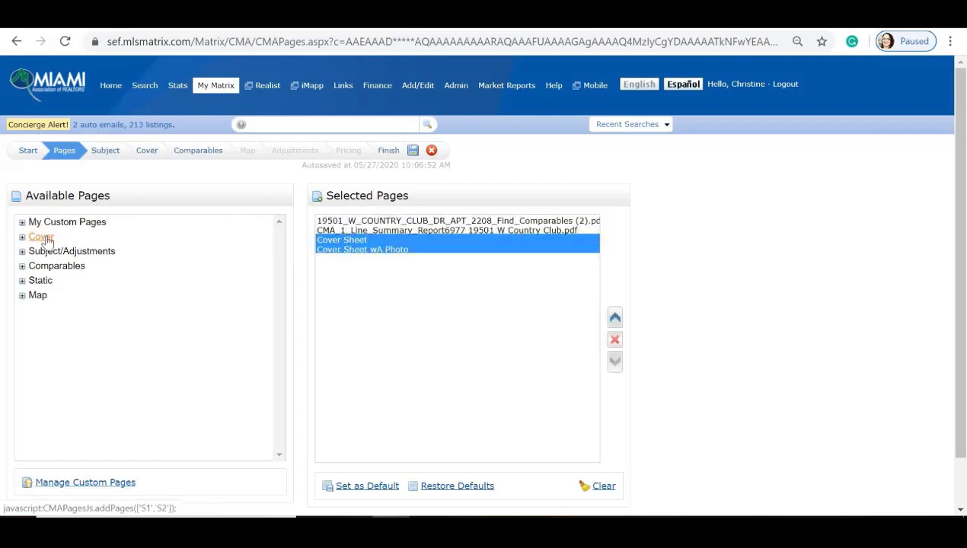
{"action": "left_click", "coordinate": [46, 252]}
{"action": "left_click", "coordinate": [38, 266]}
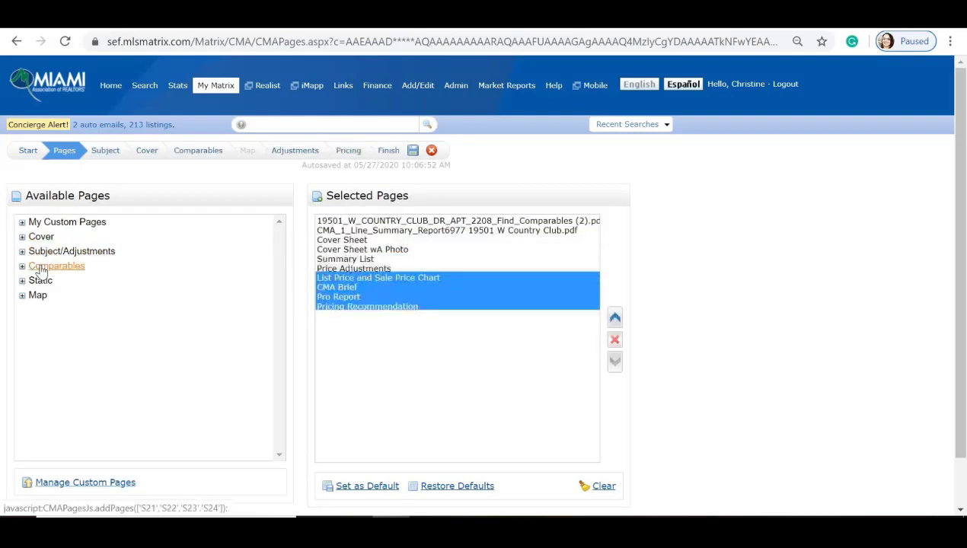
{"action": "left_click", "coordinate": [38, 281]}
{"action": "left_click", "coordinate": [36, 296]}
{"action": "left_click", "coordinate": [348, 221]}
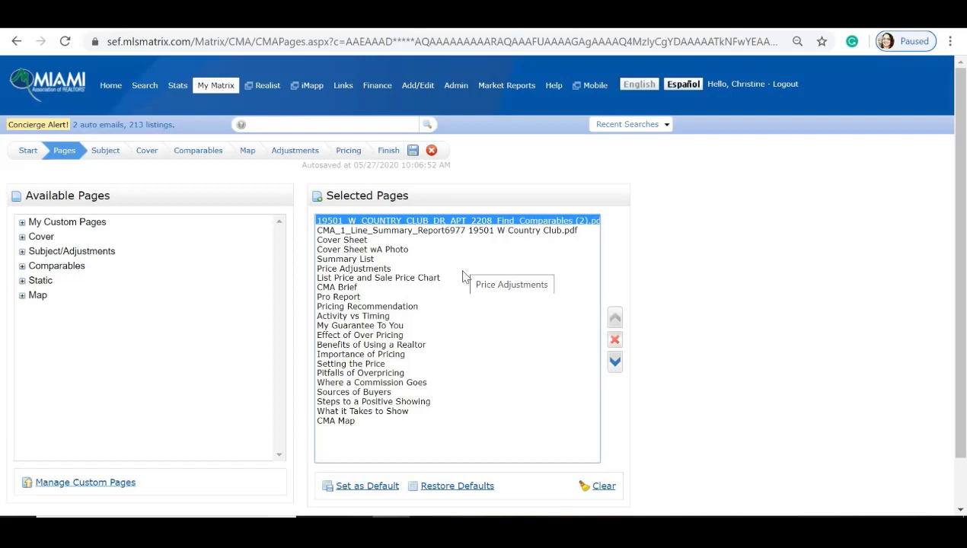
{"action": "left_click", "coordinate": [106, 151]}
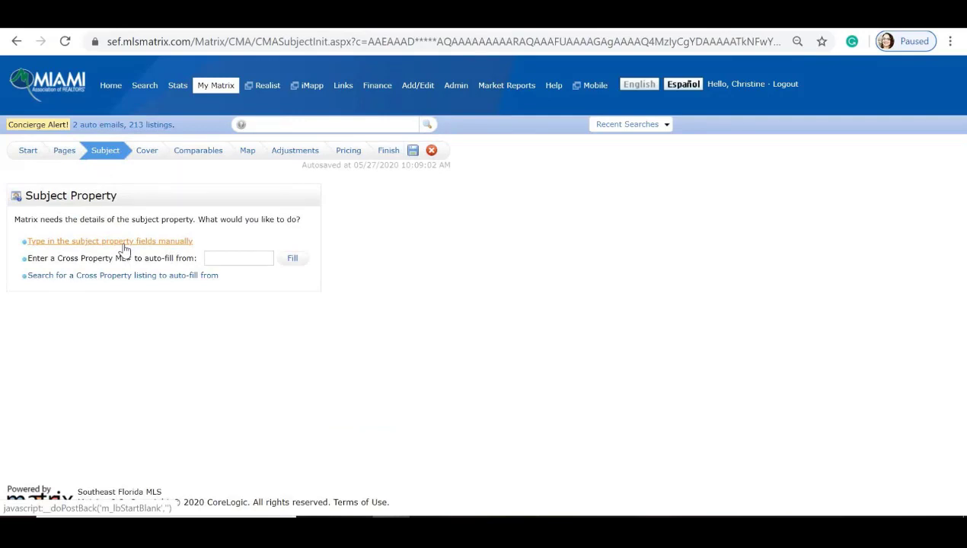
{"action": "left_click", "coordinate": [124, 242]}
{"action": "left_click", "coordinate": [239, 258]}
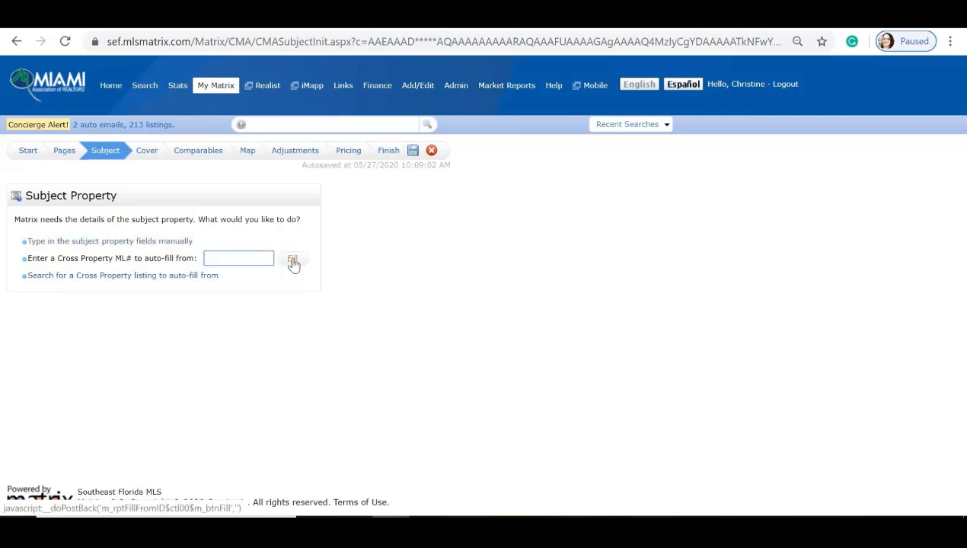
{"action": "left_click", "coordinate": [87, 284]}
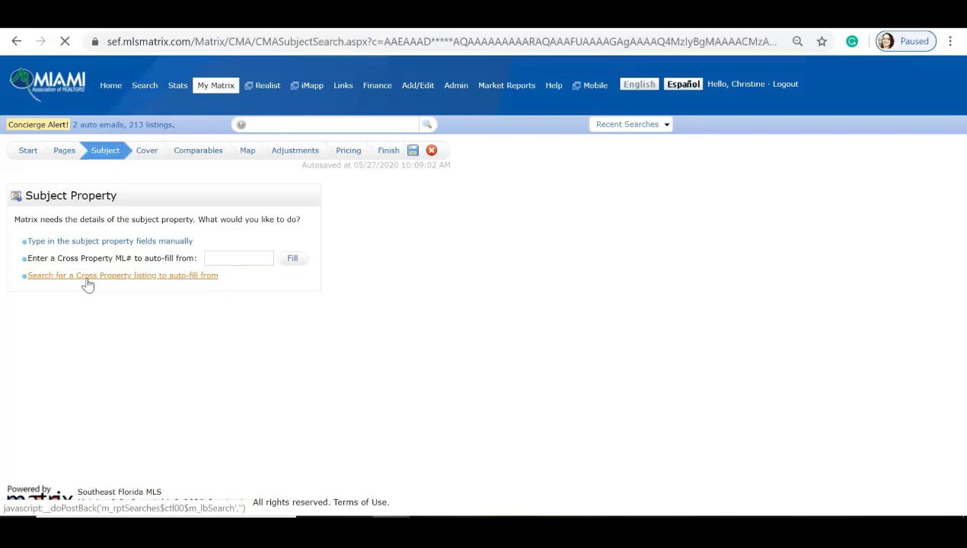
{"action": "left_click", "coordinate": [269, 279]}
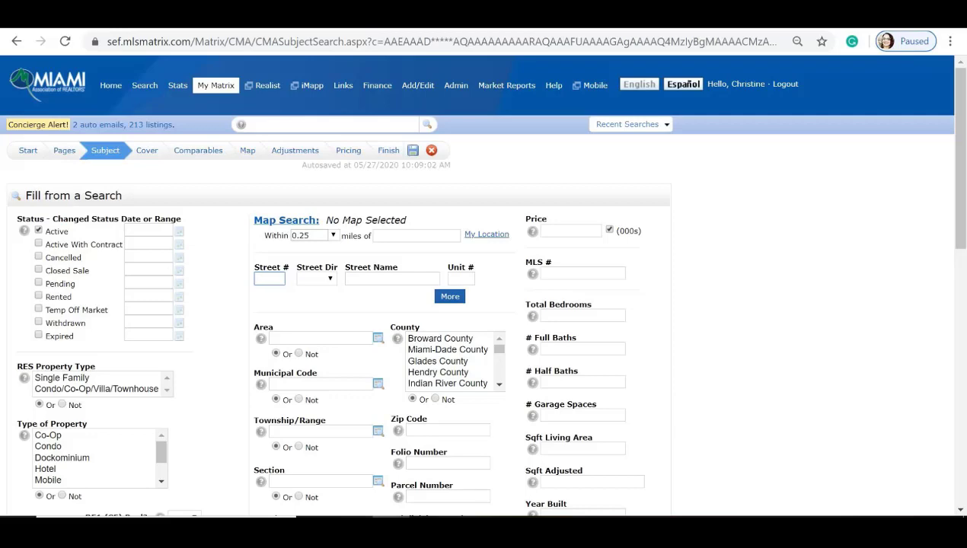
{"action": "mouse_move", "coordinate": [150, 251]}
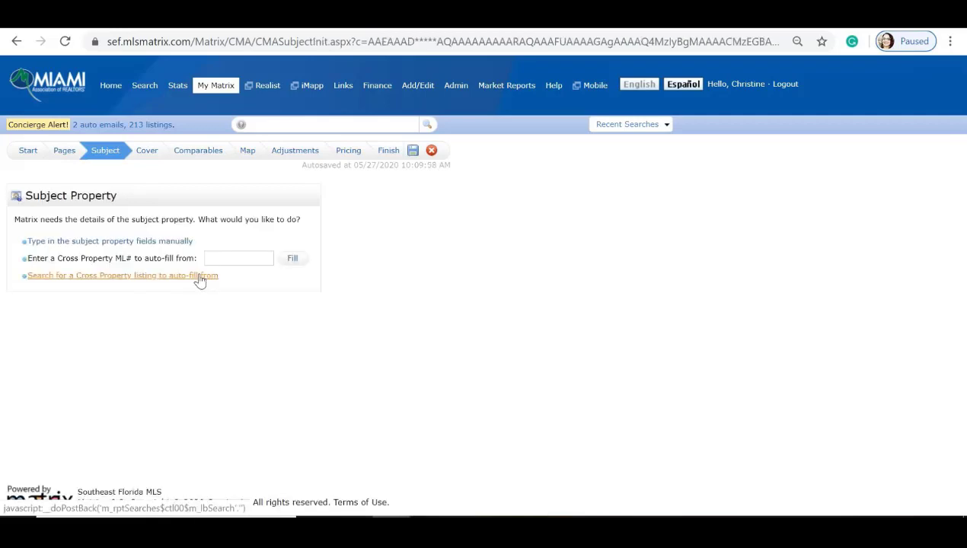
{"action": "left_click", "coordinate": [198, 276]}
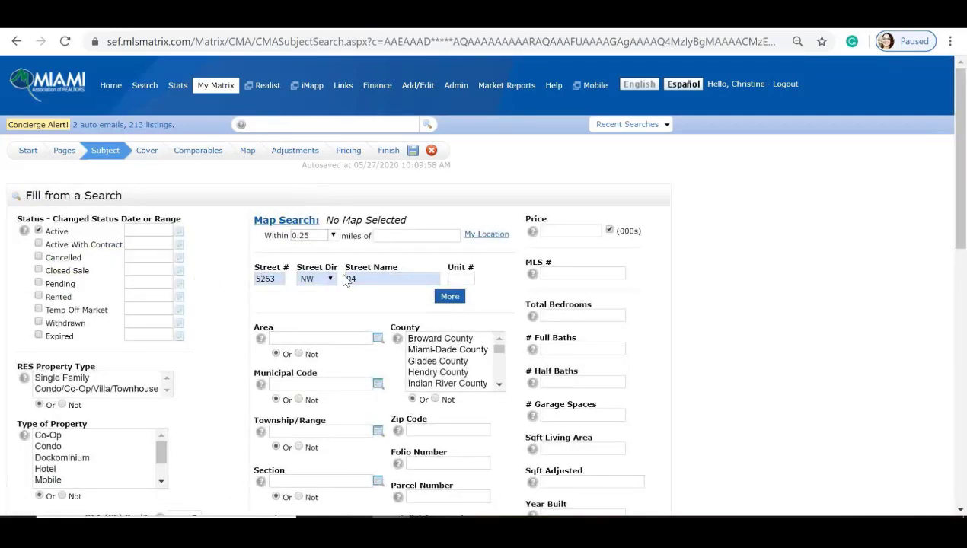
{"action": "left_click", "coordinate": [348, 279]}
{"action": "scroll", "coordinate": [251, 284], "scroll_direction": "down", "scroll_amount": 1}
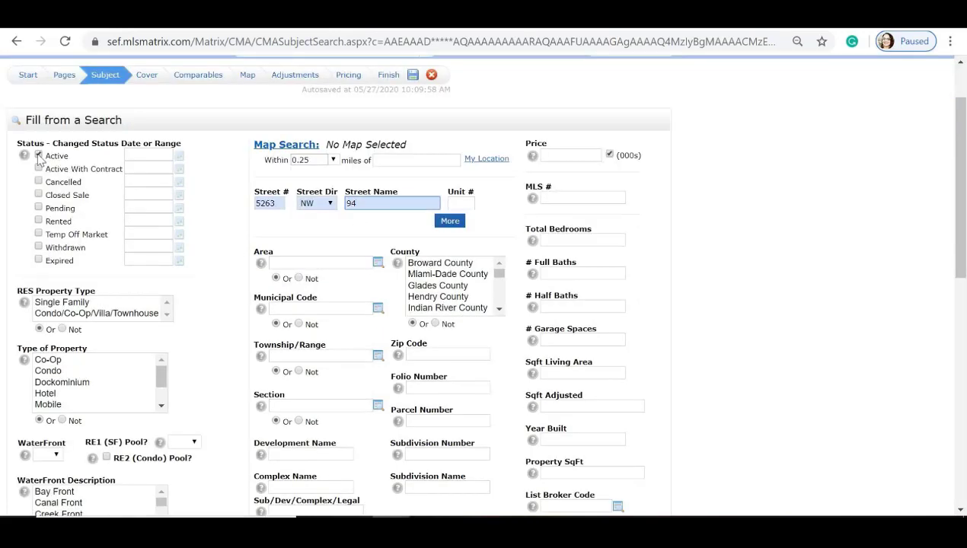
Step: Search all statuses and fill the subject details from the first matching listing
{"action": "left_click", "coordinate": [38, 155]}
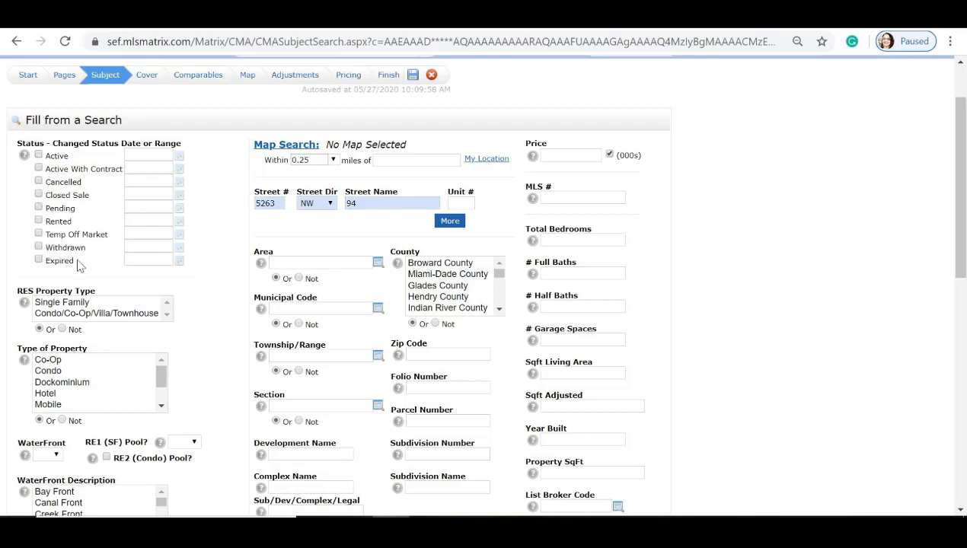
{"action": "scroll", "coordinate": [159, 311], "scroll_direction": "down", "scroll_amount": 5}
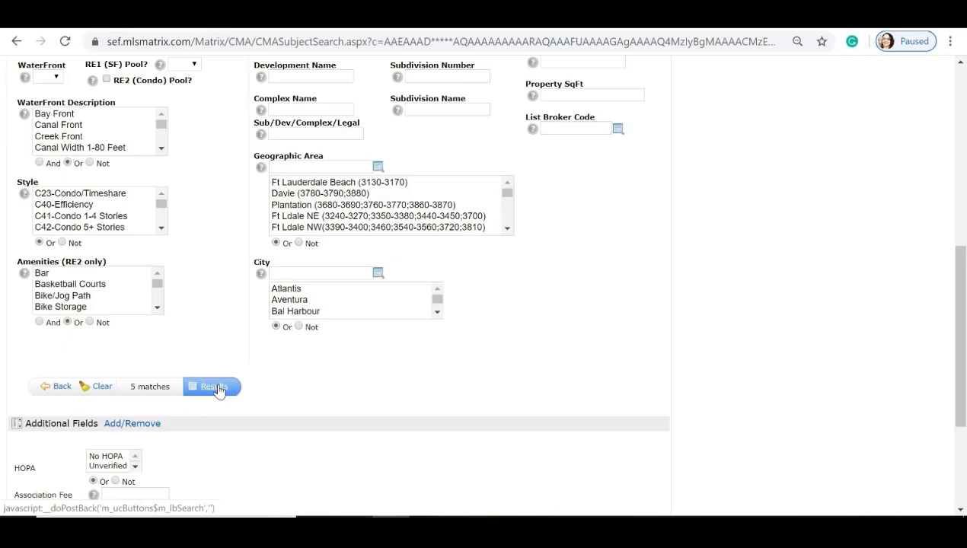
{"action": "left_click", "coordinate": [219, 390]}
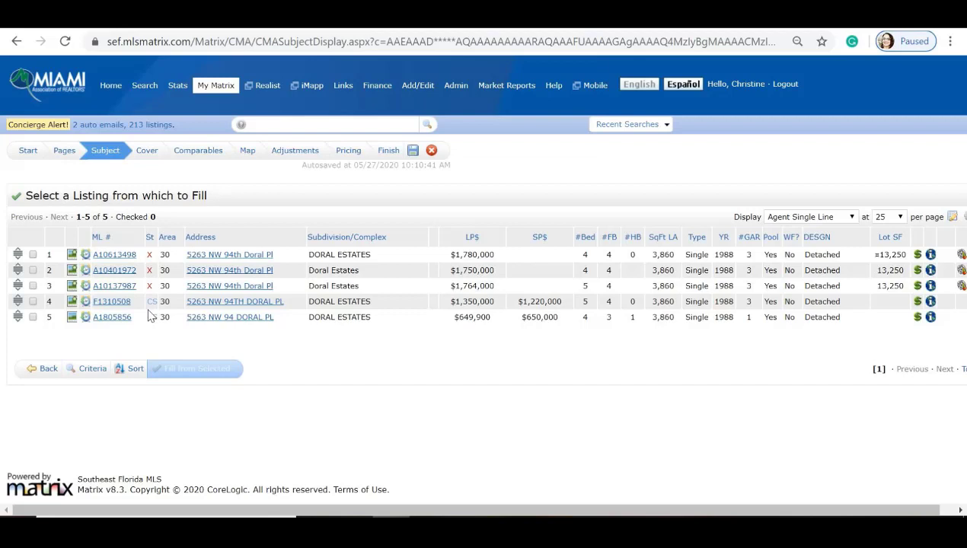
{"action": "left_click", "coordinate": [32, 255]}
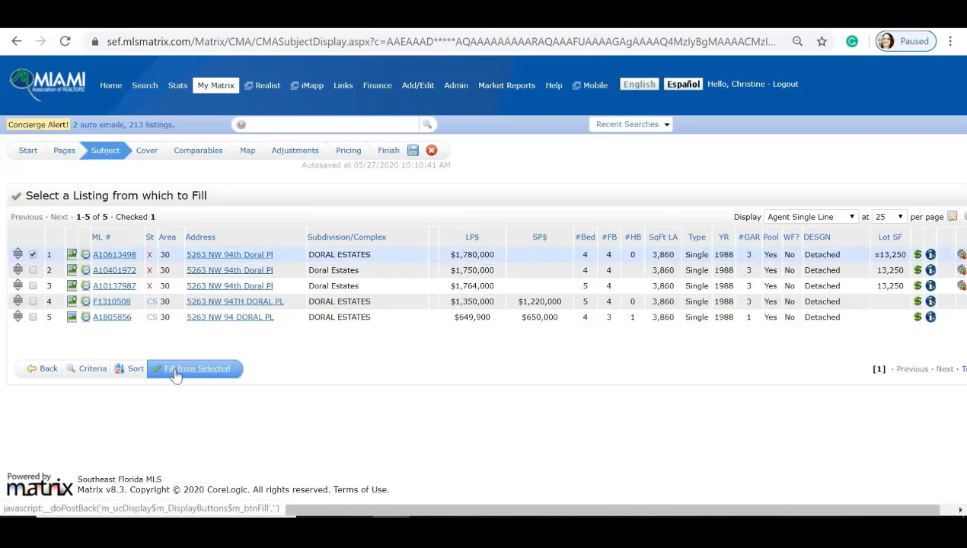
{"action": "left_click", "coordinate": [175, 371]}
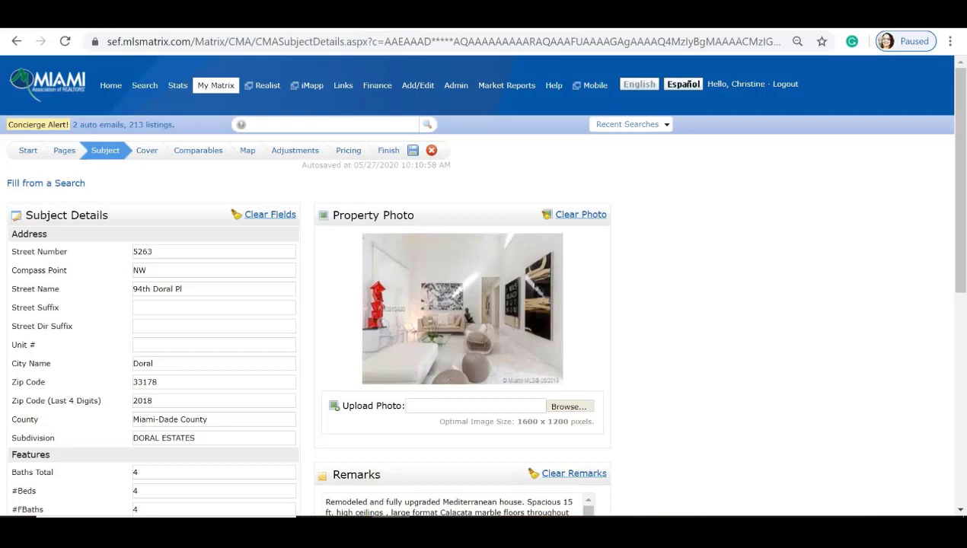
Step: Clear the subject property's remarks text, leaving the Remarks box empty
{"action": "scroll", "coordinate": [176, 354], "scroll_direction": "down", "scroll_amount": 1}
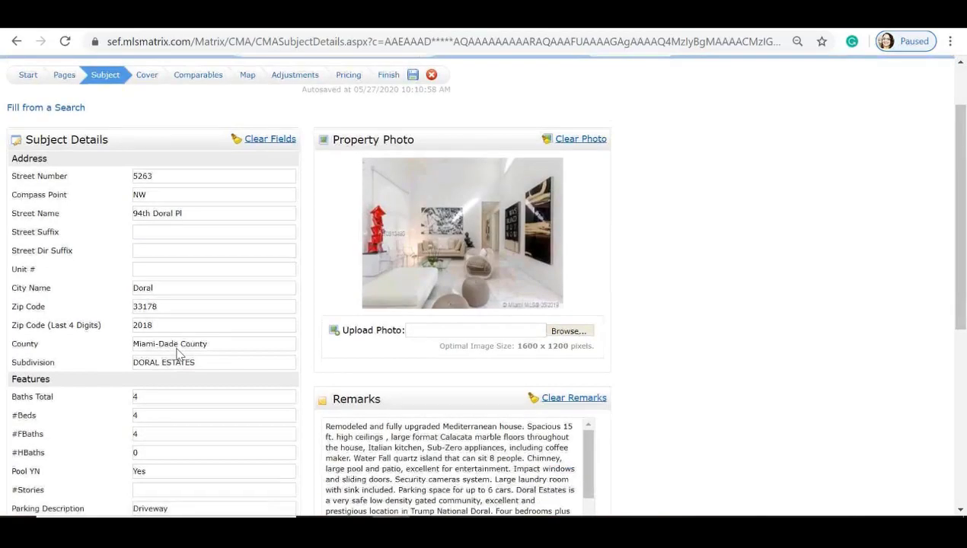
{"action": "scroll", "coordinate": [488, 173], "scroll_direction": "down", "scroll_amount": 1}
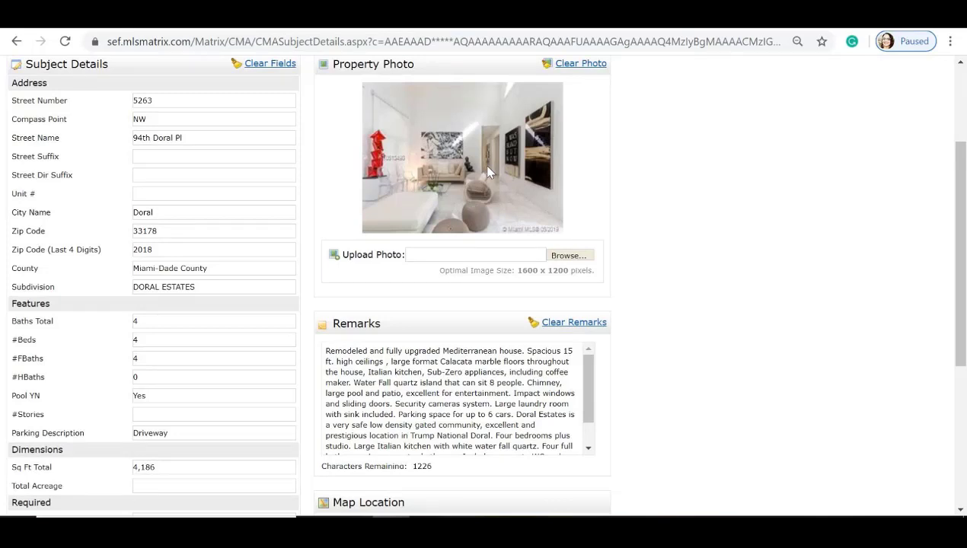
{"action": "scroll", "coordinate": [488, 172], "scroll_direction": "down", "scroll_amount": 1}
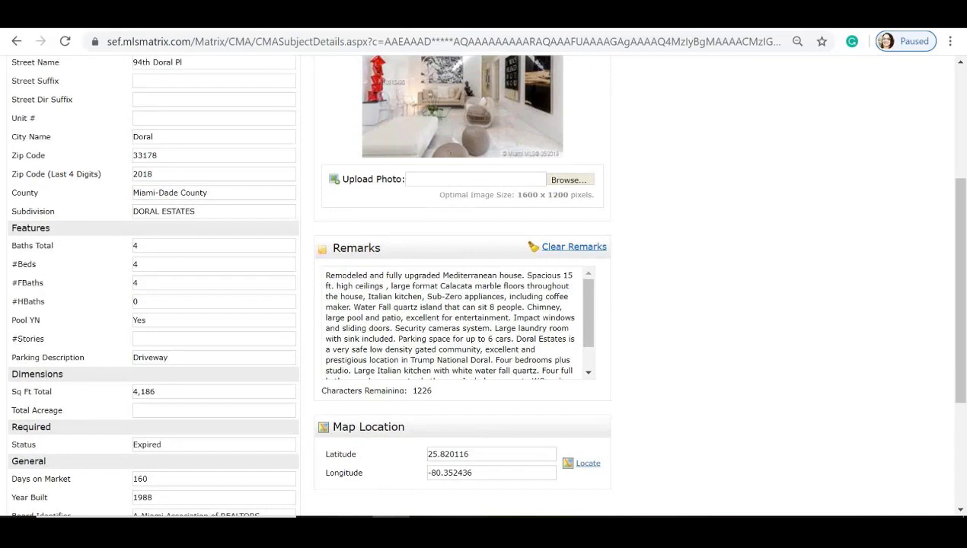
{"action": "left_click", "coordinate": [579, 250]}
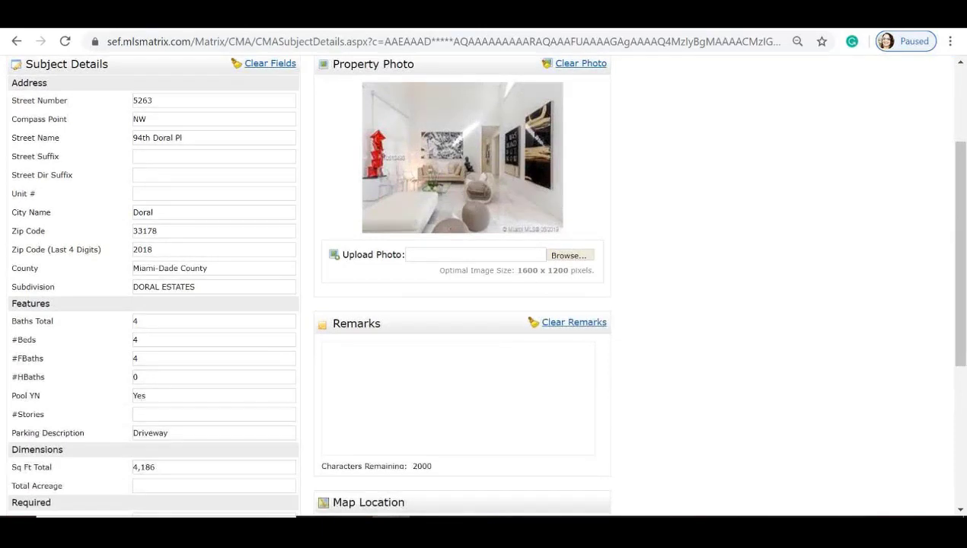
{"action": "left_click", "coordinate": [458, 398]}
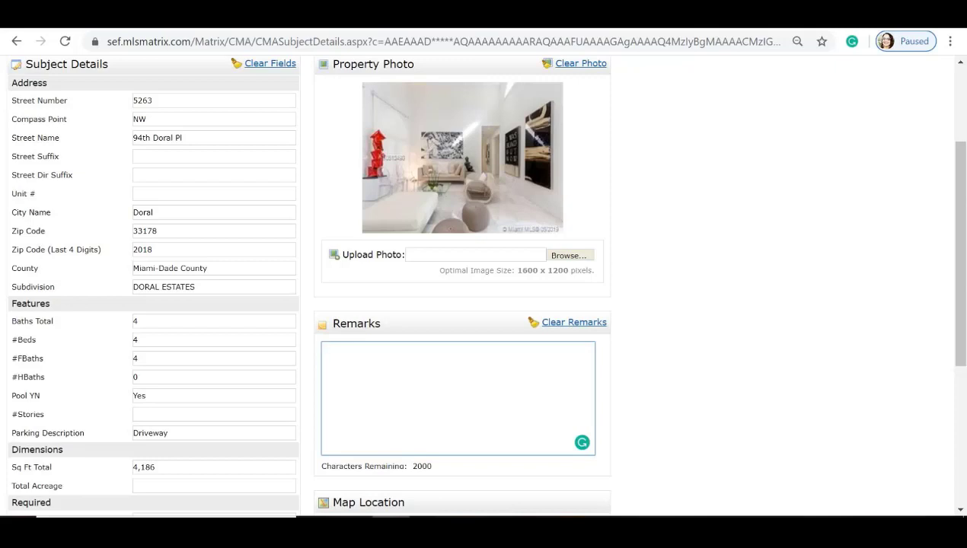
Step: Go to the CMA's Cover page showing the subject photo, client and agent information
{"action": "scroll", "coordinate": [483, 285], "scroll_direction": "down", "scroll_amount": 3}
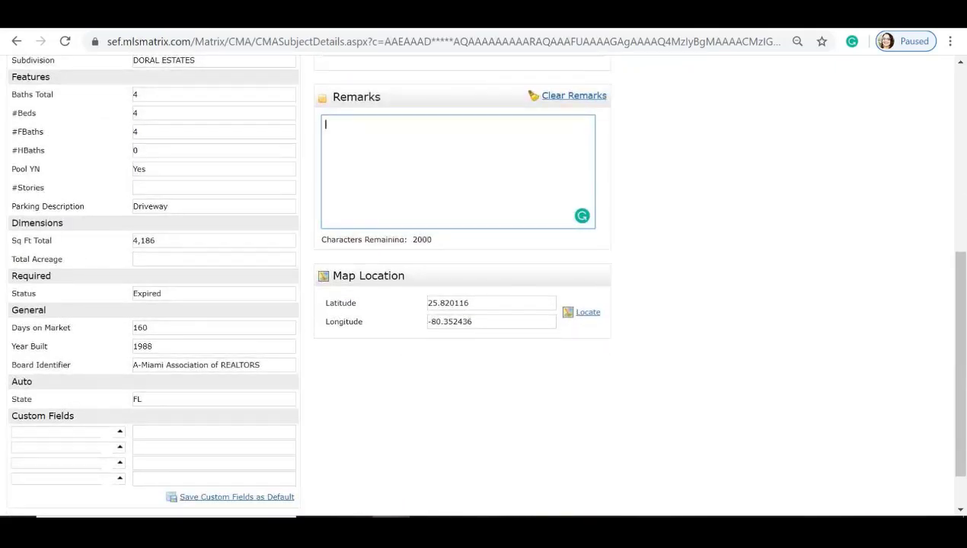
{"action": "scroll", "coordinate": [49, 385], "scroll_direction": "down", "scroll_amount": 1}
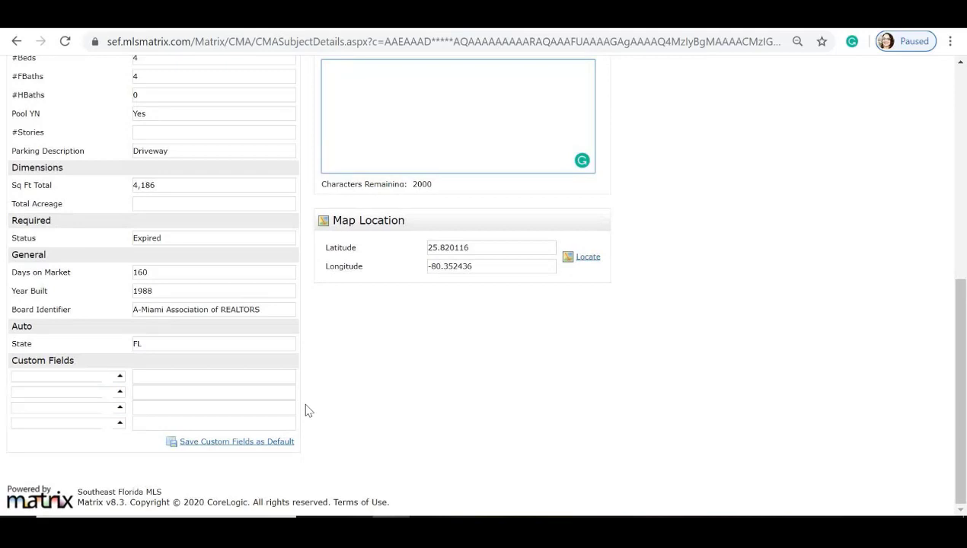
{"action": "scroll", "coordinate": [307, 410], "scroll_direction": "up", "scroll_amount": 6}
{"action": "left_click", "coordinate": [149, 153]}
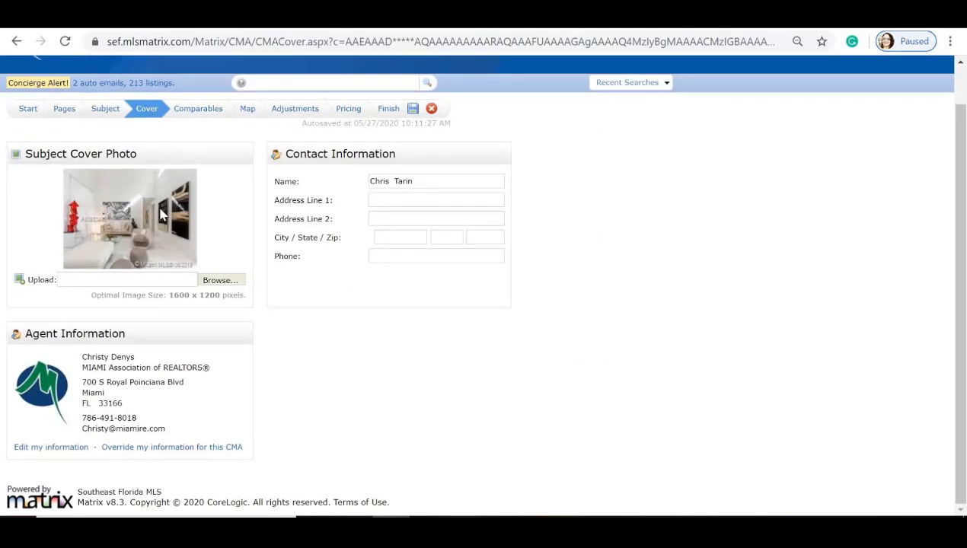
{"action": "scroll", "coordinate": [160, 215], "scroll_direction": "up", "scroll_amount": 1}
Step: Switch to the CMA's Comparables step, which has no comparables selected yet
{"action": "left_click", "coordinate": [145, 85]}
{"action": "mouse_move", "coordinate": [204, 88]}
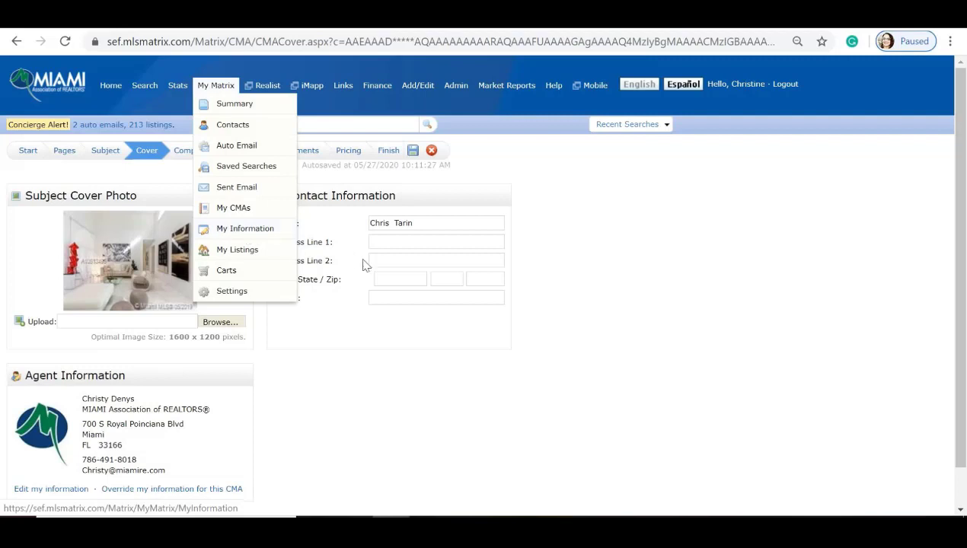
{"action": "scroll", "coordinate": [312, 339], "scroll_direction": "down", "scroll_amount": 1}
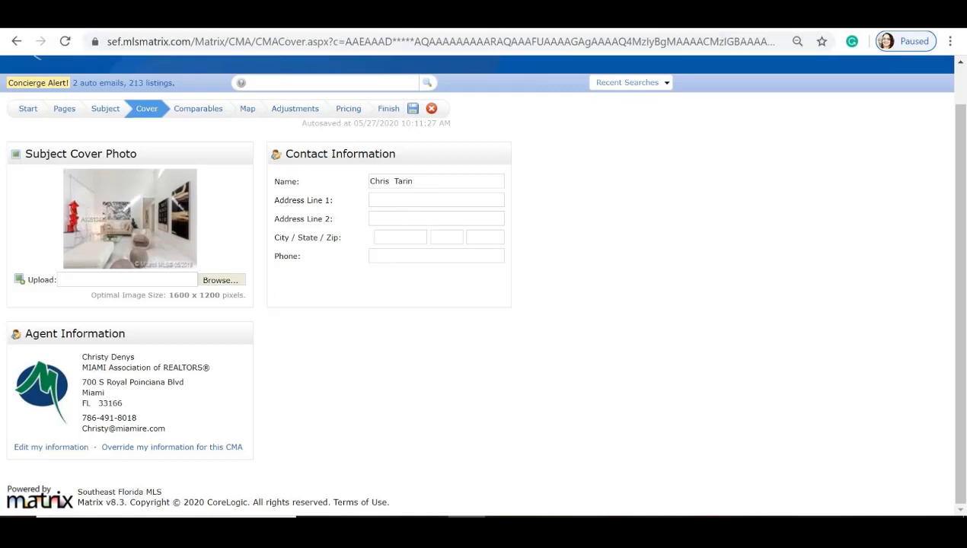
{"action": "left_click", "coordinate": [208, 118]}
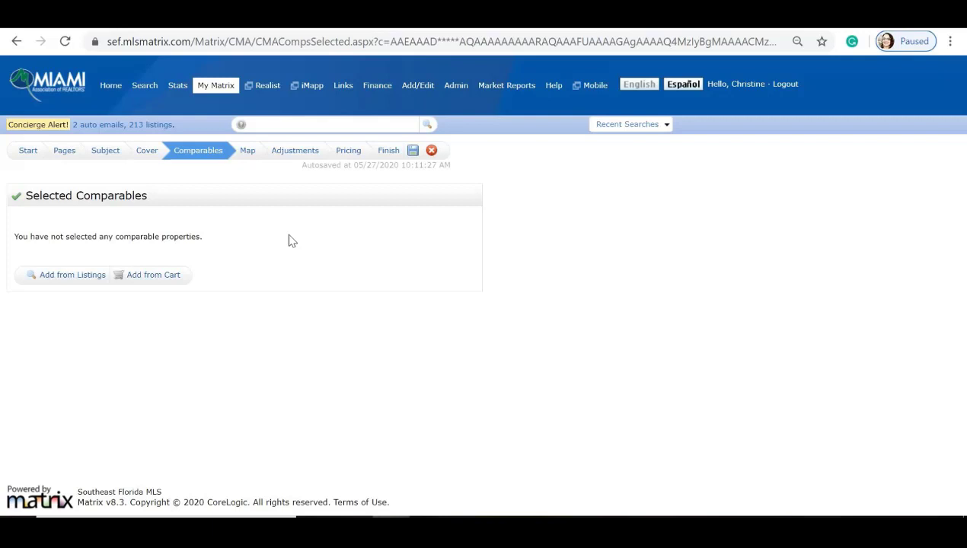
Step: Search comparables around the subject's full address with a 0.25-mile radius
{"action": "left_click", "coordinate": [82, 281]}
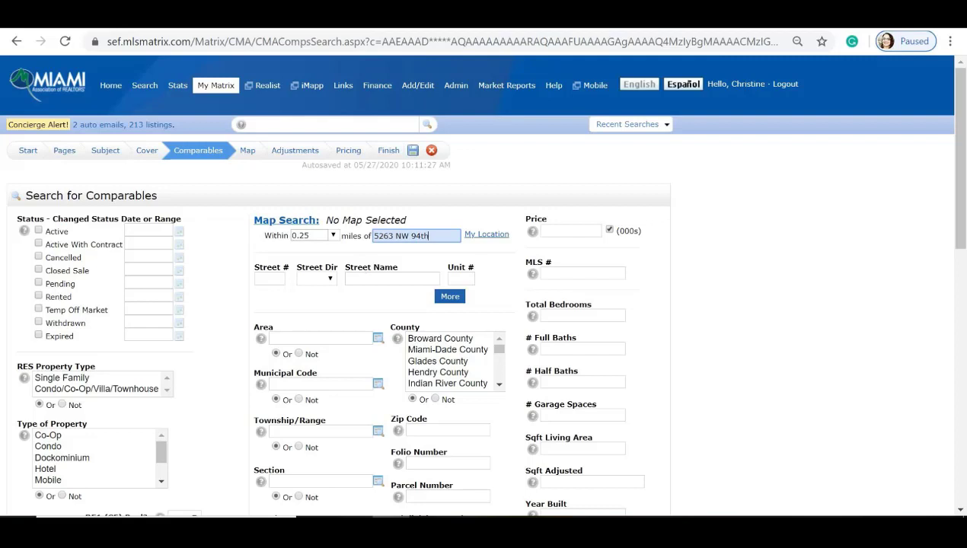
{"action": "key", "text": "Tab"}
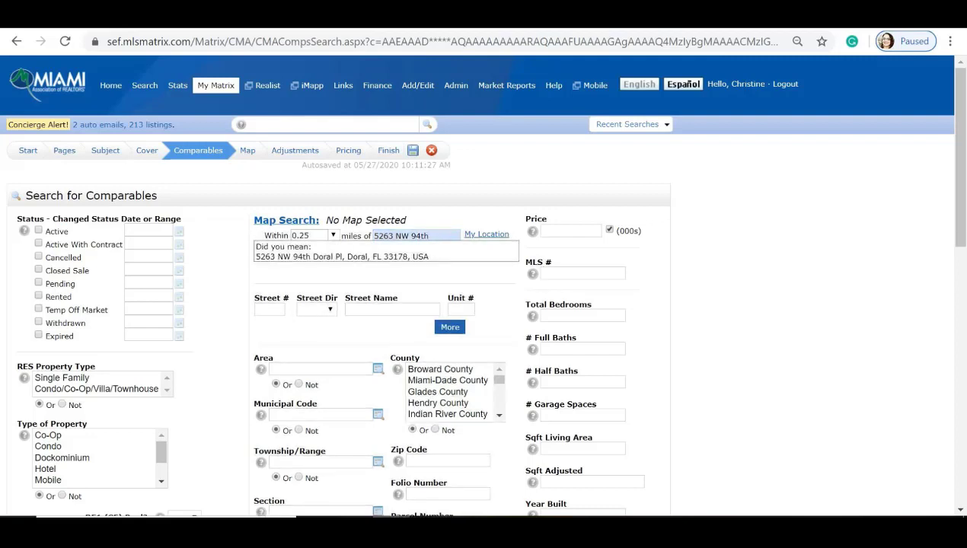
{"action": "left_click", "coordinate": [405, 259]}
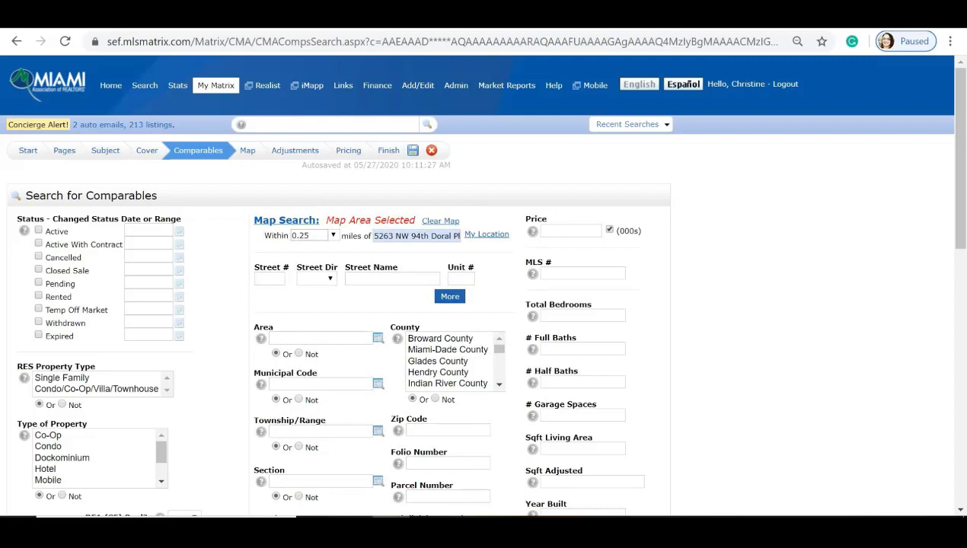
{"action": "left_click", "coordinate": [333, 236]}
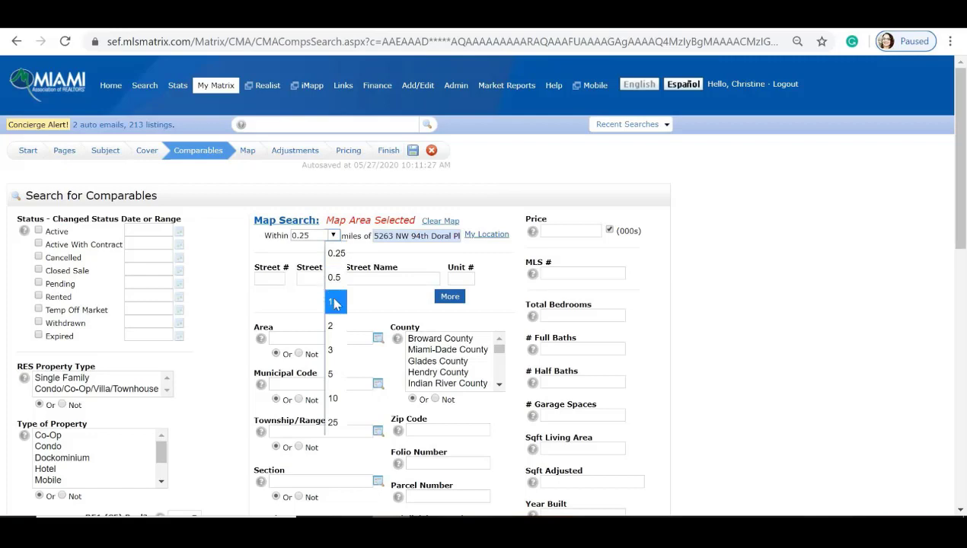
{"action": "left_click", "coordinate": [335, 255]}
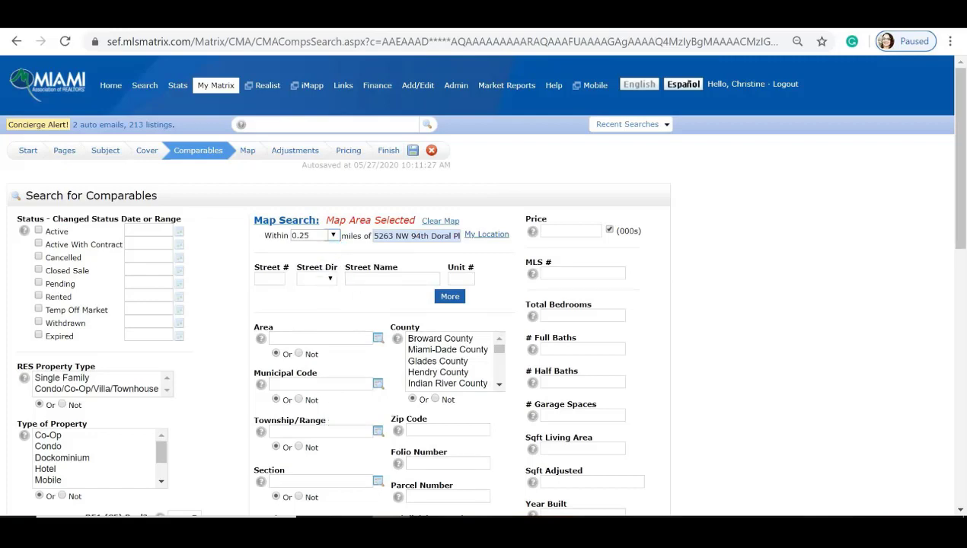
{"action": "scroll", "coordinate": [375, 317], "scroll_direction": "down", "scroll_amount": 5}
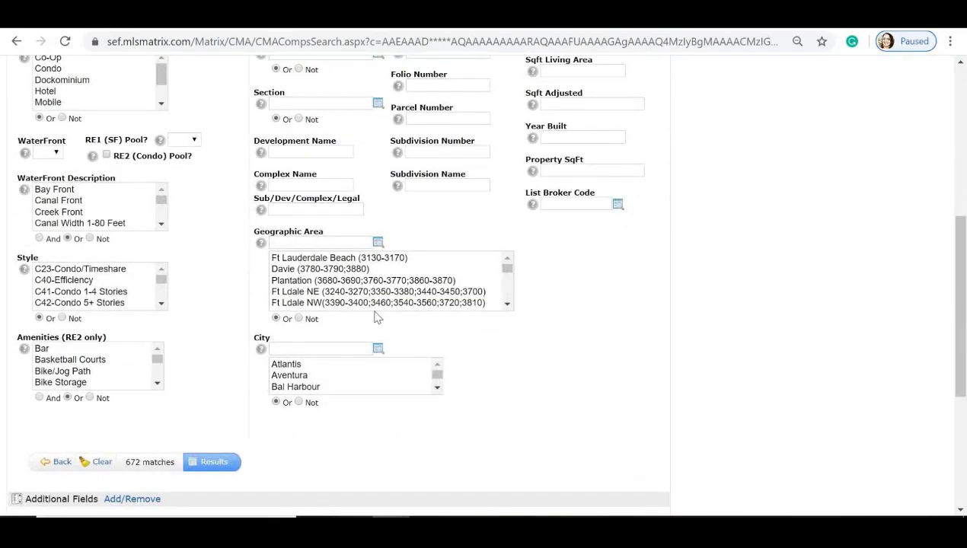
{"action": "scroll", "coordinate": [375, 317], "scroll_direction": "up", "scroll_amount": 4}
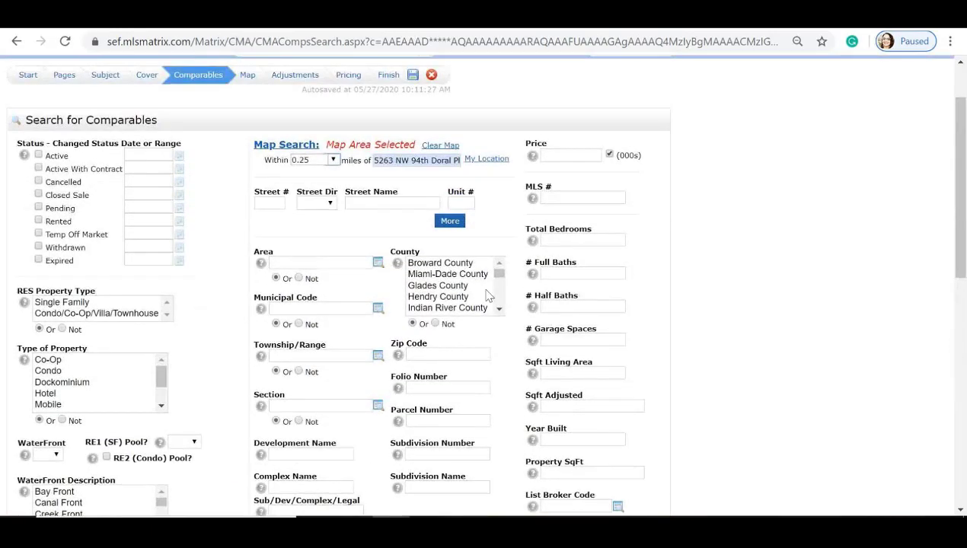
Step: Require 4 bedrooms and 4 full baths, Active and Closed Sale 0-180, Single Family, Single
{"action": "left_click", "coordinate": [552, 240]}
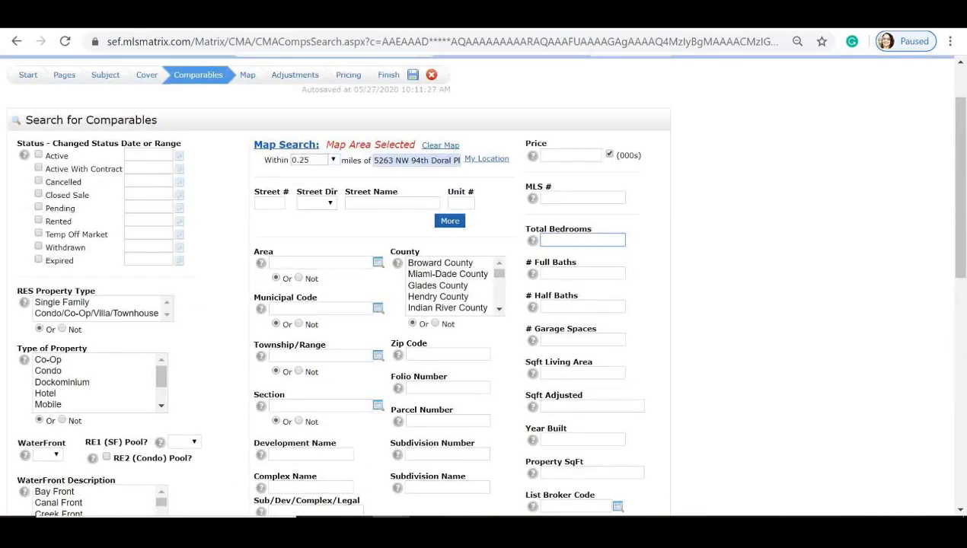
{"action": "type", "text": "4"}
{"action": "key", "text": "Tab"}
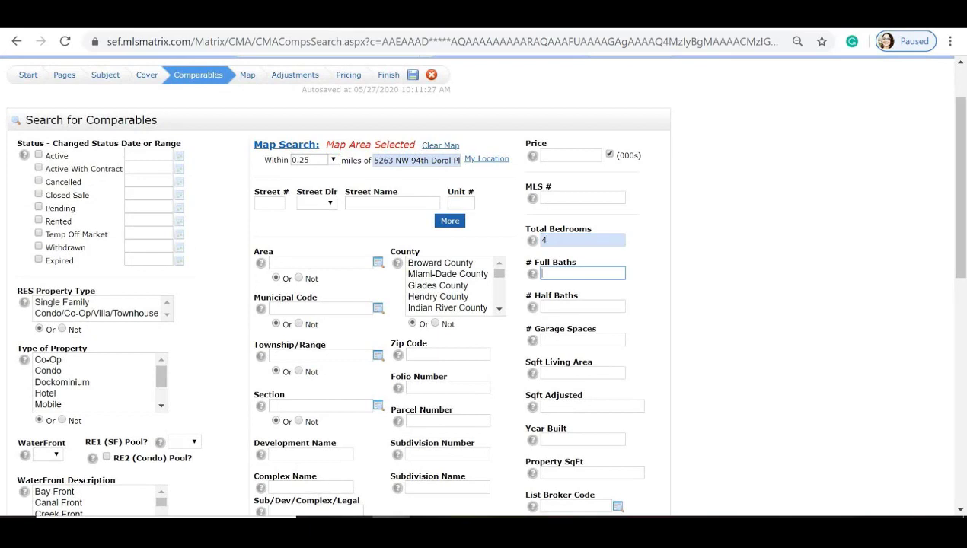
{"action": "type", "text": "4"}
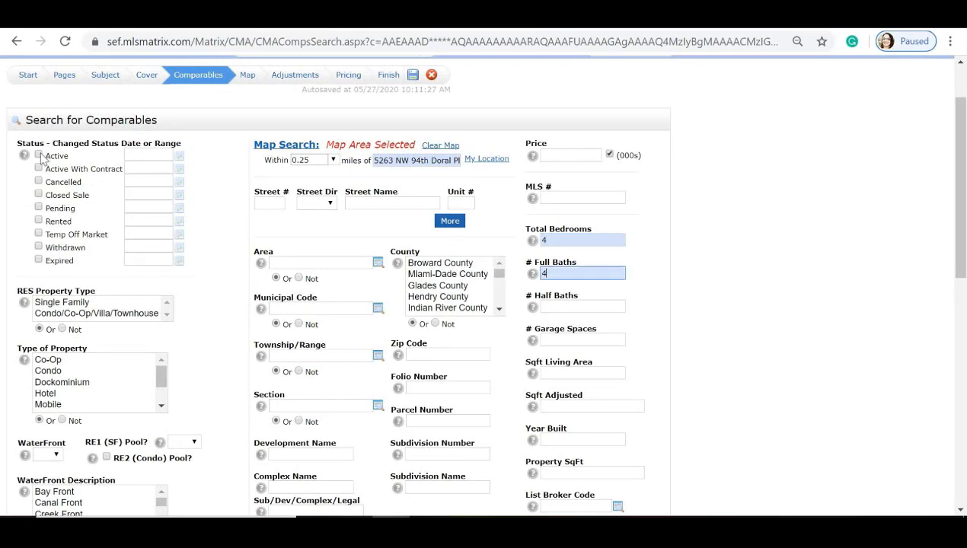
{"action": "left_click", "coordinate": [38, 156]}
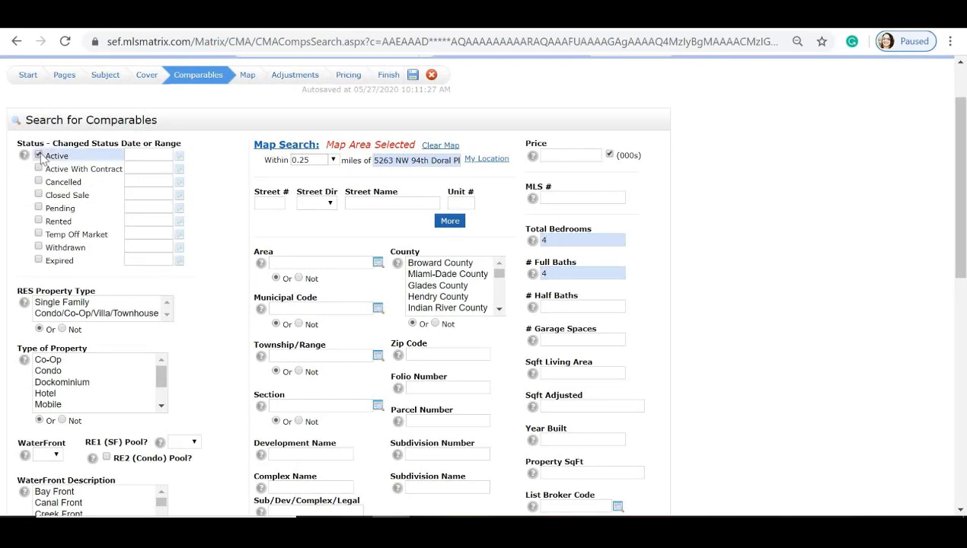
{"action": "left_click", "coordinate": [38, 195]}
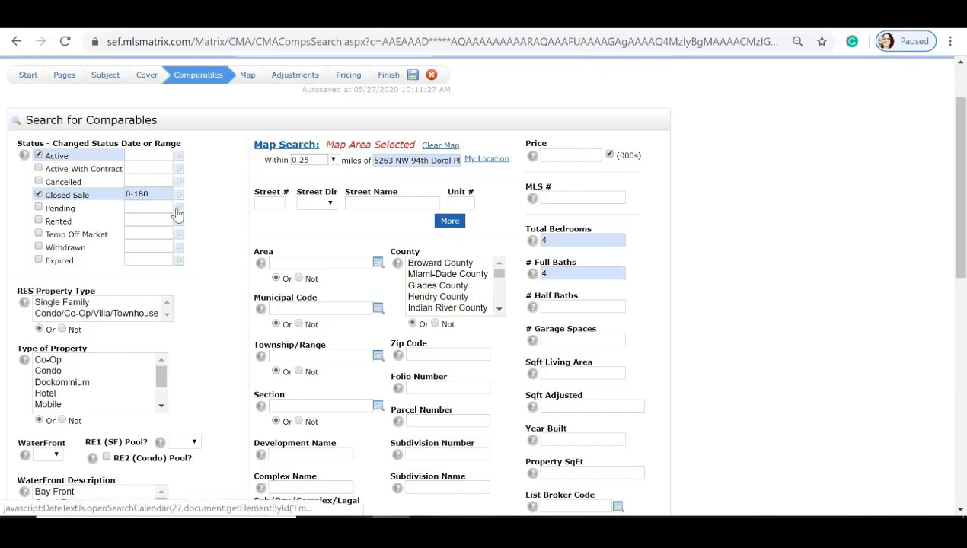
{"action": "left_click", "coordinate": [67, 303]}
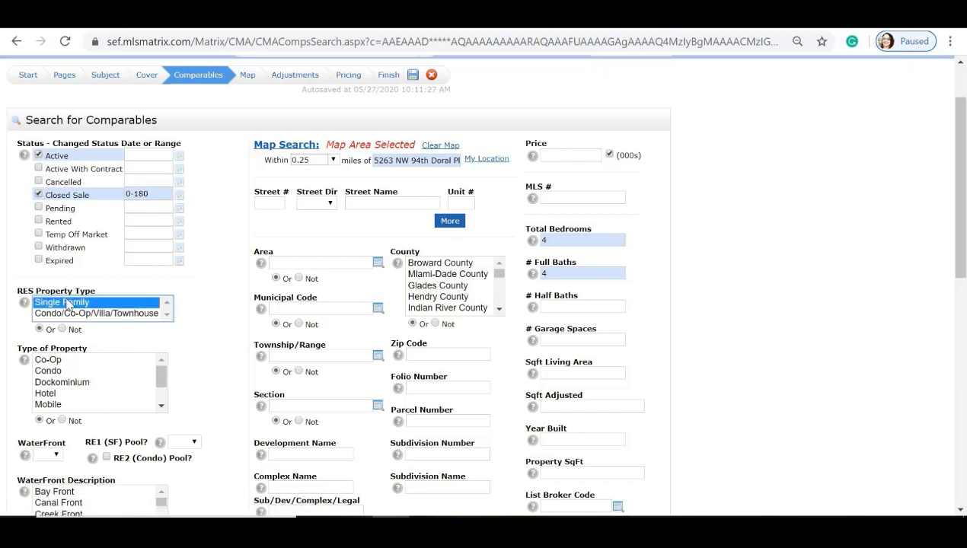
{"action": "left_click", "coordinate": [48, 371]}
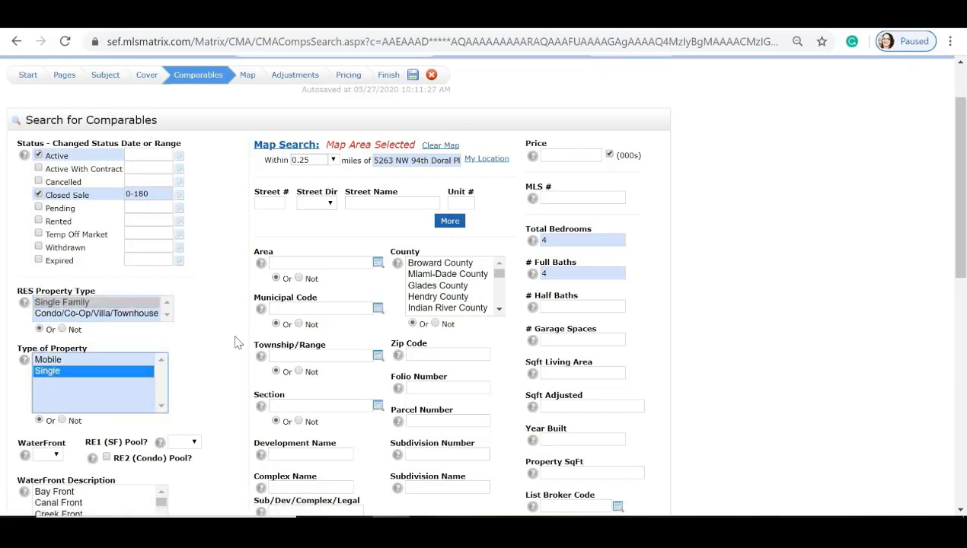
{"action": "scroll", "coordinate": [232, 349], "scroll_direction": "down", "scroll_amount": 2}
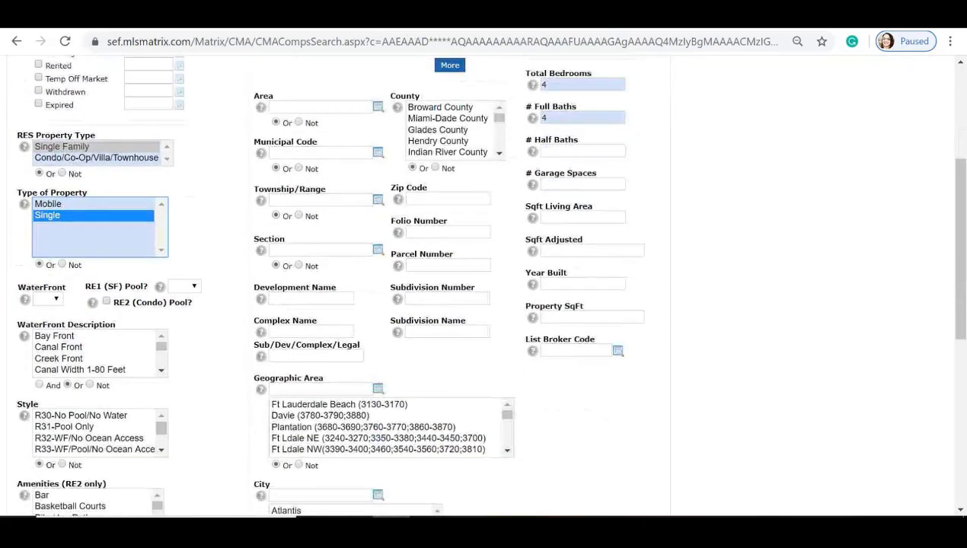
{"action": "scroll", "coordinate": [263, 259], "scroll_direction": "down", "scroll_amount": 2}
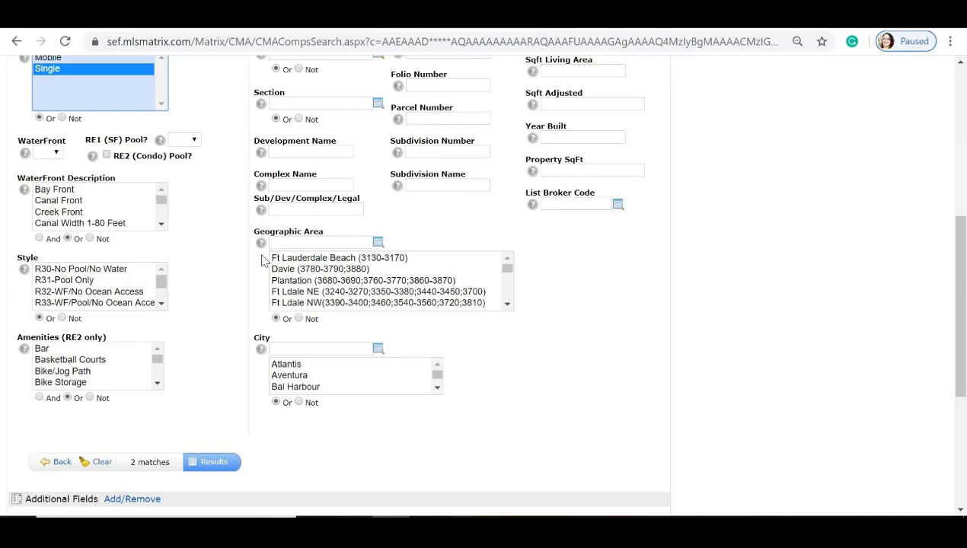
Step: Widen the comparables search radius from 0.25 to 1 mile
{"action": "scroll", "coordinate": [263, 260], "scroll_direction": "up", "scroll_amount": 4}
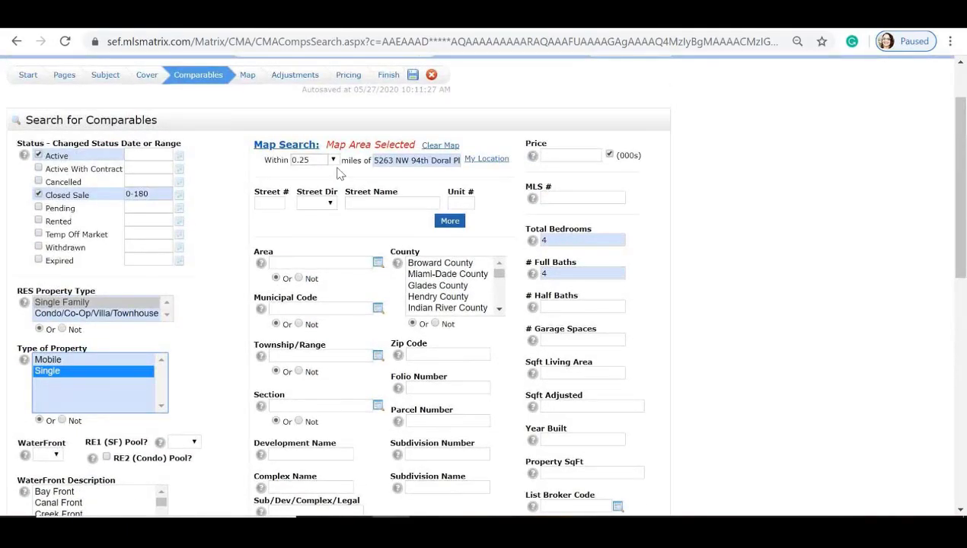
{"action": "left_click", "coordinate": [334, 160]}
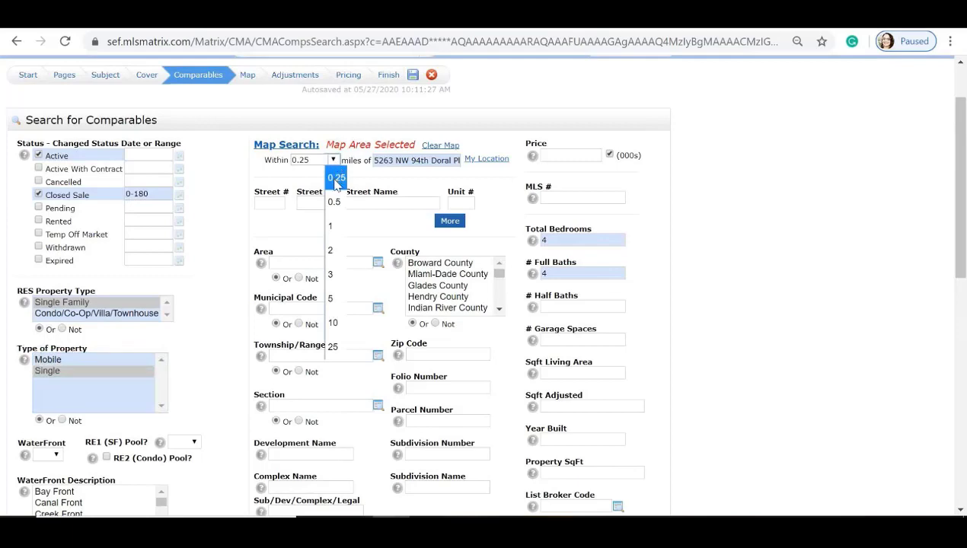
{"action": "left_click", "coordinate": [336, 177]}
{"action": "scroll", "coordinate": [340, 213], "scroll_direction": "down", "scroll_amount": 3}
{"action": "scroll", "coordinate": [339, 214], "scroll_direction": "down", "scroll_amount": 1}
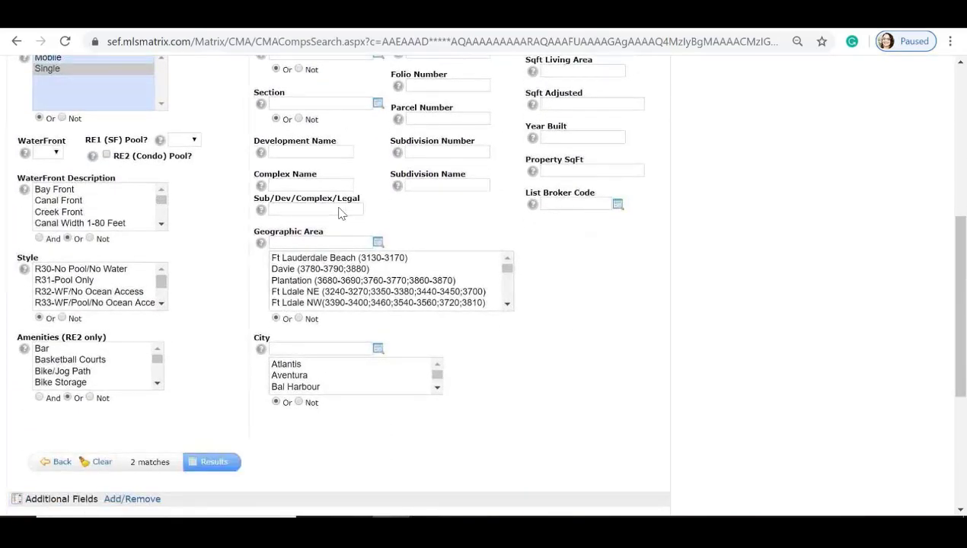
{"action": "scroll", "coordinate": [342, 303], "scroll_direction": "up", "scroll_amount": 3}
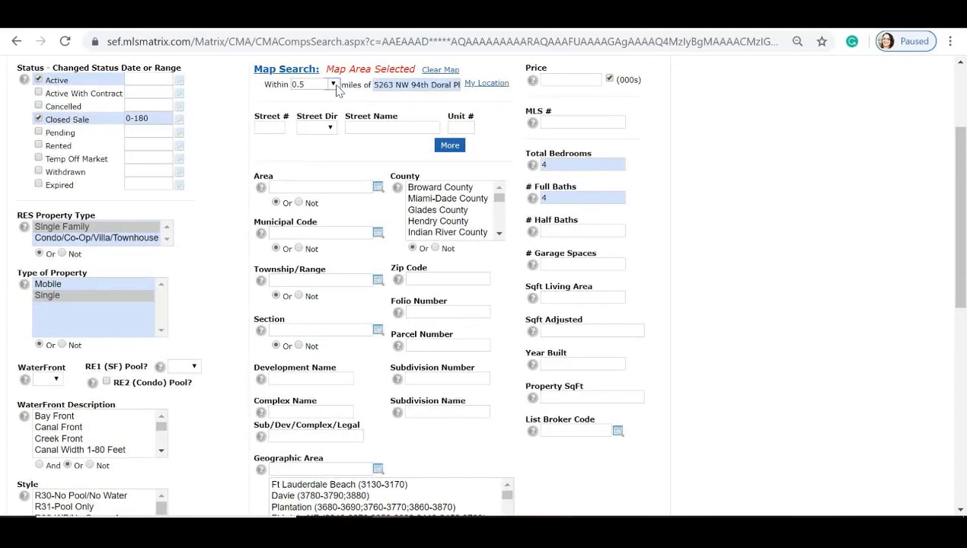
{"action": "left_click", "coordinate": [335, 84]}
{"action": "left_click", "coordinate": [333, 153]}
Step: Allow 3+ full baths and run the search, bringing up 14 comparables
{"action": "left_click", "coordinate": [583, 197]}
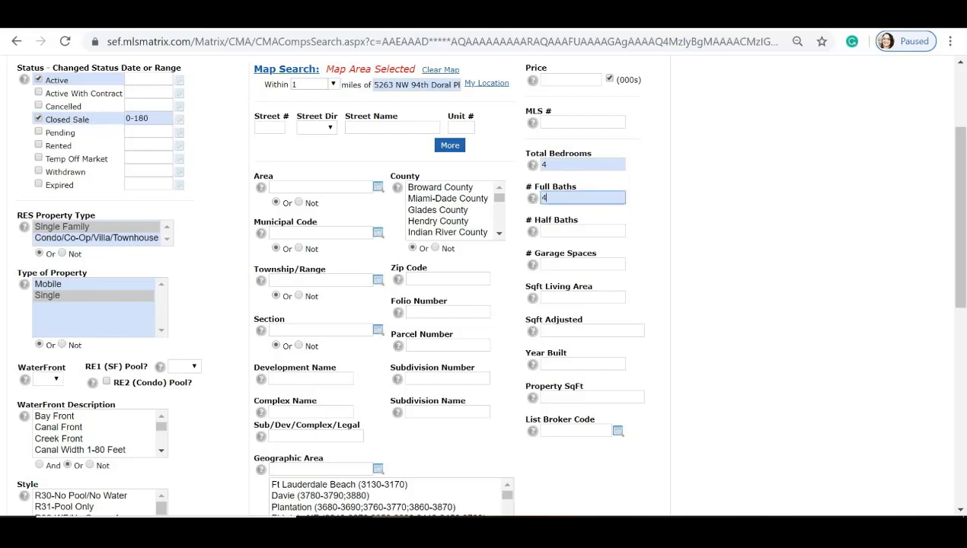
{"action": "type", "text": "3+"}
{"action": "scroll", "coordinate": [512, 204], "scroll_direction": "down", "scroll_amount": 3}
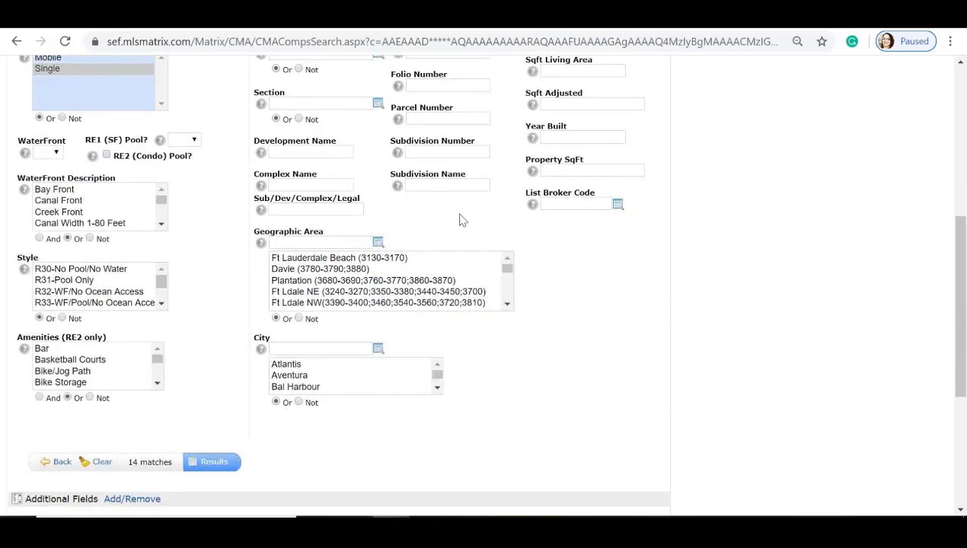
{"action": "scroll", "coordinate": [459, 220], "scroll_direction": "up", "scroll_amount": 3}
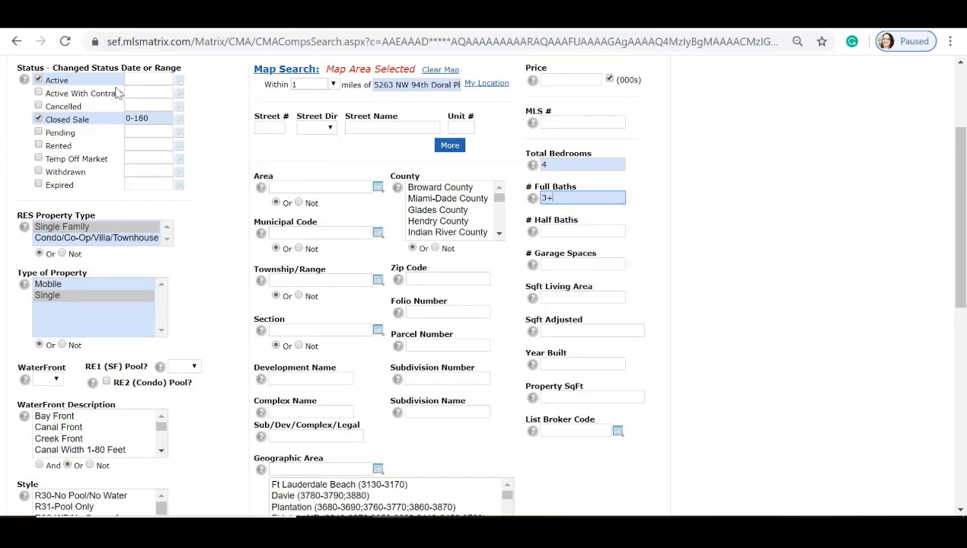
{"action": "left_click", "coordinate": [131, 118]}
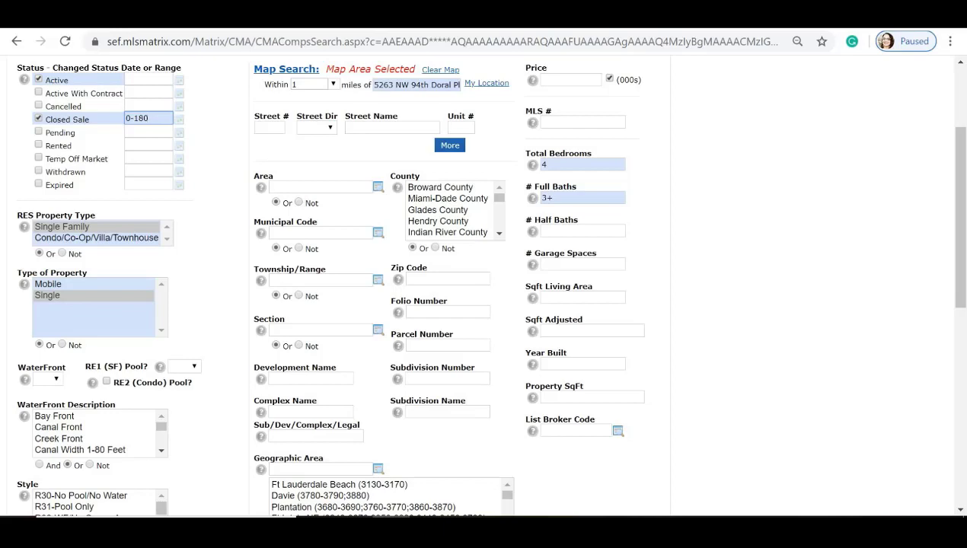
{"action": "scroll", "coordinate": [220, 391], "scroll_direction": "down", "scroll_amount": 4}
{"action": "left_click", "coordinate": [228, 382]}
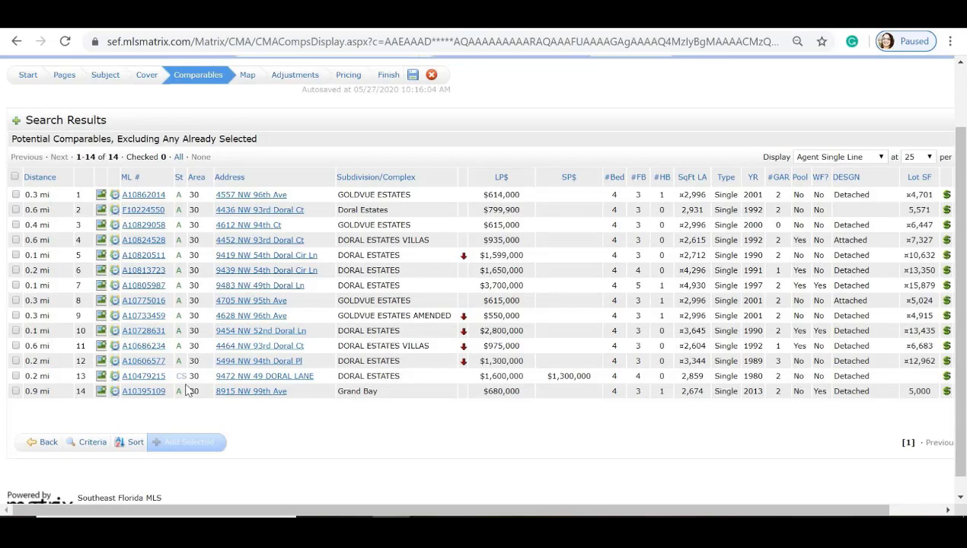
Step: Widen the Closed Sale date range to 36 and rerun the search, giving 18 results
{"action": "left_click", "coordinate": [48, 444]}
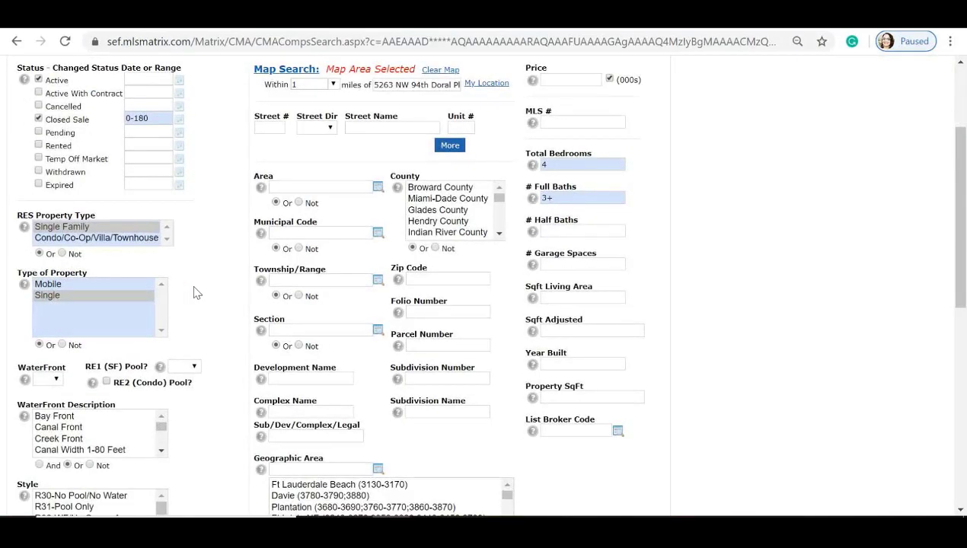
{"action": "left_click", "coordinate": [151, 118]}
{"action": "key", "text": "BackSpace"}
{"action": "type", "text": "365"}
{"action": "scroll", "coordinate": [231, 155], "scroll_direction": "down", "scroll_amount": 4}
{"action": "left_click", "coordinate": [205, 390]}
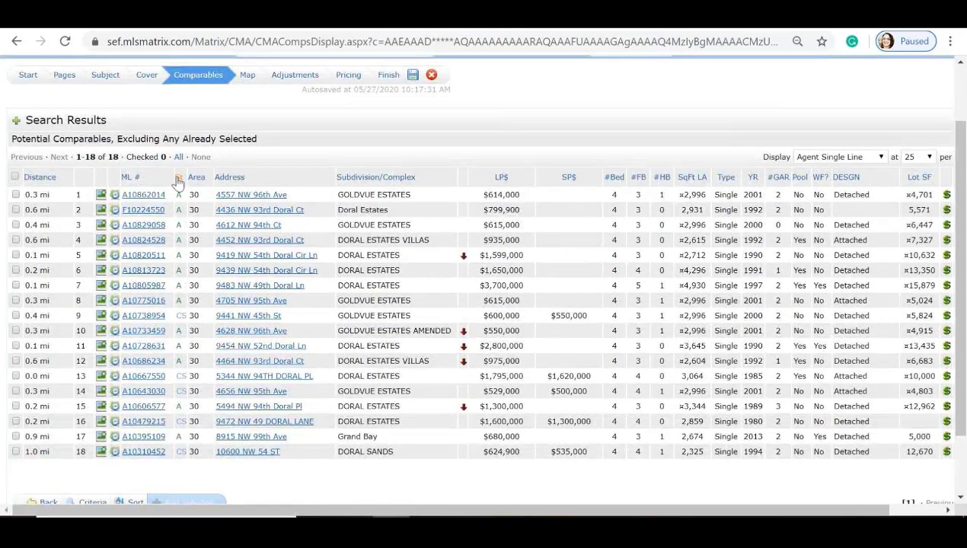
{"action": "left_click", "coordinate": [177, 179]}
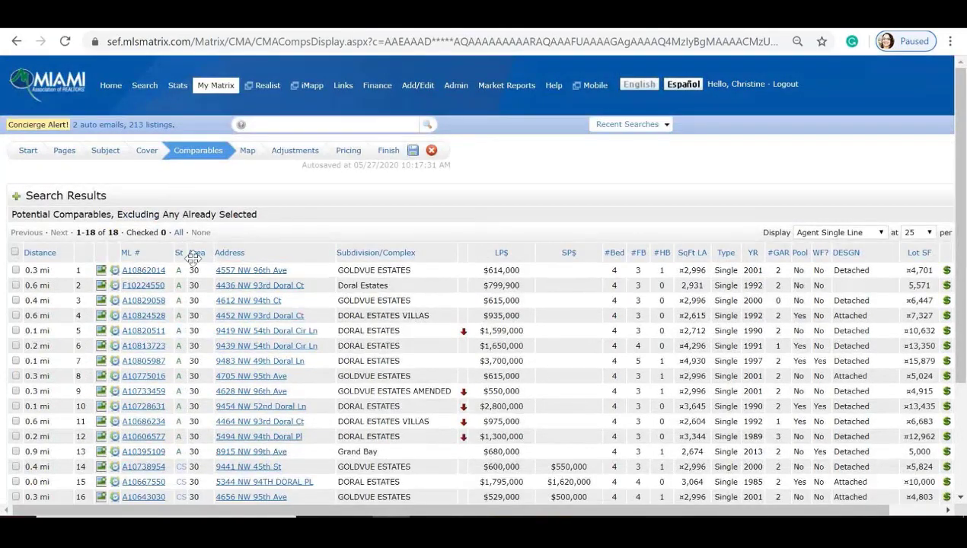
{"action": "scroll", "coordinate": [190, 258], "scroll_direction": "down", "scroll_amount": 1}
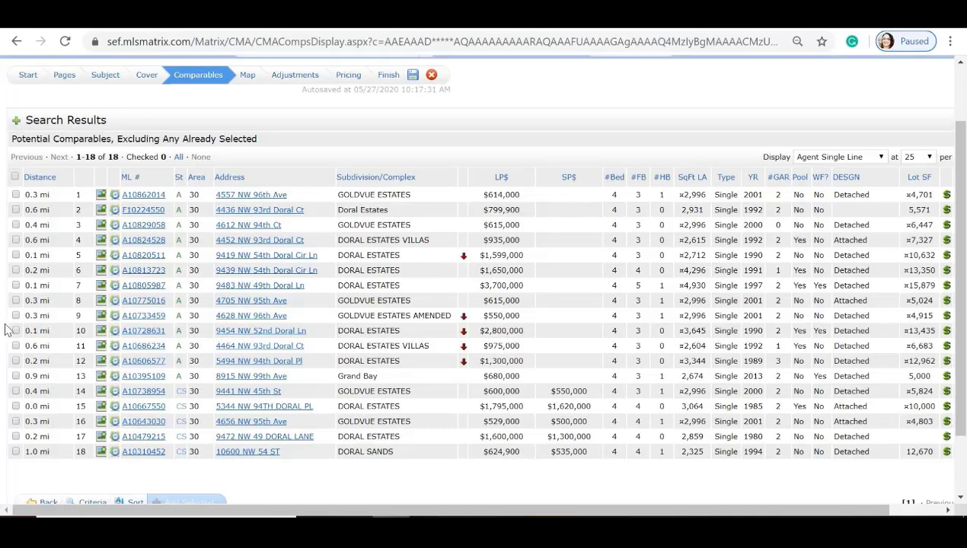
{"action": "left_click", "coordinate": [16, 391]}
{"action": "left_click", "coordinate": [16, 421]}
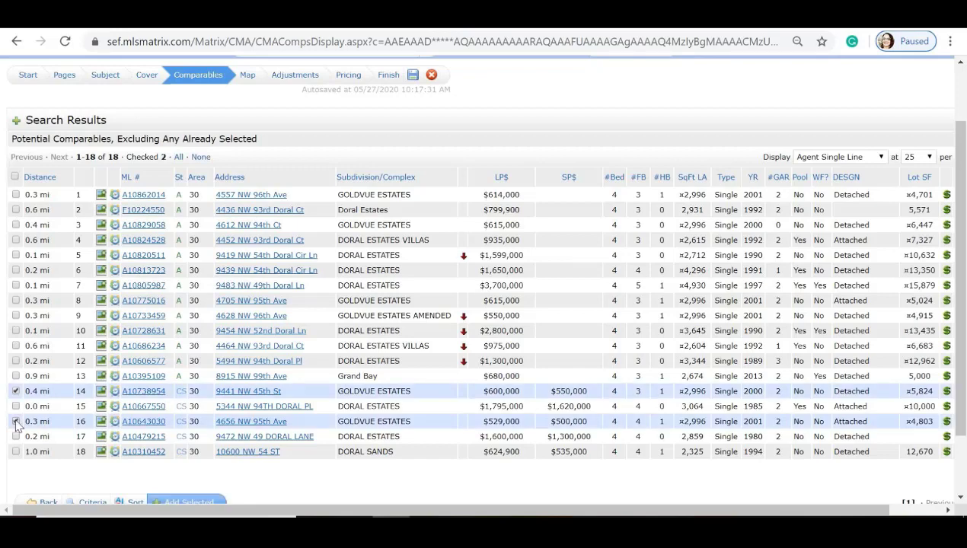
{"action": "left_click", "coordinate": [16, 224]}
{"action": "left_click", "coordinate": [16, 210]}
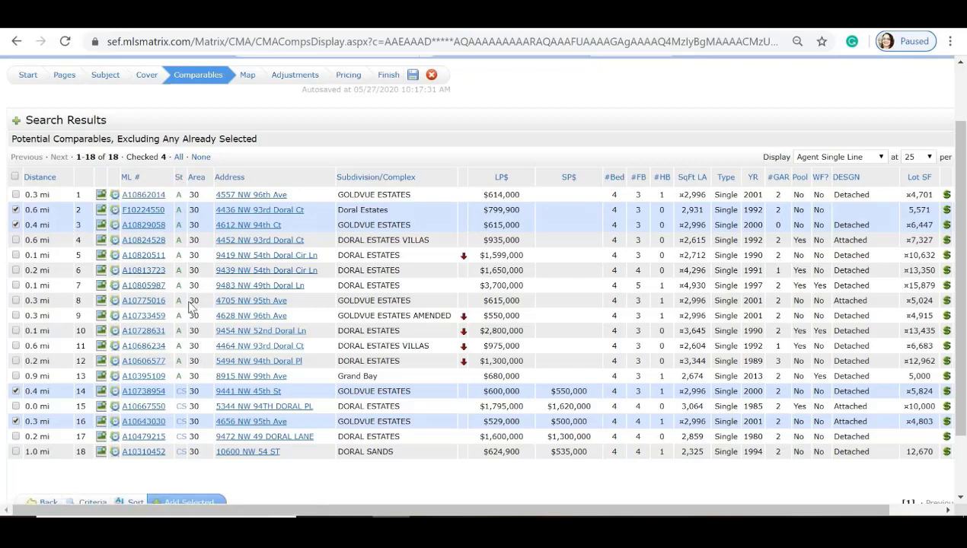
{"action": "scroll", "coordinate": [190, 306], "scroll_direction": "down", "scroll_amount": 2}
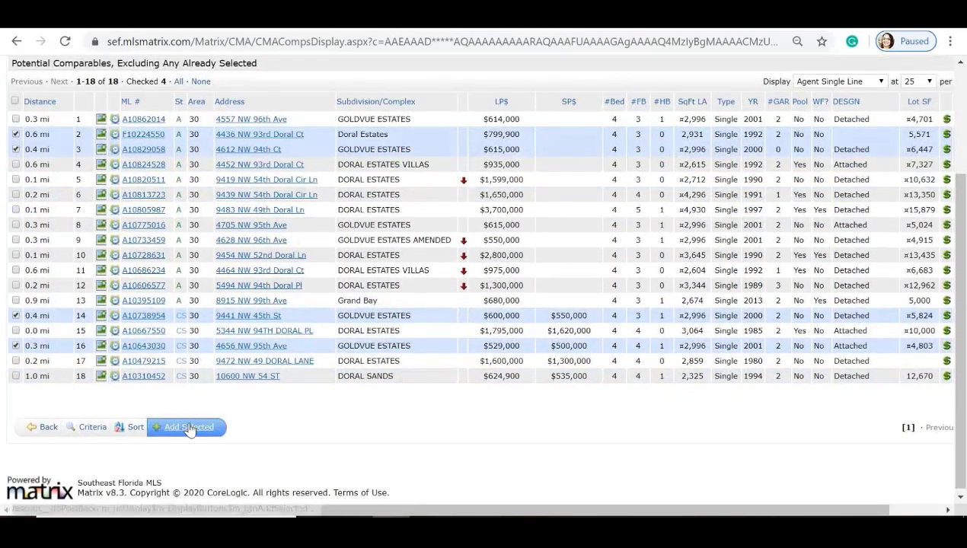
Step: Add the four checked listings as comparables, select them all, and view them on the Map
{"action": "left_click", "coordinate": [189, 429]}
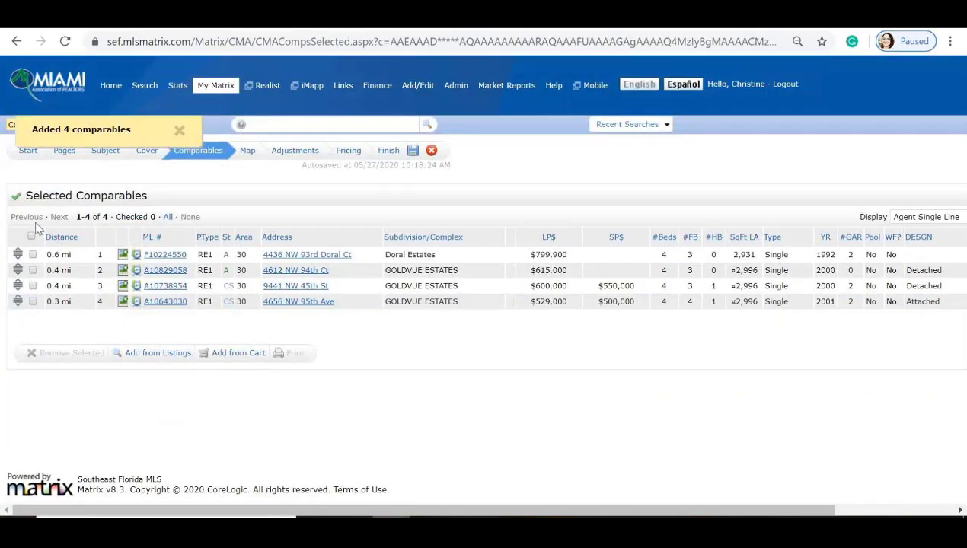
{"action": "left_click", "coordinate": [33, 237]}
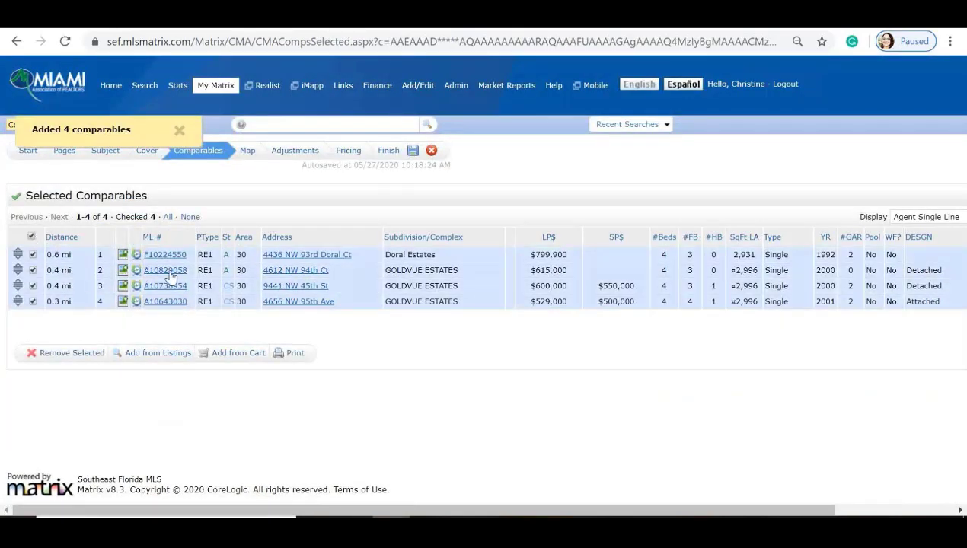
{"action": "left_click", "coordinate": [248, 155]}
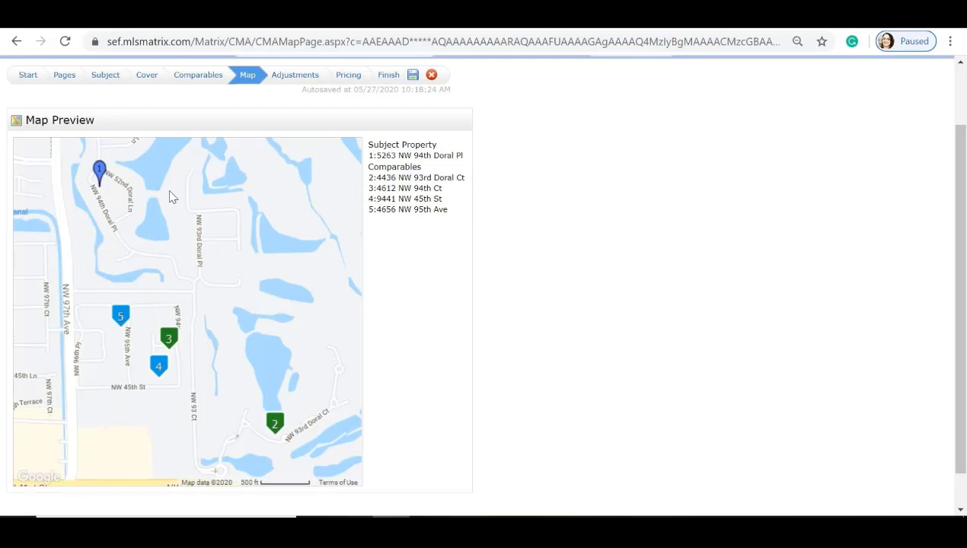
Step: Show the Pricing summary: low 500,000, median 582,500, average 616,225, high 799,900
{"action": "left_click", "coordinate": [287, 77]}
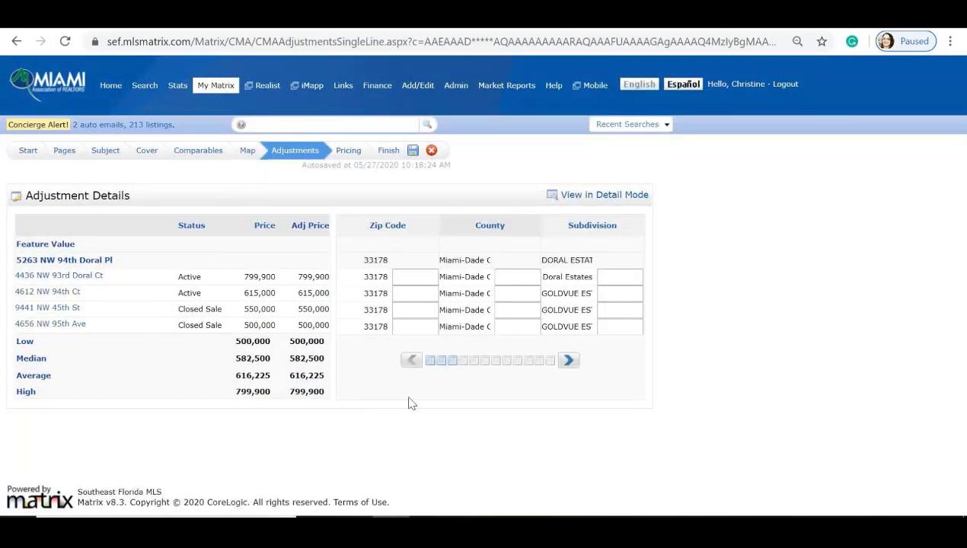
{"action": "left_click", "coordinate": [344, 155]}
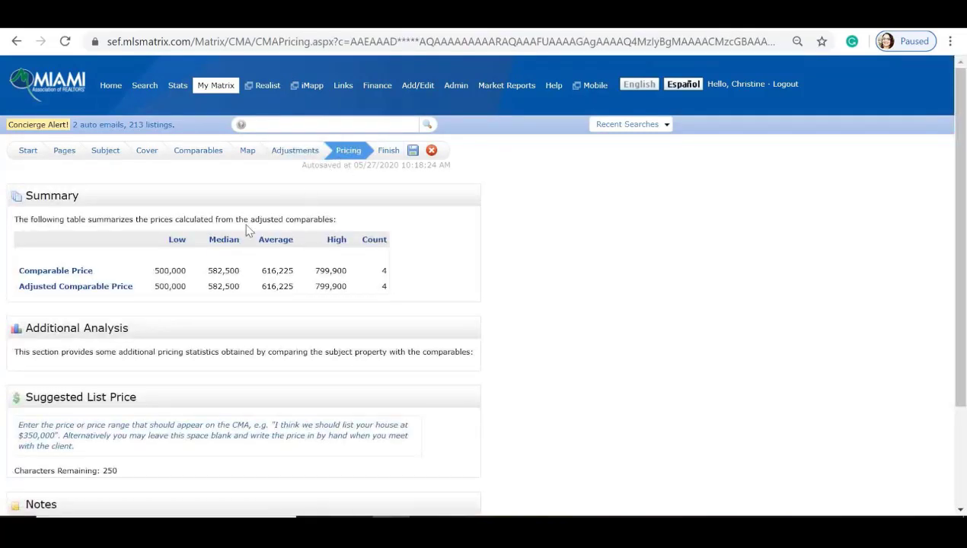
{"action": "scroll", "coordinate": [249, 228], "scroll_direction": "down", "scroll_amount": 1}
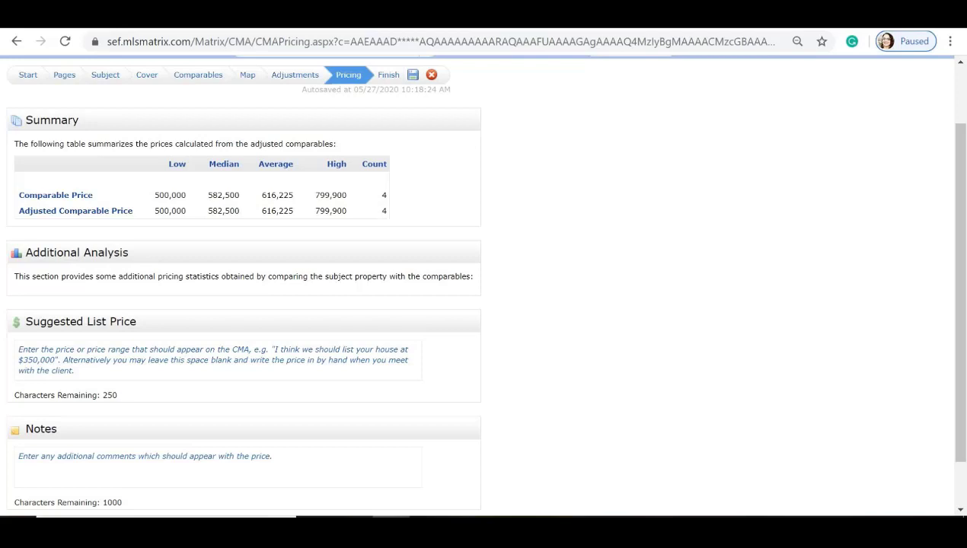
Step: Enter 650,000 - 700,000 as the CMA's suggested list price
{"action": "scroll", "coordinate": [44, 254], "scroll_direction": "down", "scroll_amount": 1}
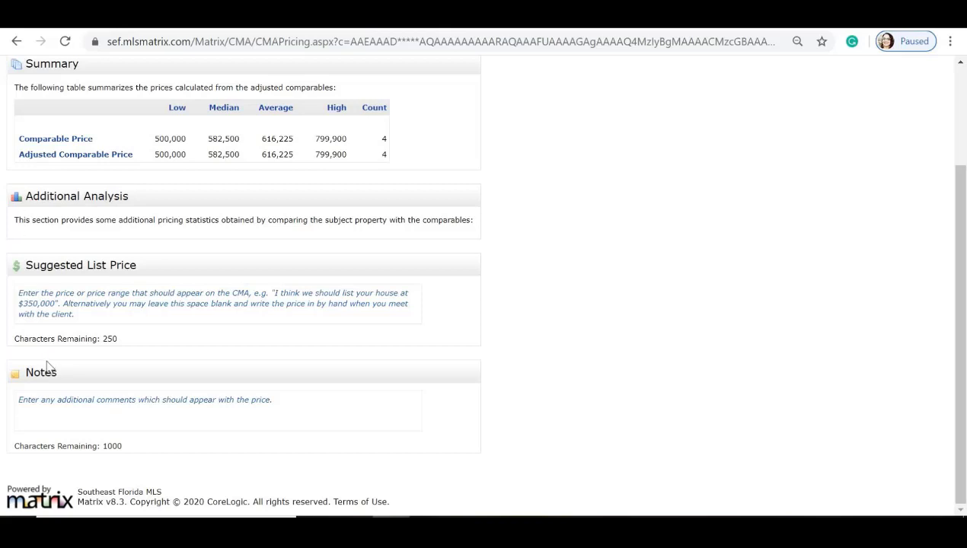
{"action": "left_click", "coordinate": [19, 399]}
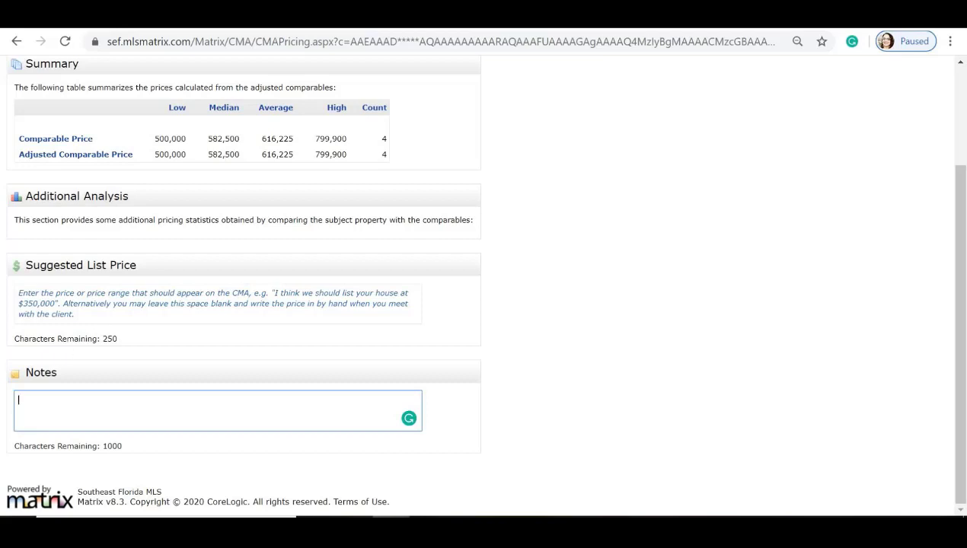
{"action": "left_click", "coordinate": [19, 292]}
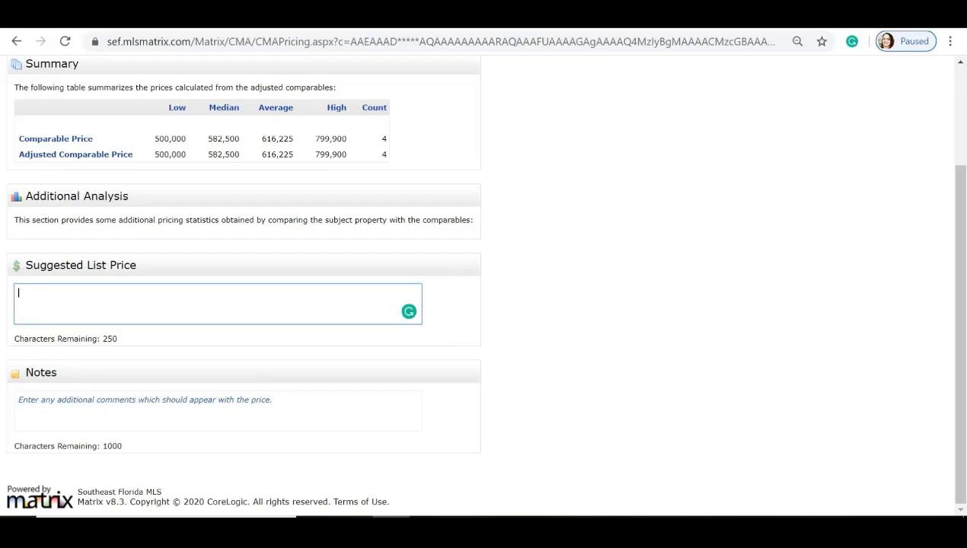
{"action": "type", "text": "650,000 - 700,000"}
{"action": "left_click", "coordinate": [77, 396]}
{"action": "scroll", "coordinate": [227, 373], "scroll_direction": "up", "scroll_amount": 2}
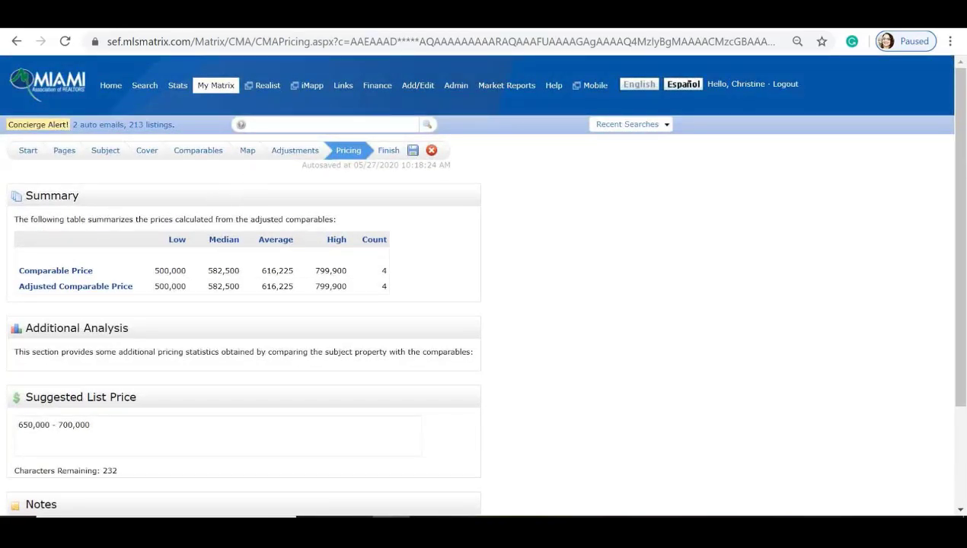
{"action": "left_click", "coordinate": [381, 152]}
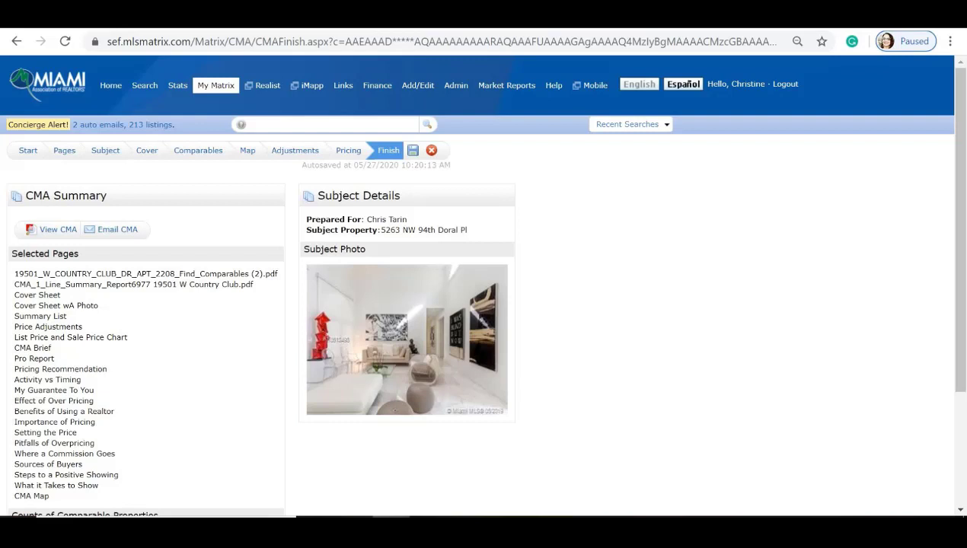
Step: Scroll the CMA Summary to review its four comparables: 2 active and 2 closed sales
{"action": "scroll", "coordinate": [161, 324], "scroll_direction": "down", "scroll_amount": 1}
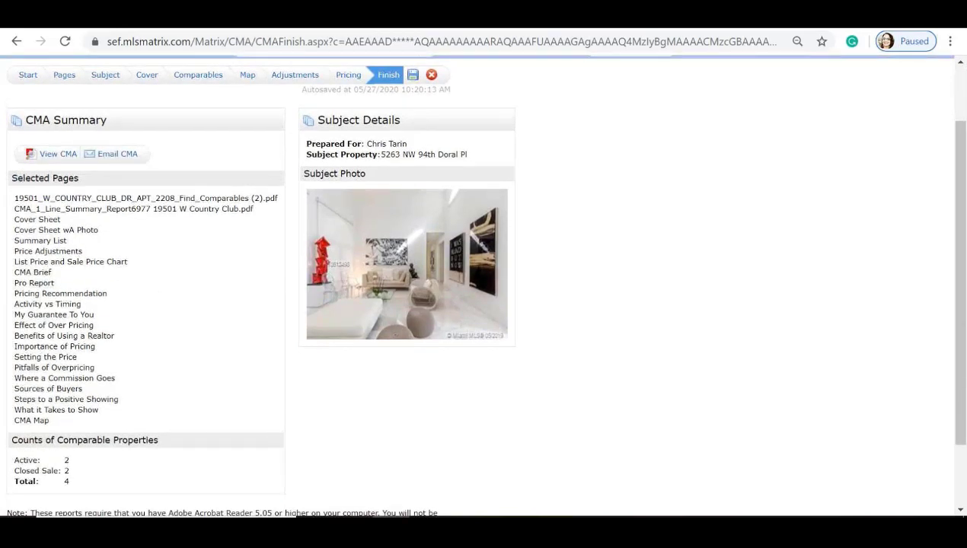
{"action": "left_click", "coordinate": [50, 154]}
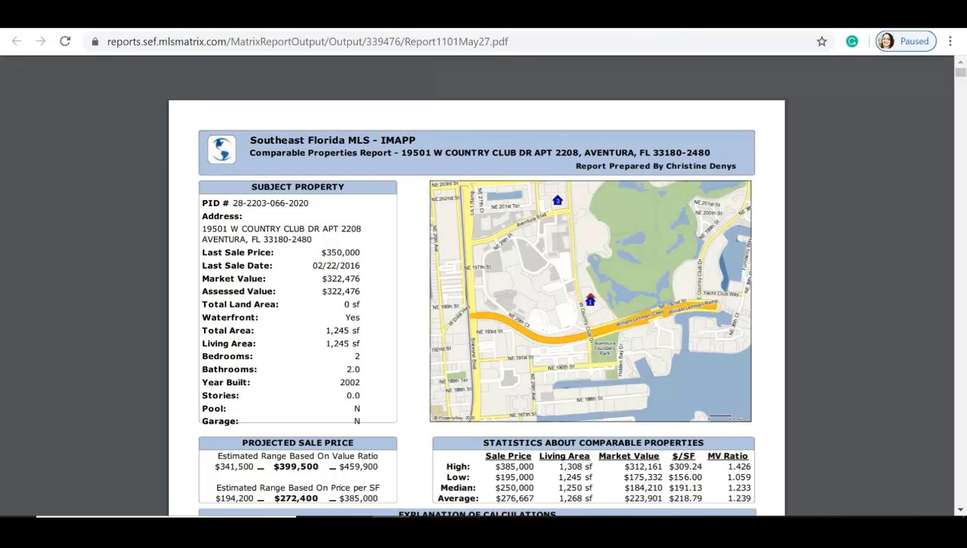
{"action": "scroll", "coordinate": [709, 214], "scroll_direction": "down", "scroll_amount": 1}
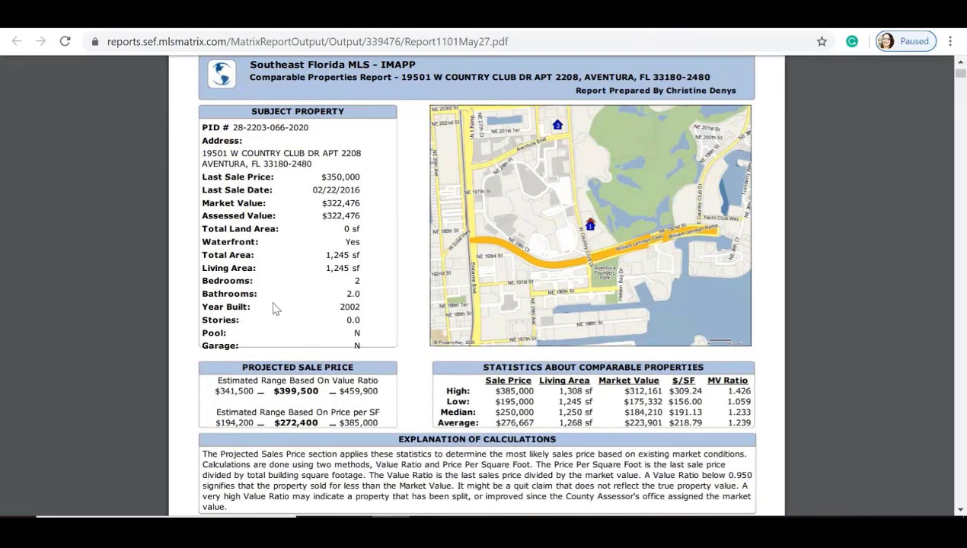
{"action": "scroll", "coordinate": [276, 308], "scroll_direction": "down", "scroll_amount": 1}
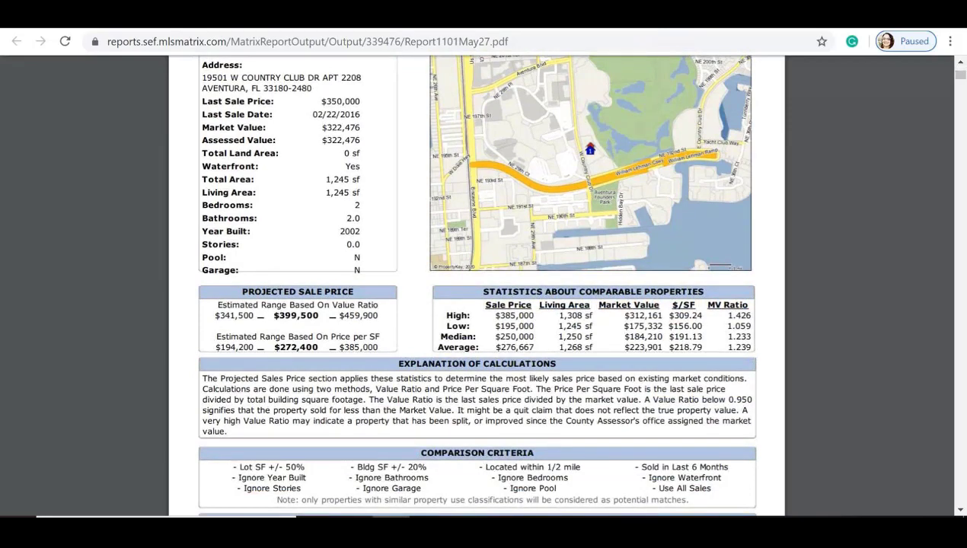
{"action": "scroll", "coordinate": [474, 284], "scroll_direction": "down", "scroll_amount": 1}
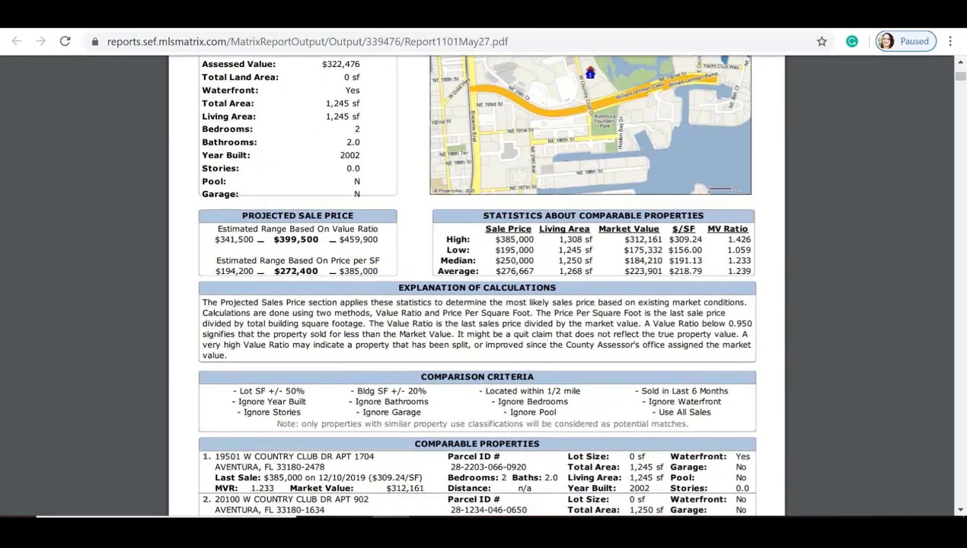
{"action": "scroll", "coordinate": [329, 259], "scroll_direction": "down", "scroll_amount": 2}
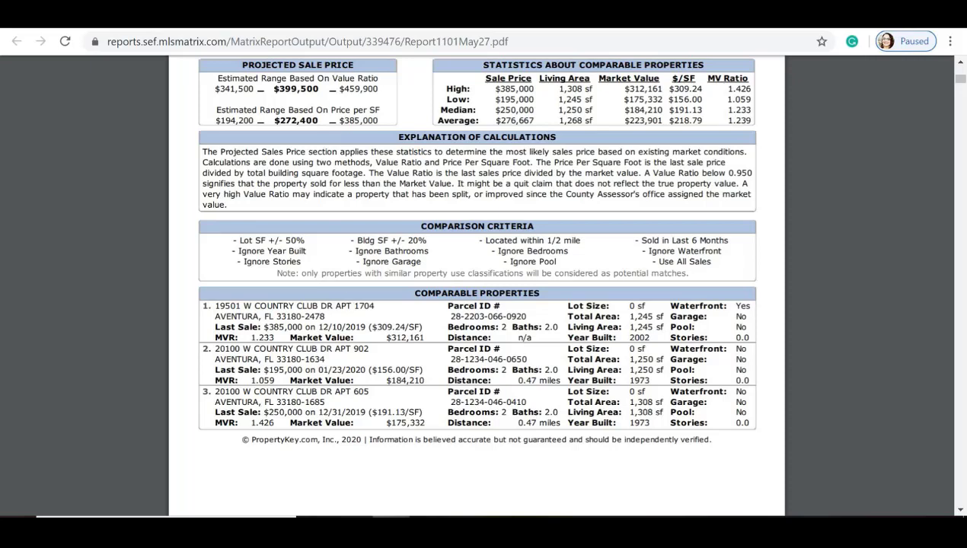
{"action": "scroll", "coordinate": [476, 281], "scroll_direction": "up", "scroll_amount": 4}
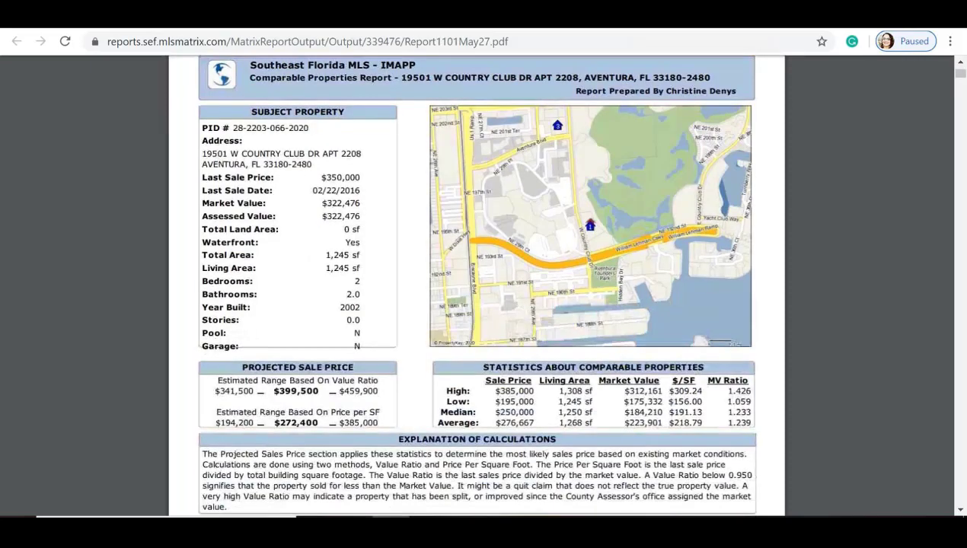
{"action": "scroll", "coordinate": [347, 328], "scroll_direction": "down", "scroll_amount": 6}
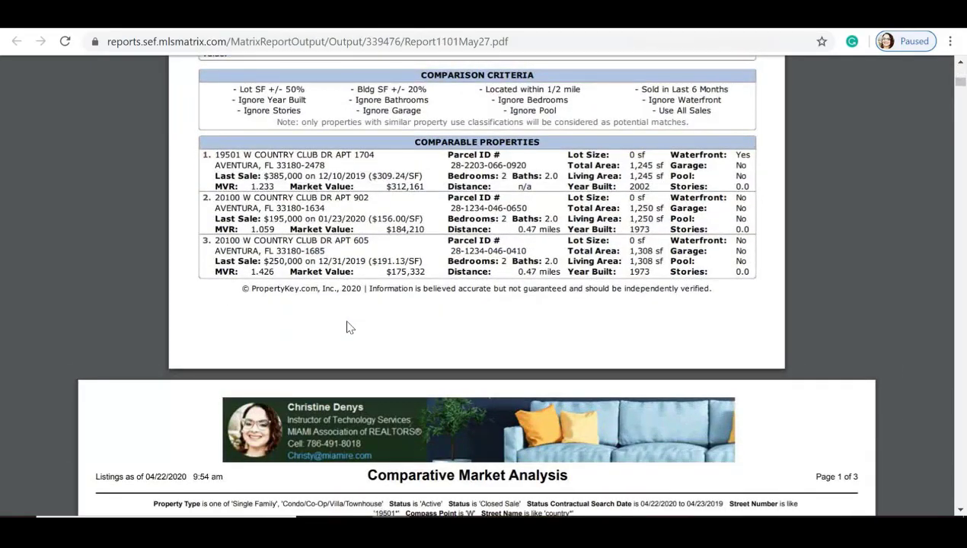
{"action": "scroll", "coordinate": [347, 327], "scroll_direction": "down", "scroll_amount": 5}
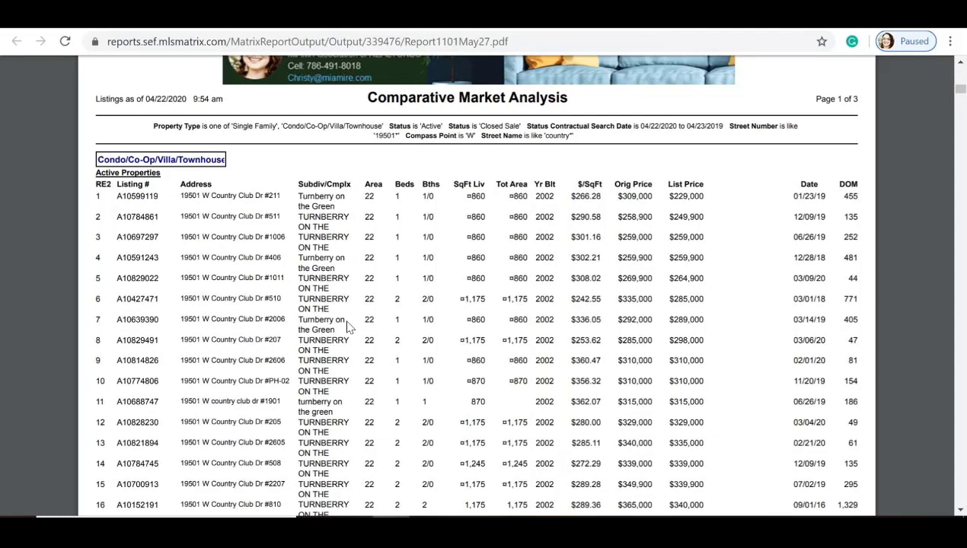
{"action": "scroll", "coordinate": [347, 326], "scroll_direction": "down", "scroll_amount": 15}
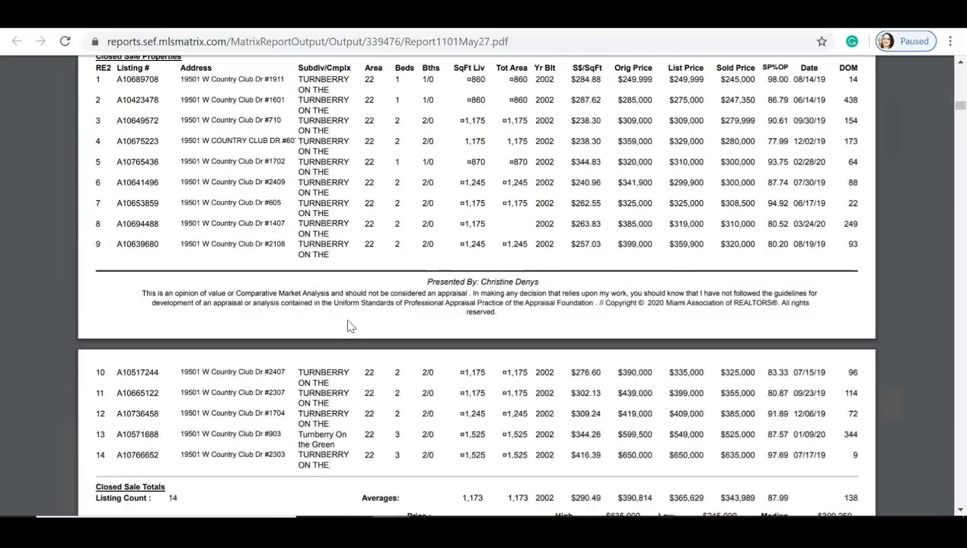
{"action": "scroll", "coordinate": [349, 280], "scroll_direction": "down", "scroll_amount": 15}
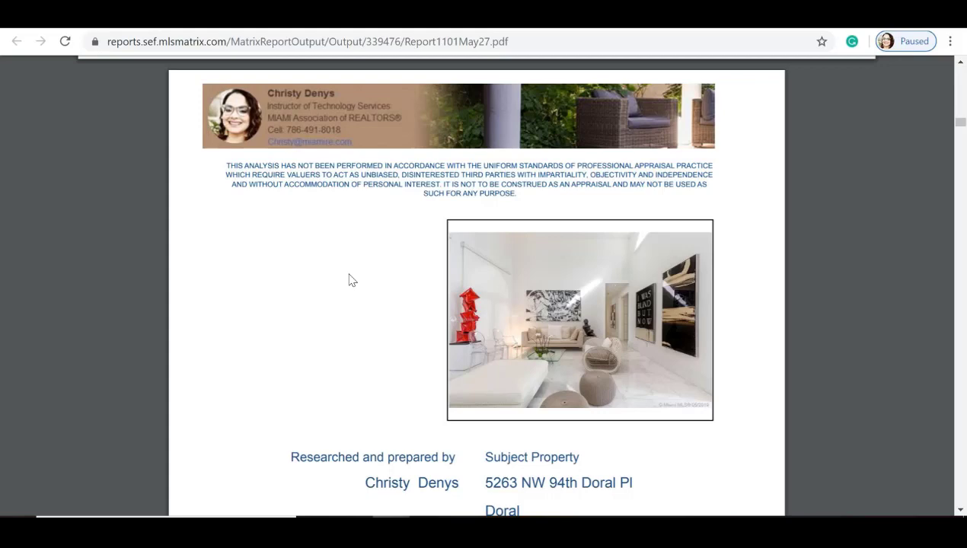
Step: Review the comparables summary and price adjustments, marking the 86-day closed-sale average DOM, down to the Price Graph
{"action": "scroll", "coordinate": [352, 280], "scroll_direction": "down", "scroll_amount": 5}
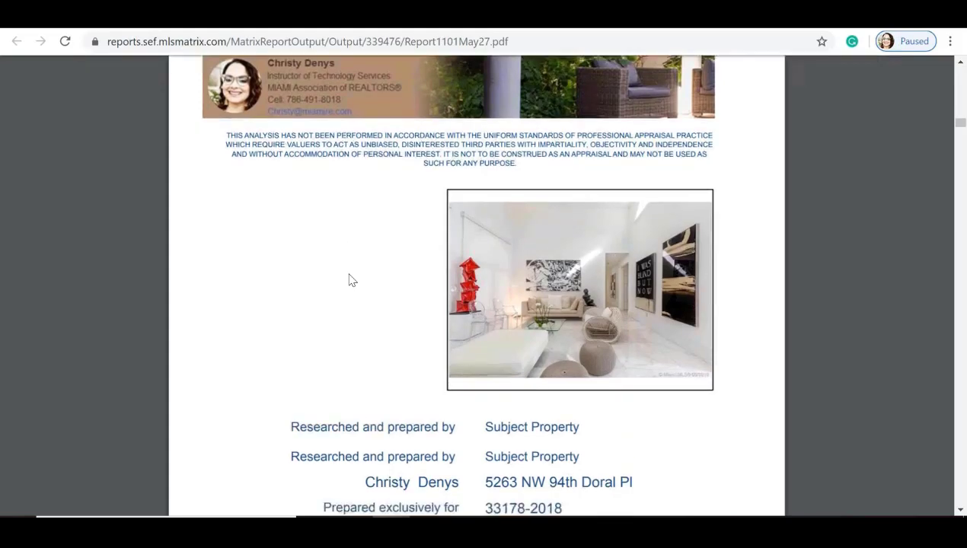
{"action": "scroll", "coordinate": [352, 280], "scroll_direction": "down", "scroll_amount": 5}
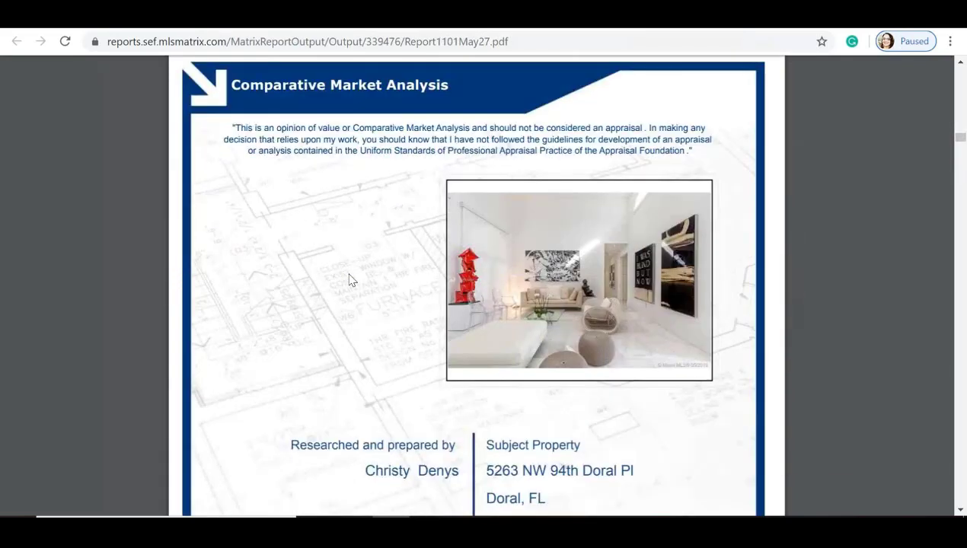
{"action": "scroll", "coordinate": [352, 280], "scroll_direction": "down", "scroll_amount": 10}
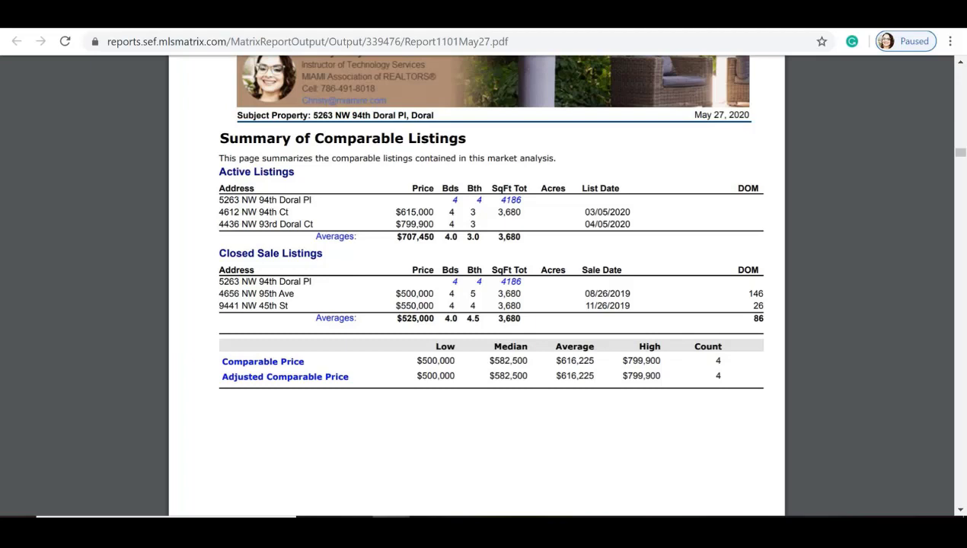
{"action": "scroll", "coordinate": [487, 282], "scroll_direction": "down", "scroll_amount": 1}
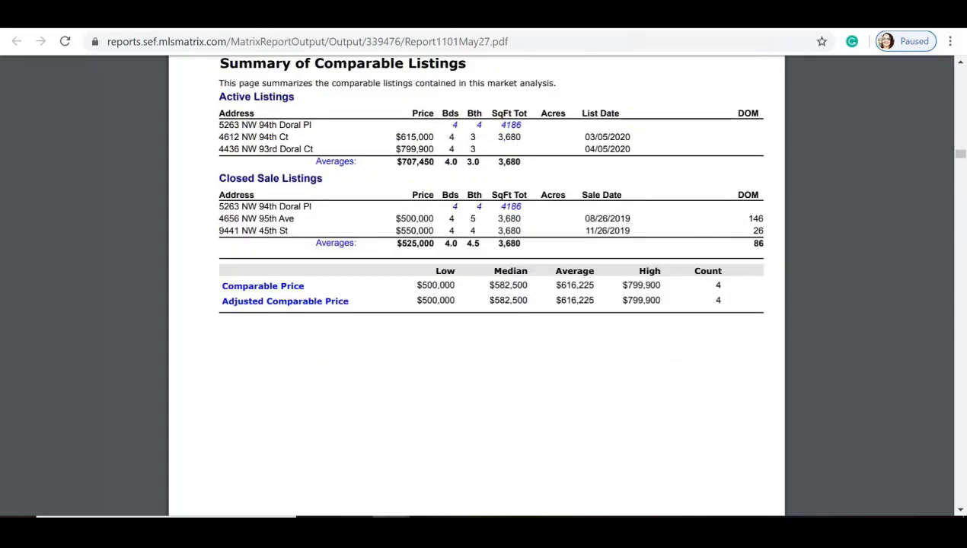
{"action": "double_click", "coordinate": [755, 242]}
{"action": "scroll", "coordinate": [673, 302], "scroll_direction": "down", "scroll_amount": 5}
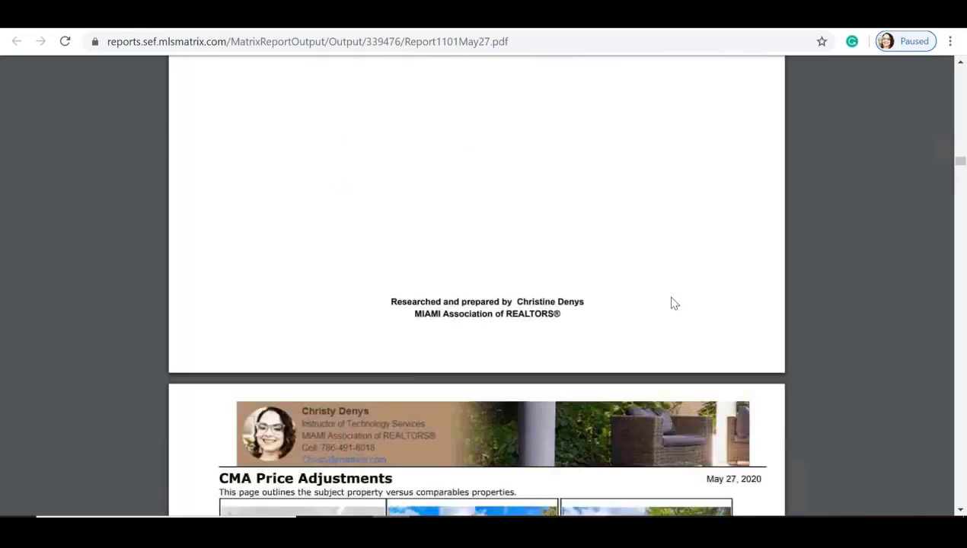
{"action": "scroll", "coordinate": [673, 302], "scroll_direction": "down", "scroll_amount": 4}
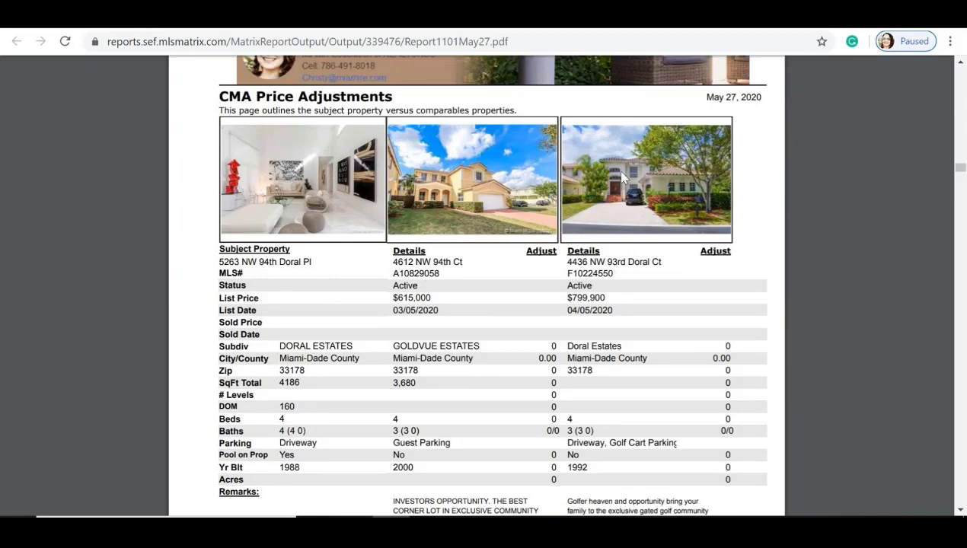
{"action": "scroll", "coordinate": [623, 177], "scroll_direction": "down", "scroll_amount": 3}
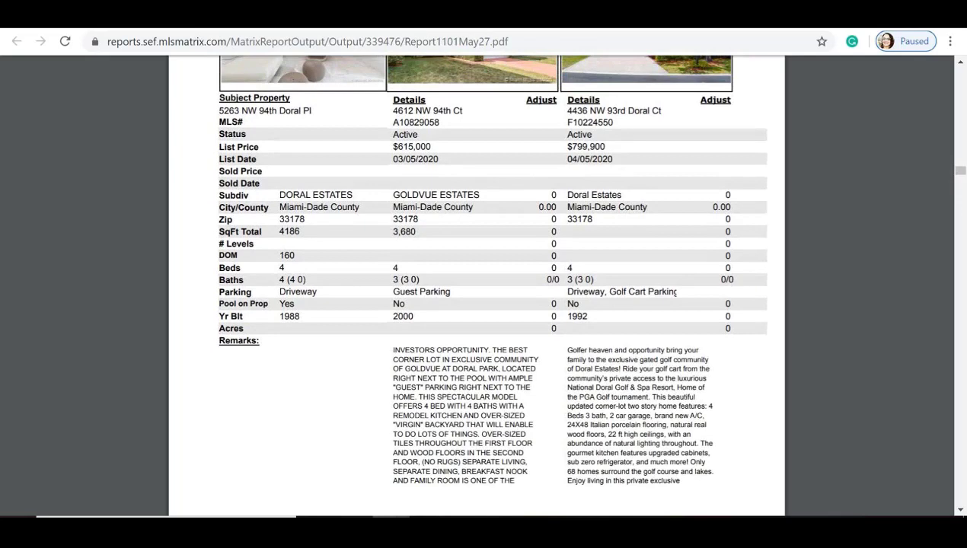
{"action": "scroll", "coordinate": [592, 200], "scroll_direction": "down", "scroll_amount": 10}
{"action": "scroll", "coordinate": [592, 201], "scroll_direction": "down", "scroll_amount": 5}
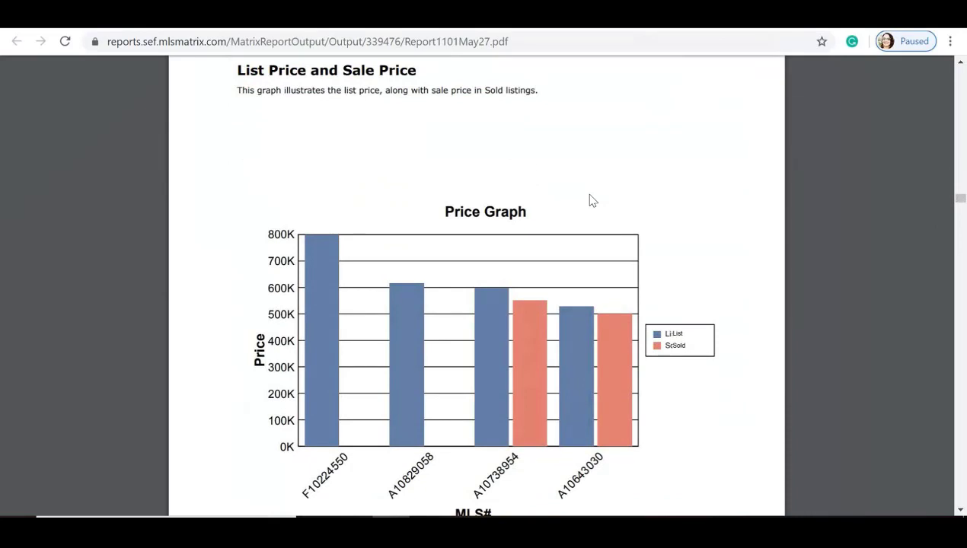
Step: Scroll through the CMA Pro Report pages to the Pricing Recommendation of 650,000 - 700,000
{"action": "scroll", "coordinate": [592, 200], "scroll_direction": "down", "scroll_amount": 10}
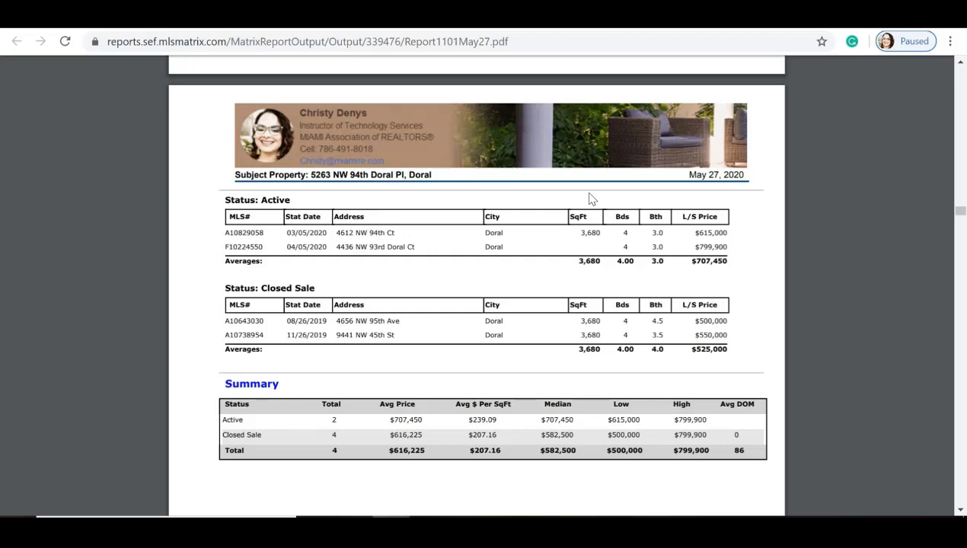
{"action": "scroll", "coordinate": [591, 199], "scroll_direction": "down", "scroll_amount": 7}
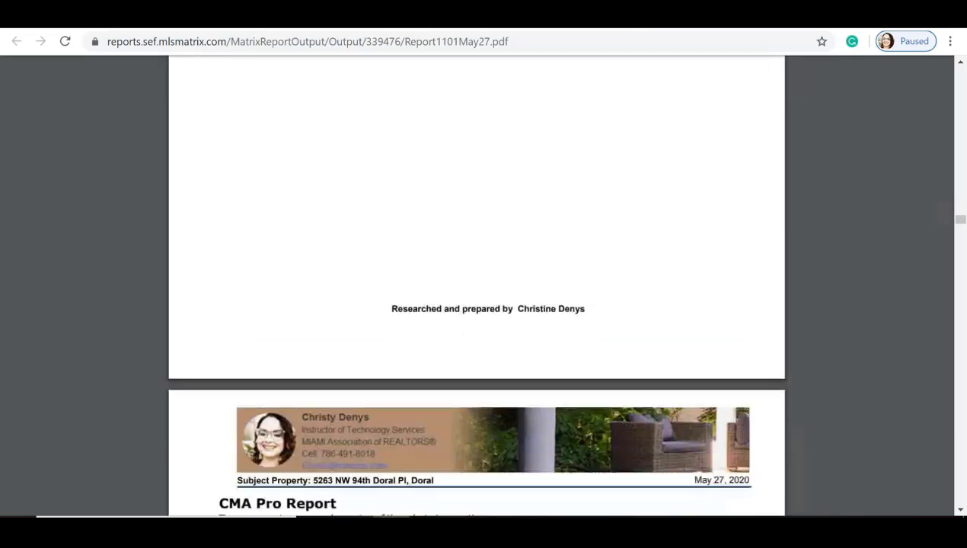
{"action": "scroll", "coordinate": [476, 286], "scroll_direction": "down", "scroll_amount": 4}
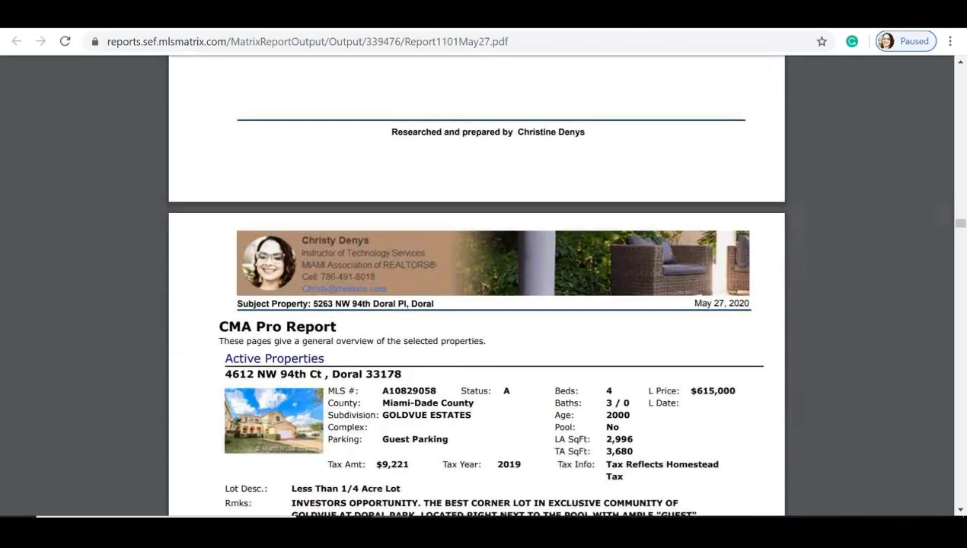
{"action": "scroll", "coordinate": [477, 285], "scroll_direction": "down", "scroll_amount": 2}
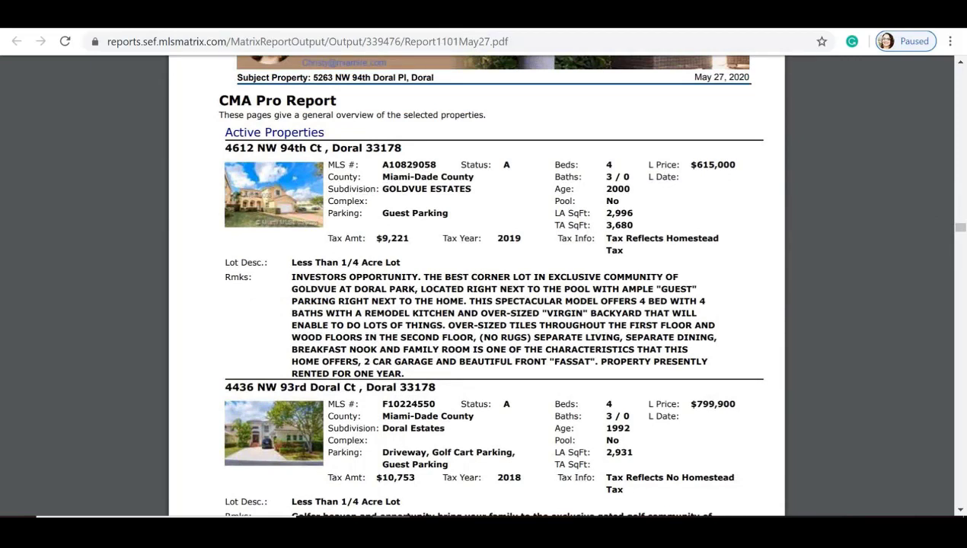
{"action": "scroll", "coordinate": [477, 286], "scroll_direction": "down", "scroll_amount": 8}
{"action": "scroll", "coordinate": [477, 286], "scroll_direction": "down", "scroll_amount": 4}
{"action": "scroll", "coordinate": [477, 286], "scroll_direction": "down", "scroll_amount": 12}
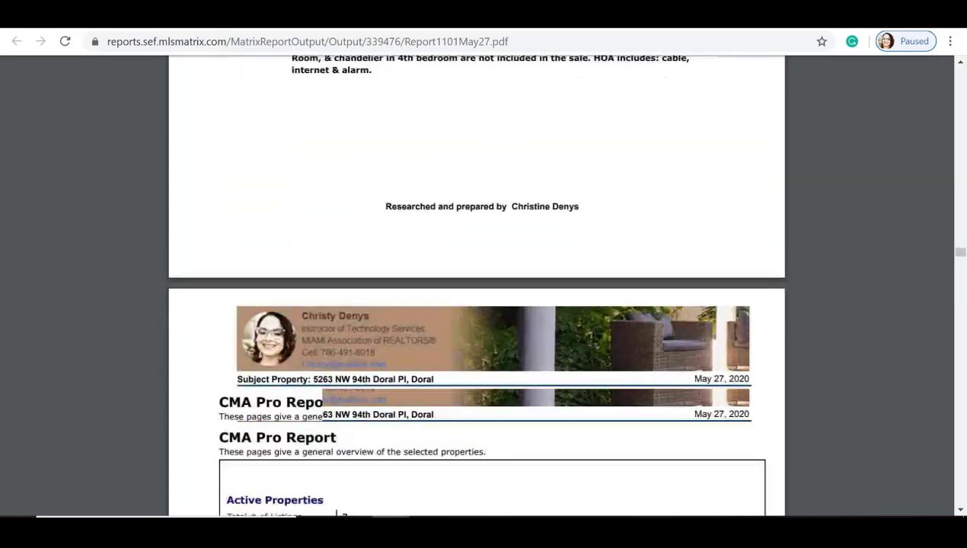
{"action": "scroll", "coordinate": [477, 286], "scroll_direction": "down", "scroll_amount": 12}
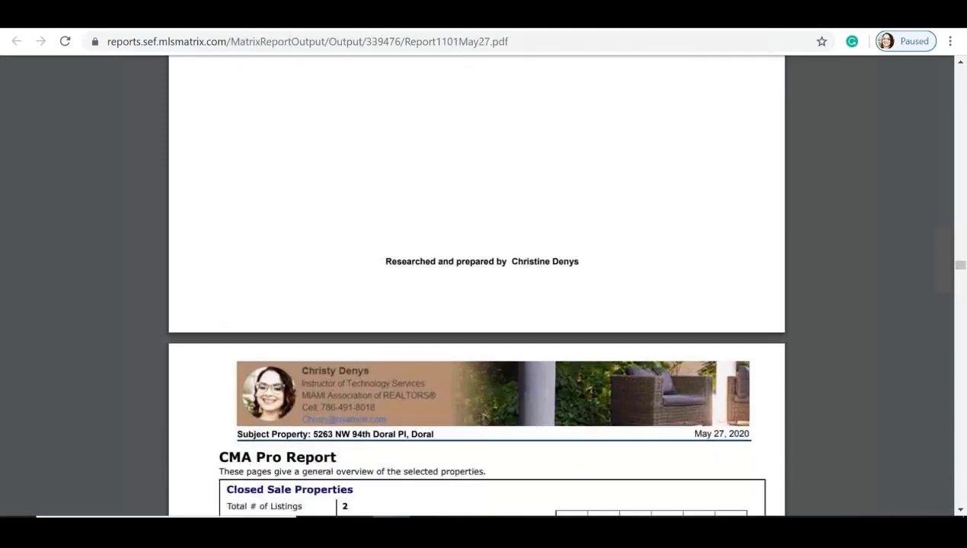
{"action": "scroll", "coordinate": [476, 286], "scroll_direction": "down", "scroll_amount": 15}
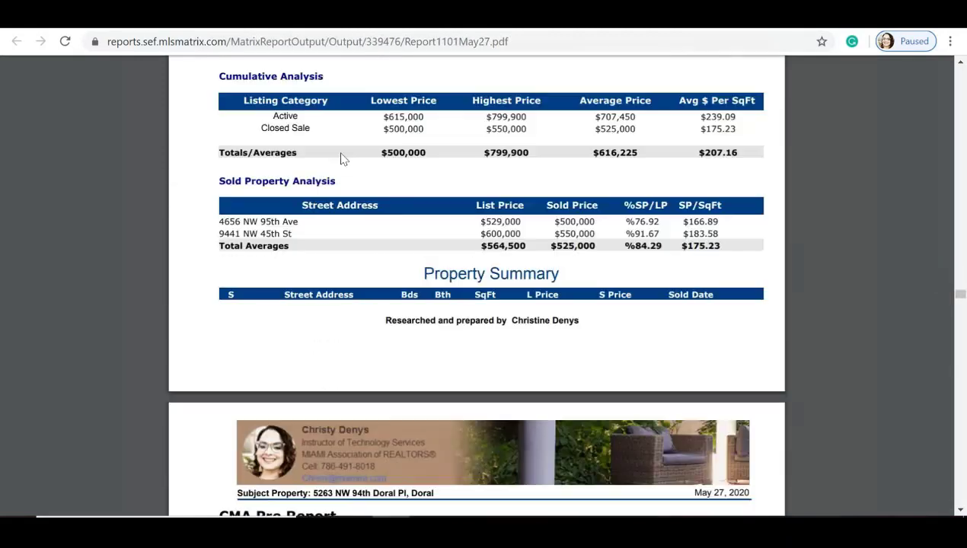
{"action": "scroll", "coordinate": [476, 285], "scroll_direction": "down", "scroll_amount": 2}
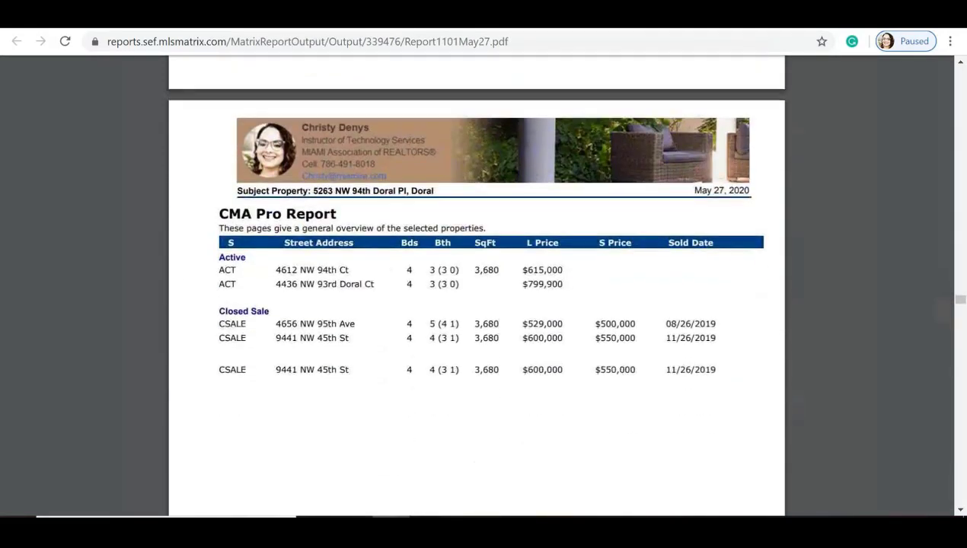
{"action": "scroll", "coordinate": [477, 285], "scroll_direction": "down", "scroll_amount": 8}
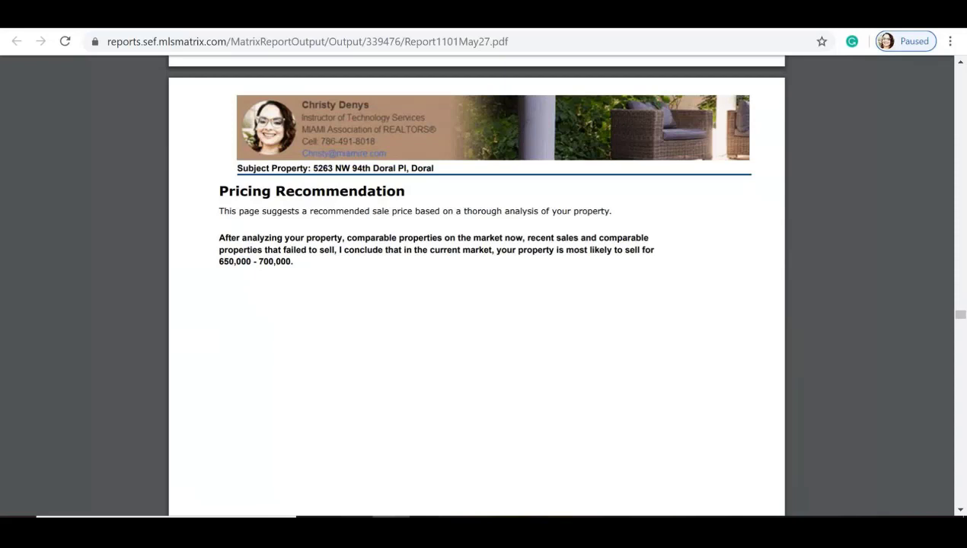
Step: Scroll past the Activity vs. Timing and My Guarantee to You pages to page 21's Over Pricing chart
{"action": "scroll", "coordinate": [475, 286], "scroll_direction": "down", "scroll_amount": 10}
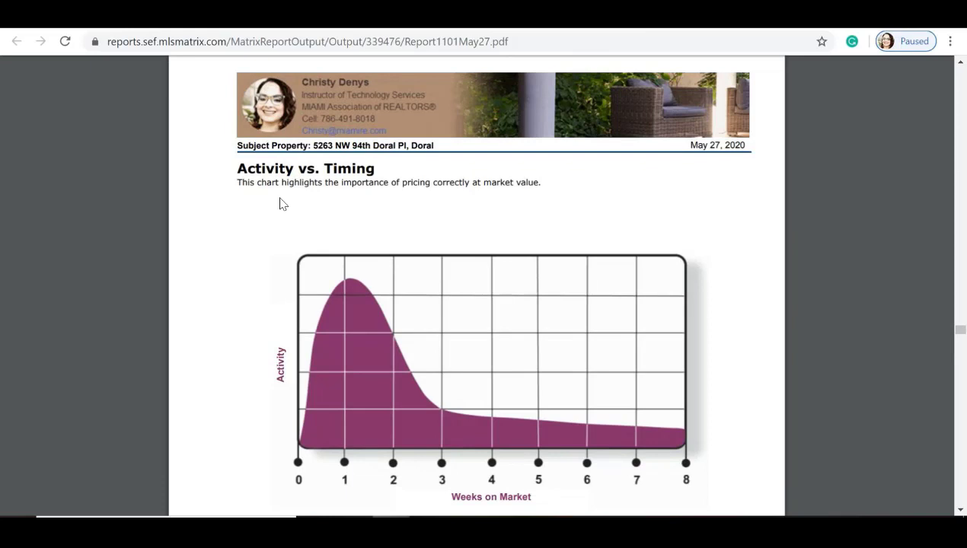
{"action": "scroll", "coordinate": [279, 204], "scroll_direction": "down", "scroll_amount": 1}
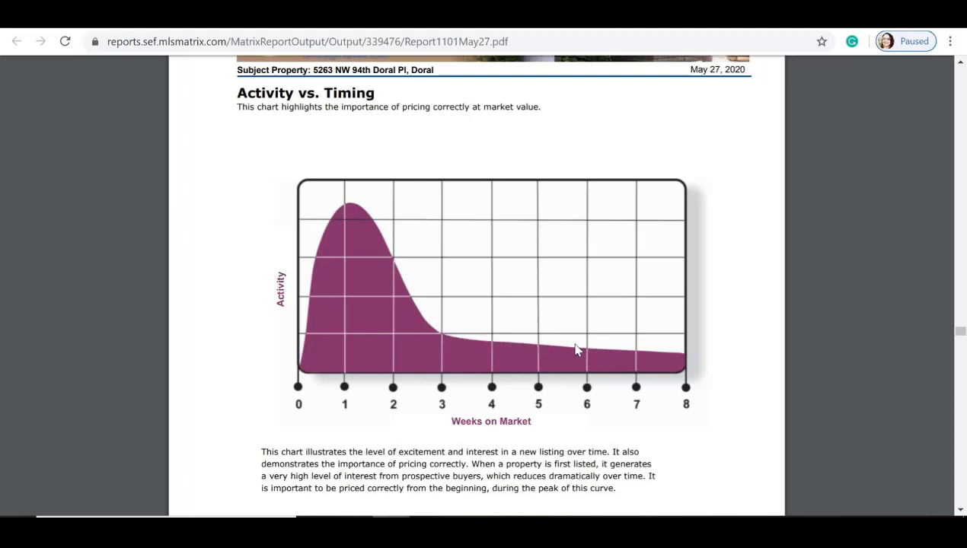
{"action": "scroll", "coordinate": [576, 349], "scroll_direction": "down", "scroll_amount": 6}
{"action": "scroll", "coordinate": [576, 350], "scroll_direction": "down", "scroll_amount": 4}
{"action": "scroll", "coordinate": [577, 350], "scroll_direction": "up", "scroll_amount": 1}
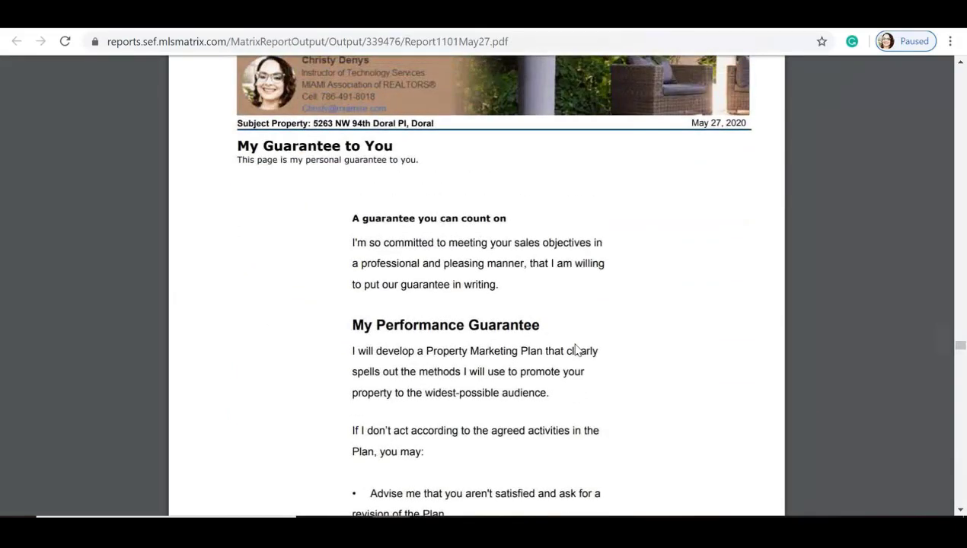
{"action": "scroll", "coordinate": [577, 349], "scroll_direction": "down", "scroll_amount": 1}
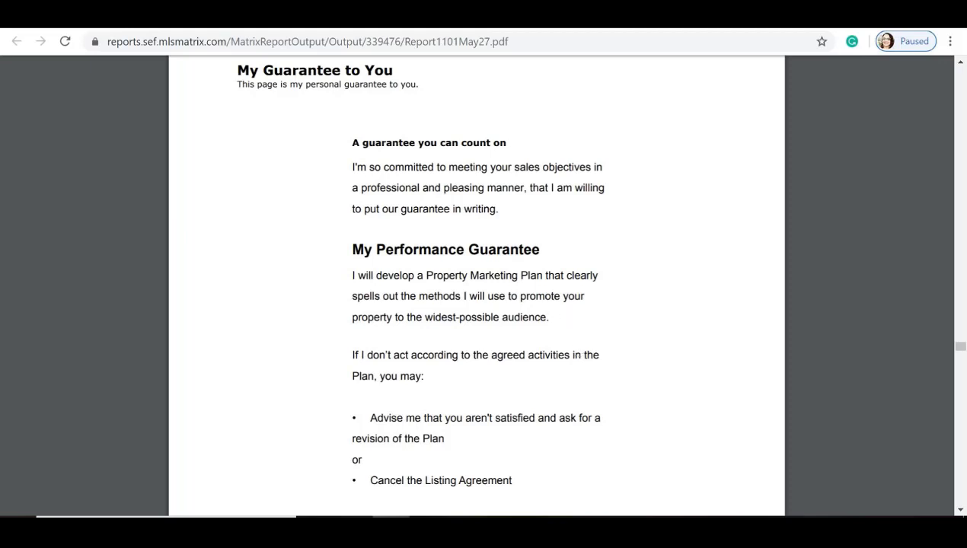
{"action": "scroll", "coordinate": [327, 238], "scroll_direction": "down", "scroll_amount": 1}
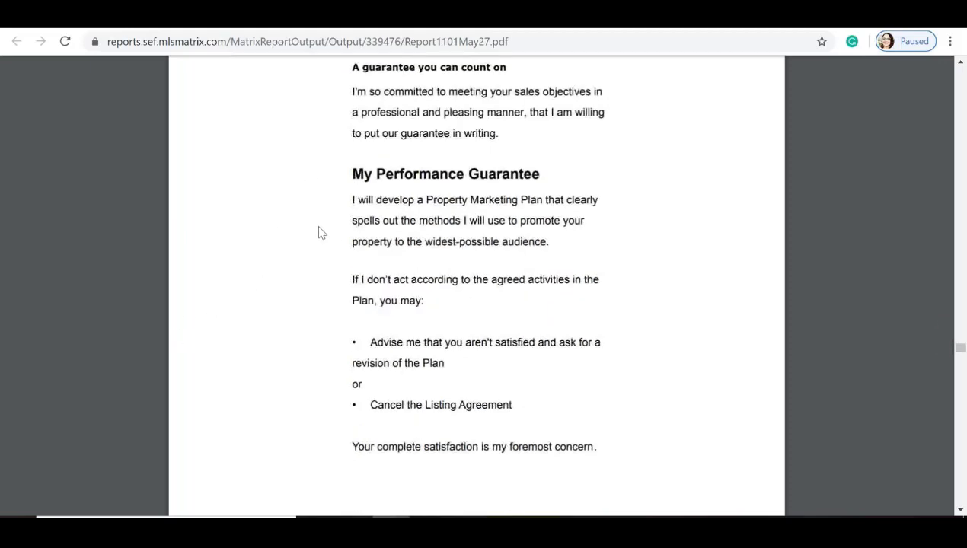
{"action": "scroll", "coordinate": [405, 202], "scroll_direction": "down", "scroll_amount": 8}
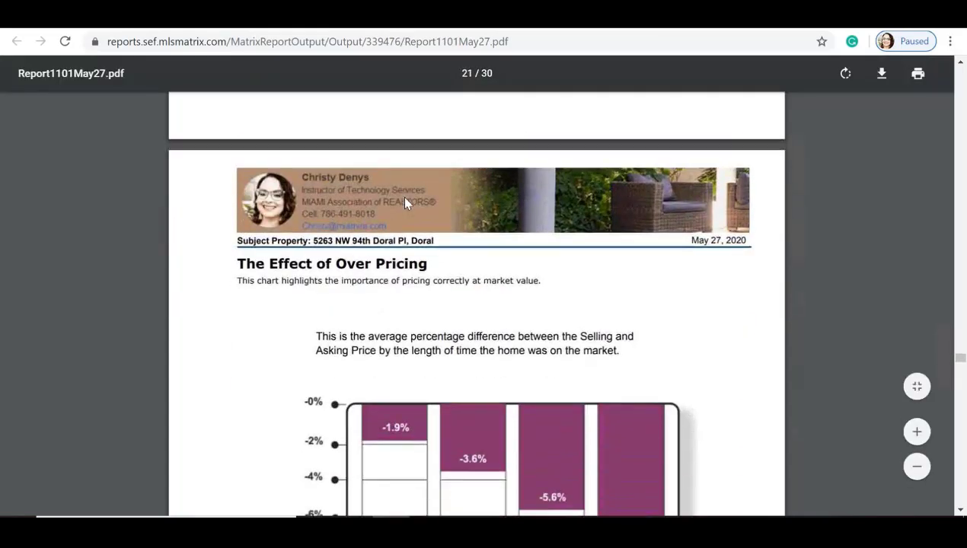
{"action": "scroll", "coordinate": [405, 202], "scroll_direction": "down", "scroll_amount": 1}
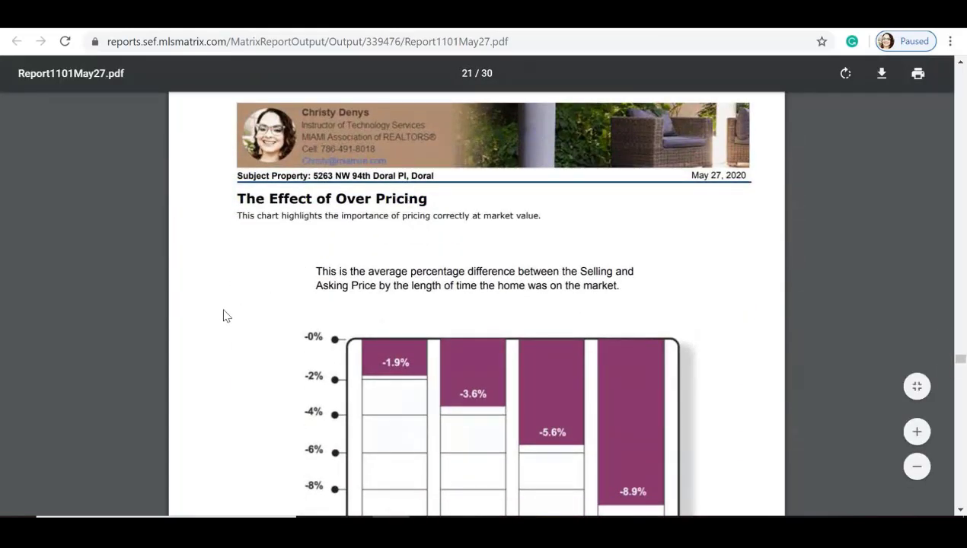
{"action": "scroll", "coordinate": [223, 316], "scroll_direction": "down", "scroll_amount": 1}
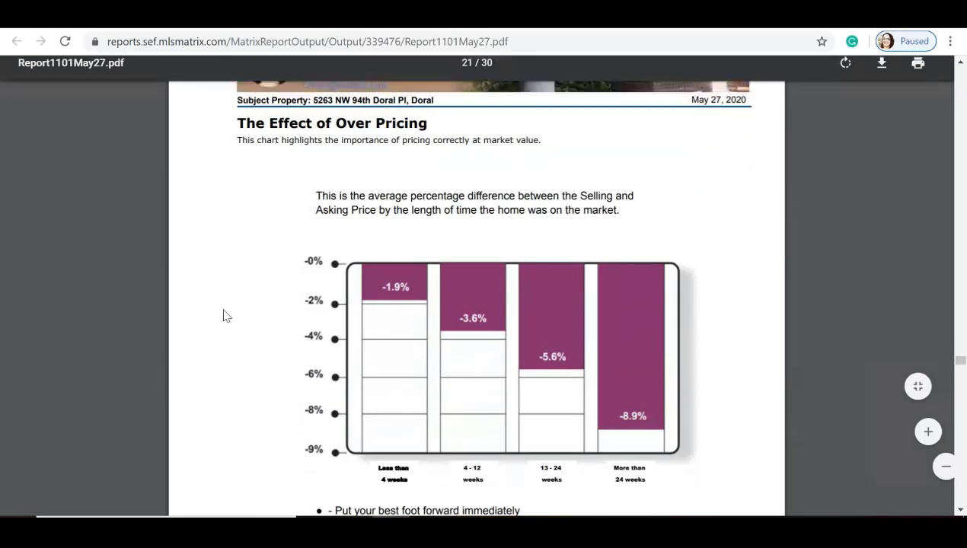
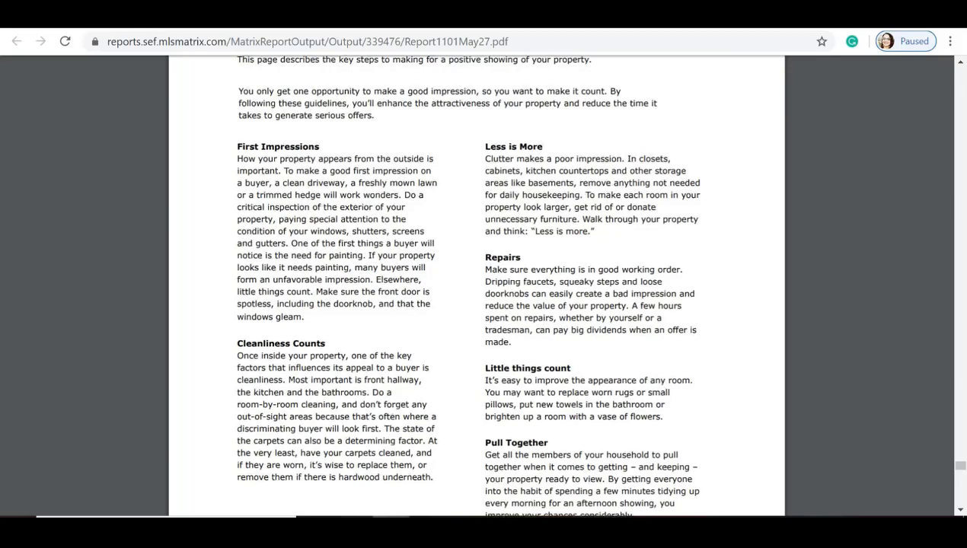
Step: Scroll through the last CMA report pages, then close the PDF to return to the CMA Finish summary
{"action": "scroll", "coordinate": [661, 387], "scroll_direction": "down", "scroll_amount": 4}
{"action": "scroll", "coordinate": [476, 285], "scroll_direction": "down", "scroll_amount": 6}
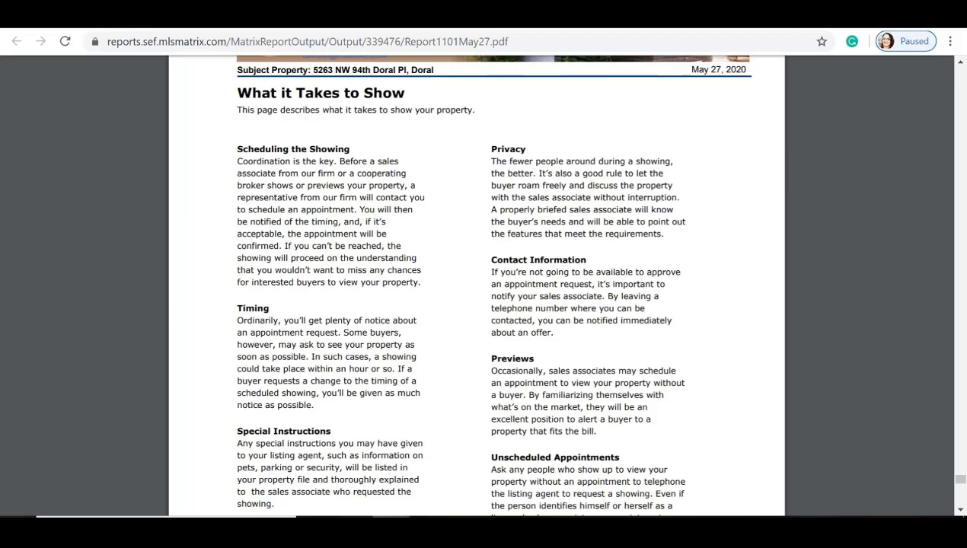
{"action": "scroll", "coordinate": [477, 285], "scroll_direction": "down", "scroll_amount": 7}
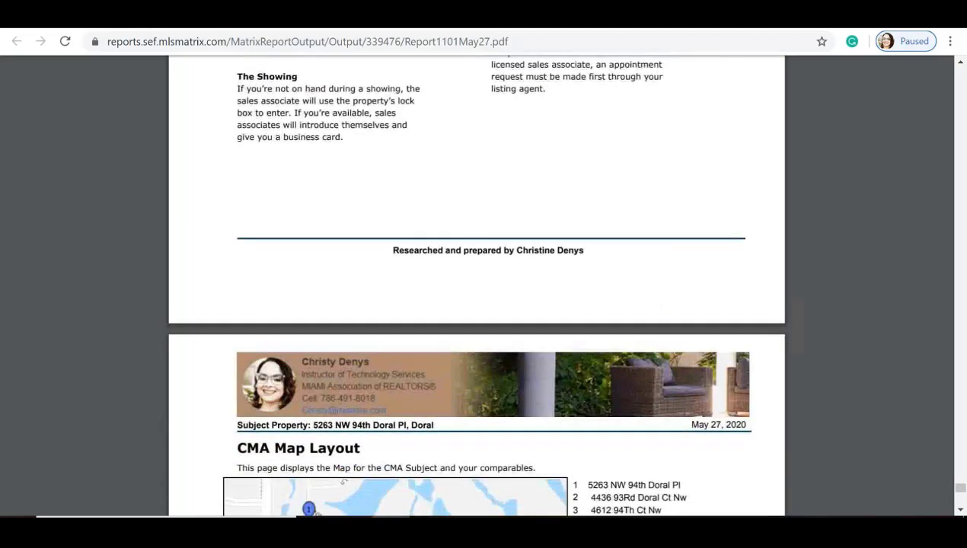
{"action": "scroll", "coordinate": [477, 285], "scroll_direction": "down", "scroll_amount": 3}
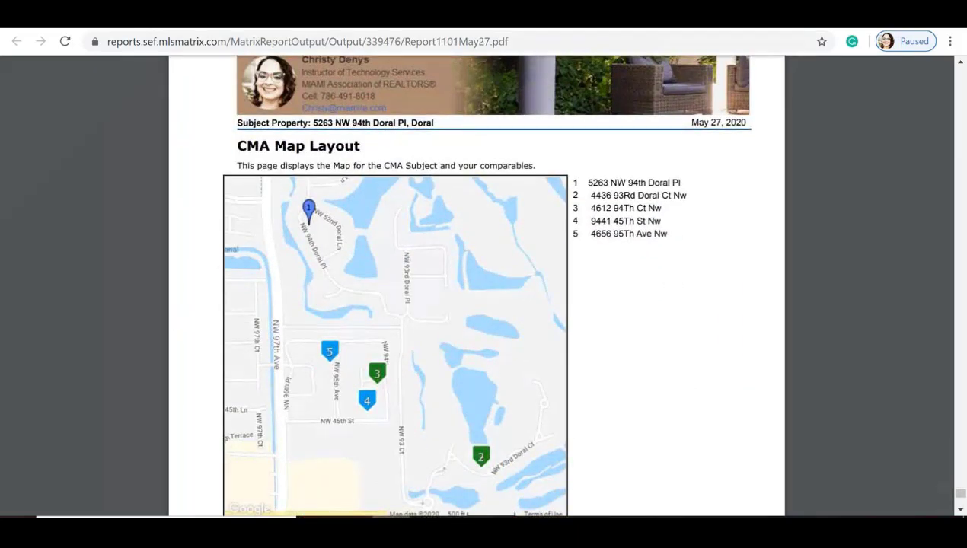
{"action": "scroll", "coordinate": [476, 286], "scroll_direction": "down", "scroll_amount": 6}
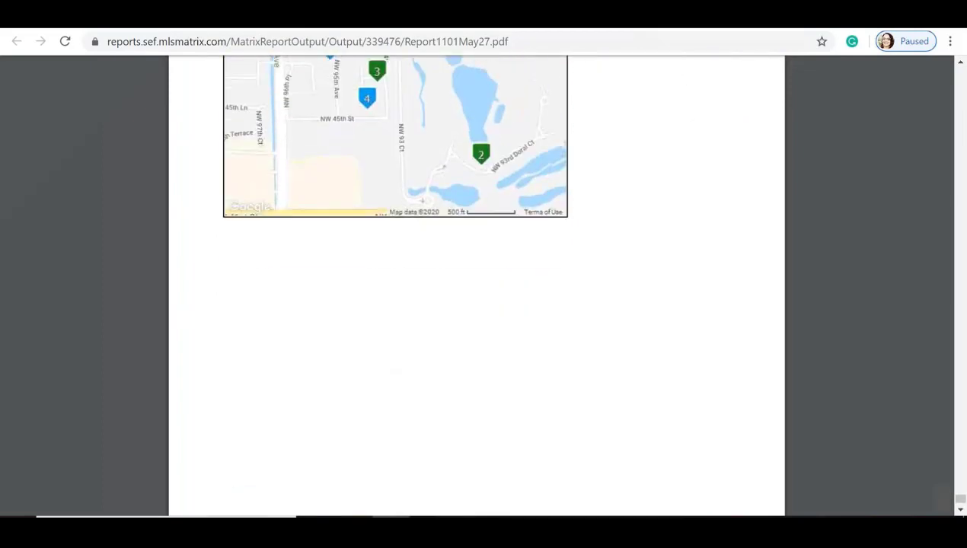
{"action": "scroll", "coordinate": [507, 369], "scroll_direction": "up", "scroll_amount": 5}
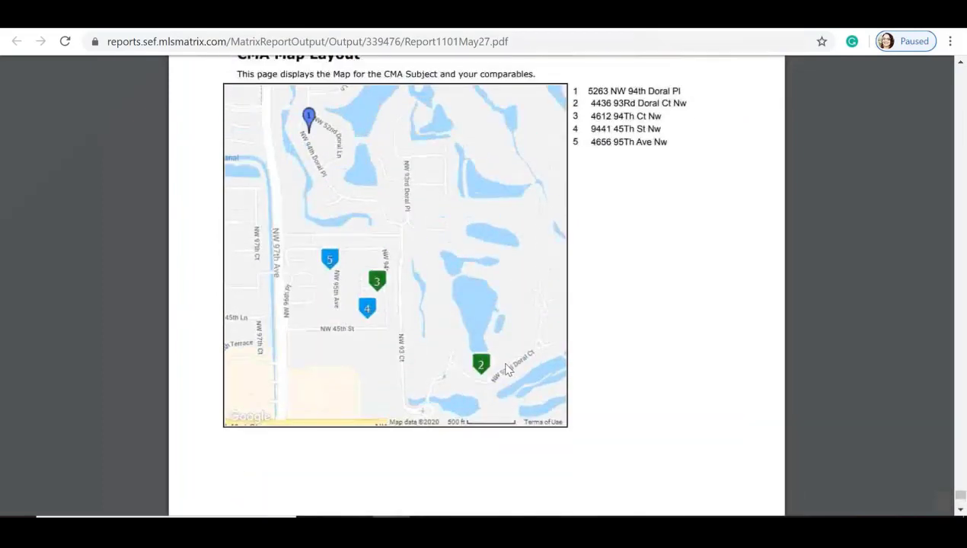
{"action": "mouse_move", "coordinate": [596, 68]}
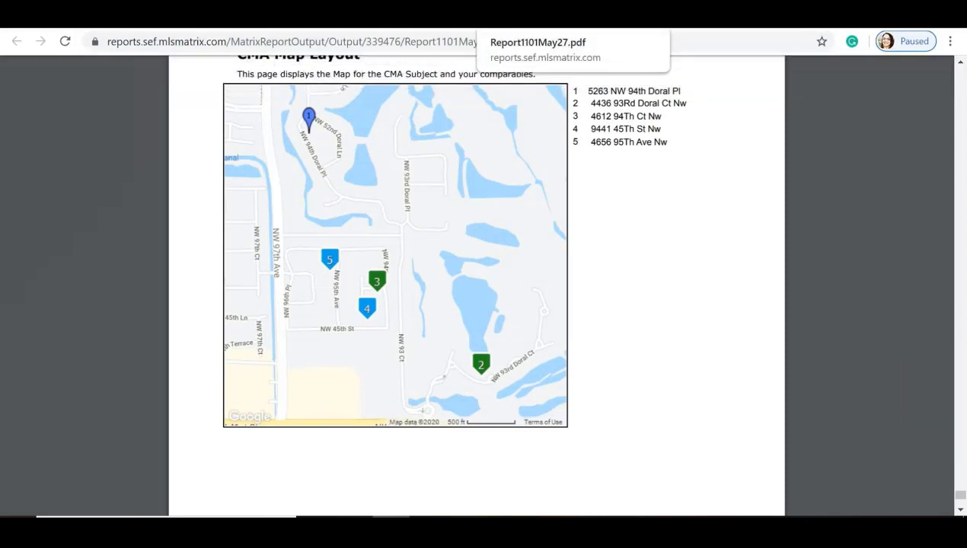
{"action": "left_click", "coordinate": [626, 17]}
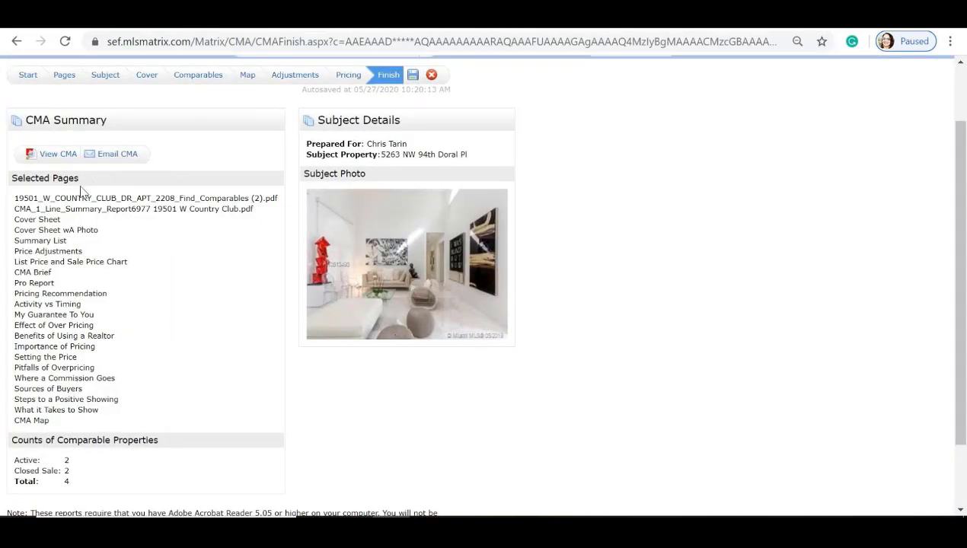
Step: Back on CMA Pages, remove the Country Club comparables, one-line summary and Cover Sheet pages
{"action": "left_click", "coordinate": [65, 77]}
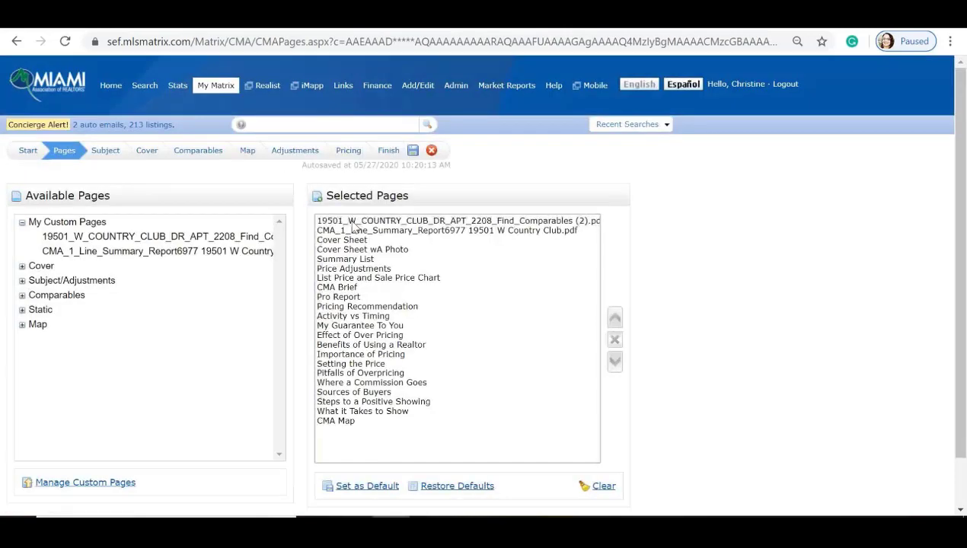
{"action": "left_click", "coordinate": [614, 341]}
{"action": "left_click", "coordinate": [446, 223]}
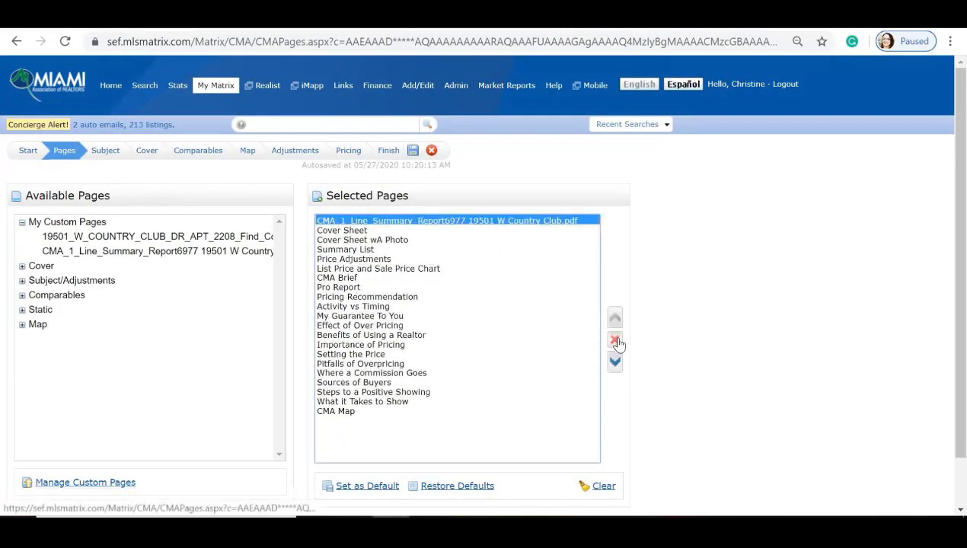
{"action": "left_click", "coordinate": [615, 340]}
{"action": "left_click", "coordinate": [365, 220]}
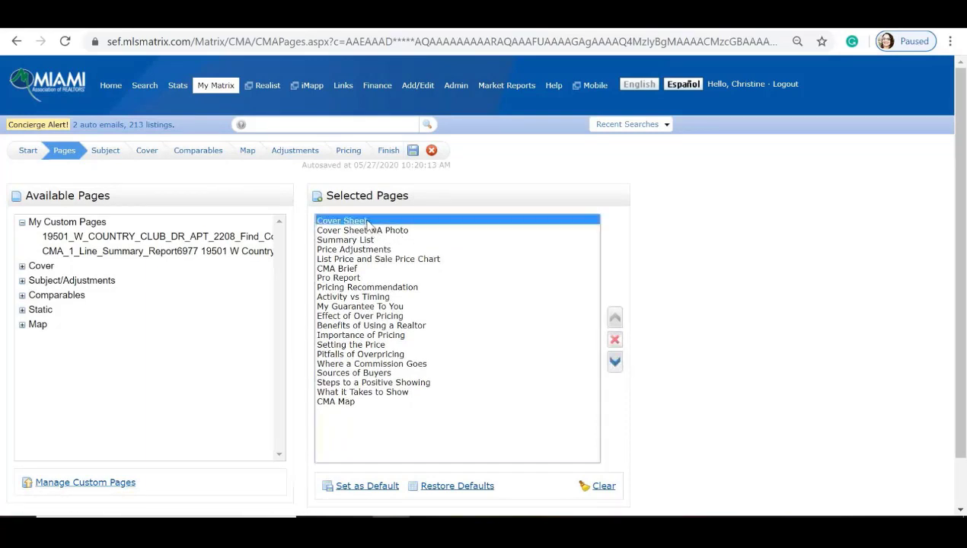
{"action": "left_click", "coordinate": [618, 344]}
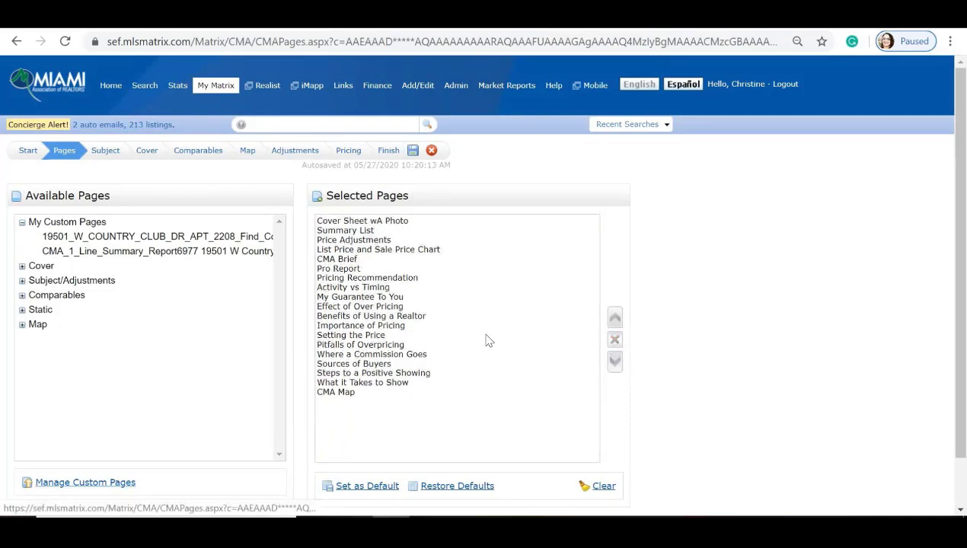
Step: Remove Pitfalls of Overpricing, Effect of Over Pricing, What it Takes to Show and Steps to a Positive Showing
{"action": "left_click", "coordinate": [342, 345]}
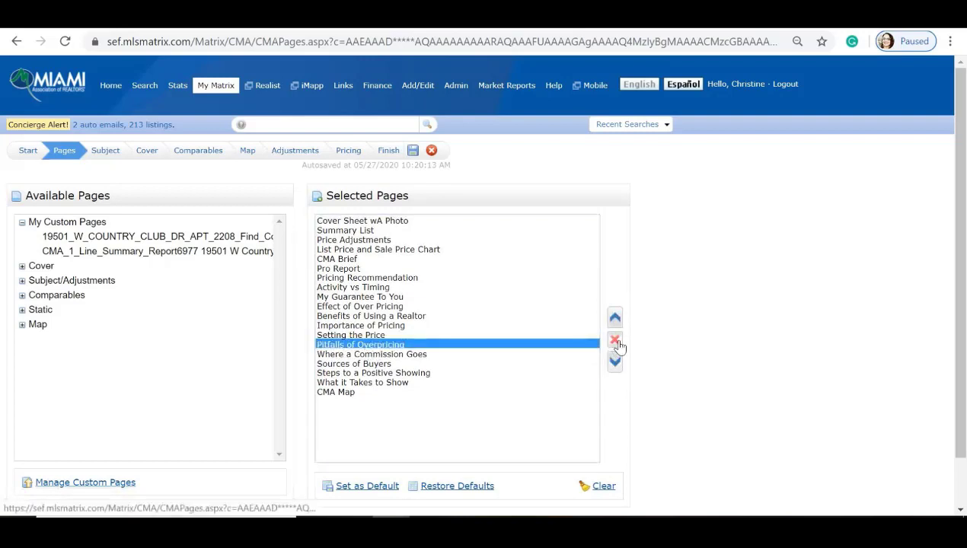
{"action": "left_click", "coordinate": [615, 341]}
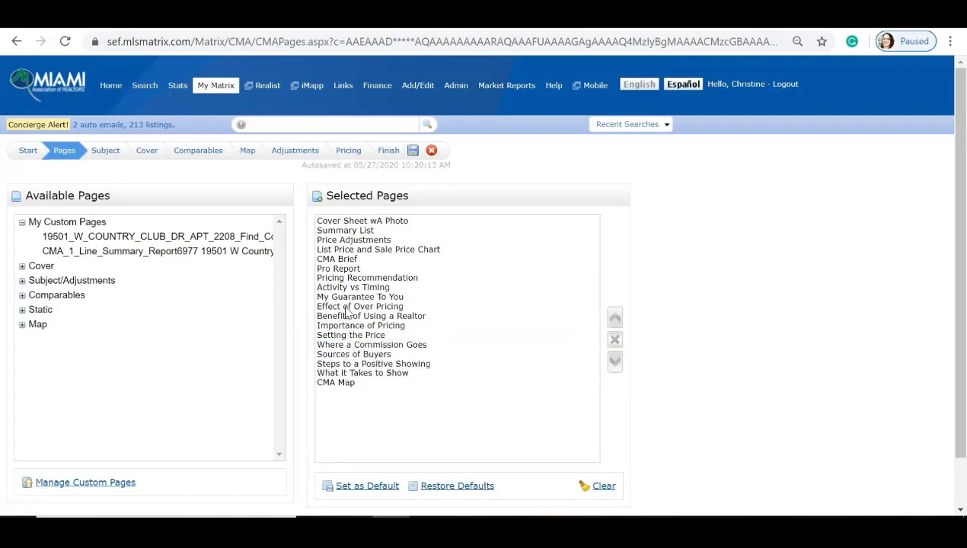
{"action": "left_click", "coordinate": [344, 306]}
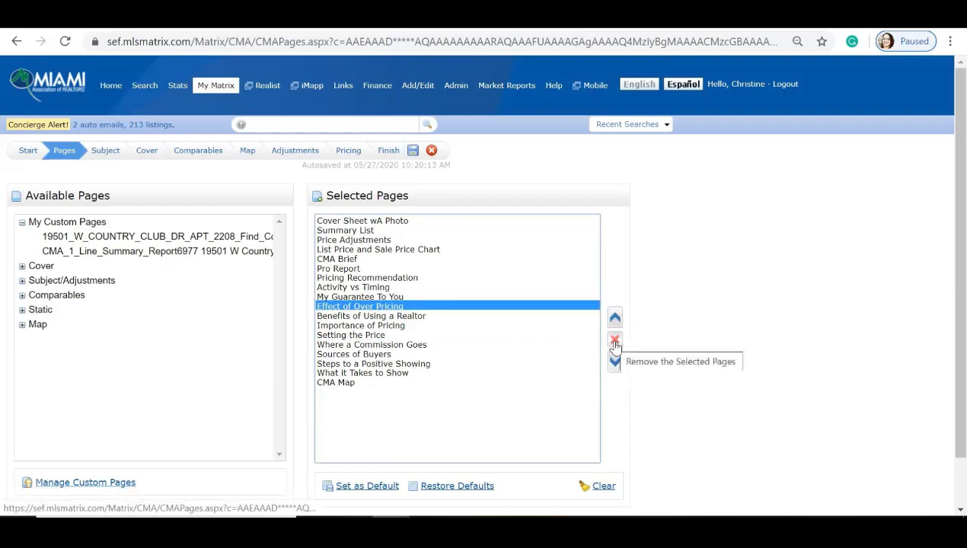
{"action": "left_click", "coordinate": [615, 340]}
{"action": "left_click", "coordinate": [388, 364]}
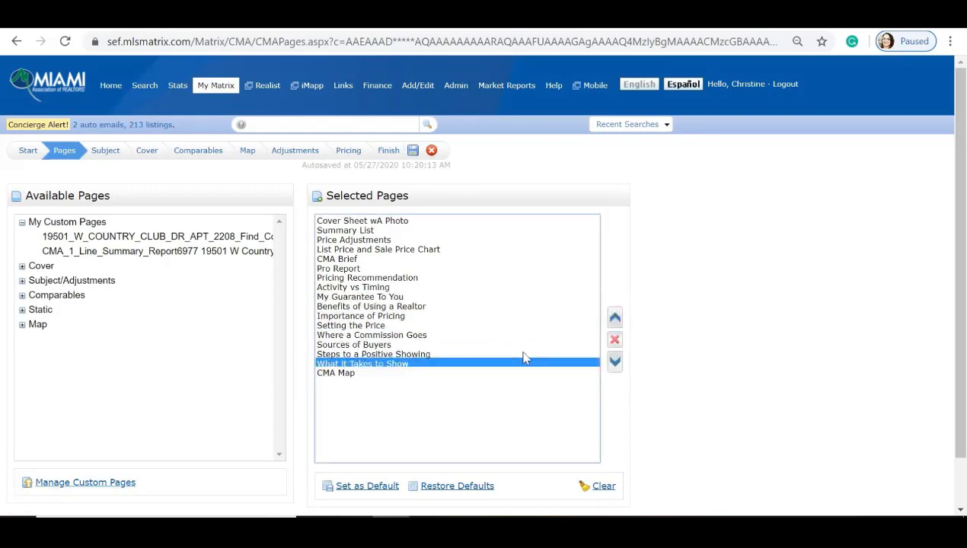
{"action": "left_click", "coordinate": [616, 340]}
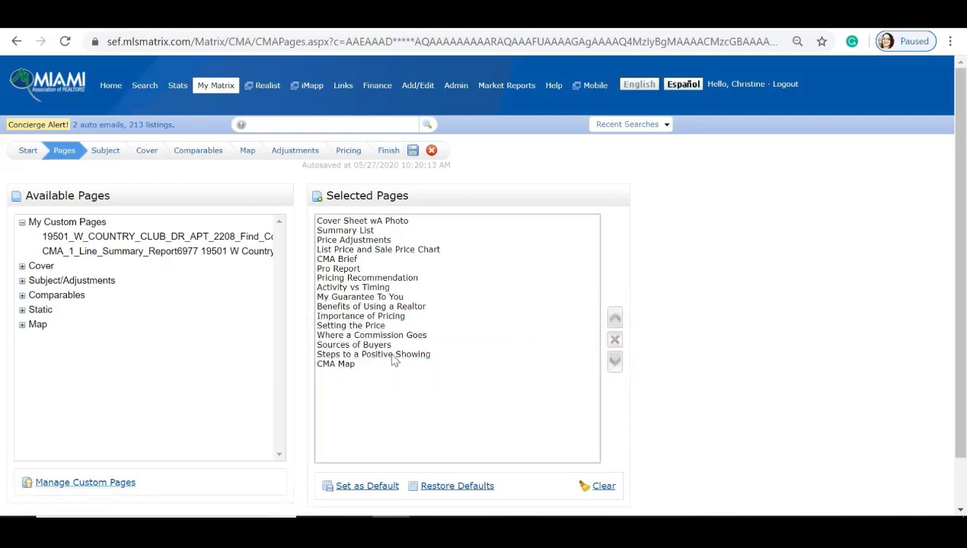
{"action": "left_click", "coordinate": [395, 355]}
{"action": "left_click", "coordinate": [616, 340]}
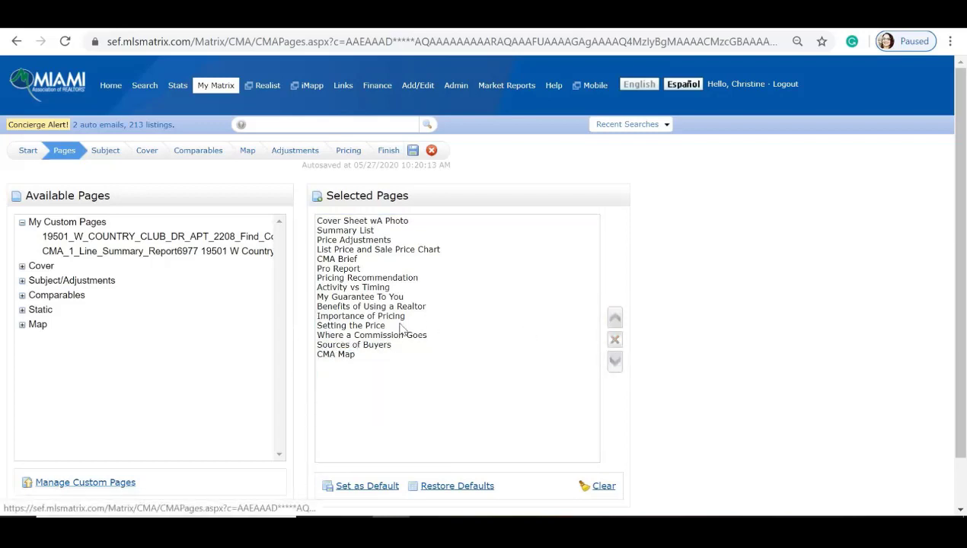
Step: Review the remaining selected pages and remove the List Price and Sale Price Chart page
{"action": "left_click", "coordinate": [347, 345]}
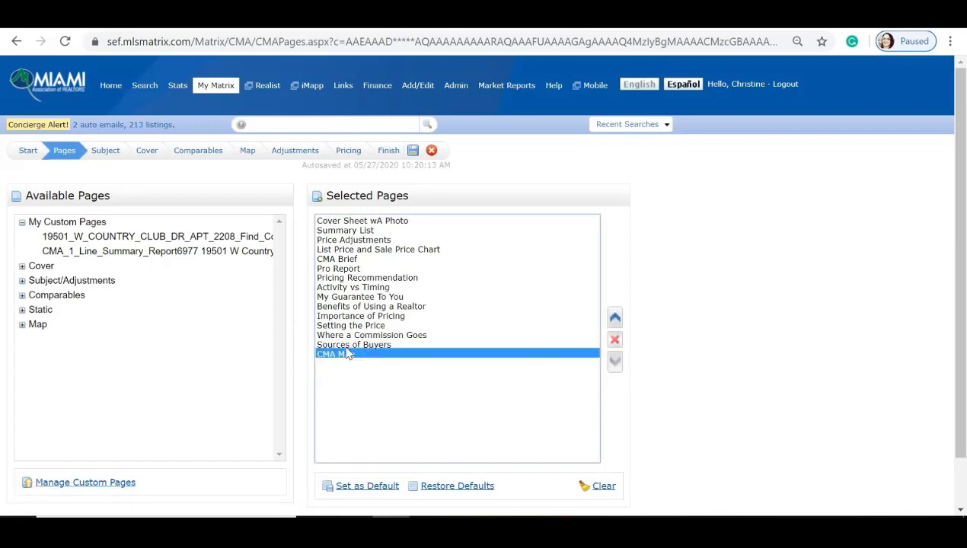
{"action": "key", "text": "Up"}
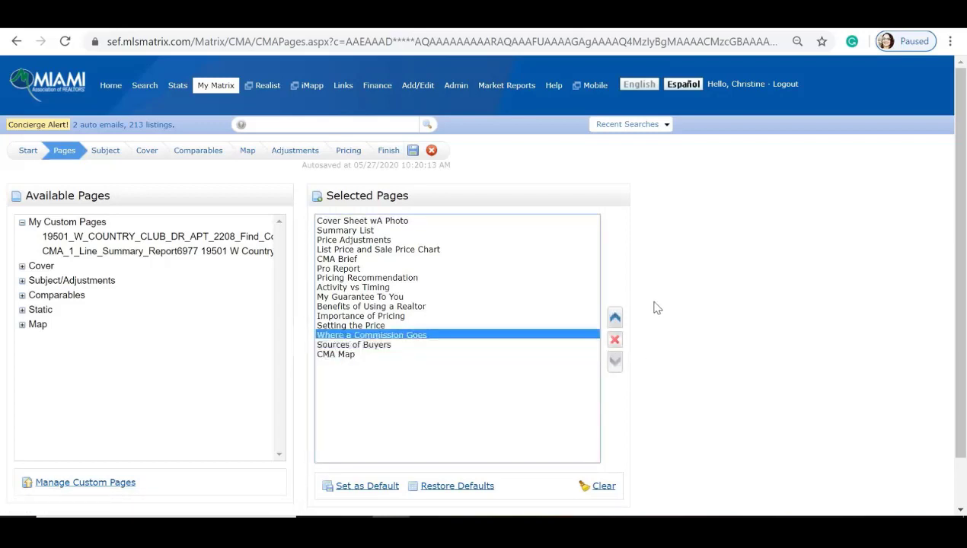
{"action": "key", "text": "Up"}
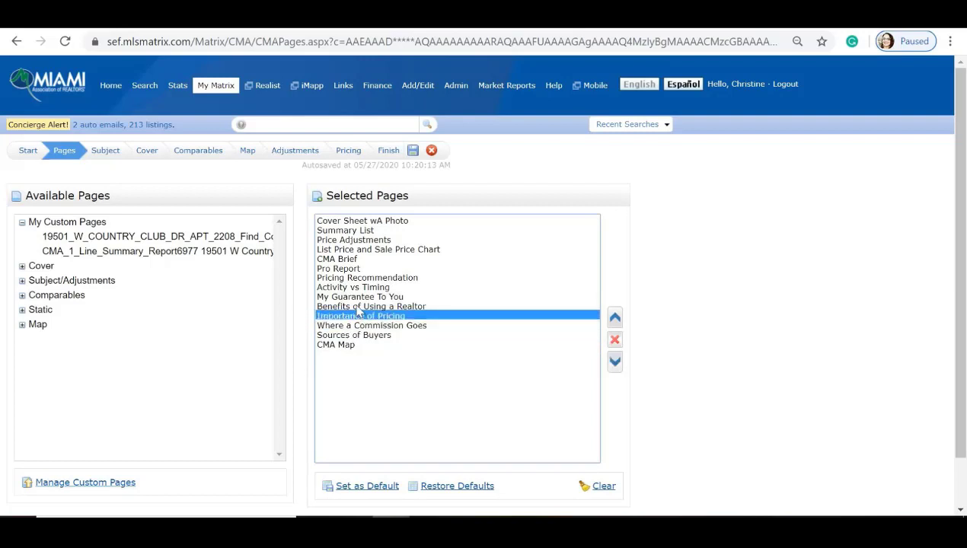
{"action": "left_click", "coordinate": [361, 306]}
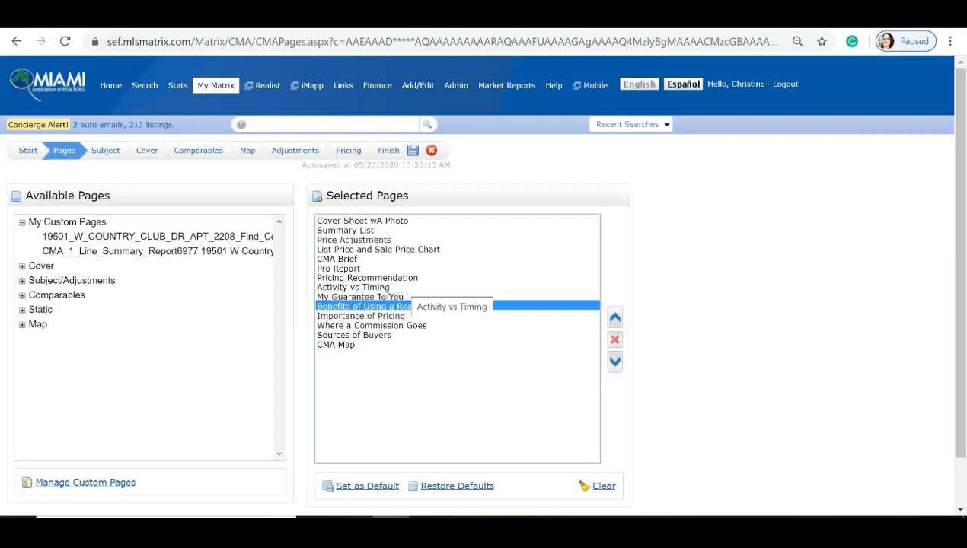
{"action": "left_click", "coordinate": [353, 289]}
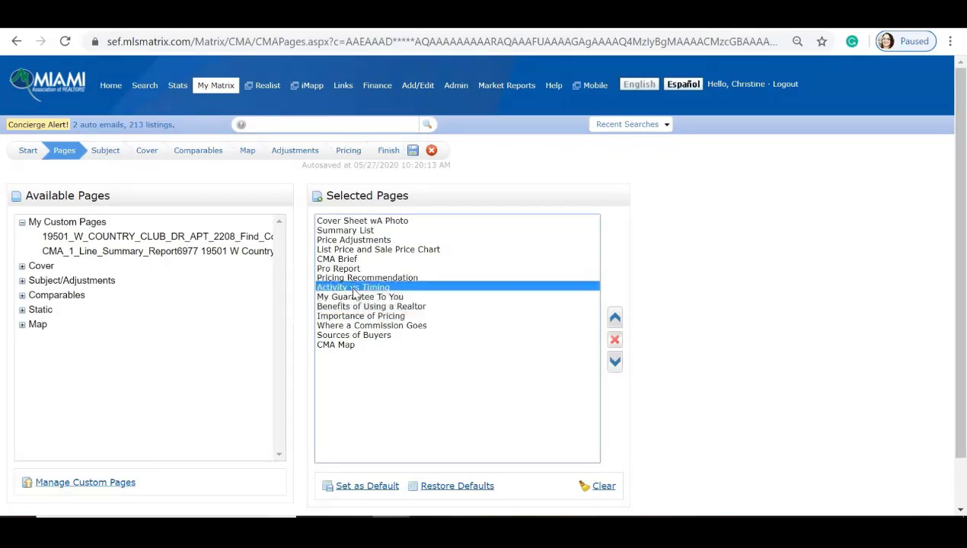
{"action": "left_click", "coordinate": [354, 277]}
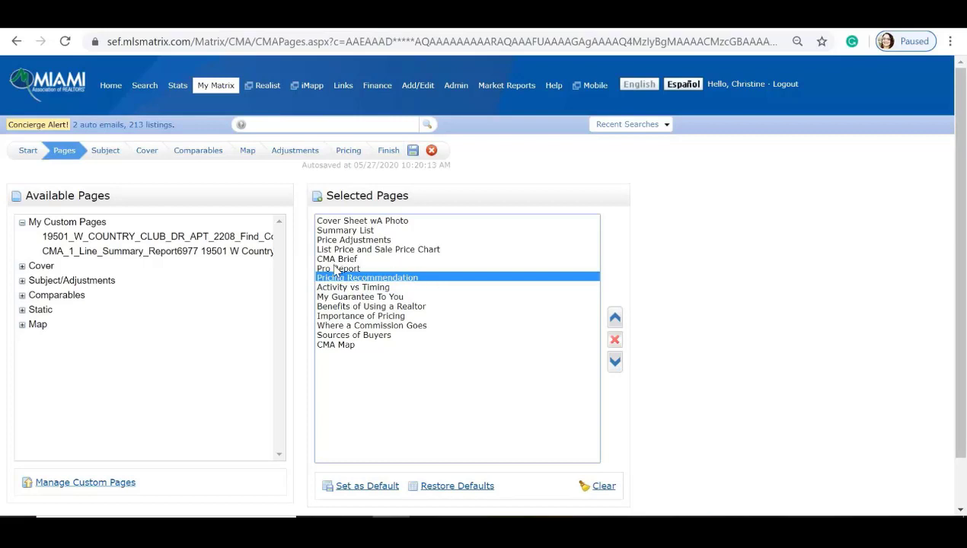
{"action": "left_click", "coordinate": [357, 249]}
{"action": "left_click", "coordinate": [614, 340]}
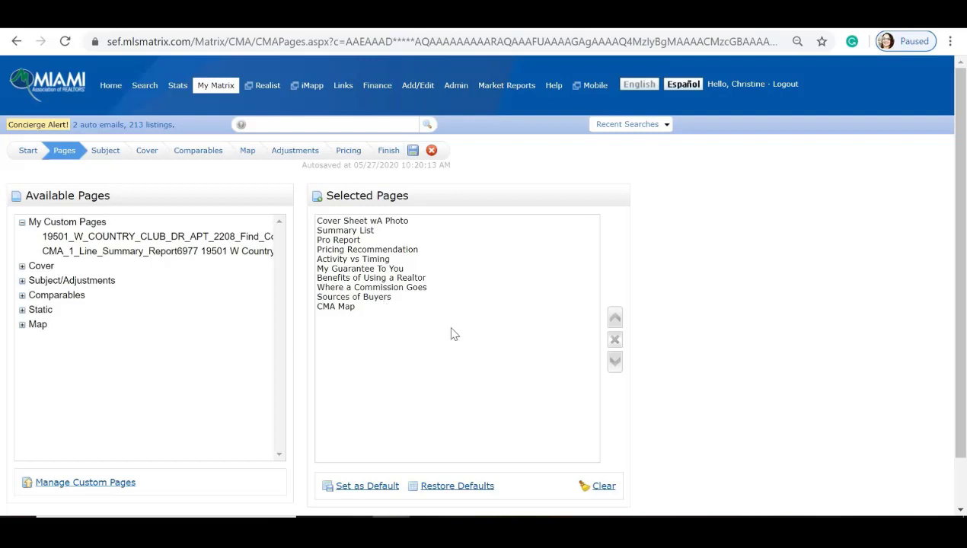
Step: Save the ten selected pages as the default CMA page set and return Home
{"action": "scroll", "coordinate": [450, 332], "scroll_direction": "down", "scroll_amount": 1}
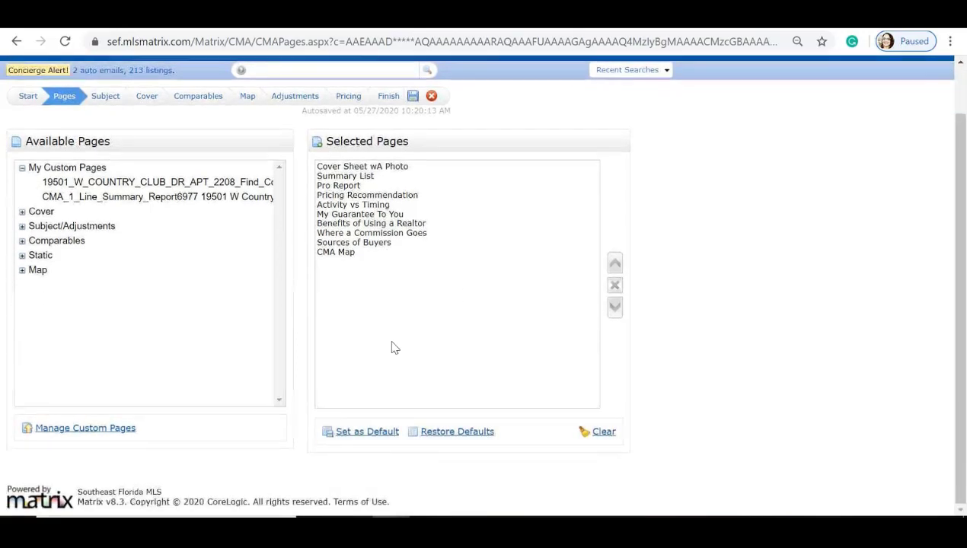
{"action": "left_click", "coordinate": [370, 433]}
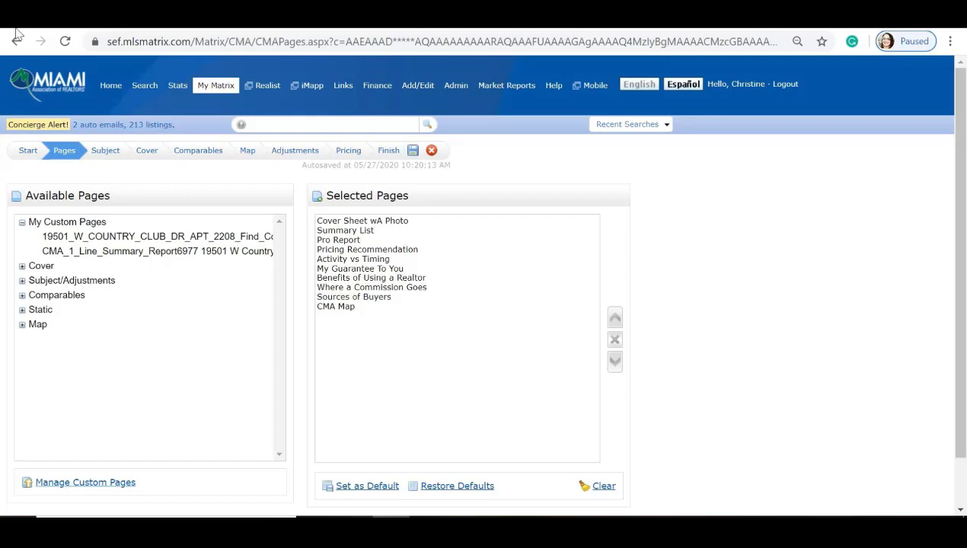
{"action": "left_click", "coordinate": [111, 87]}
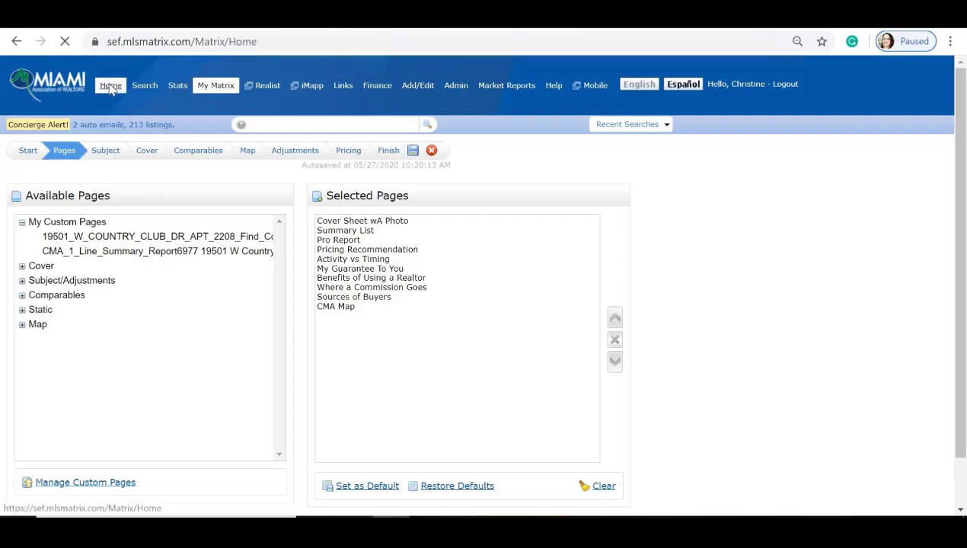
{"action": "mouse_move", "coordinate": [208, 89]}
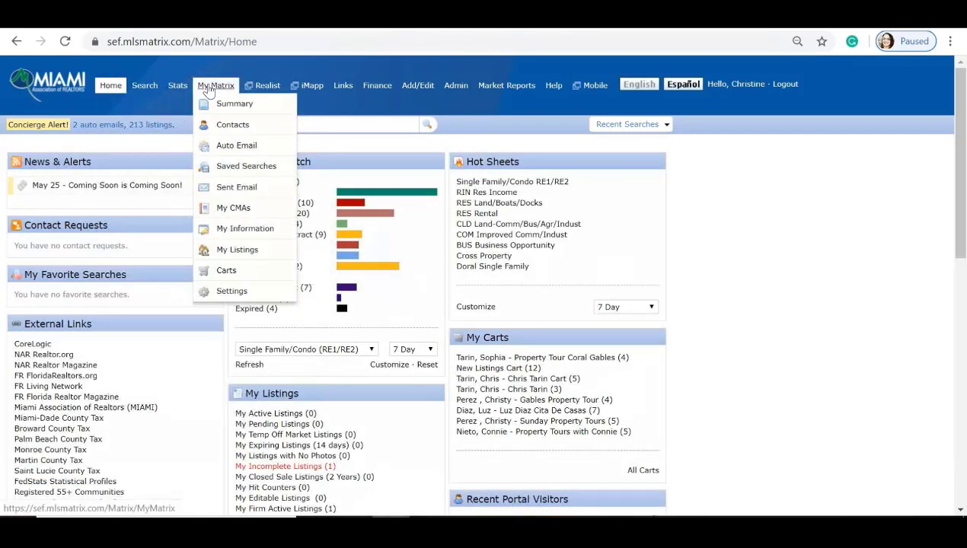
{"action": "left_click", "coordinate": [229, 125]}
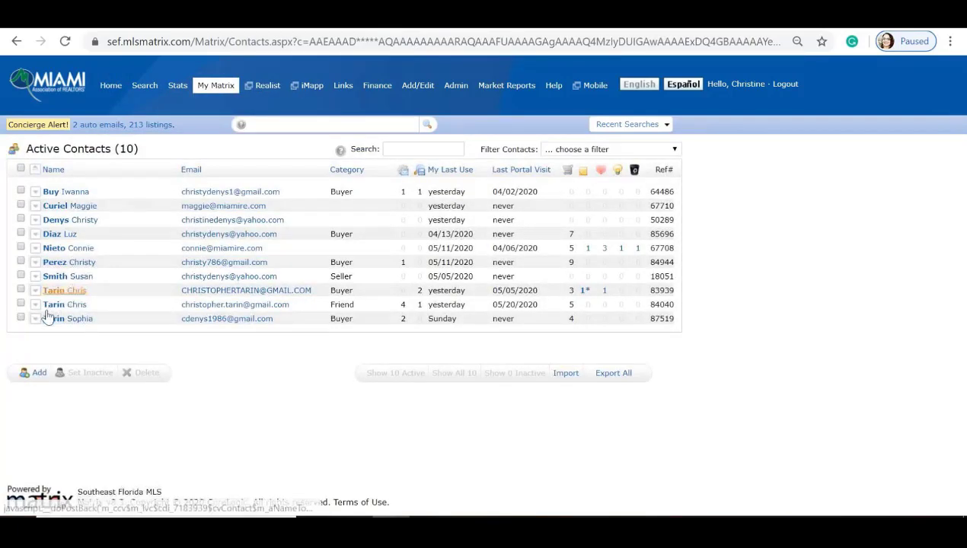
{"action": "left_click", "coordinate": [35, 305]}
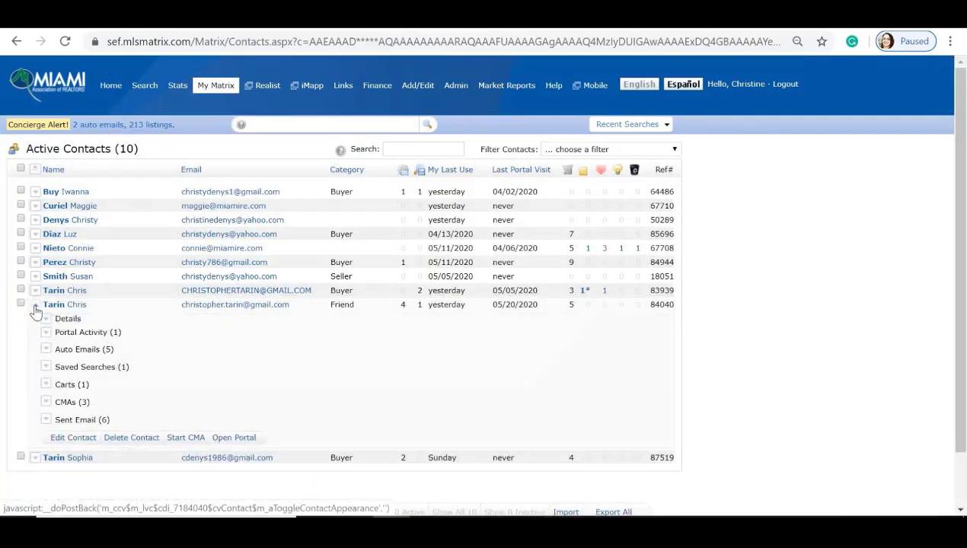
{"action": "left_click", "coordinate": [46, 403]}
{"action": "scroll", "coordinate": [190, 380], "scroll_direction": "down", "scroll_amount": 1}
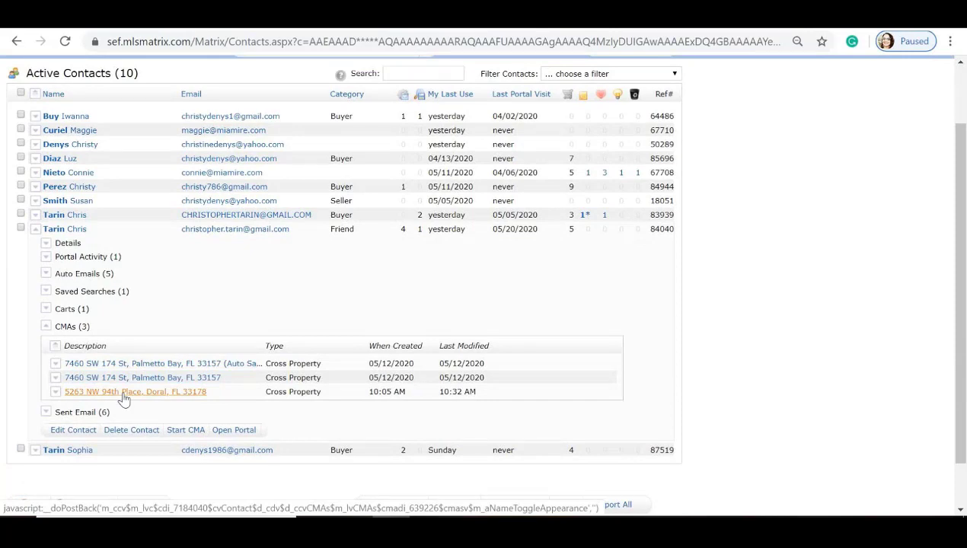
{"action": "left_click", "coordinate": [56, 393]}
{"action": "scroll", "coordinate": [152, 365], "scroll_direction": "down", "scroll_amount": 3}
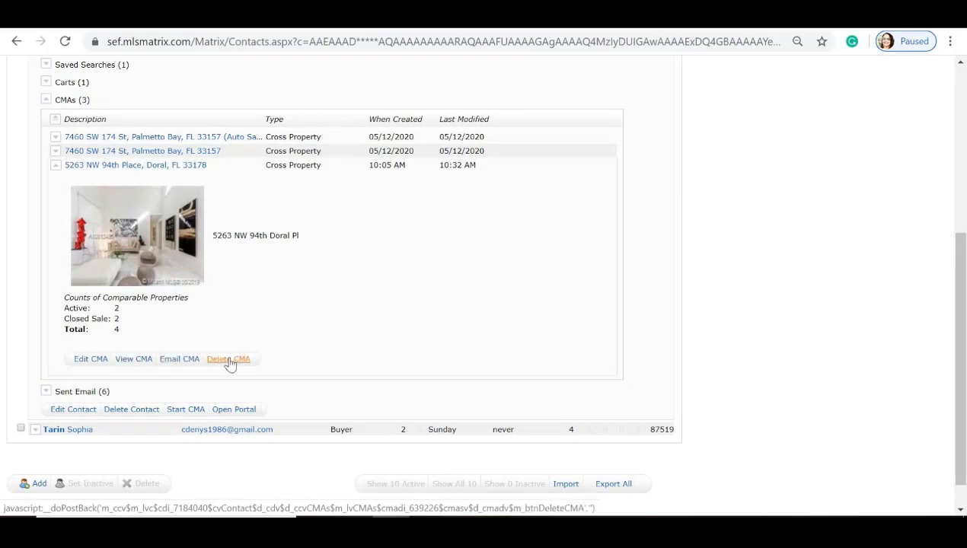
{"action": "left_click", "coordinate": [55, 166]}
{"action": "scroll", "coordinate": [168, 211], "scroll_direction": "up", "scroll_amount": 2}
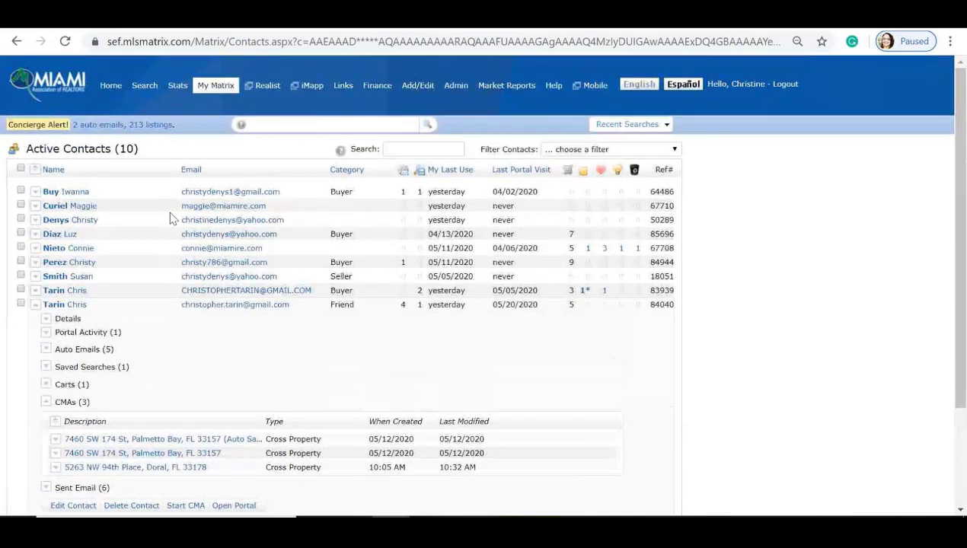
Step: Rerun the 10:03 AM recent single family/condo search and uncheck all 18 Doral Estates listings
{"action": "mouse_move", "coordinate": [145, 85]}
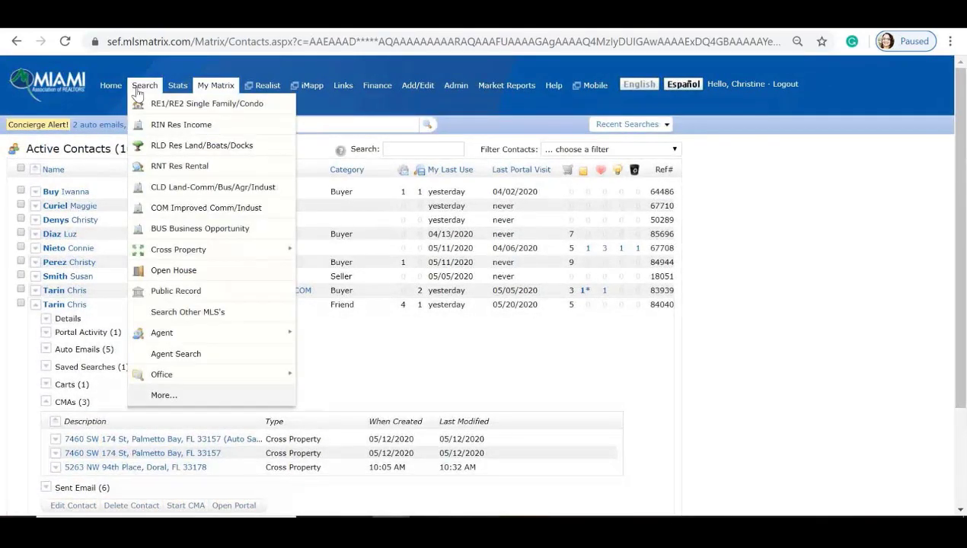
{"action": "left_click", "coordinate": [213, 106]}
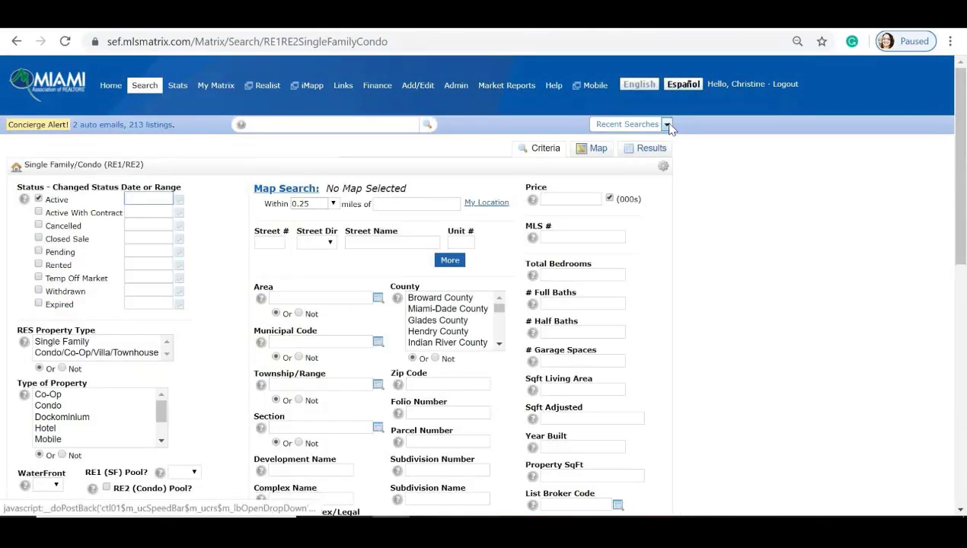
{"action": "left_click", "coordinate": [666, 124]}
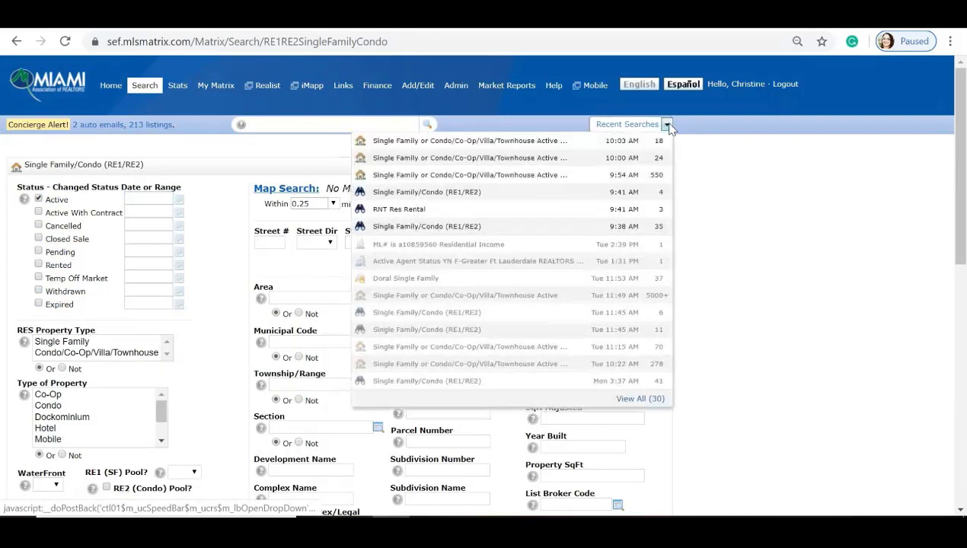
{"action": "left_click", "coordinate": [593, 142]}
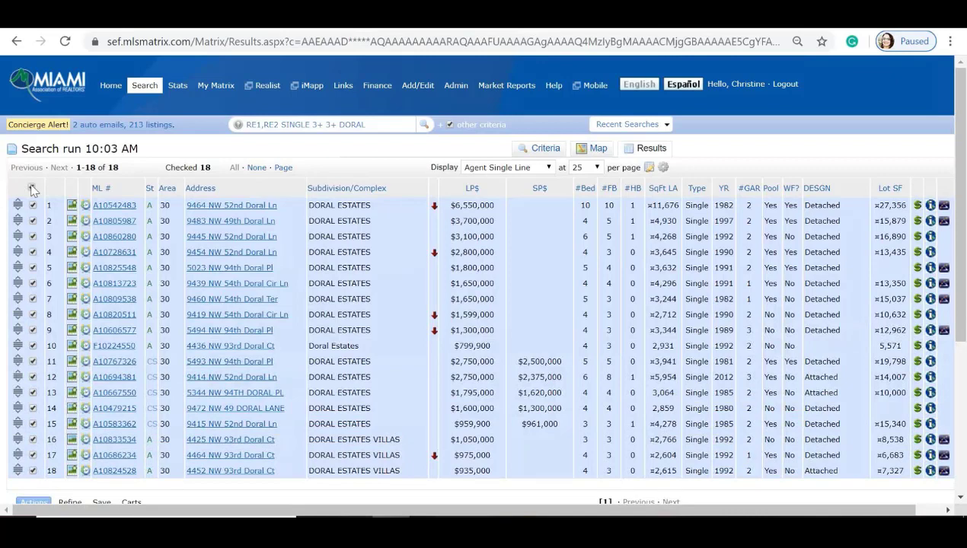
{"action": "left_click", "coordinate": [32, 187]}
Step: Check only the first four Doral Estates listings in the results
{"action": "left_click", "coordinate": [33, 206]}
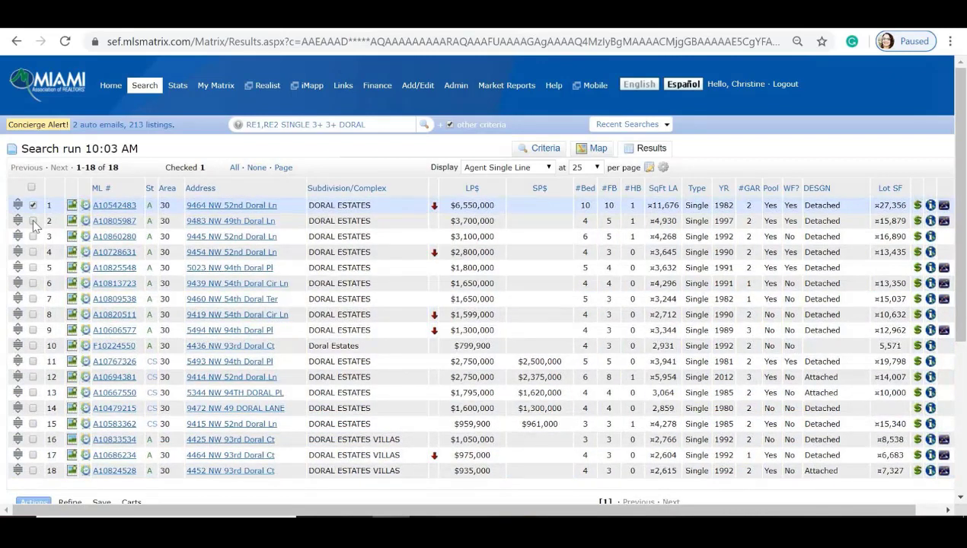
{"action": "left_click", "coordinate": [32, 221]}
{"action": "left_click", "coordinate": [33, 236]}
{"action": "left_click", "coordinate": [33, 253]}
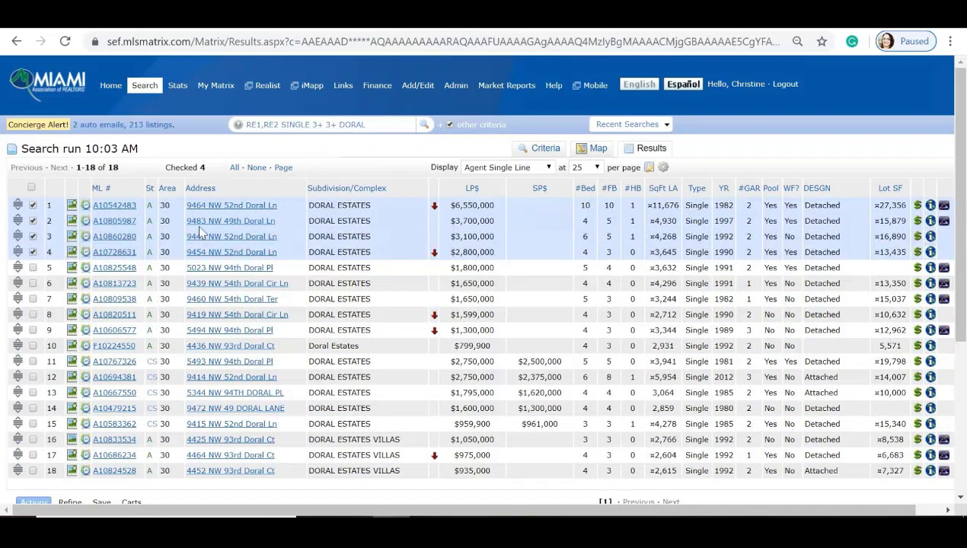
{"action": "scroll", "coordinate": [251, 232], "scroll_direction": "down", "scroll_amount": 1}
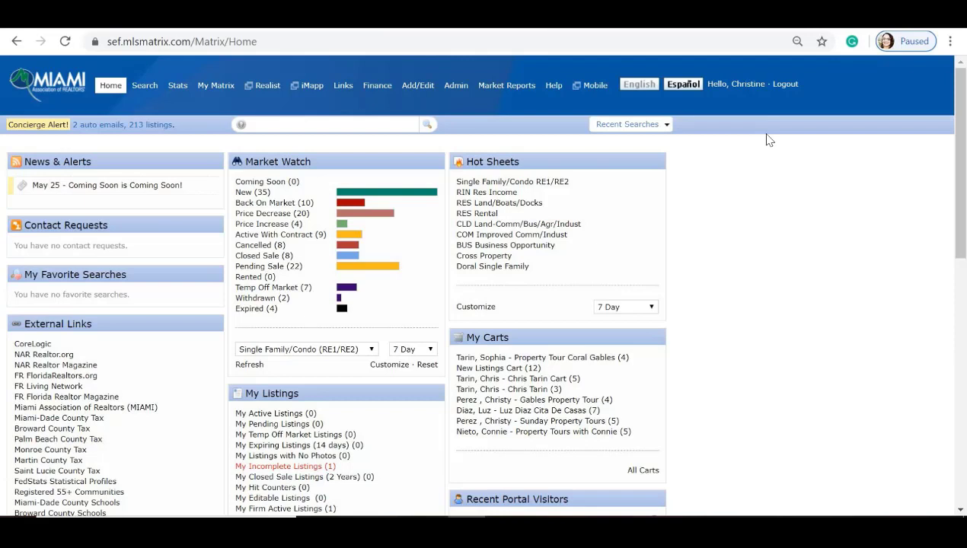
Step: In My Information, enable the Full Name Override and append ', E-Pro' to the name
{"action": "mouse_move", "coordinate": [214, 85]}
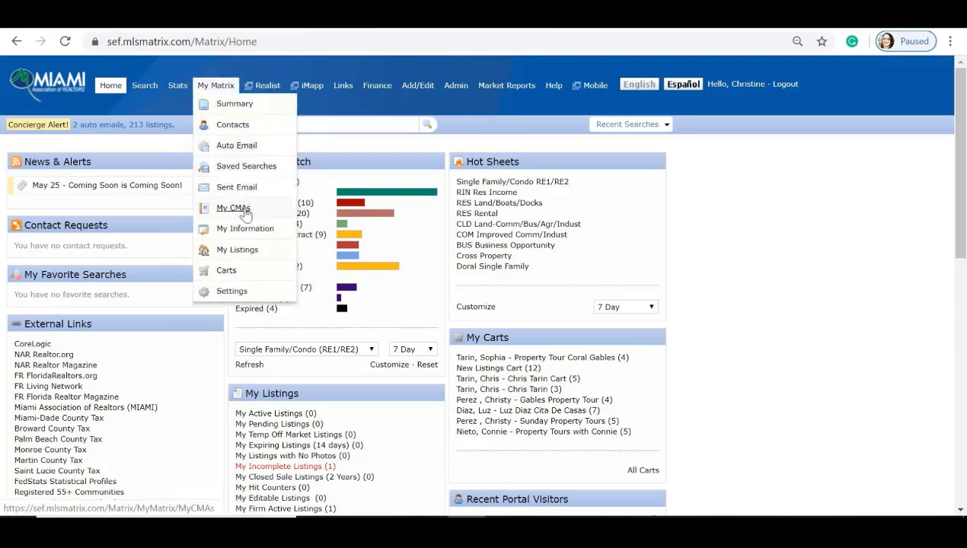
{"action": "left_click", "coordinate": [238, 233]}
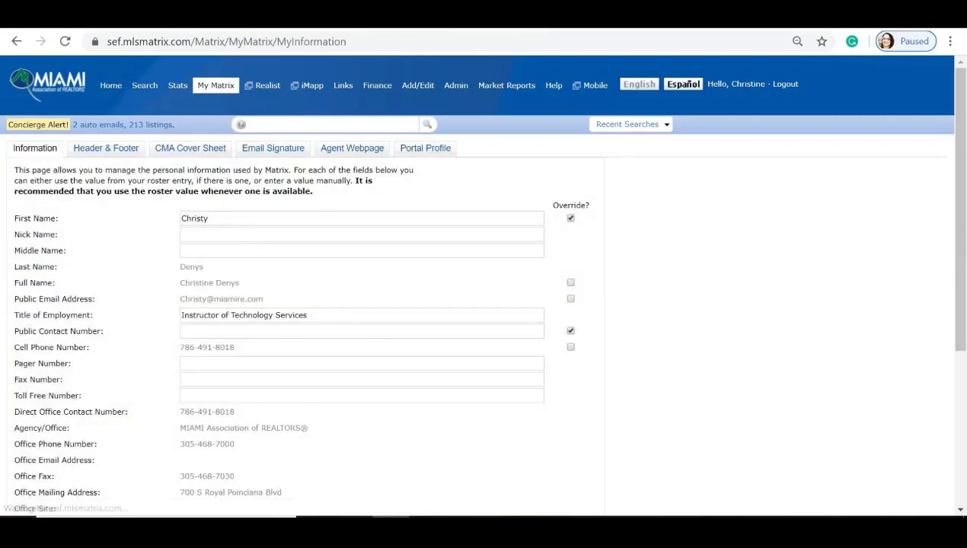
{"action": "scroll", "coordinate": [238, 236], "scroll_direction": "down", "scroll_amount": 1}
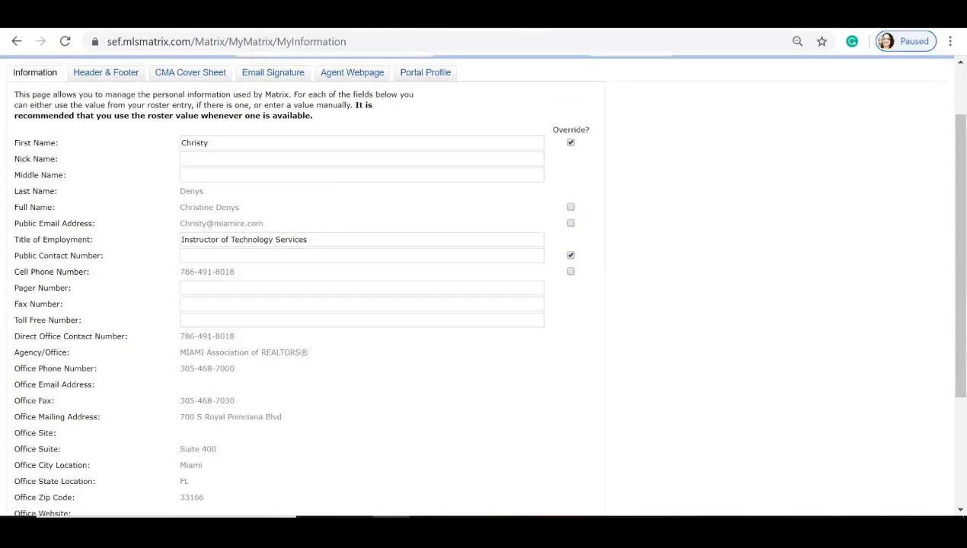
{"action": "left_click", "coordinate": [571, 208]}
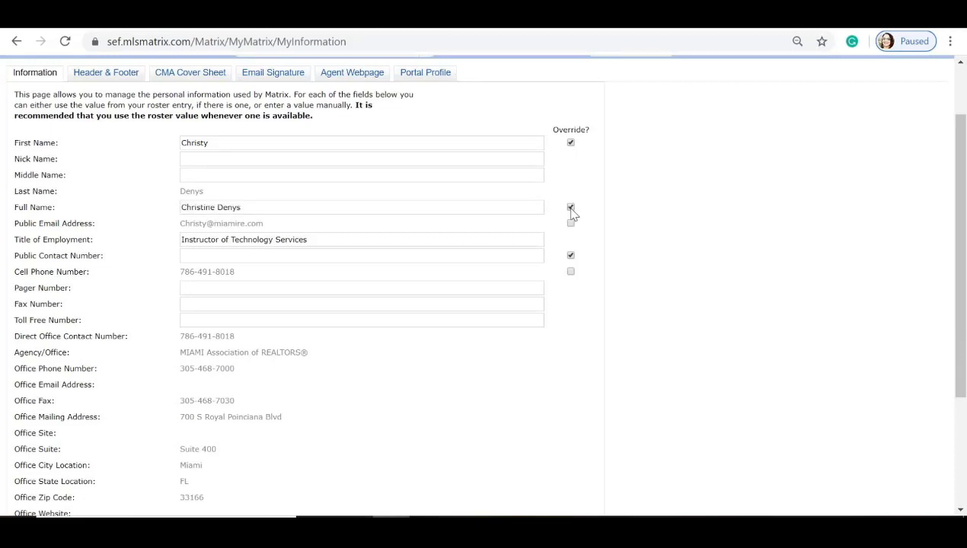
{"action": "left_click", "coordinate": [241, 207]}
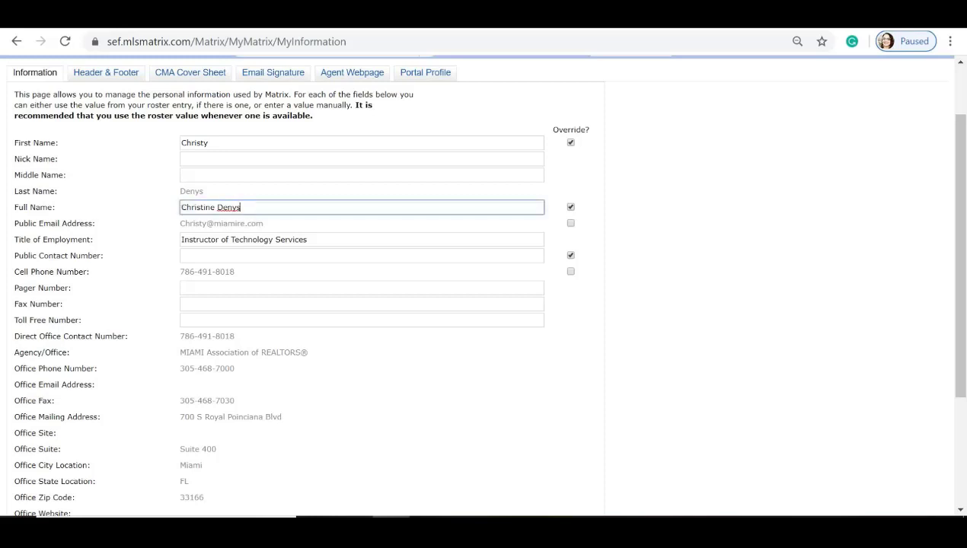
{"action": "type", "text": ", E-Pro"}
{"action": "type", "text": "o"}
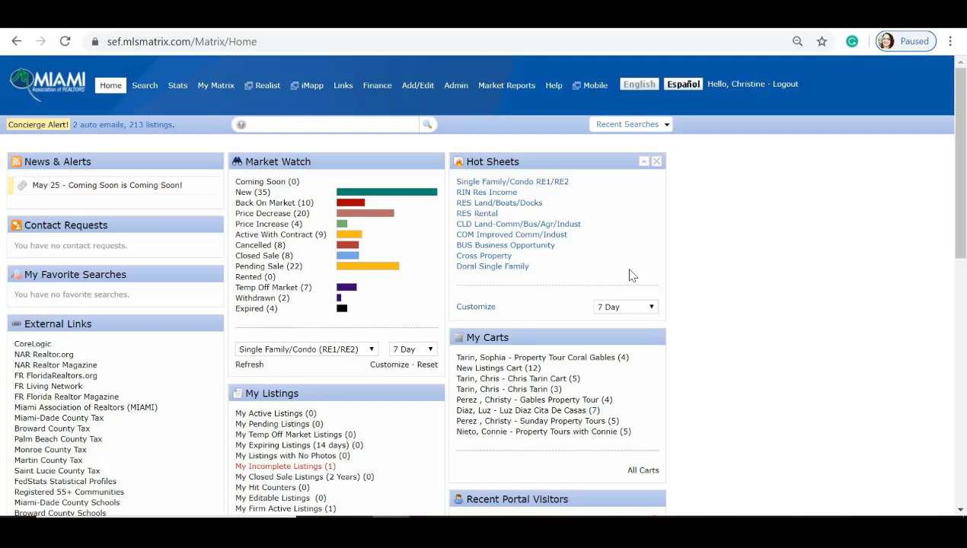
Step: On the 16-listing narrowed Doral Estates results, check only the first four and show the Save options
{"action": "left_click", "coordinate": [405, 19]}
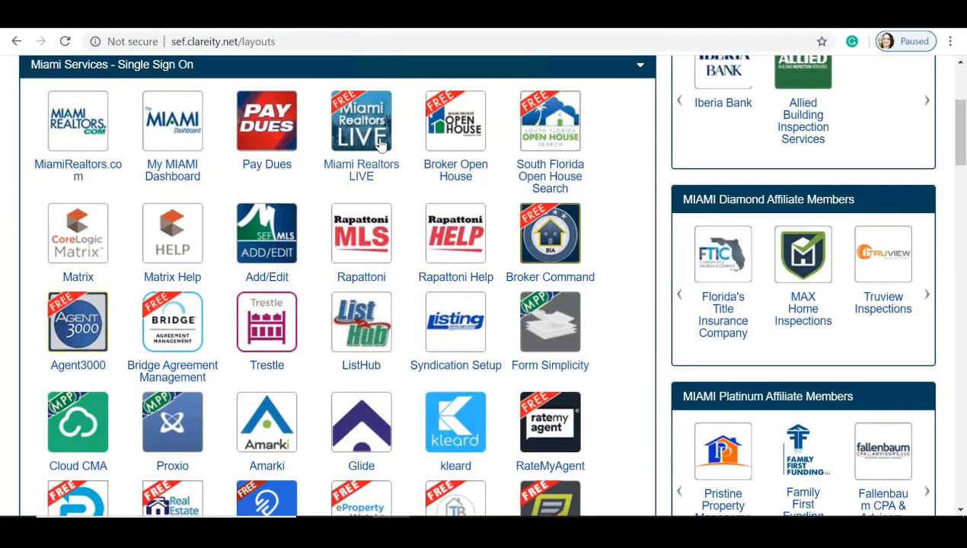
{"action": "left_click", "coordinate": [423, 26]}
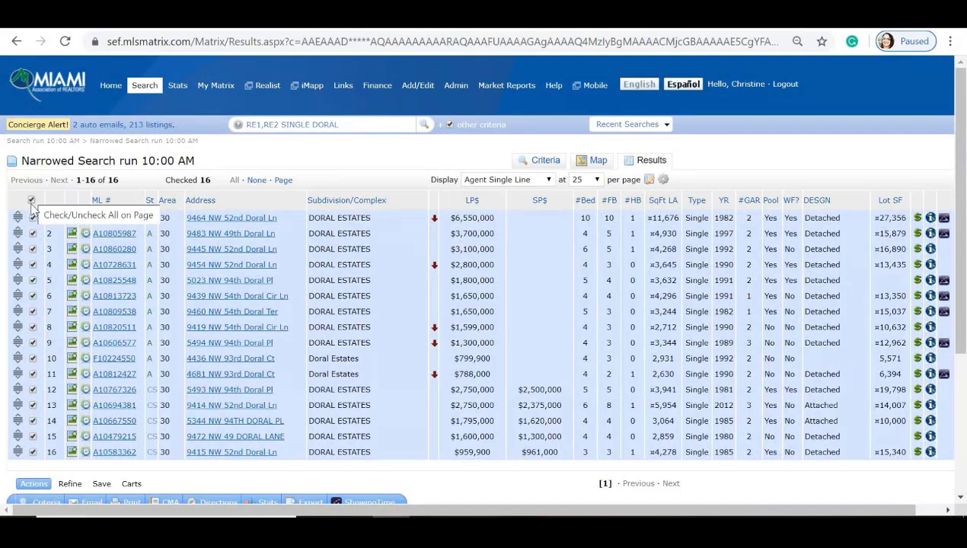
{"action": "left_click", "coordinate": [32, 201]}
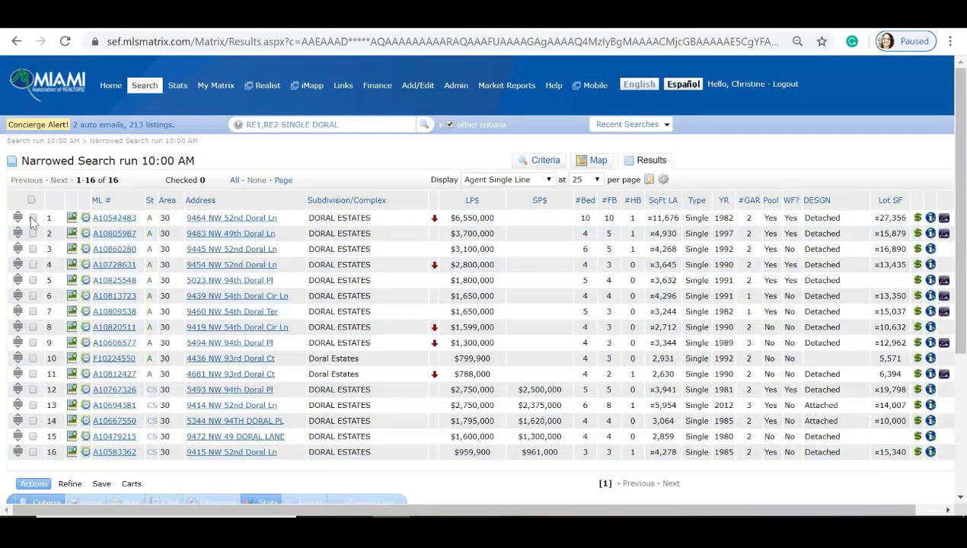
{"action": "left_click", "coordinate": [33, 217]}
{"action": "left_click", "coordinate": [33, 234]}
{"action": "left_click", "coordinate": [32, 249]}
{"action": "left_click", "coordinate": [33, 264]}
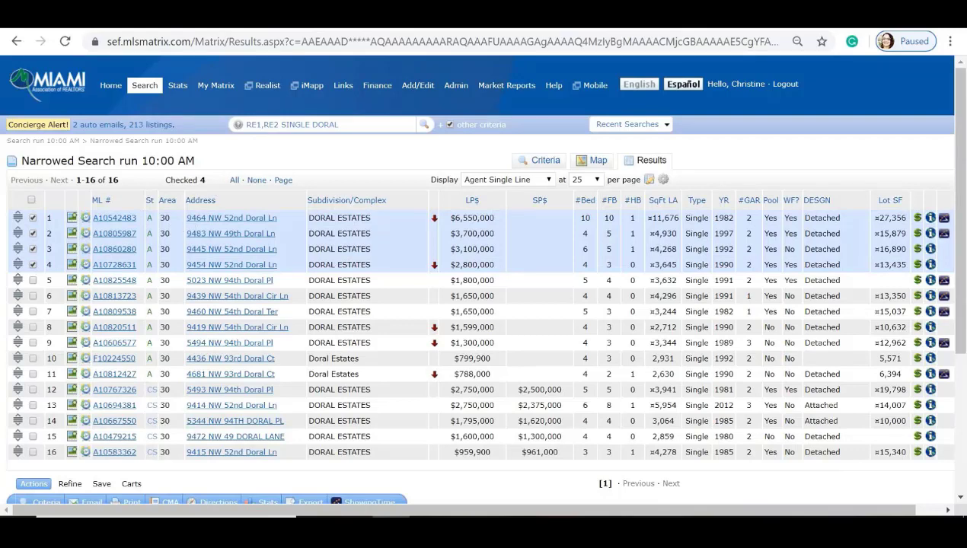
{"action": "scroll", "coordinate": [341, 183], "scroll_direction": "down", "scroll_amount": 1}
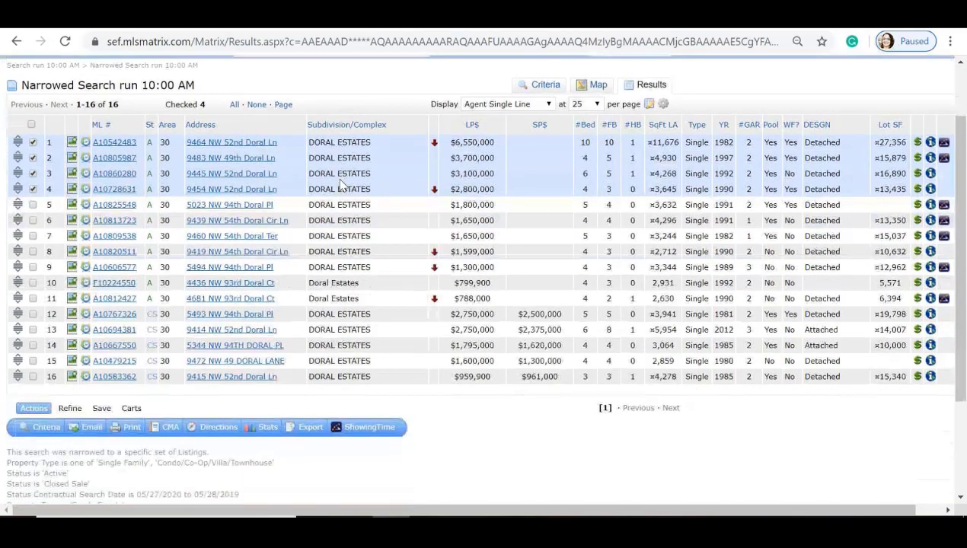
{"action": "left_click", "coordinate": [102, 409]}
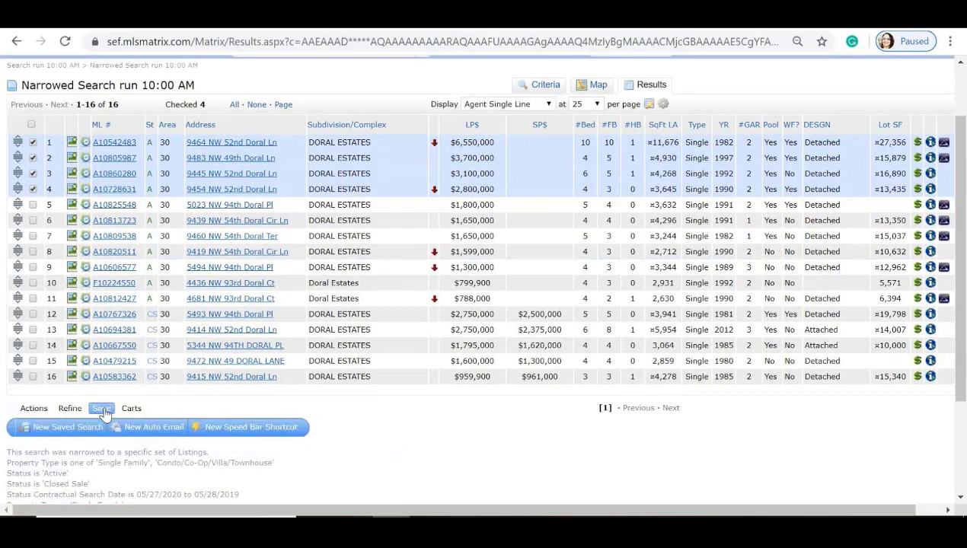
Step: Start a new auto email to the chosen contact with subject 'Doral is waiting for you!'
{"action": "left_click", "coordinate": [166, 428]}
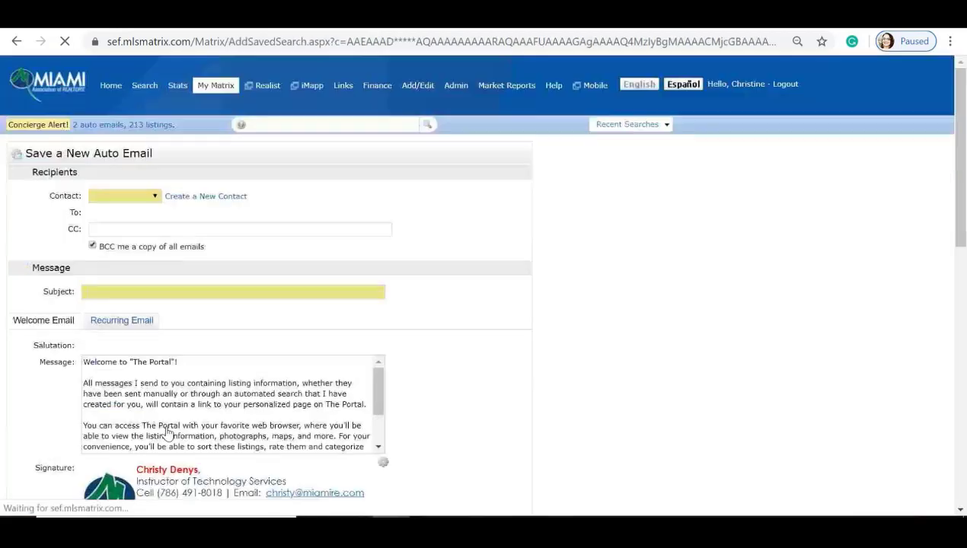
{"action": "scroll", "coordinate": [145, 215], "scroll_direction": "down", "scroll_amount": 1}
{"action": "left_click", "coordinate": [156, 121]}
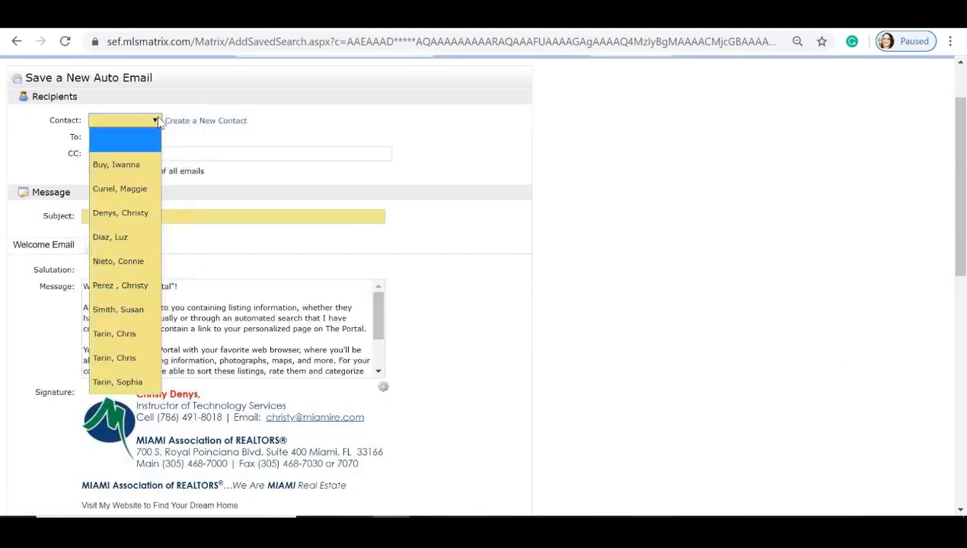
{"action": "left_click", "coordinate": [118, 188]}
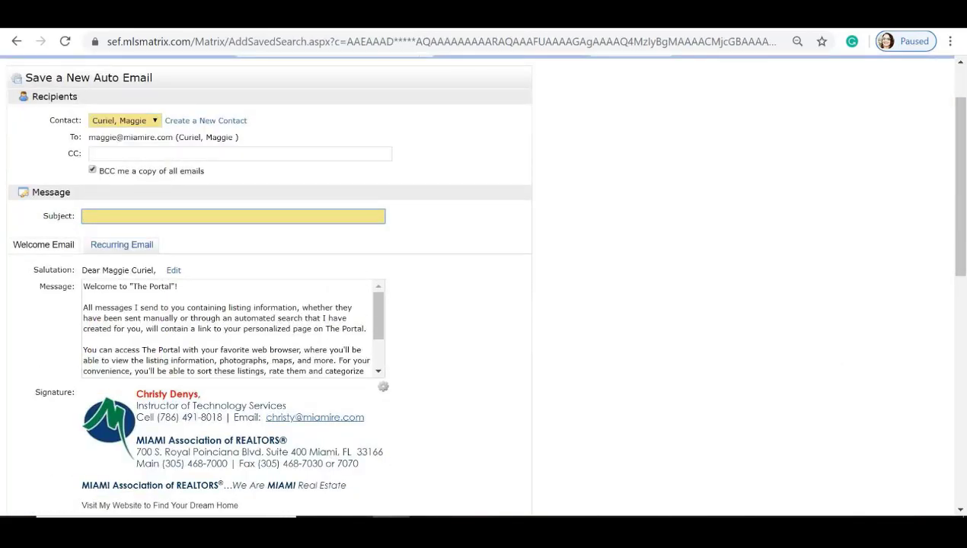
{"action": "type", "text": "Doral is waiting for you!"}
{"action": "scroll", "coordinate": [267, 290], "scroll_direction": "down", "scroll_amount": 1}
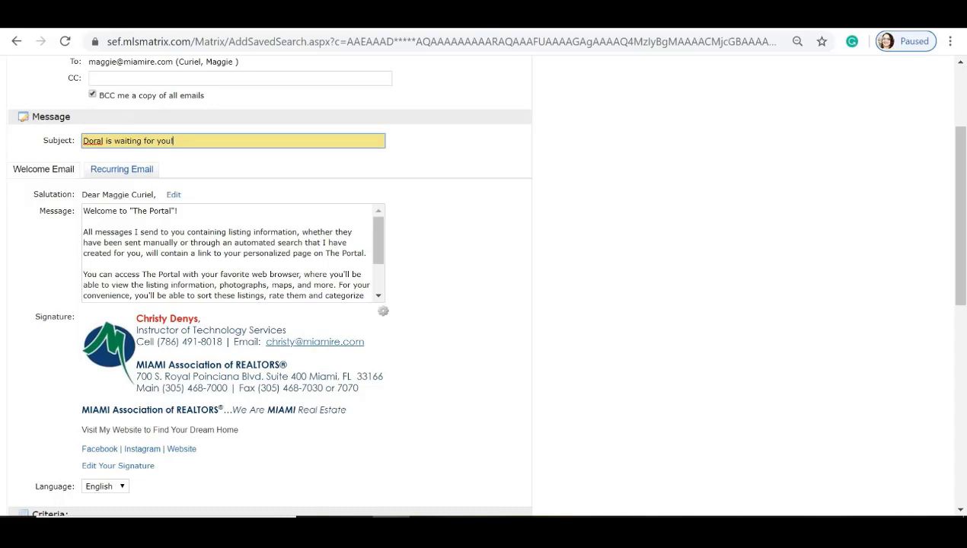
Step: Review the Recurring Email message and scroll down to the Schedule settings
{"action": "left_click", "coordinate": [122, 170]}
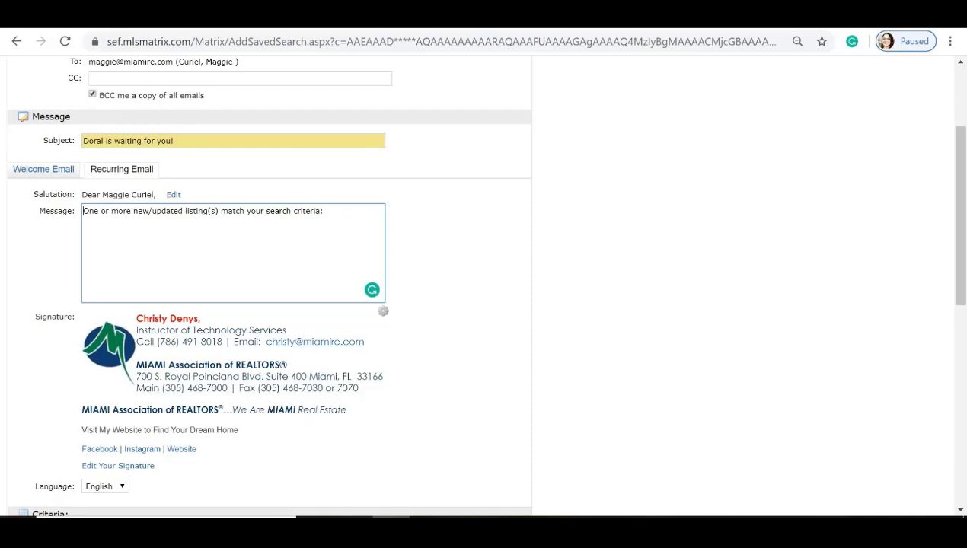
{"action": "scroll", "coordinate": [487, 289], "scroll_direction": "down", "scroll_amount": 1}
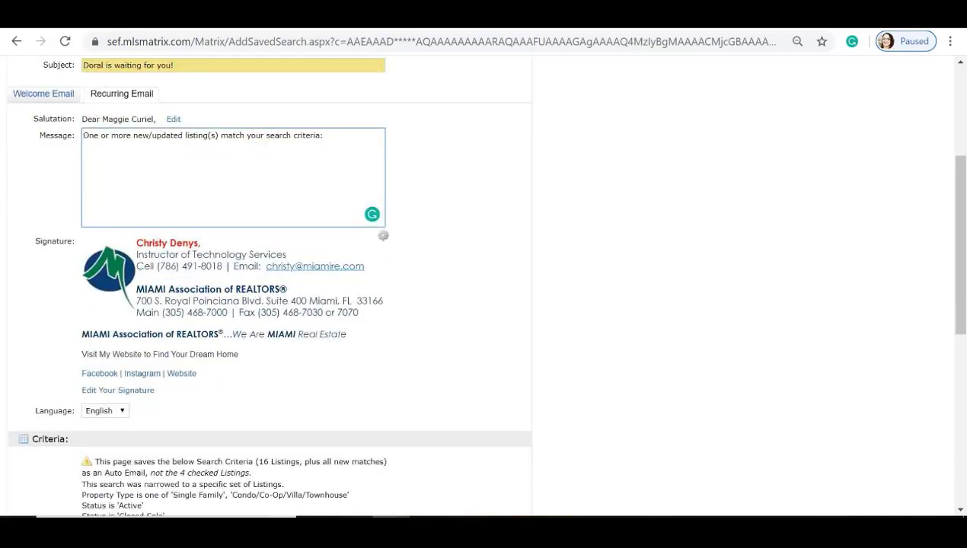
{"action": "scroll", "coordinate": [484, 285], "scroll_direction": "down", "scroll_amount": 3}
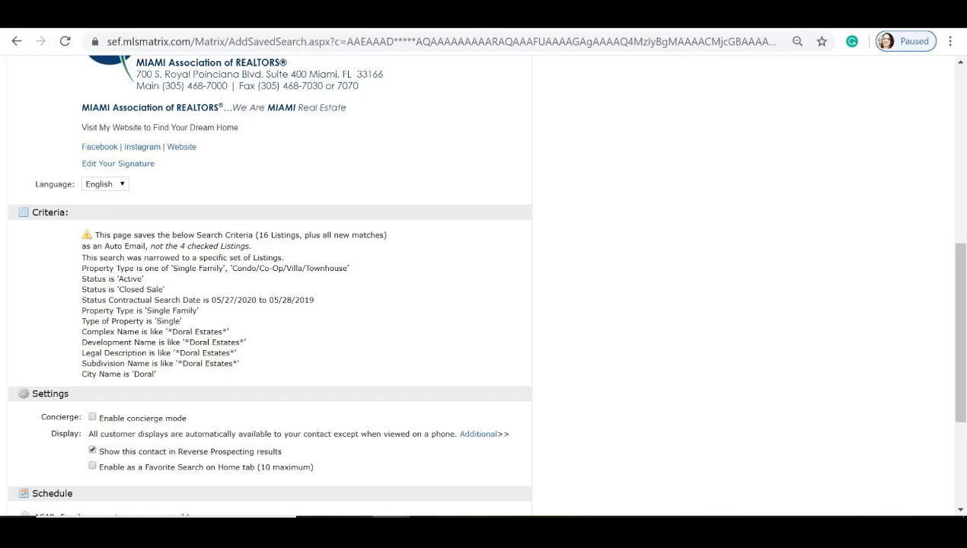
{"action": "scroll", "coordinate": [261, 338], "scroll_direction": "down", "scroll_amount": 2}
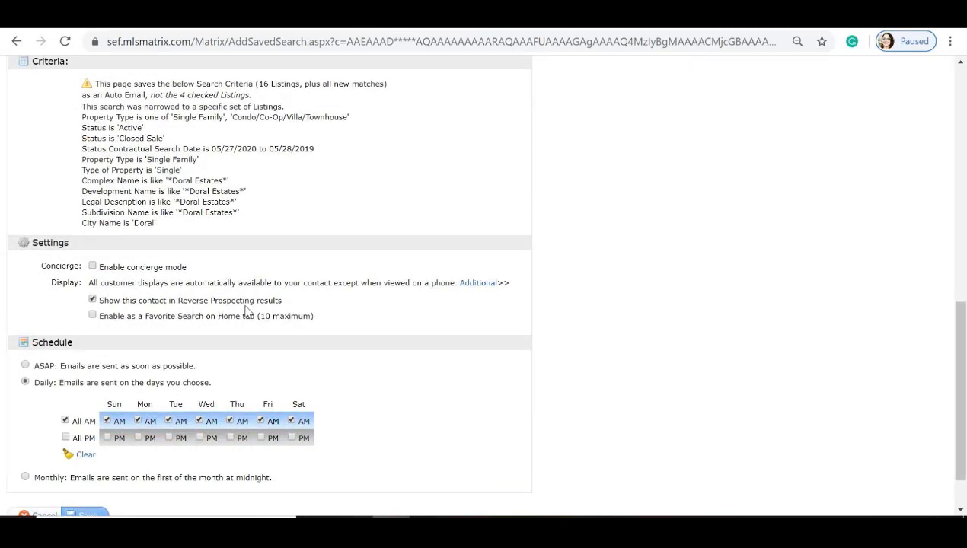
{"action": "scroll", "coordinate": [246, 311], "scroll_direction": "down", "scroll_amount": 1}
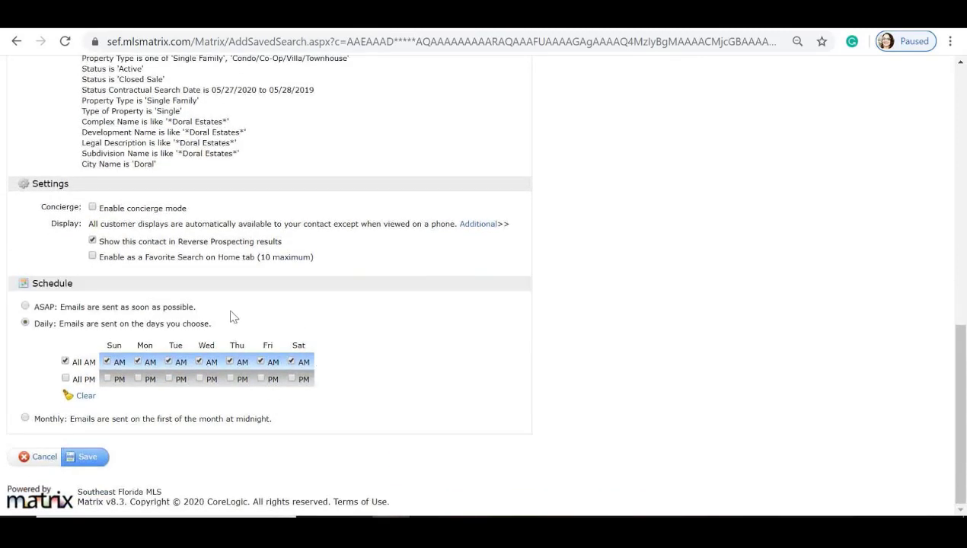
Step: Schedule the auto email for Monday through Friday mornings only, then save it
{"action": "left_click", "coordinate": [84, 398]}
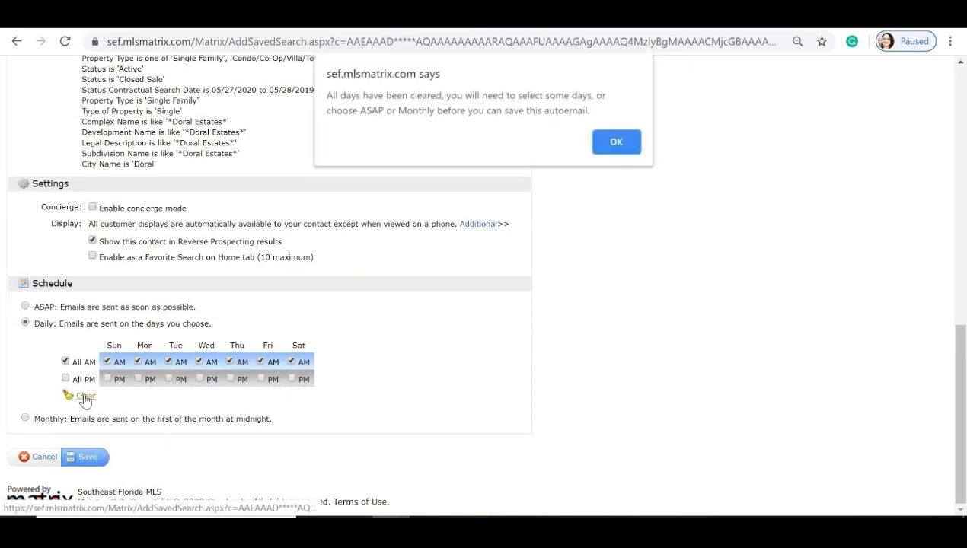
{"action": "left_click", "coordinate": [615, 142]}
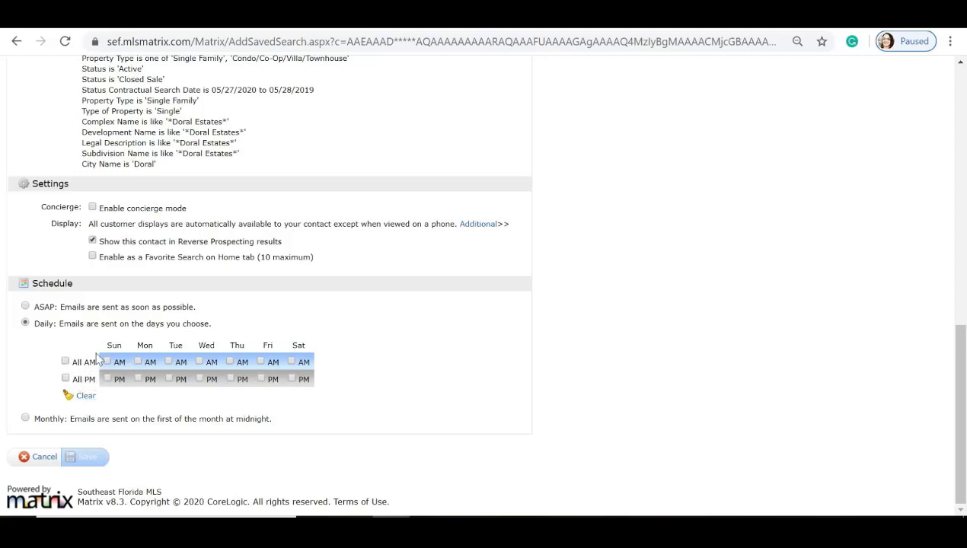
{"action": "left_click", "coordinate": [65, 361]}
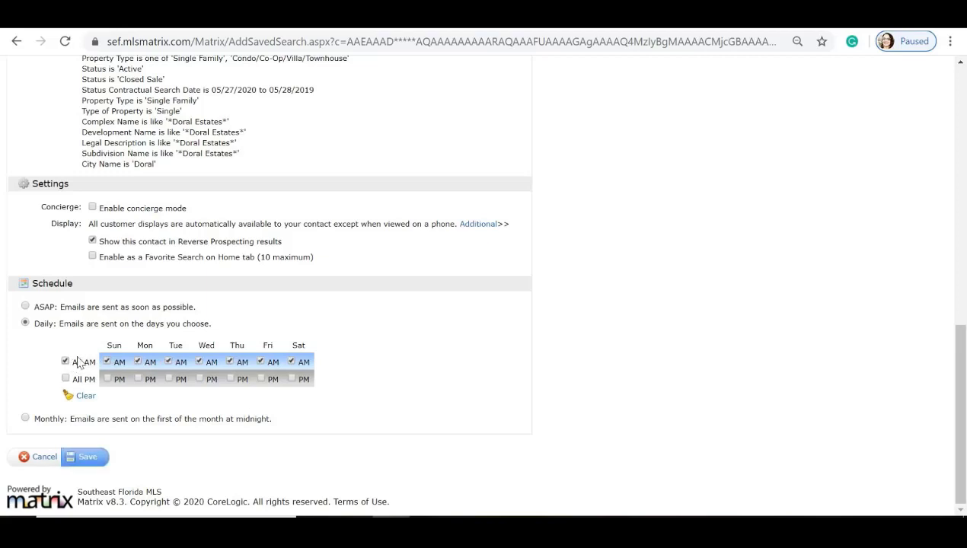
{"action": "left_click", "coordinate": [107, 361]}
{"action": "left_click", "coordinate": [292, 362]}
{"action": "left_click", "coordinate": [85, 459]}
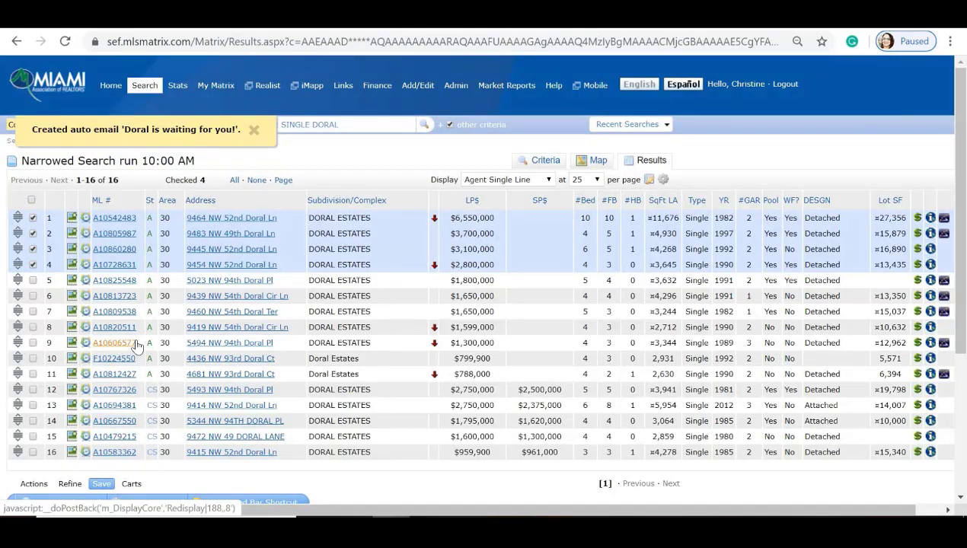
Step: In Contacts, expand the contact's auto emails to show 'Doral is waiting for you!' and its Doral Estates criteria
{"action": "mouse_move", "coordinate": [145, 90]}
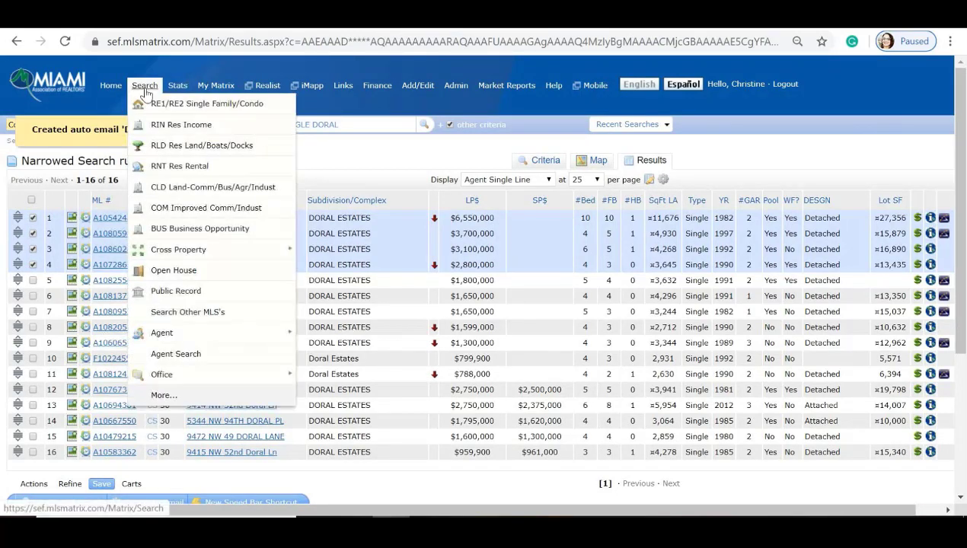
{"action": "mouse_move", "coordinate": [205, 91]}
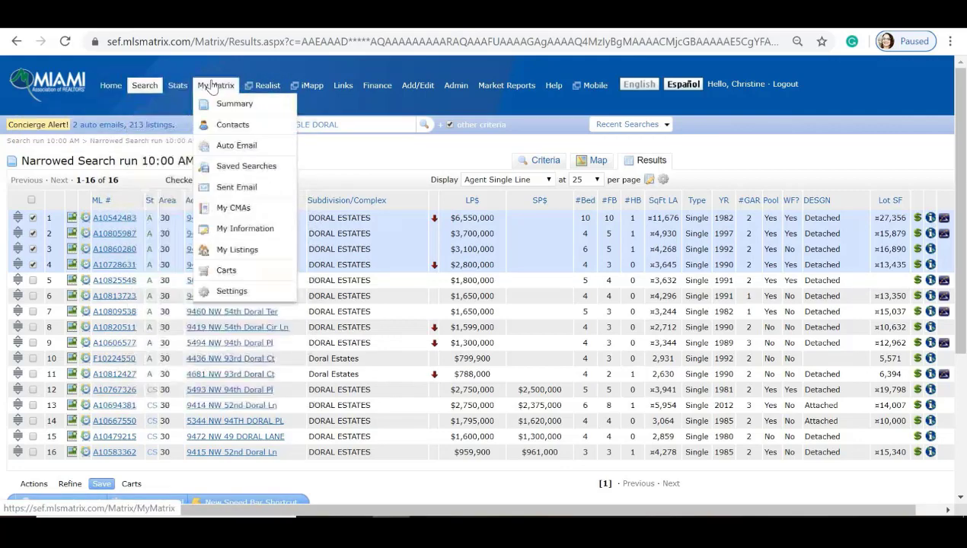
{"action": "left_click", "coordinate": [232, 126]}
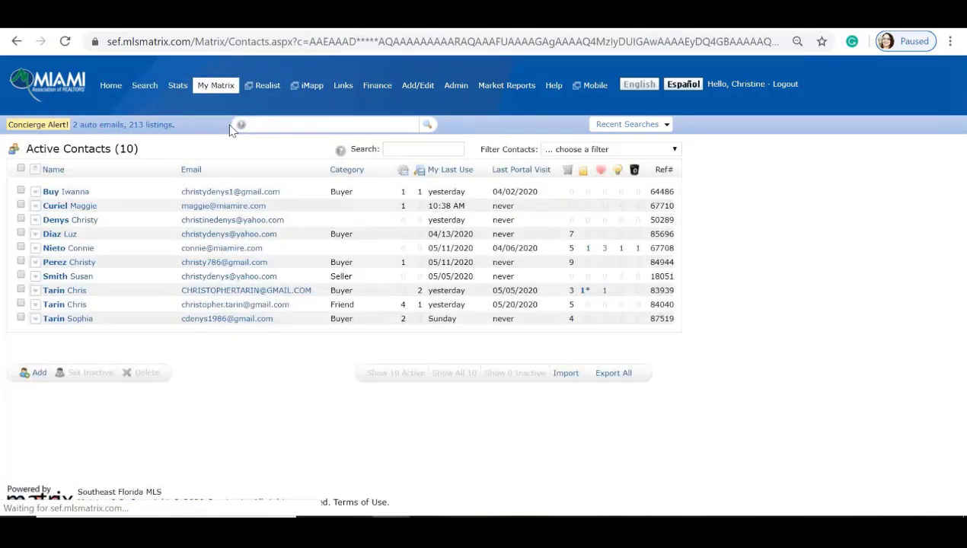
{"action": "left_click", "coordinate": [34, 206]}
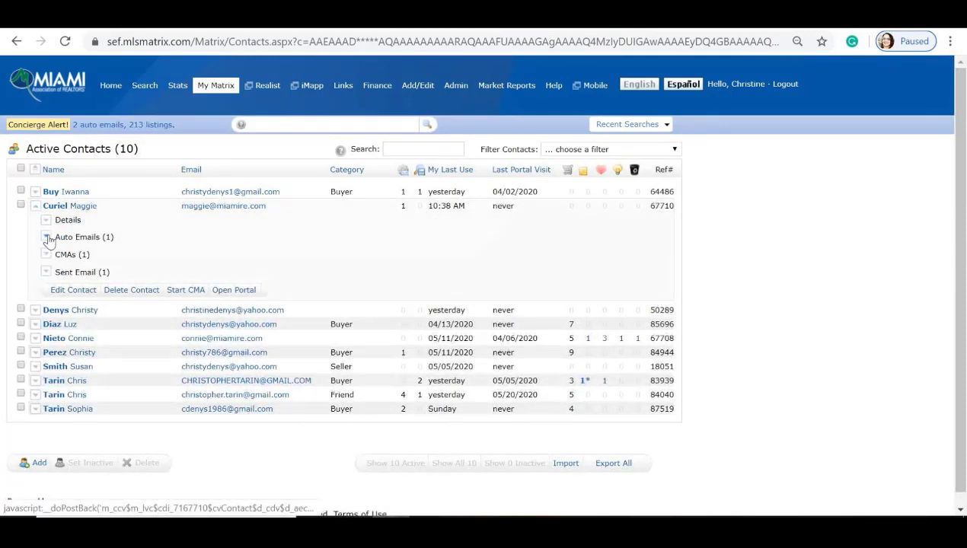
{"action": "left_click", "coordinate": [47, 238]}
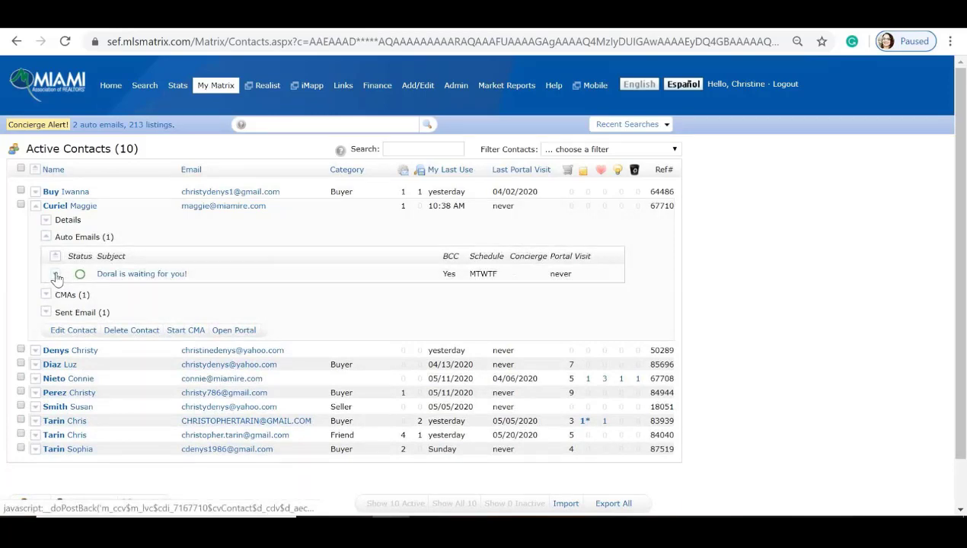
{"action": "left_click", "coordinate": [55, 275]}
{"action": "scroll", "coordinate": [67, 309], "scroll_direction": "down", "scroll_amount": 1}
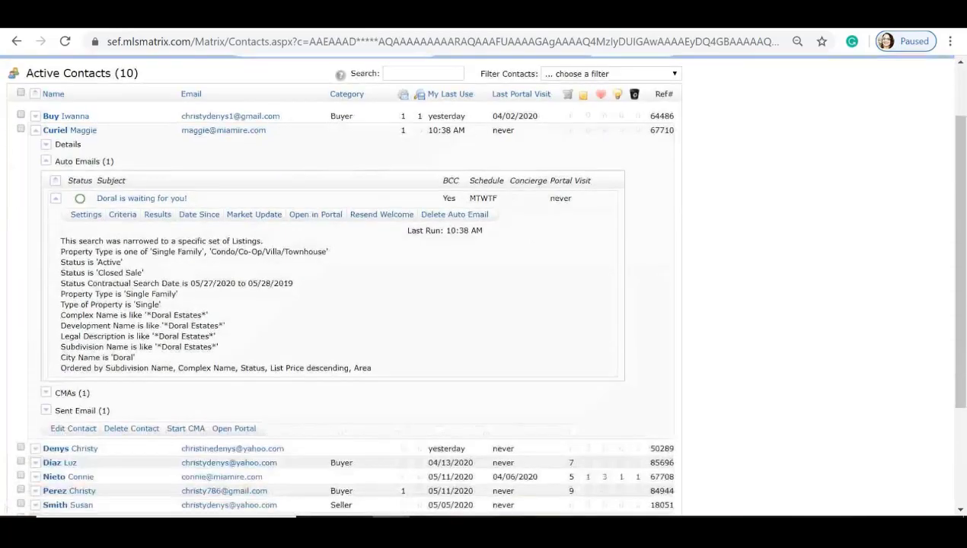
Step: Switch the 'Doral is waiting for you!' auto email's Settings to Disabled and save
{"action": "left_click", "coordinate": [86, 216]}
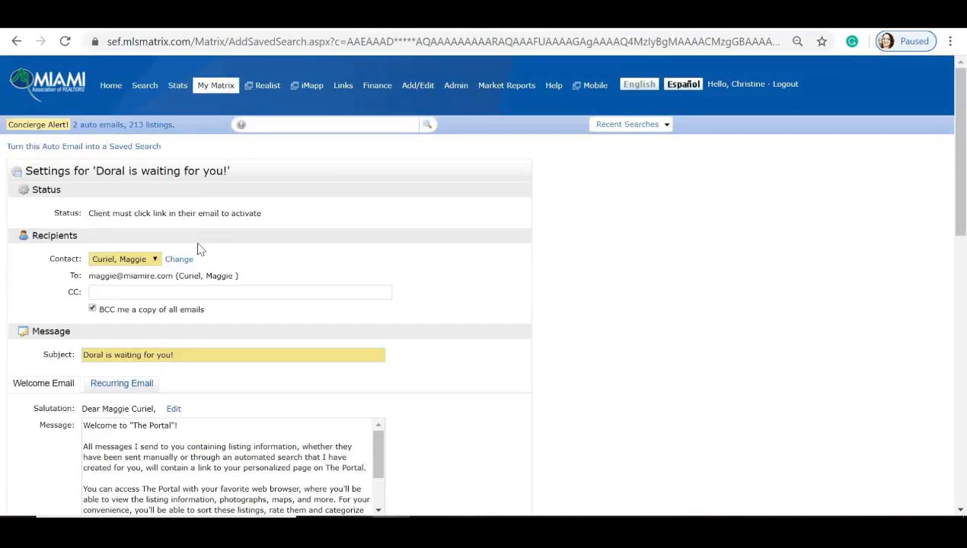
{"action": "scroll", "coordinate": [198, 249], "scroll_direction": "down", "scroll_amount": 6}
{"action": "scroll", "coordinate": [198, 249], "scroll_direction": "down", "scroll_amount": 2}
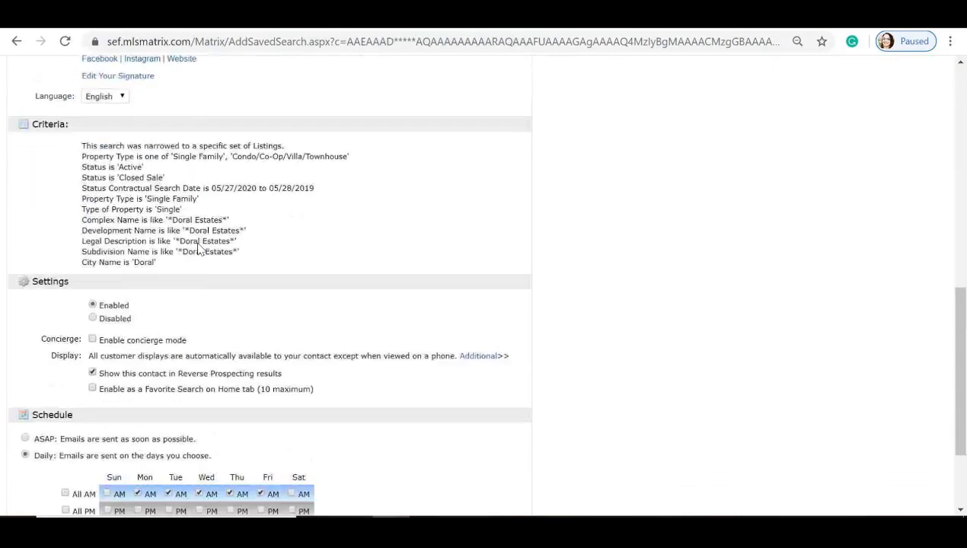
{"action": "left_click", "coordinate": [93, 318]}
{"action": "scroll", "coordinate": [255, 297], "scroll_direction": "down", "scroll_amount": 3}
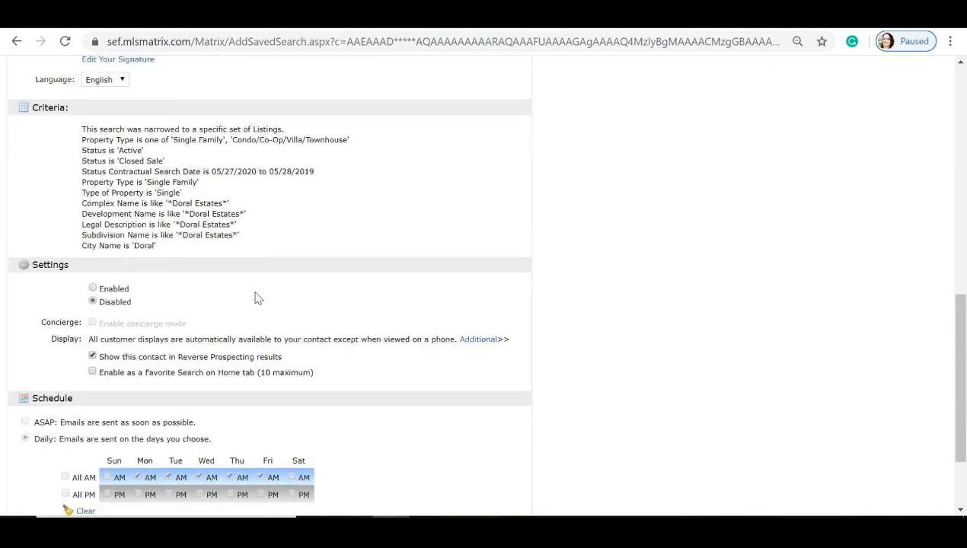
{"action": "left_click", "coordinate": [93, 458]}
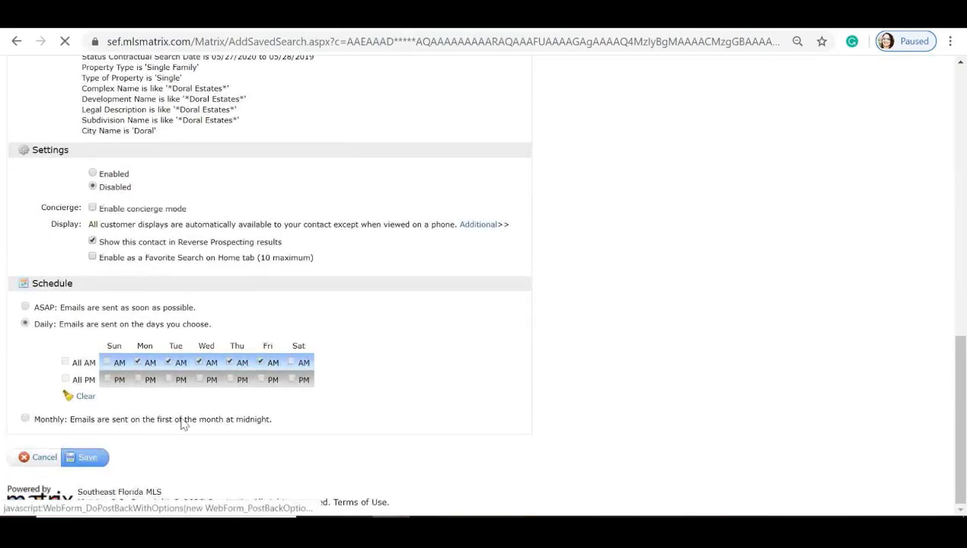